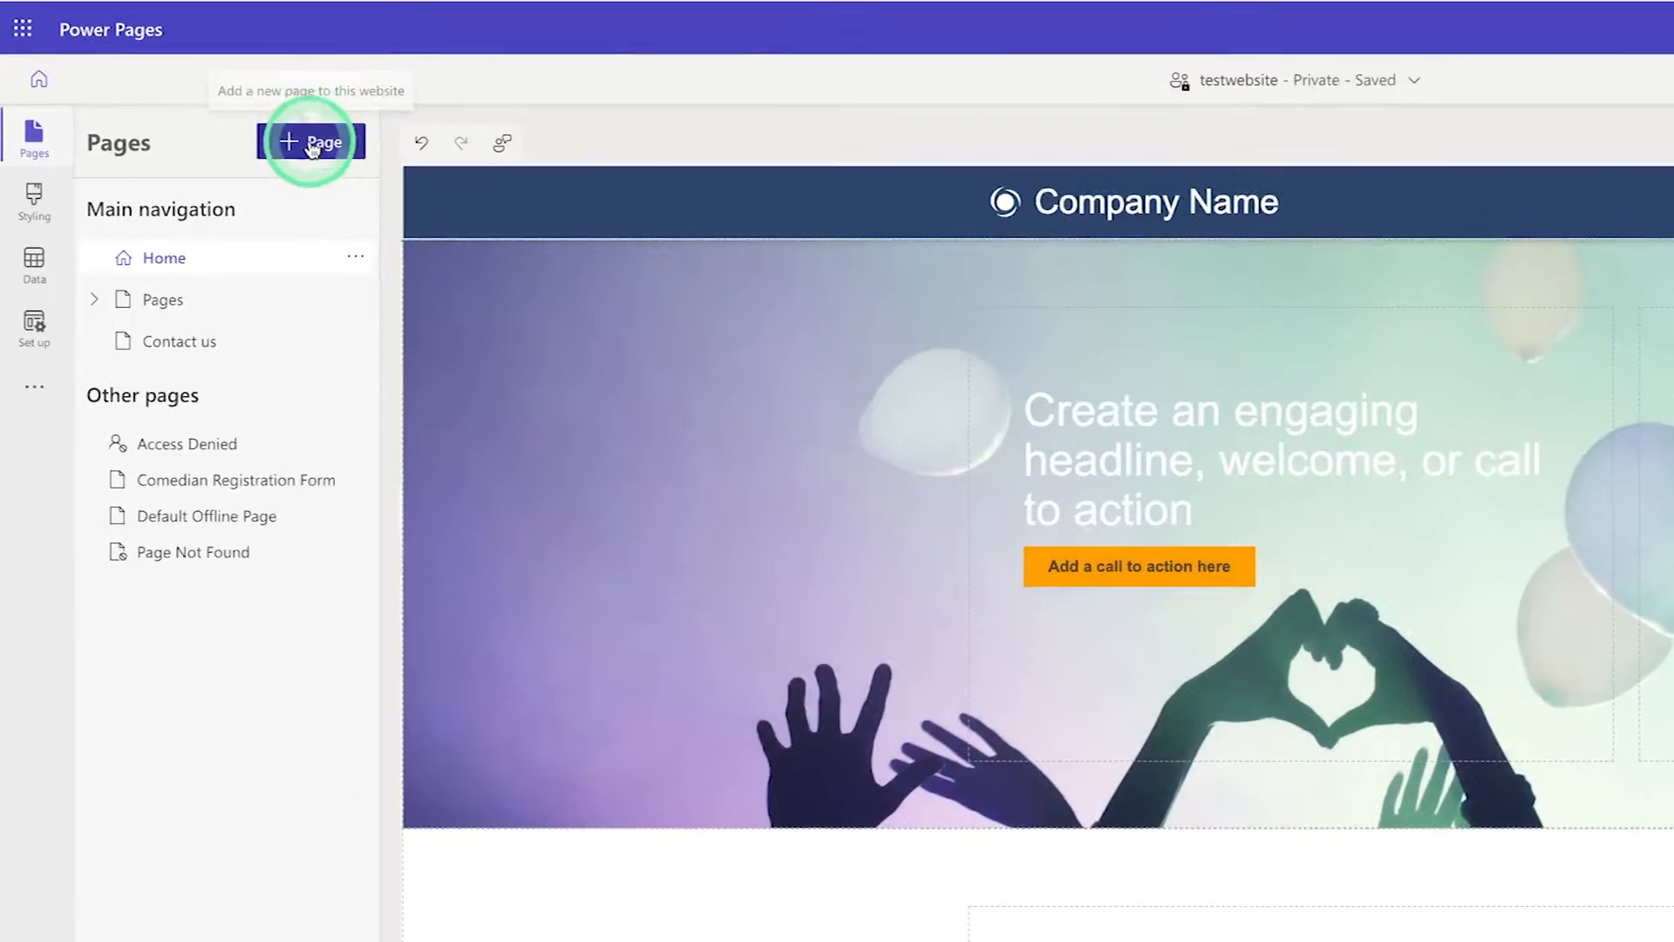
- Add a blank page named "Music Page" to the site's main navigation
{"action": "left_click", "coordinate": [213, 119]}
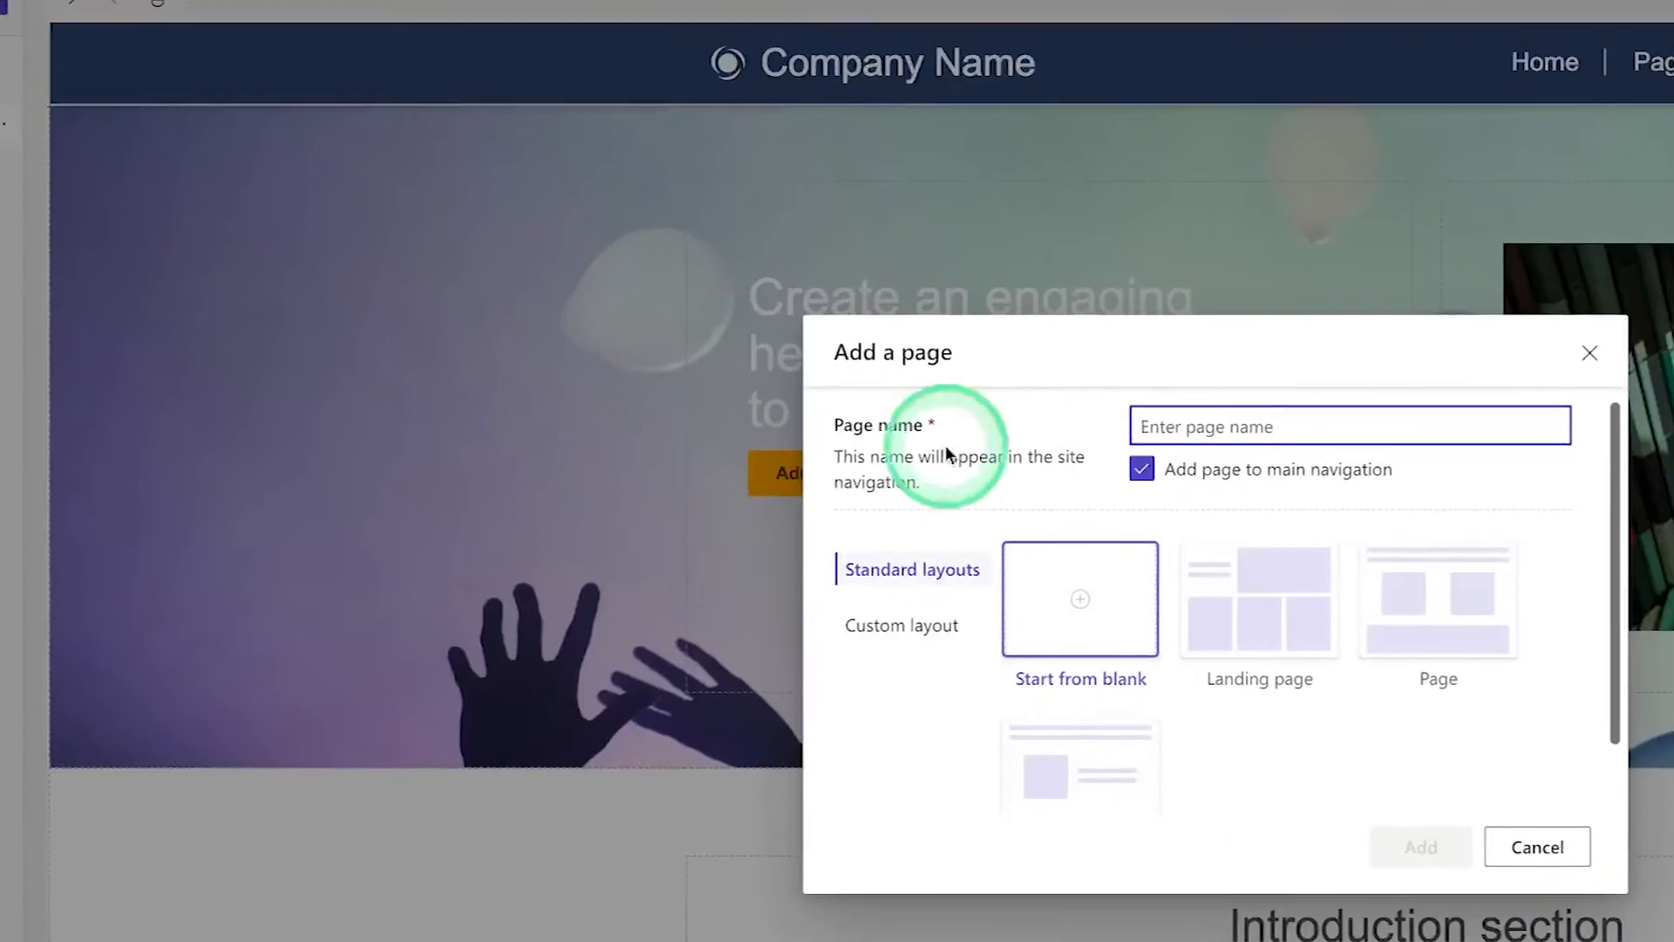
{"action": "left_click", "coordinate": [1314, 417]}
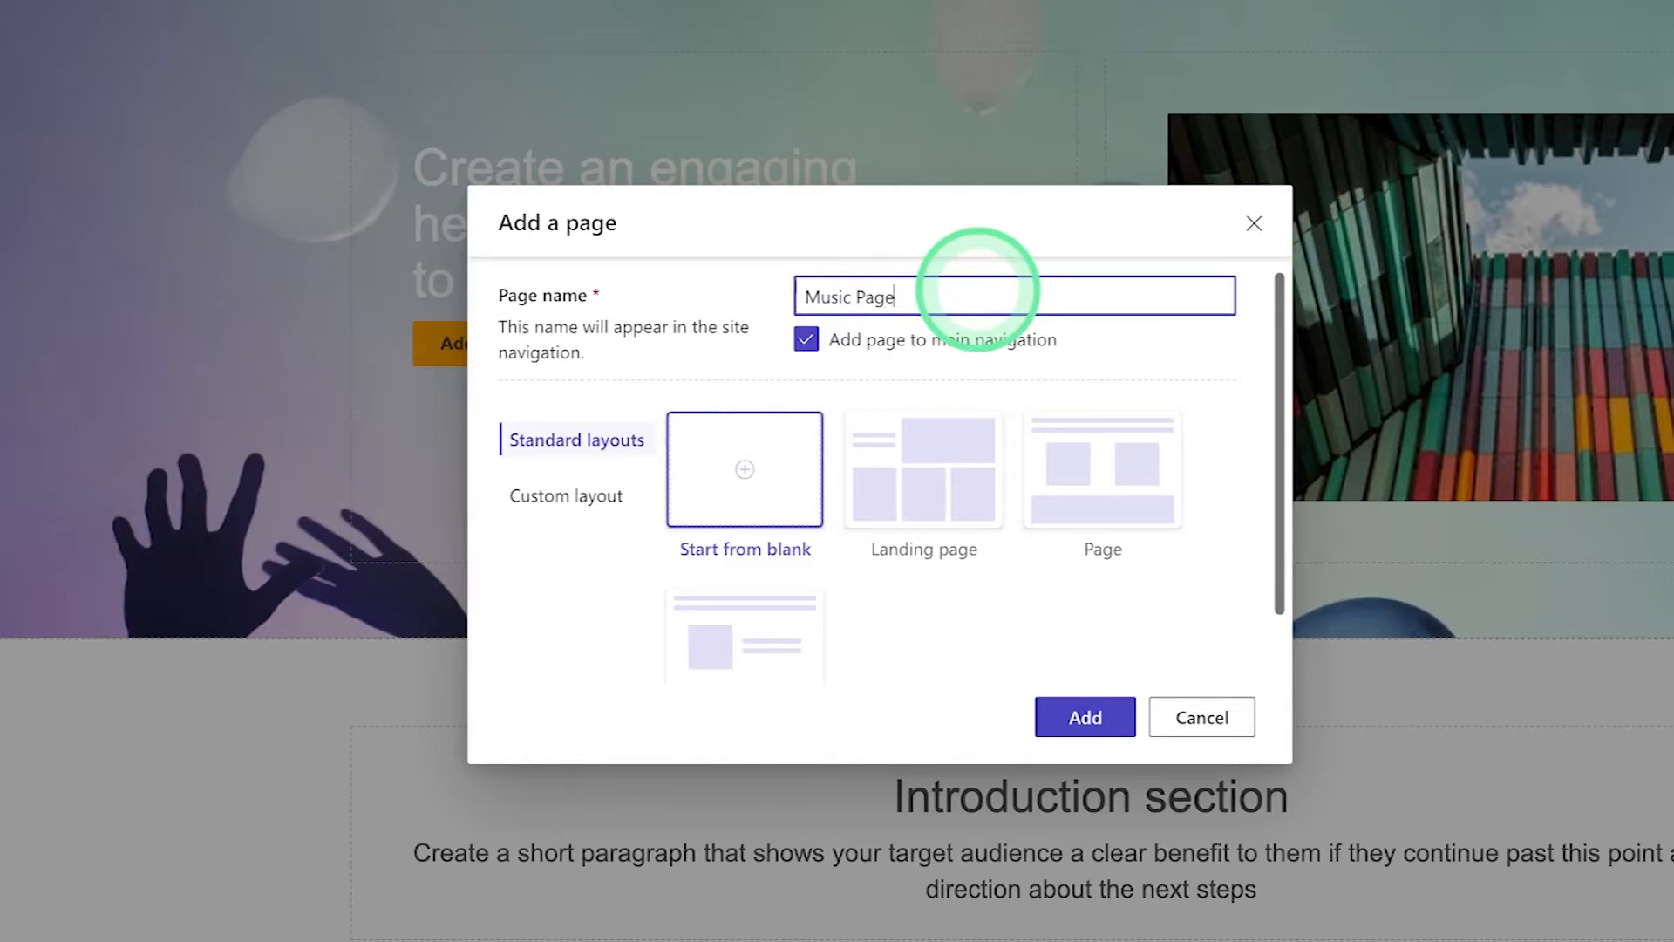
{"action": "left_click", "coordinate": [1069, 726]}
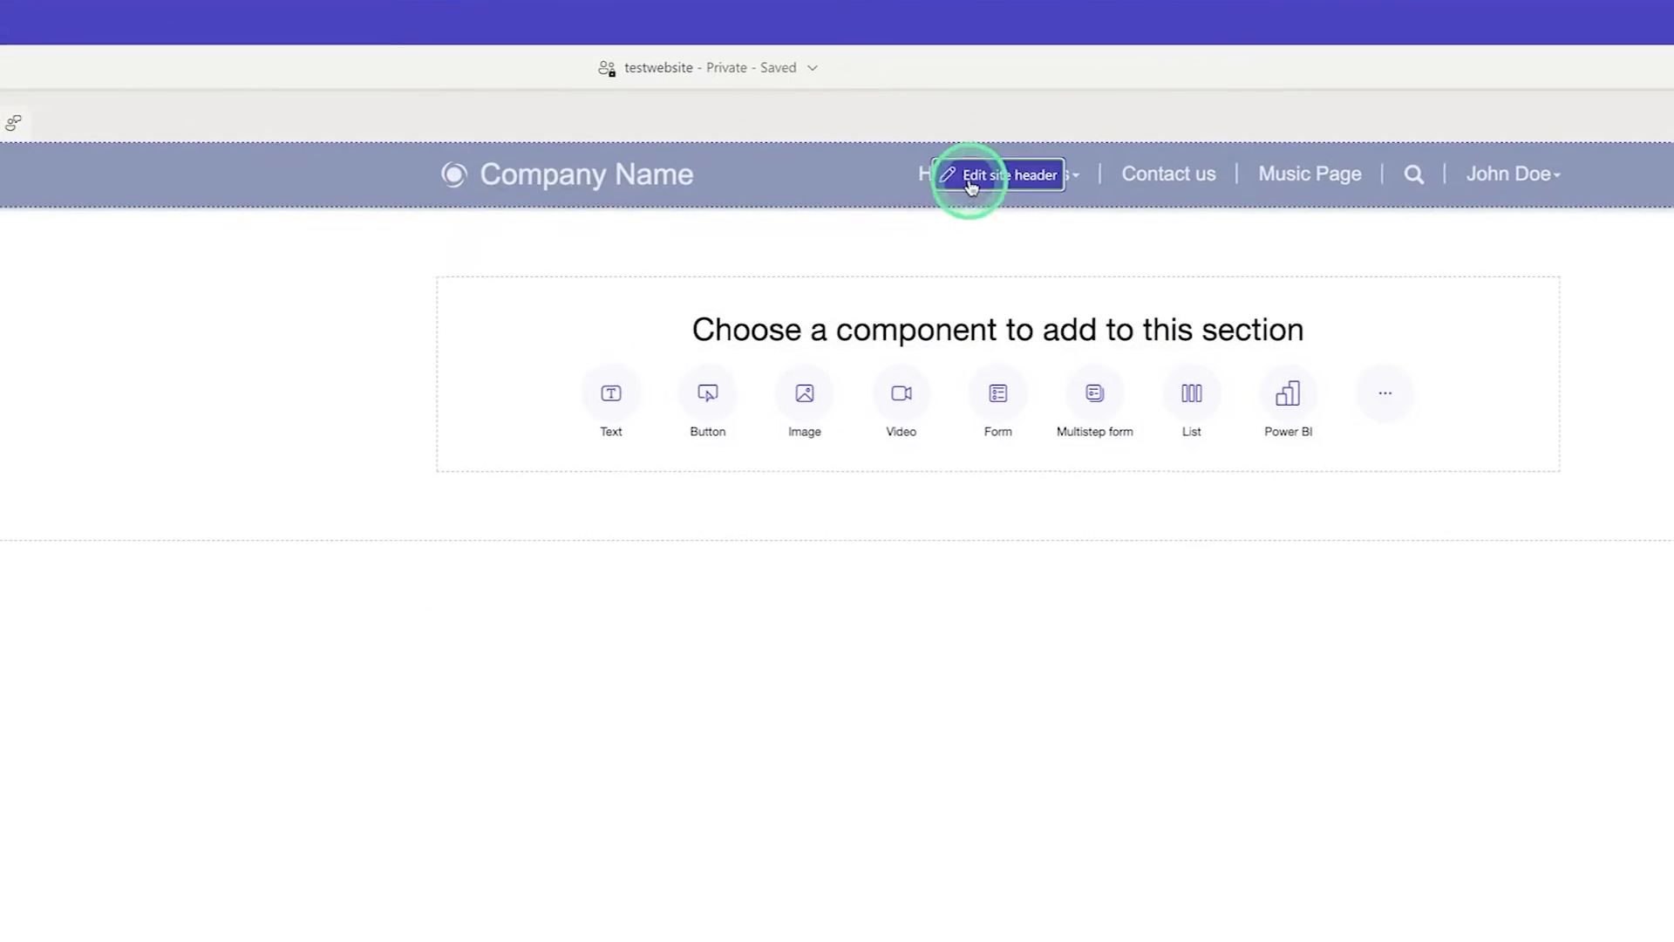
- Set the site header's title to "Harmony Hub" and its logo to music 3.jpg from the media library
{"action": "left_click", "coordinate": [1203, 155]}
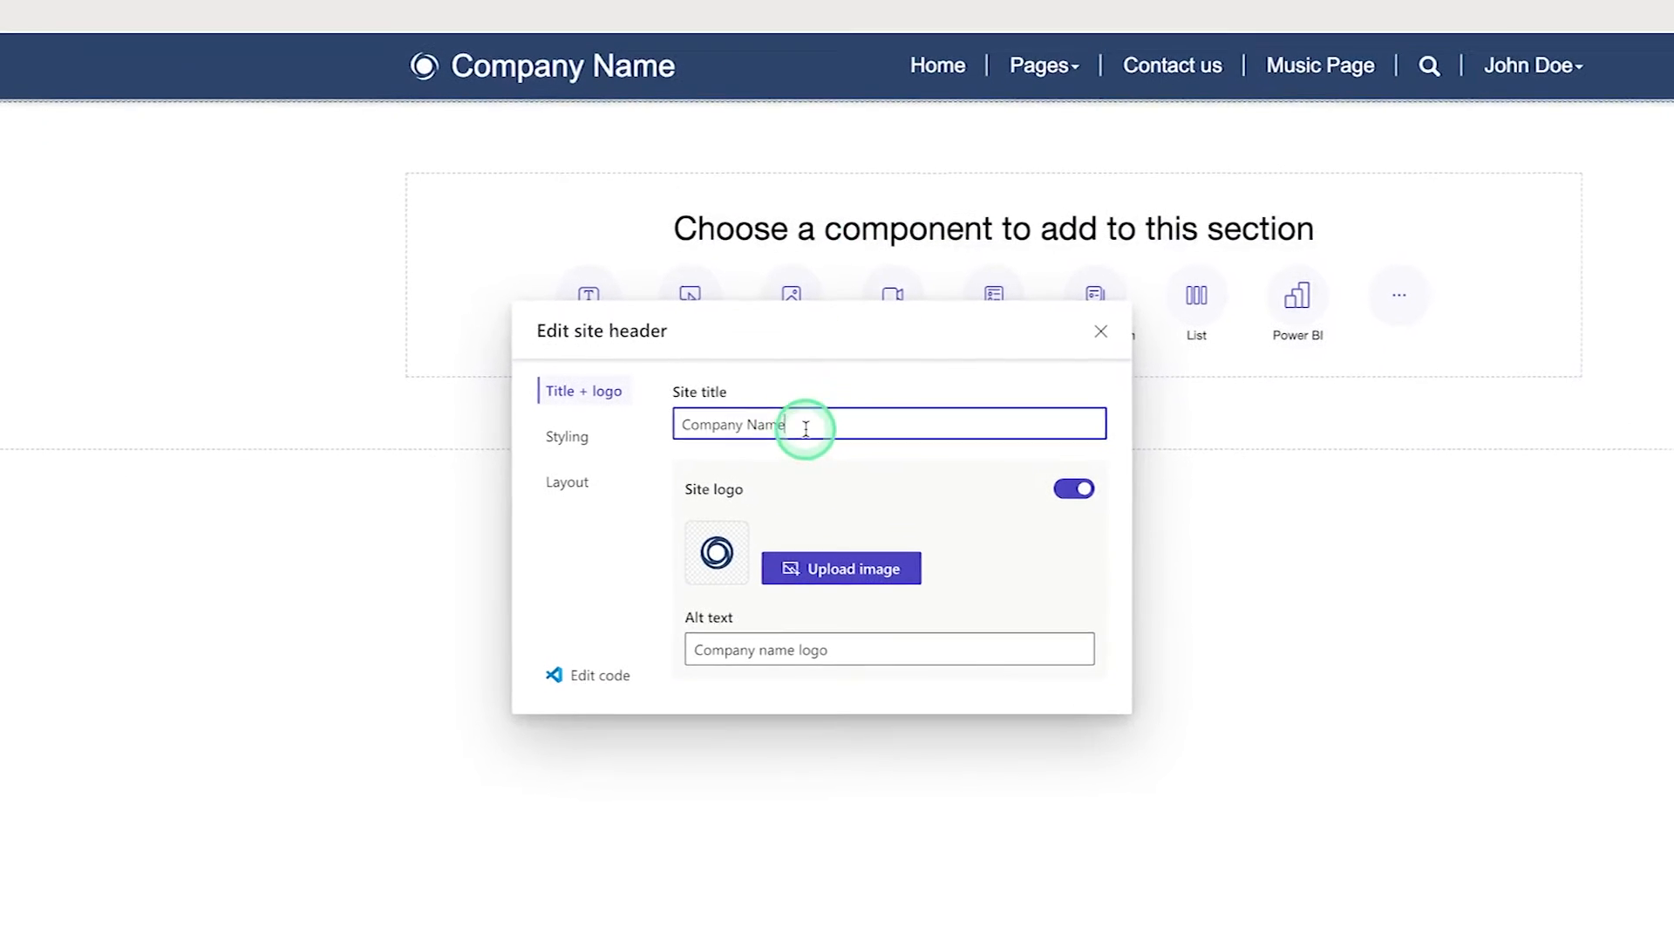
{"action": "left_click", "coordinate": [808, 523]}
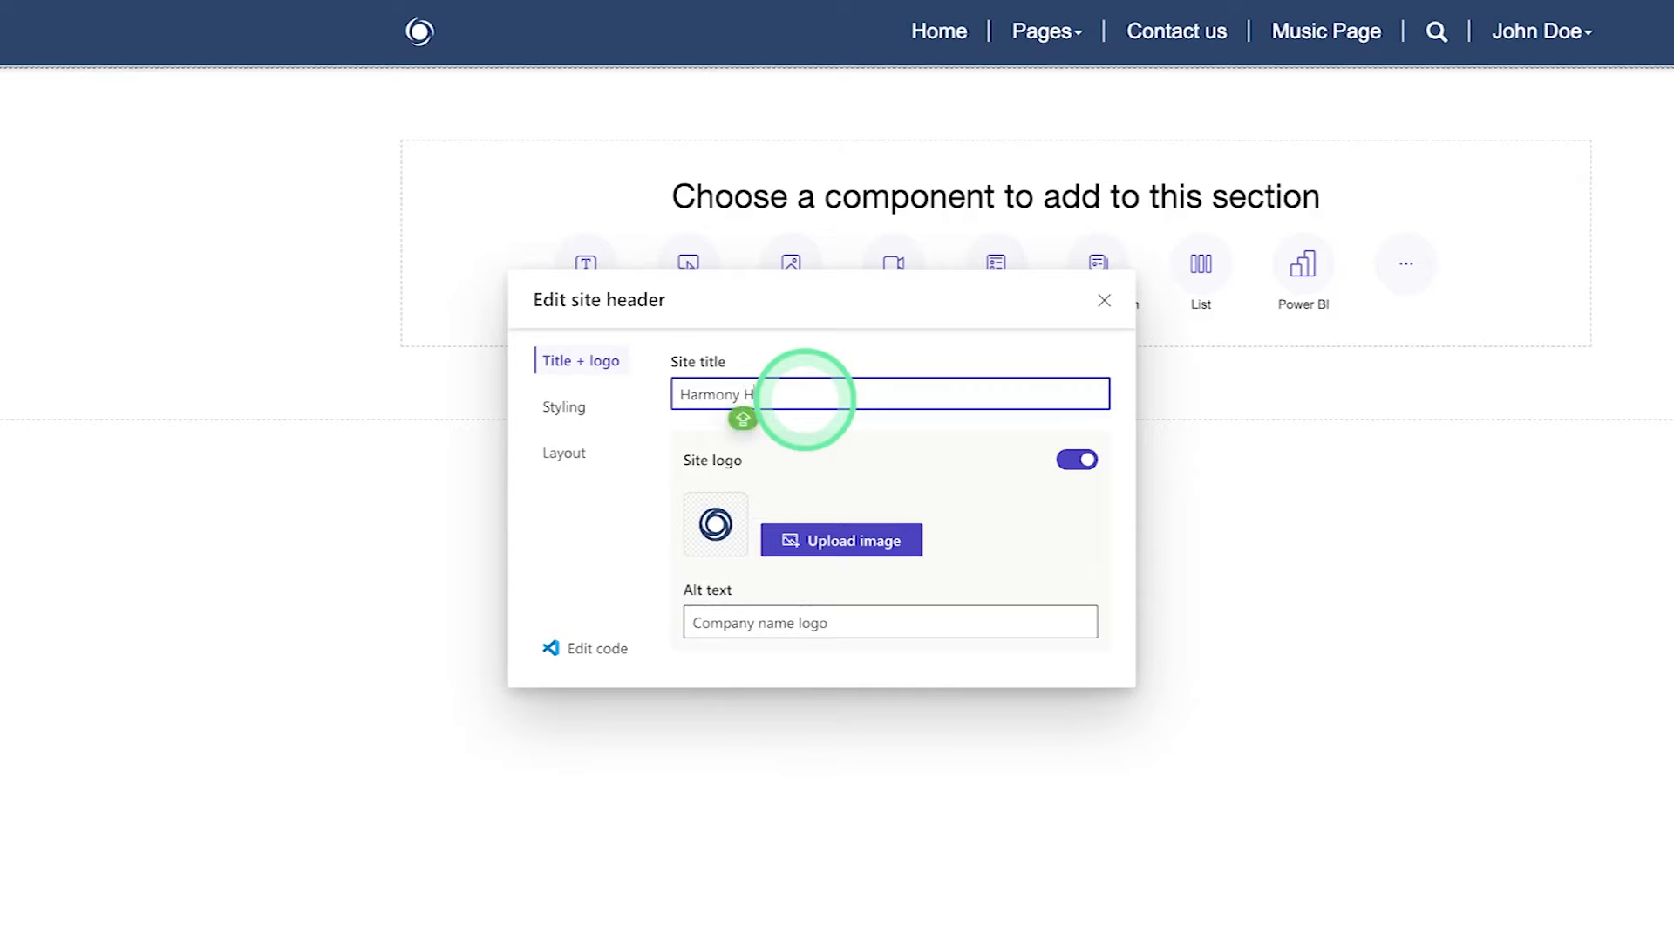
{"action": "left_click", "coordinate": [826, 536]}
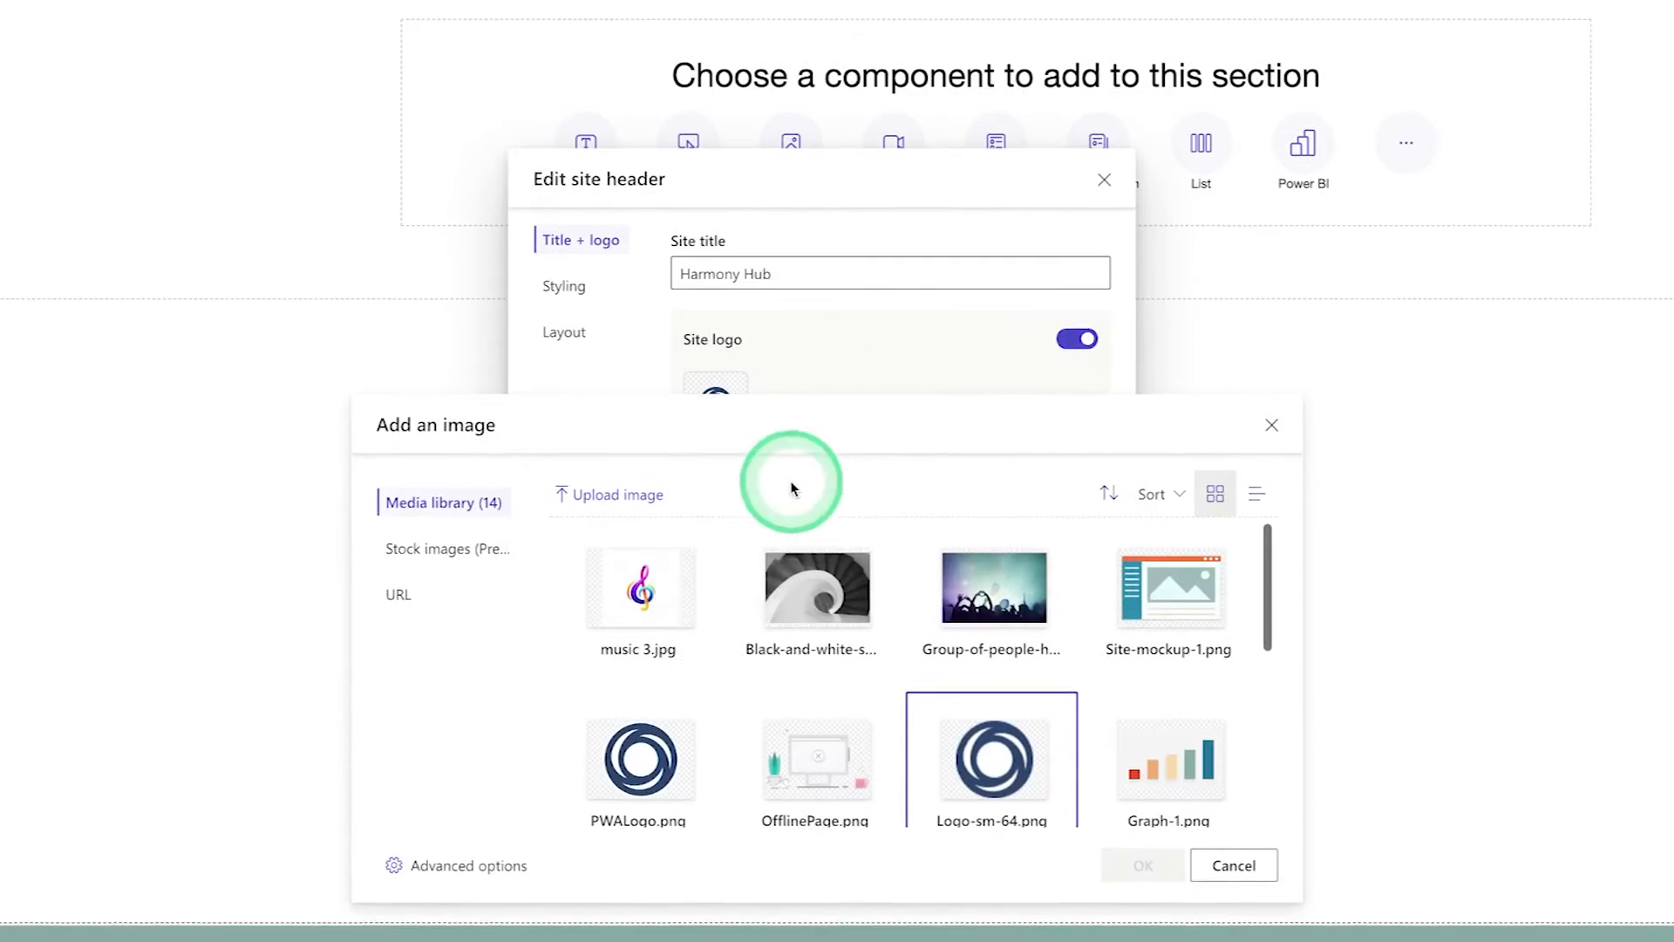
{"action": "left_click", "coordinate": [671, 598]}
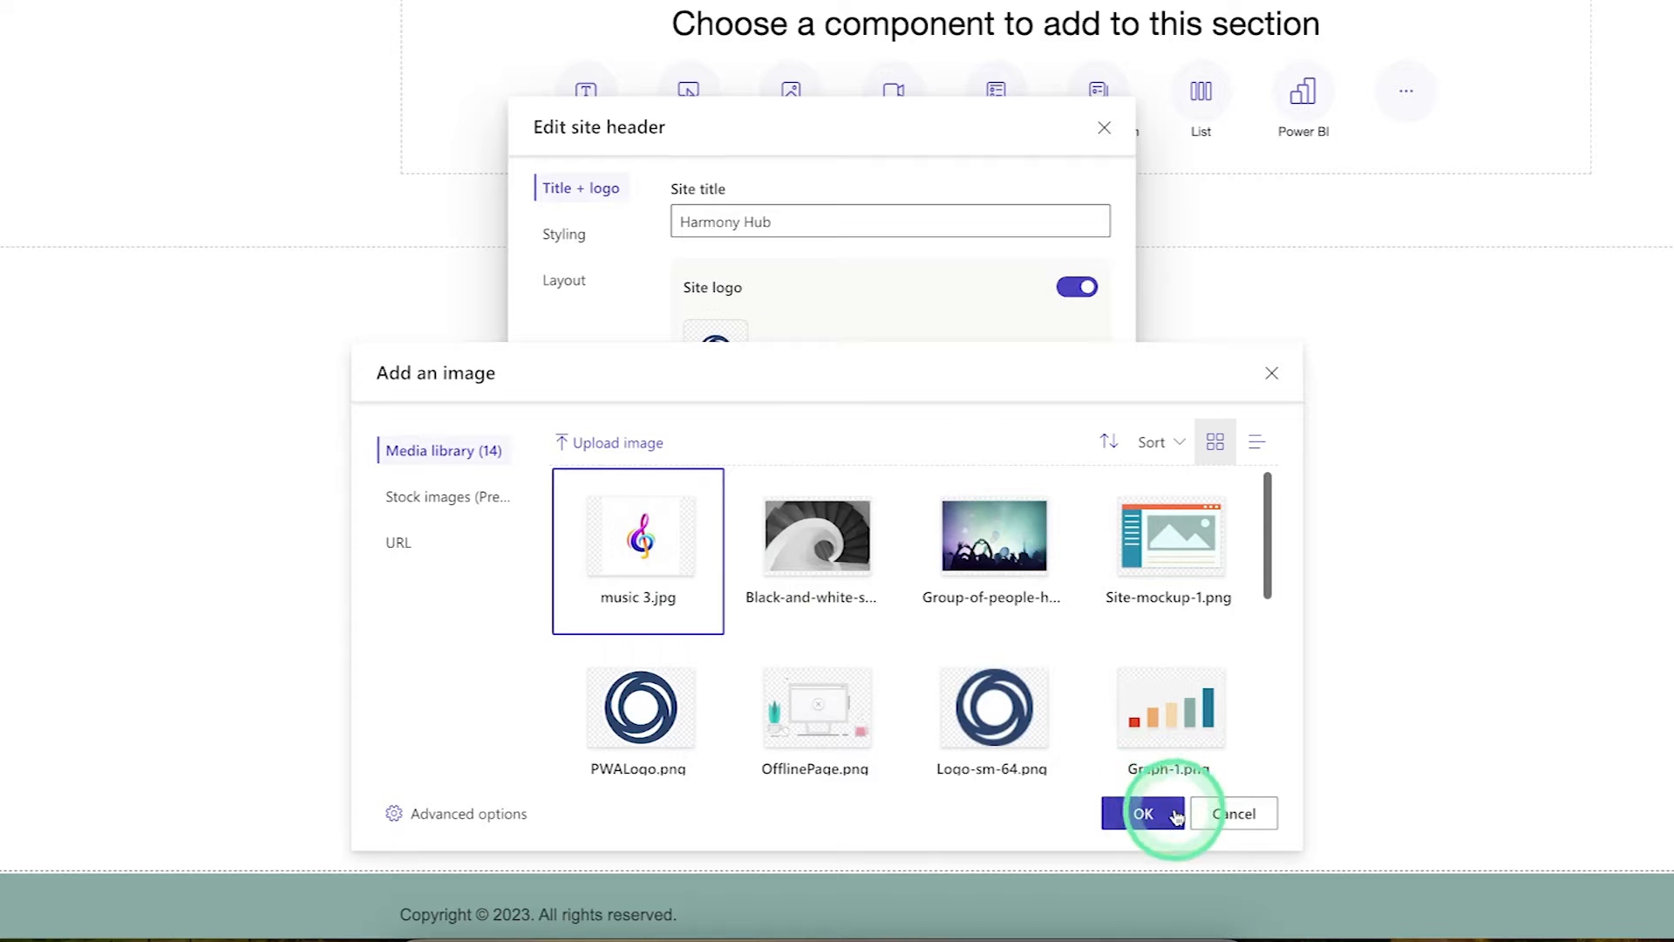
{"action": "left_click", "coordinate": [1139, 813]}
- Change the site header's background to the dark grey brand color and preview the site
{"action": "left_click", "coordinate": [565, 233]}
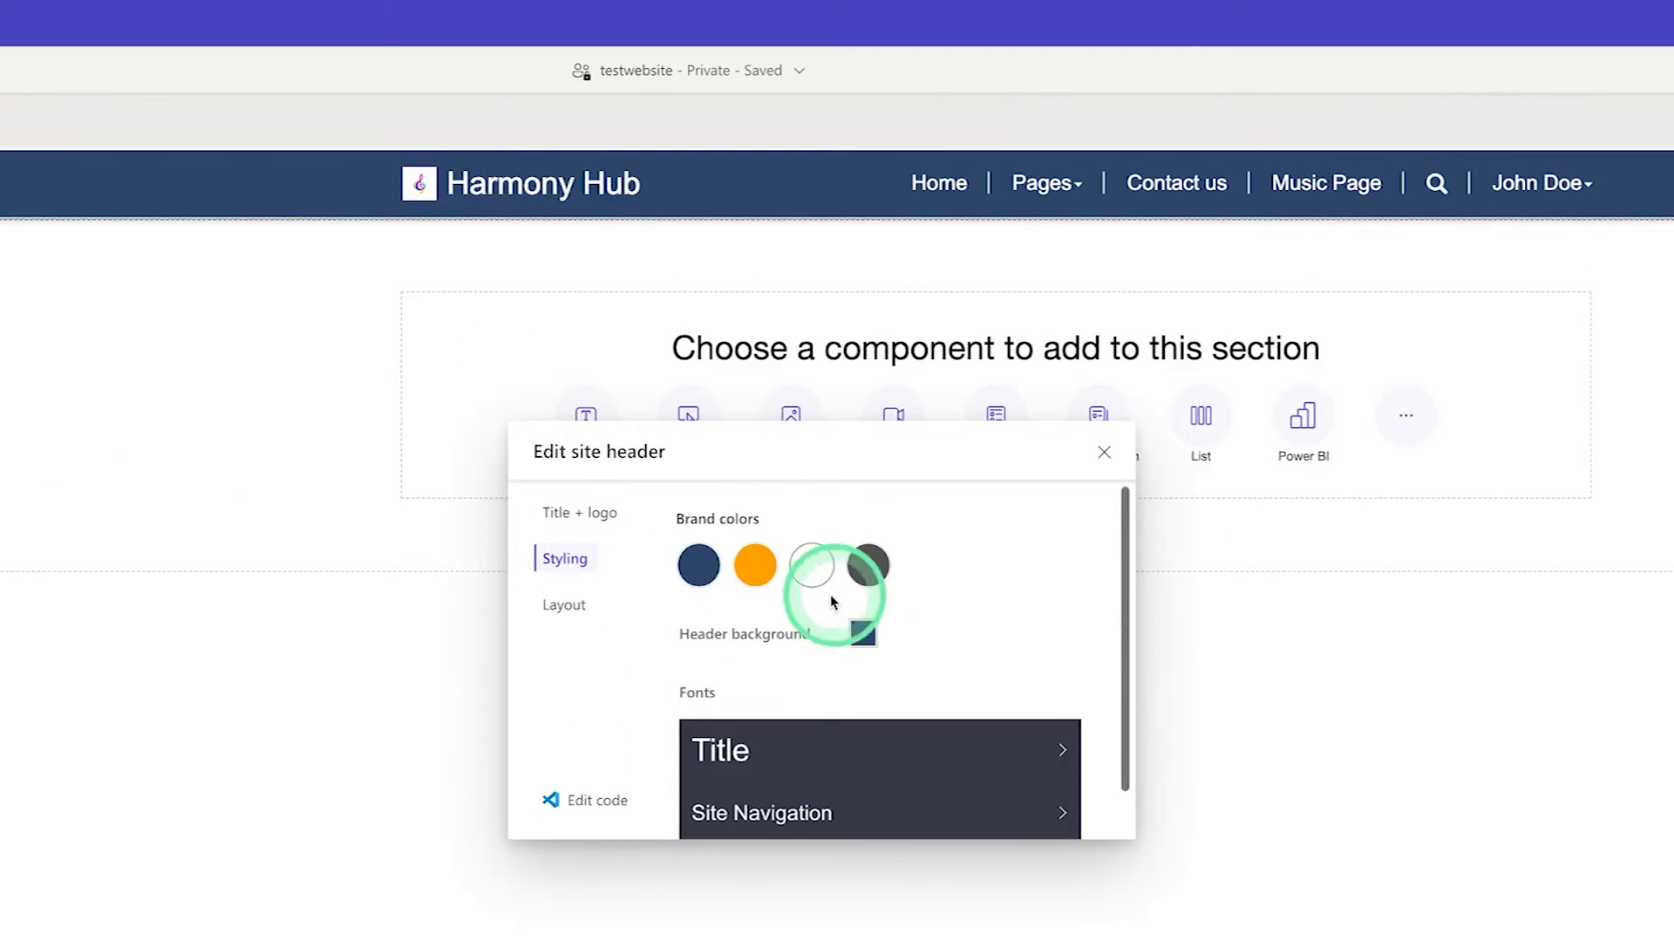
{"action": "left_click", "coordinate": [876, 635]}
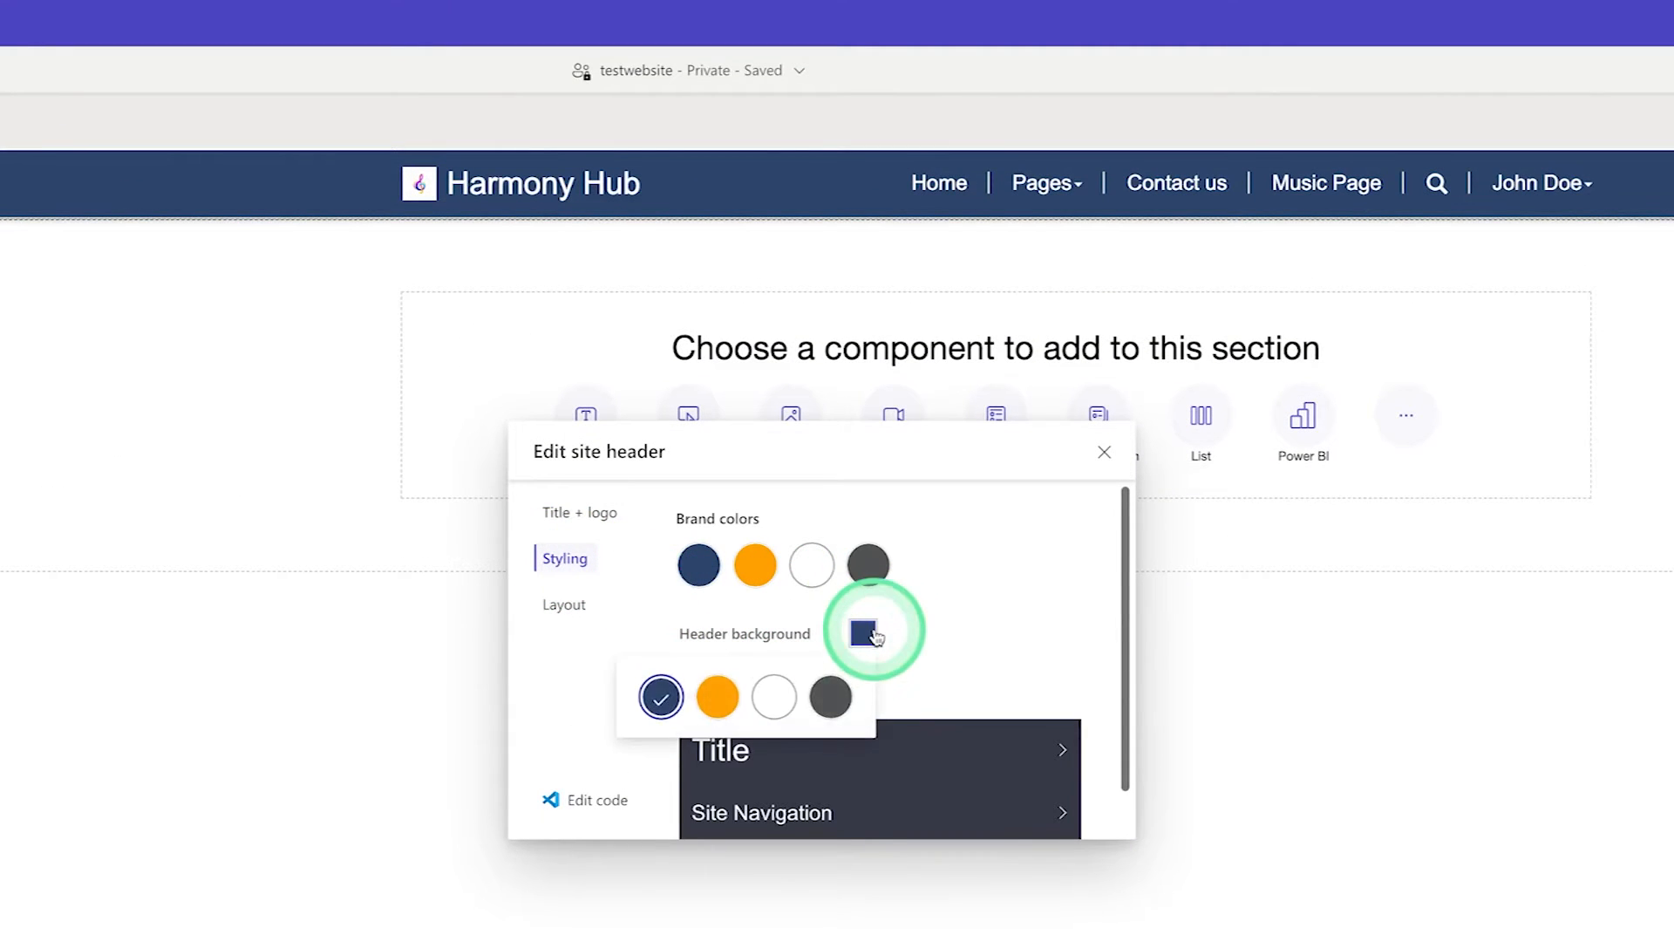
{"action": "left_click", "coordinate": [835, 694]}
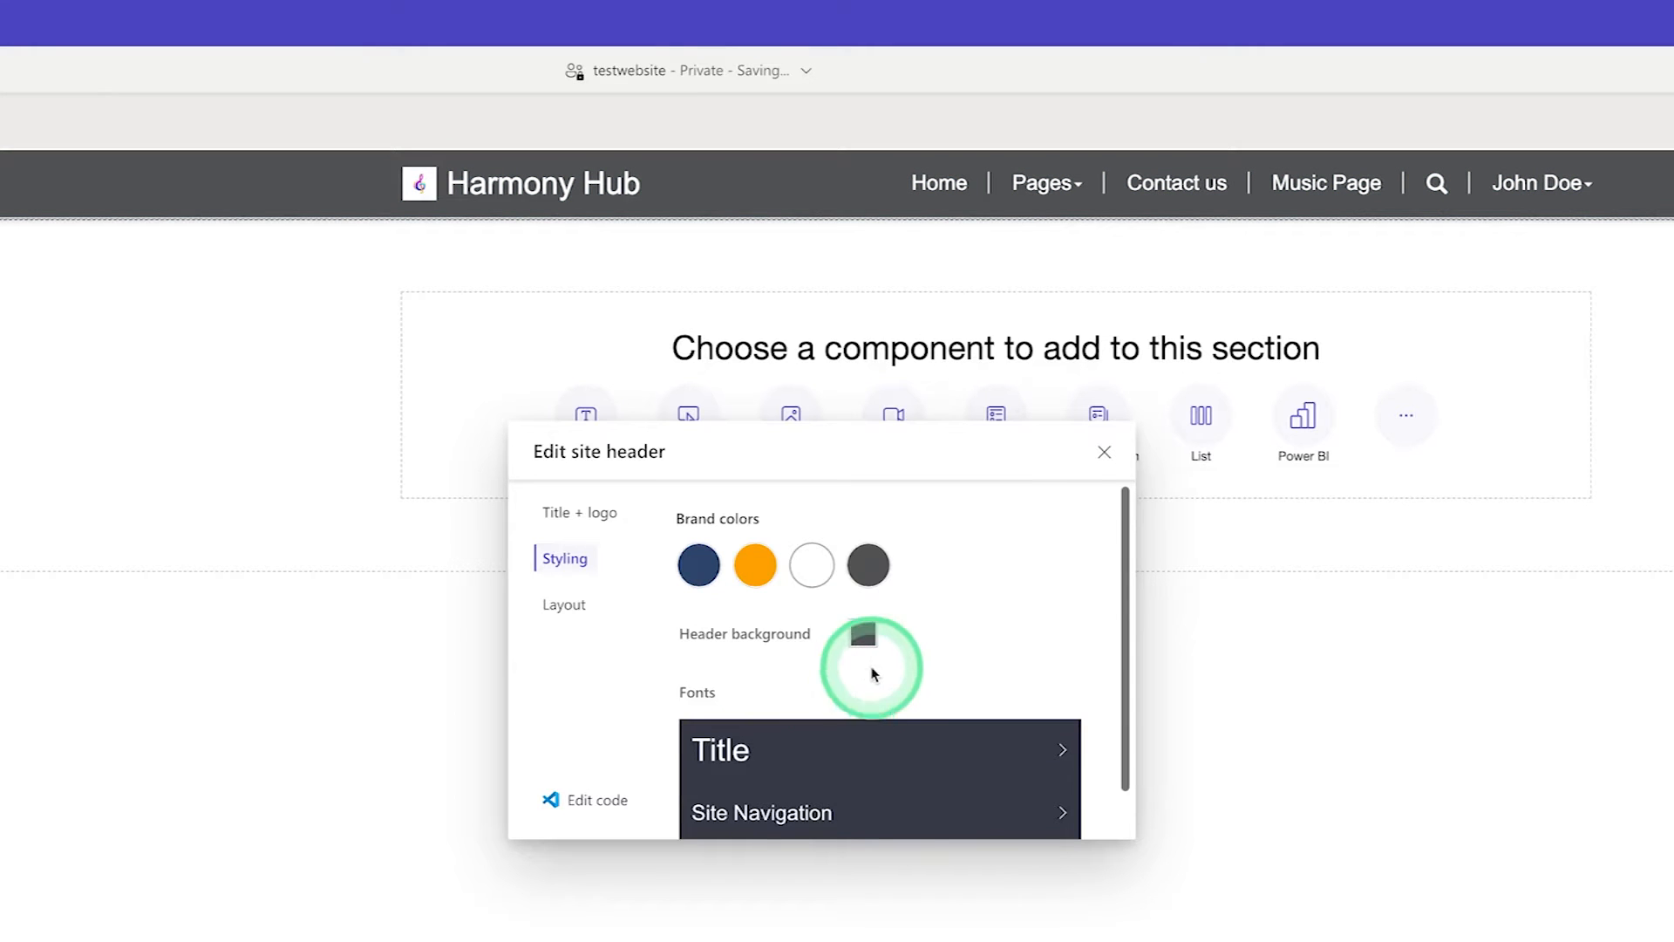
{"action": "left_click", "coordinate": [1100, 453]}
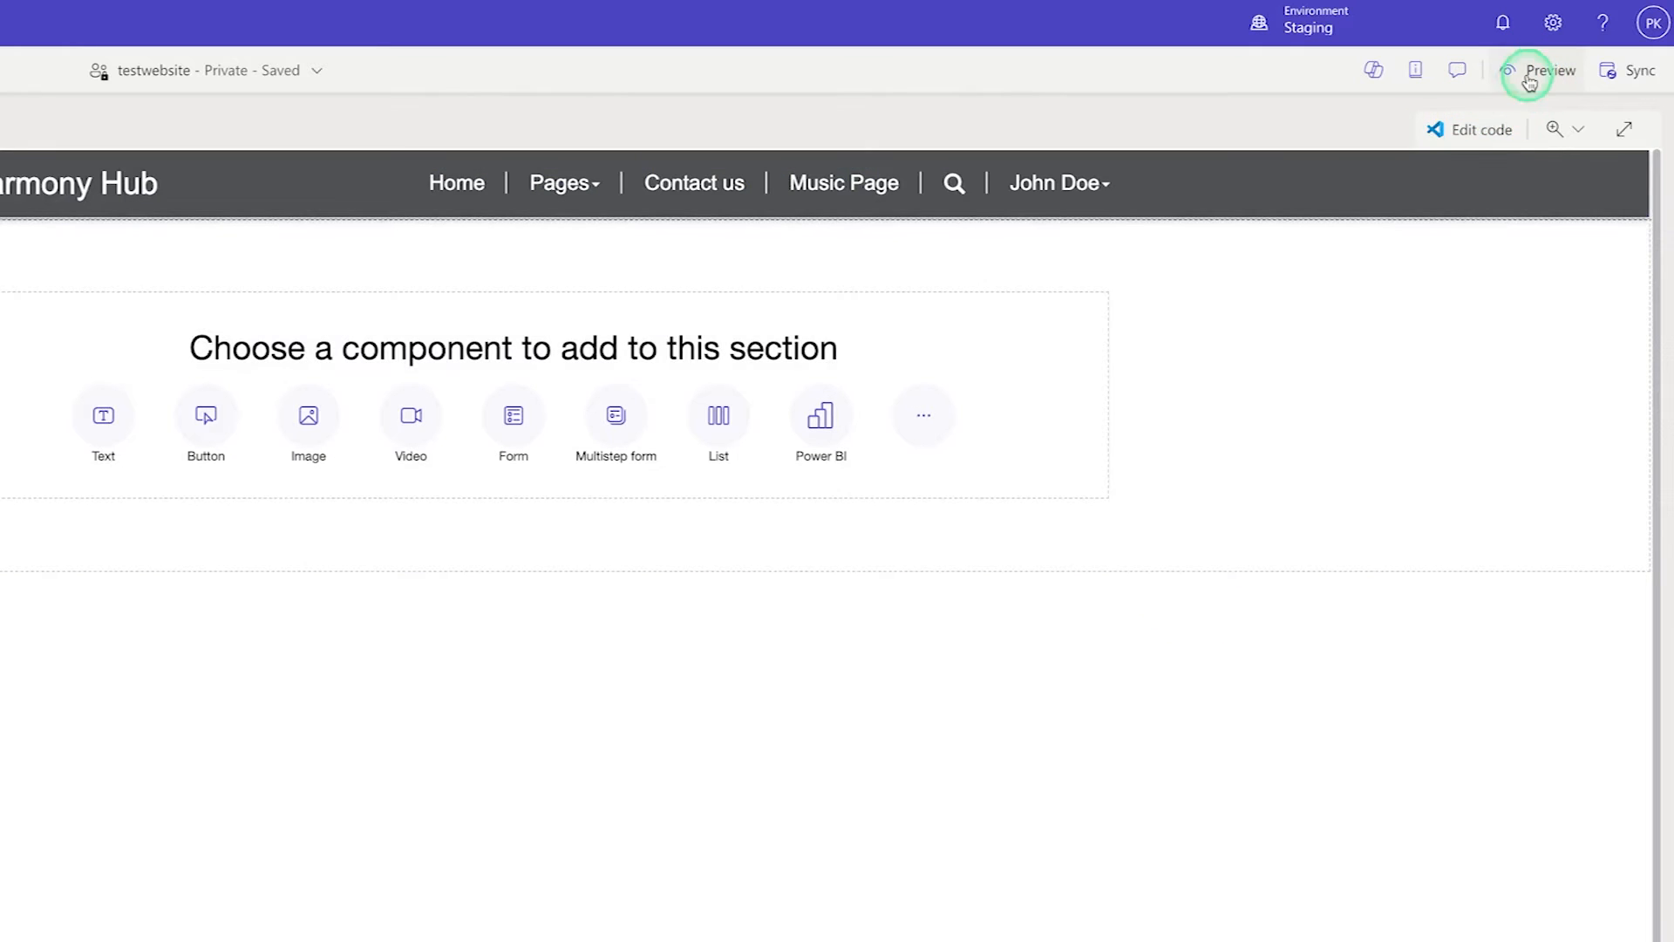
{"action": "left_click", "coordinate": [1531, 82]}
{"action": "left_click", "coordinate": [1476, 139]}
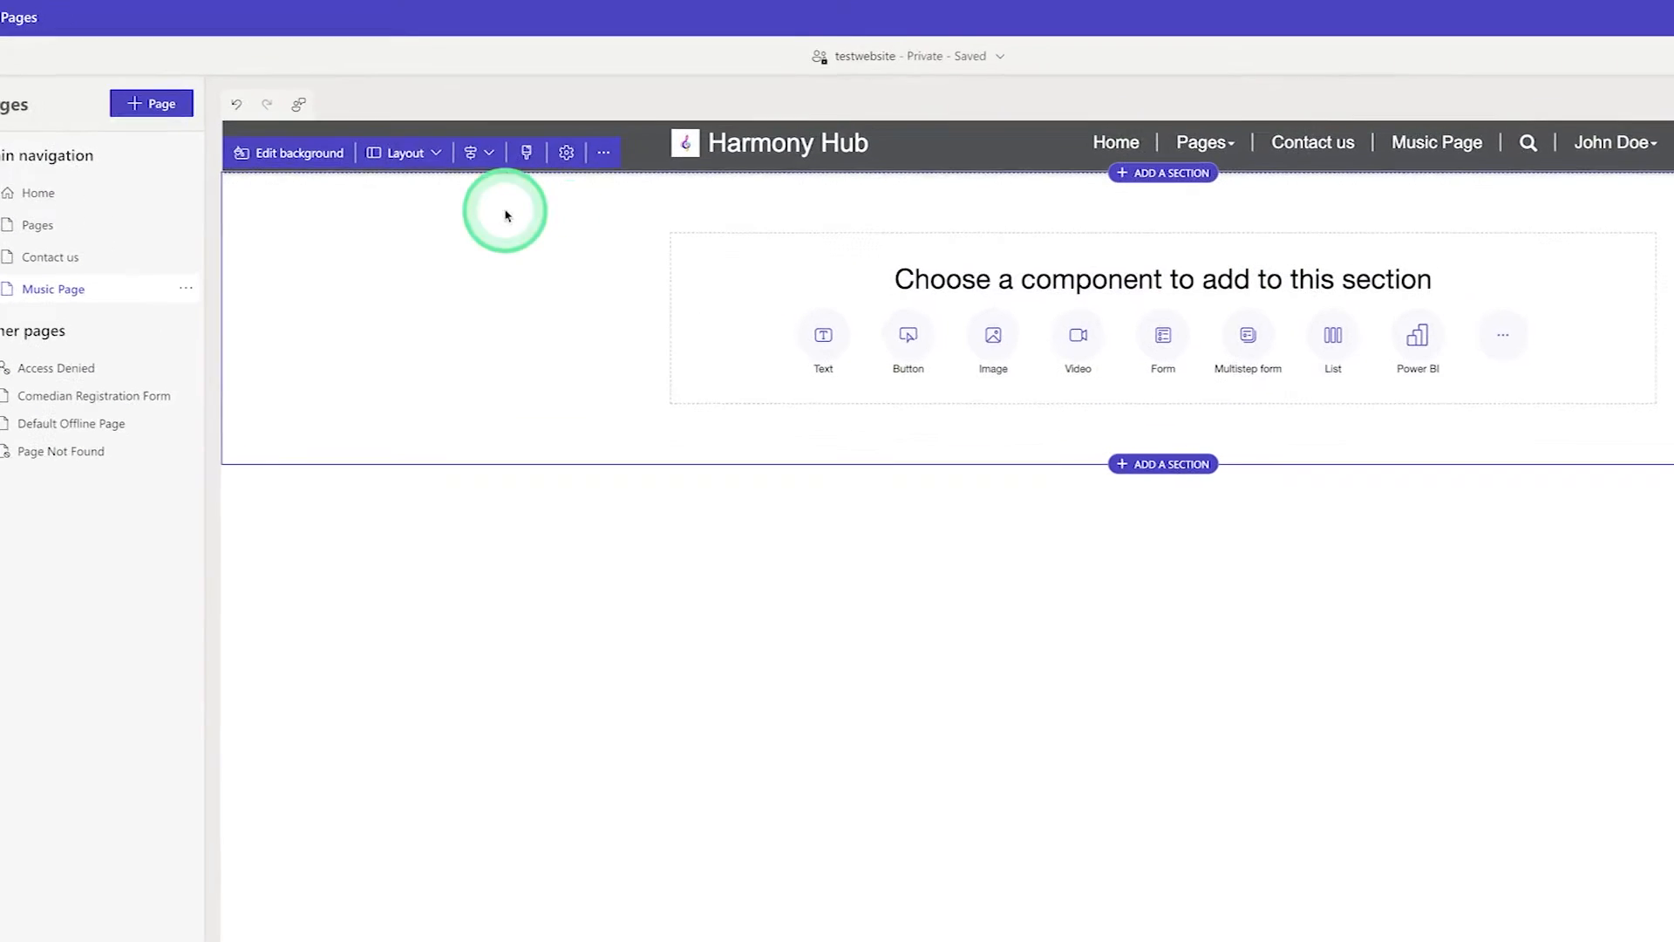
- Split the page section into two equal columns and add a text component styled as Heading 3 to the first column
{"action": "left_click", "coordinate": [408, 154]}
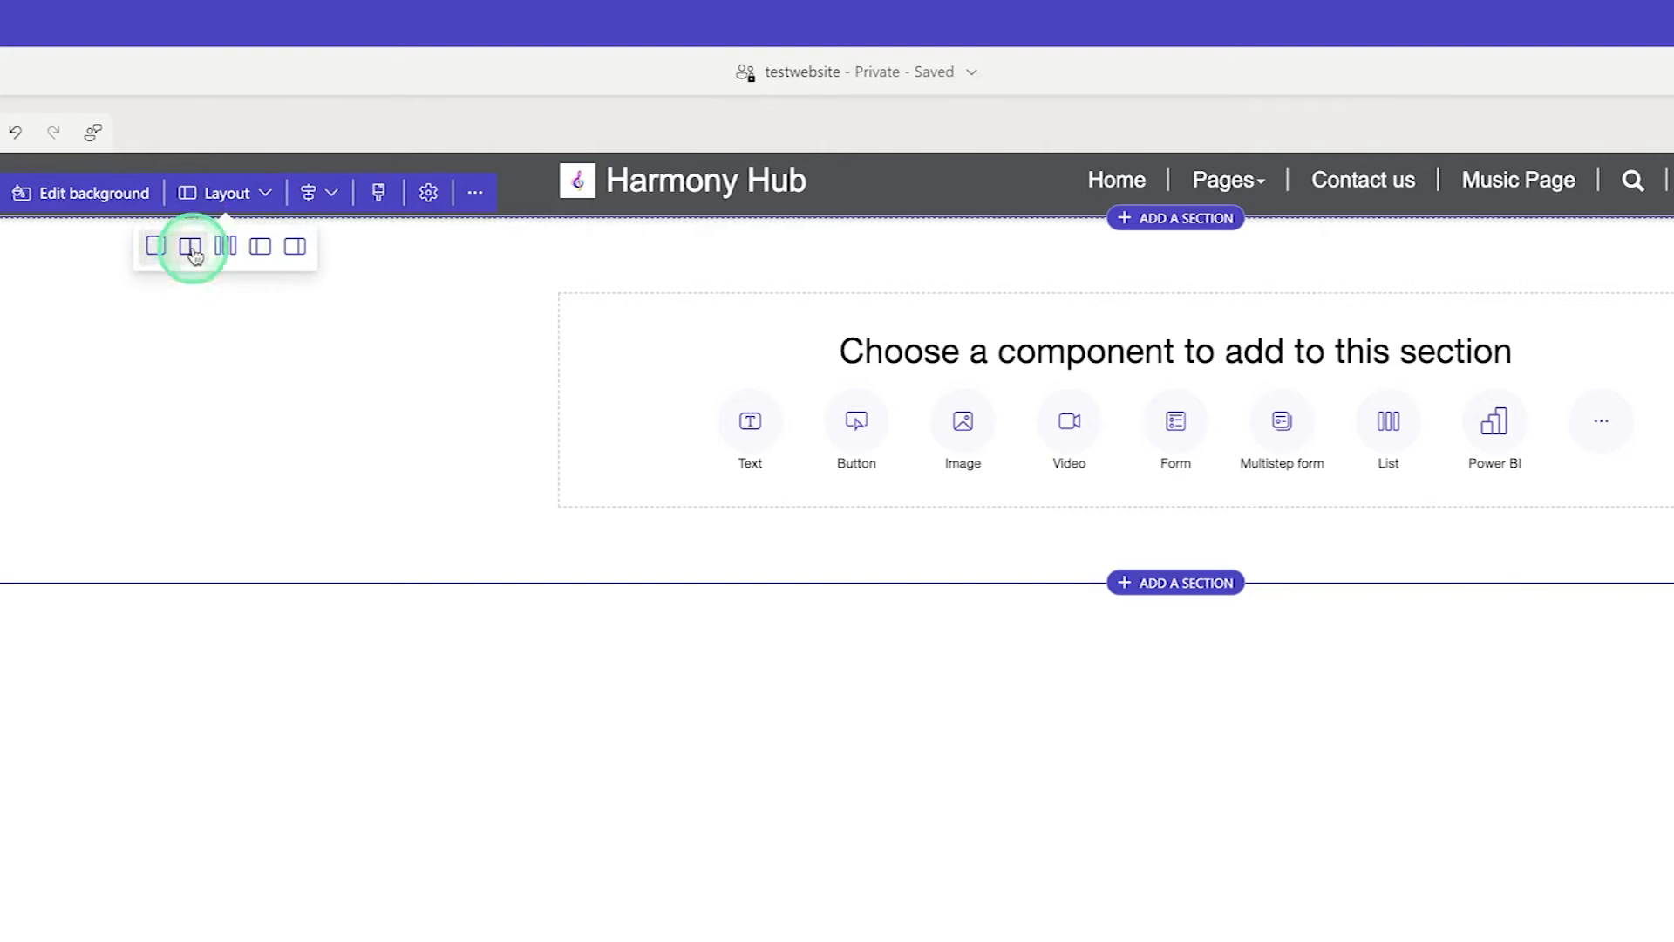
{"action": "left_click", "coordinate": [191, 249]}
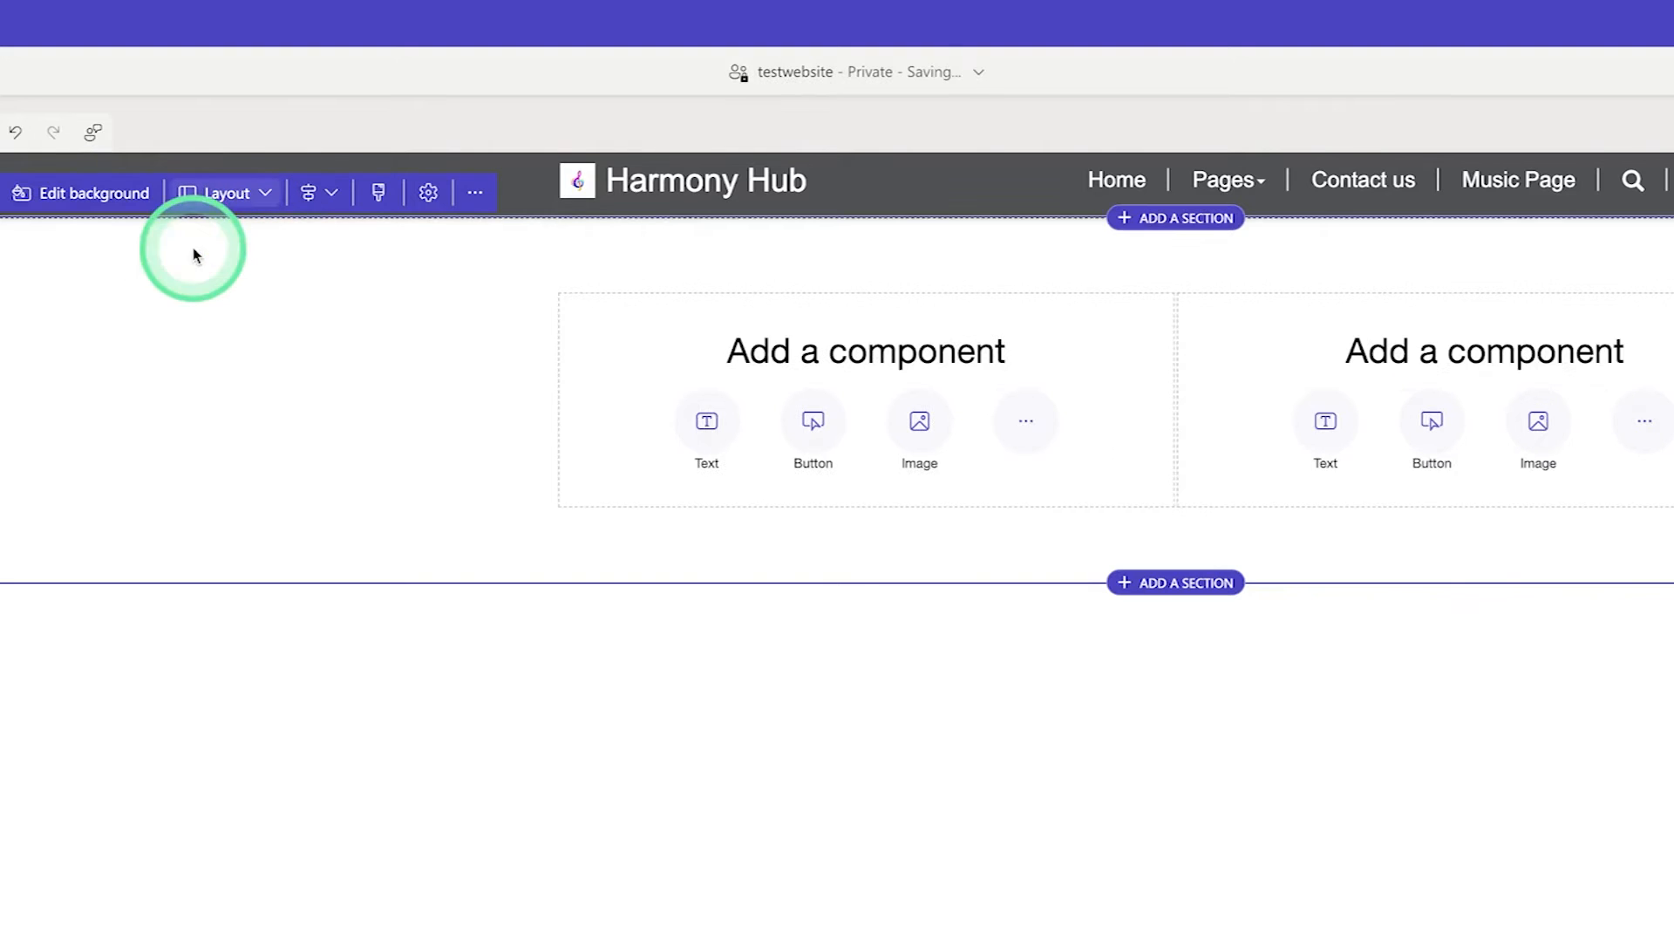
{"action": "left_click", "coordinate": [705, 423]}
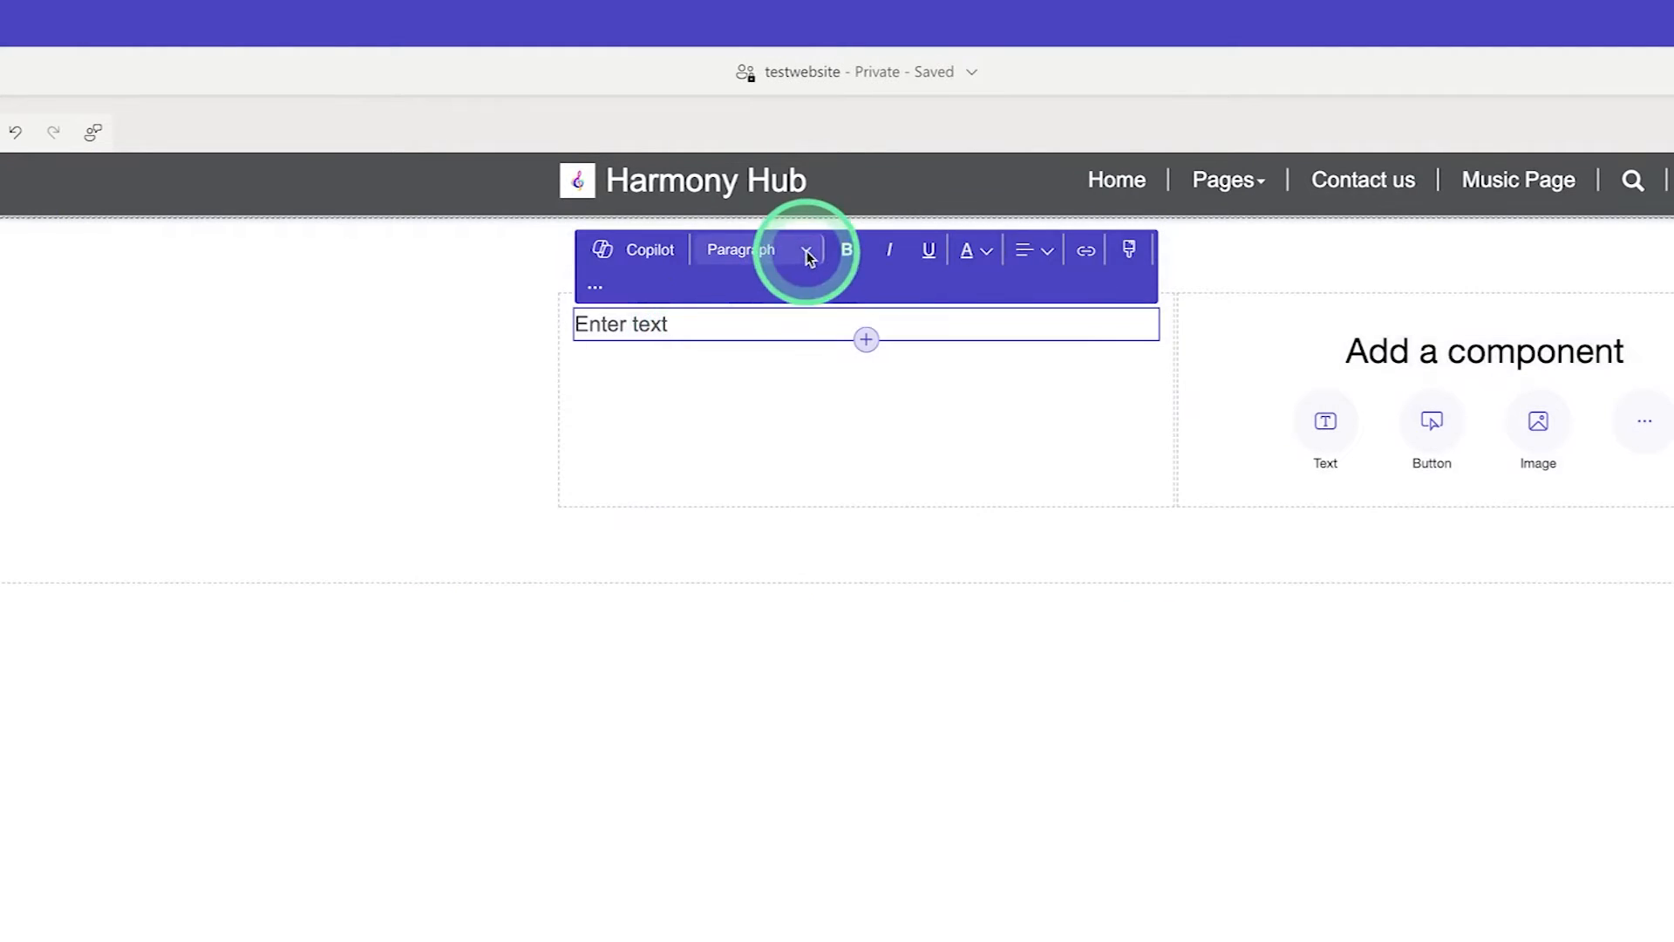
{"action": "left_click", "coordinate": [805, 251]}
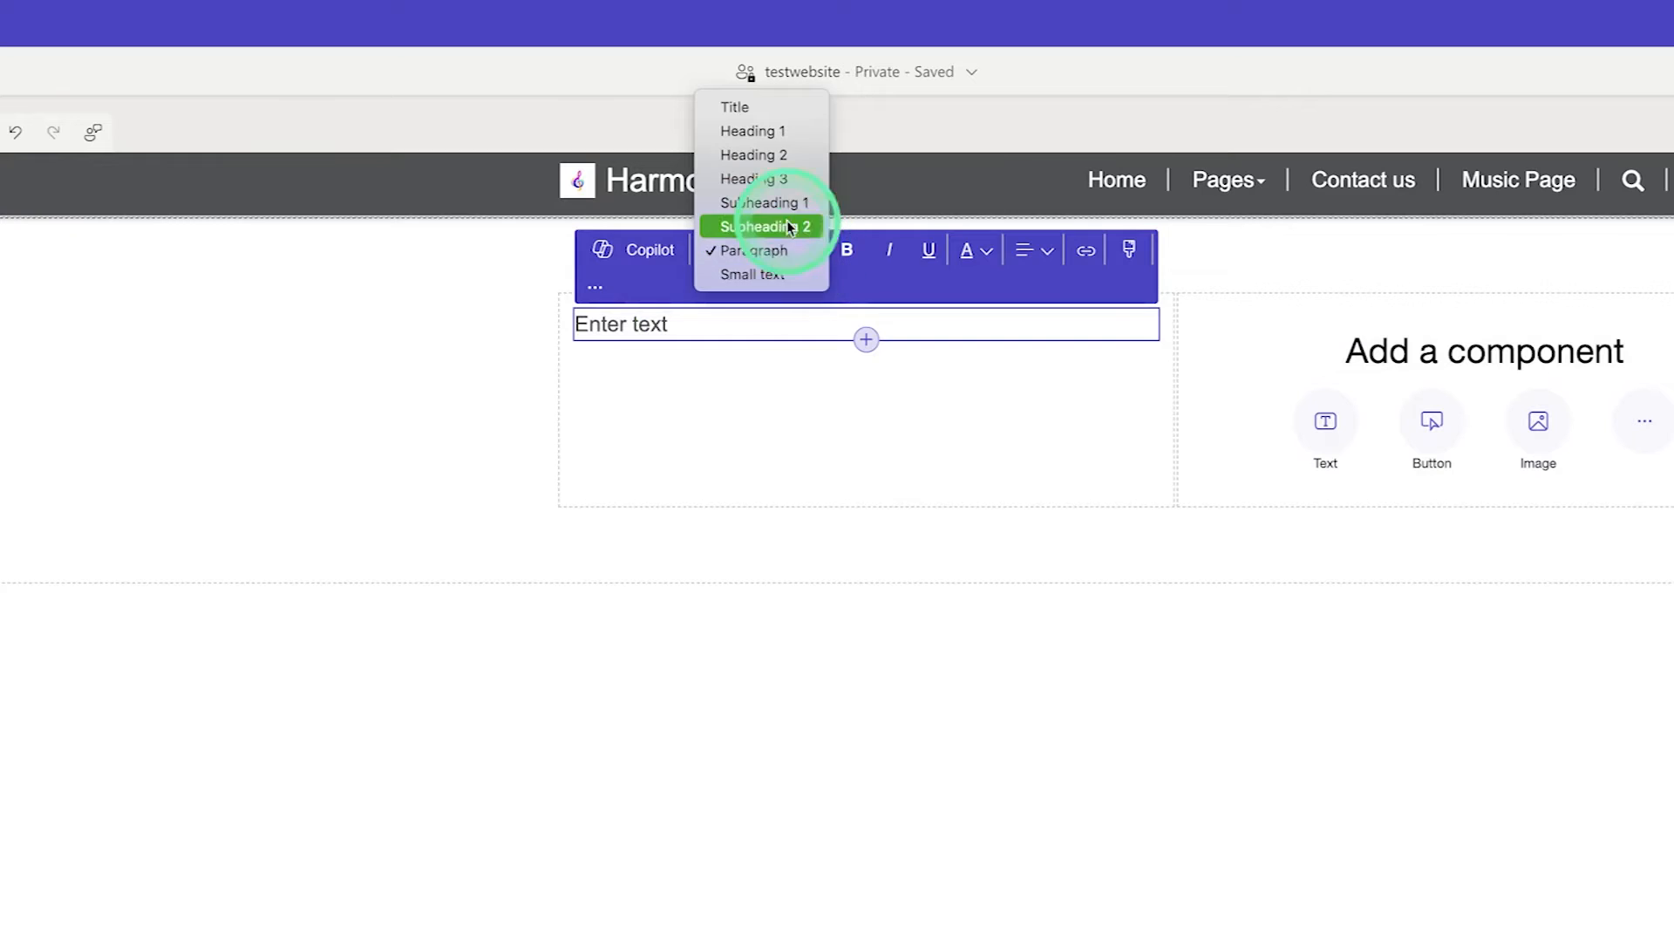
{"action": "left_click", "coordinate": [776, 181]}
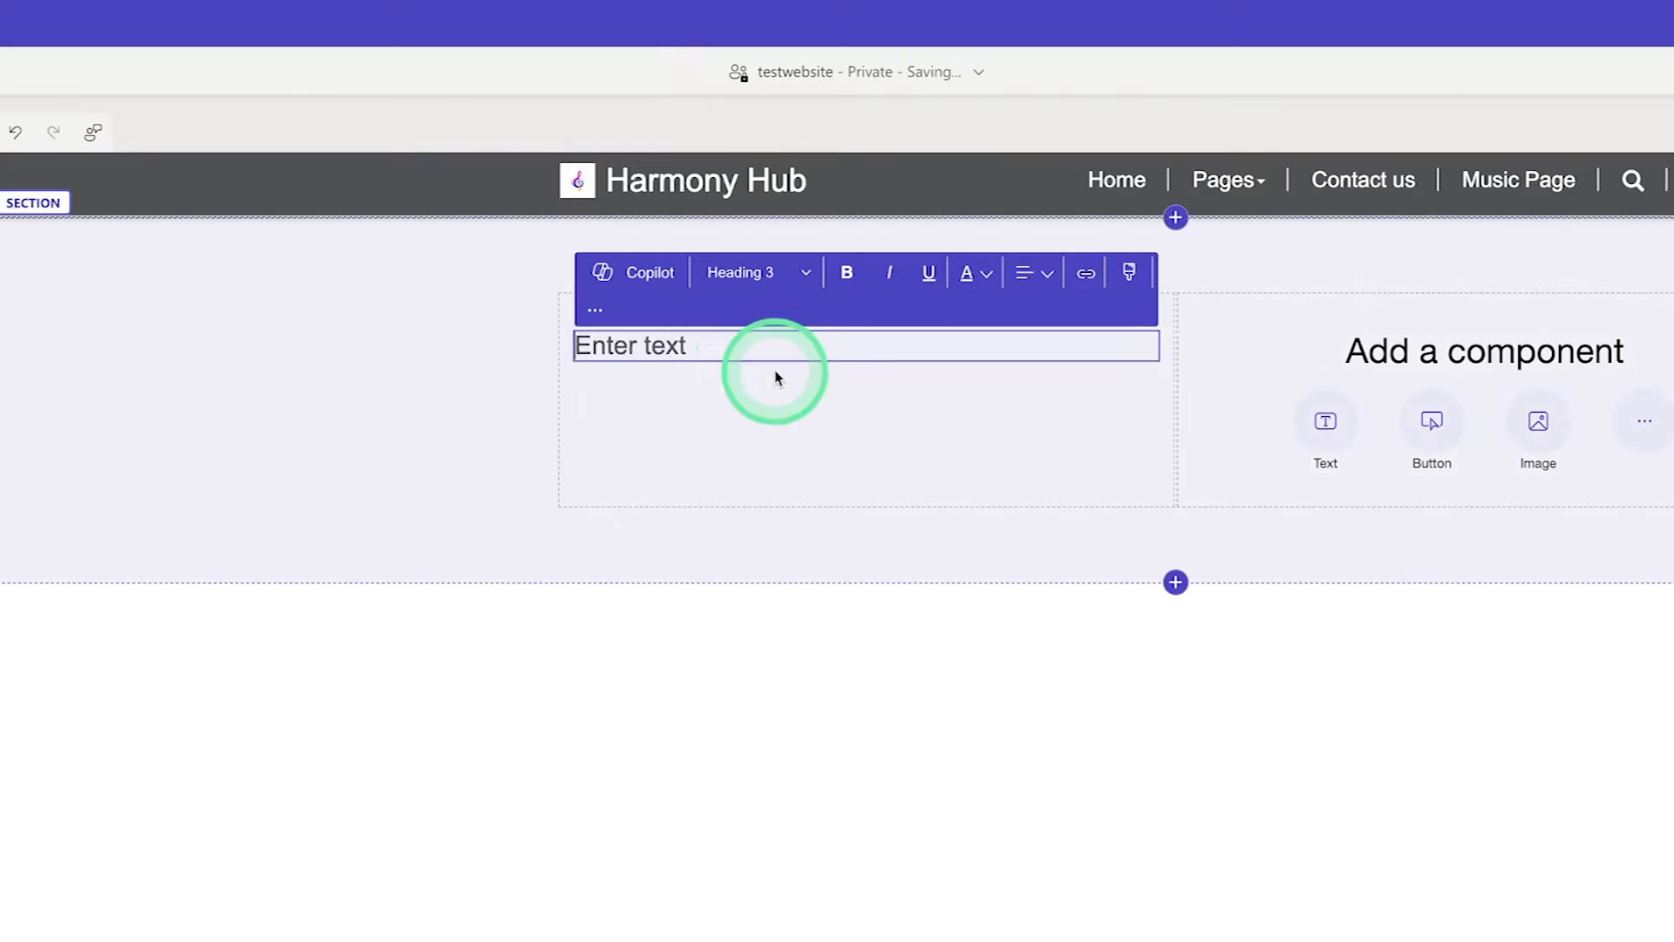
- Fill the heading with "Welcome to Harmony Hub: Your Gateway to Endless Music Bliss!" from the Notes app
{"action": "left_click", "coordinate": [701, 350]}
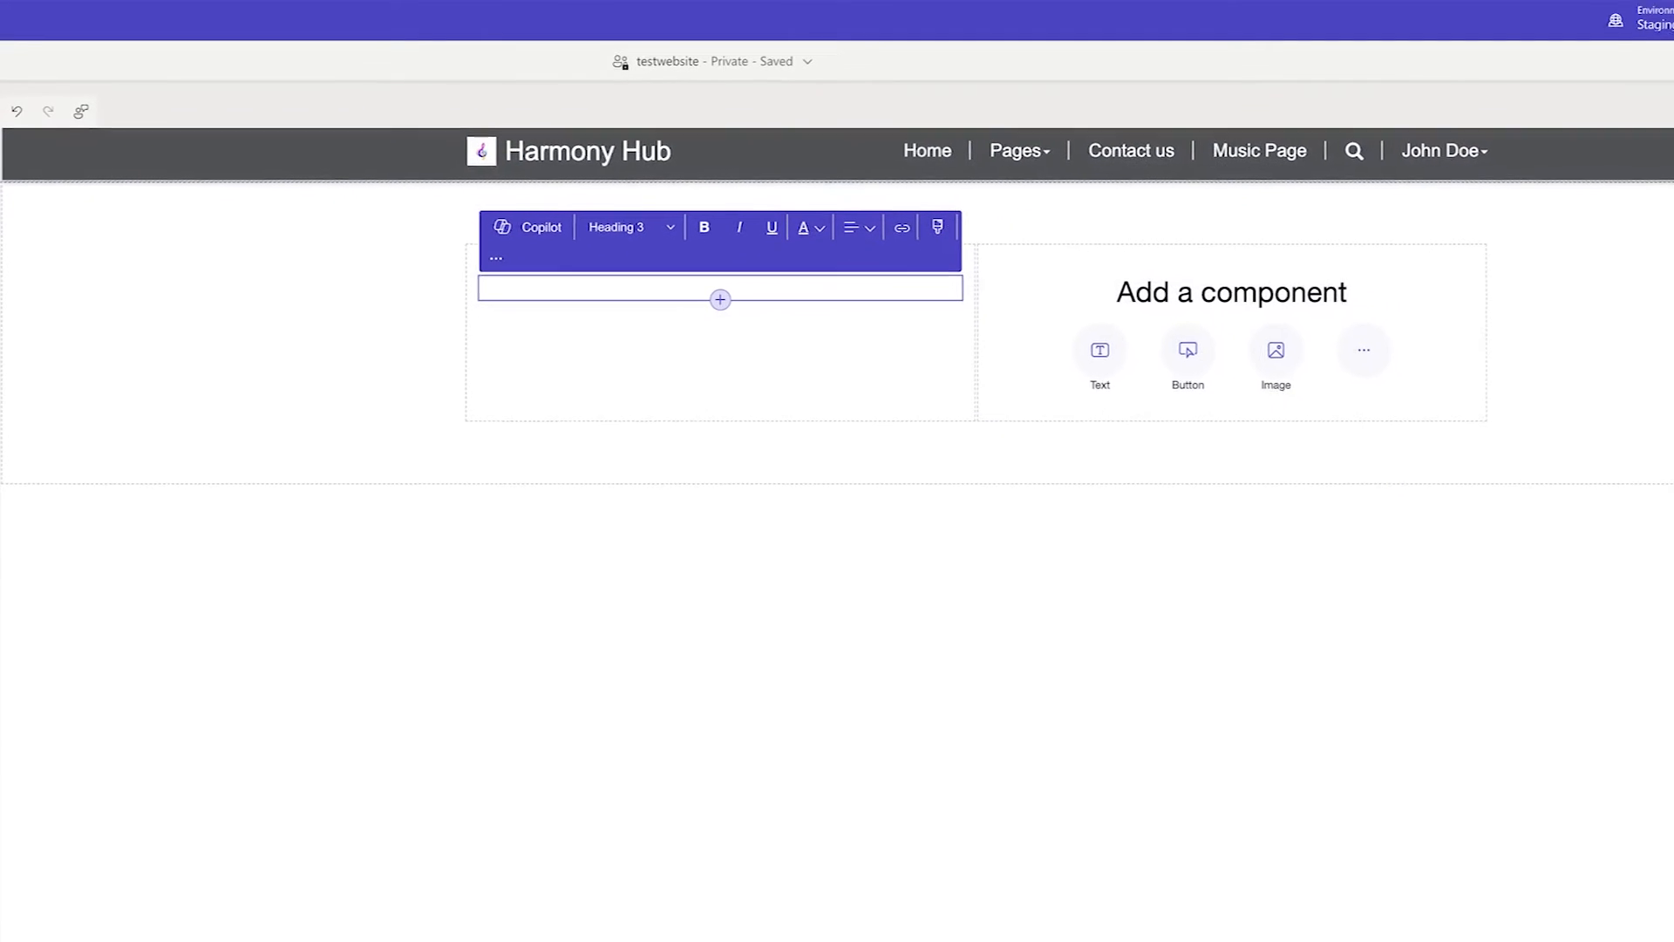
{"action": "key", "text": "super+Tab"}
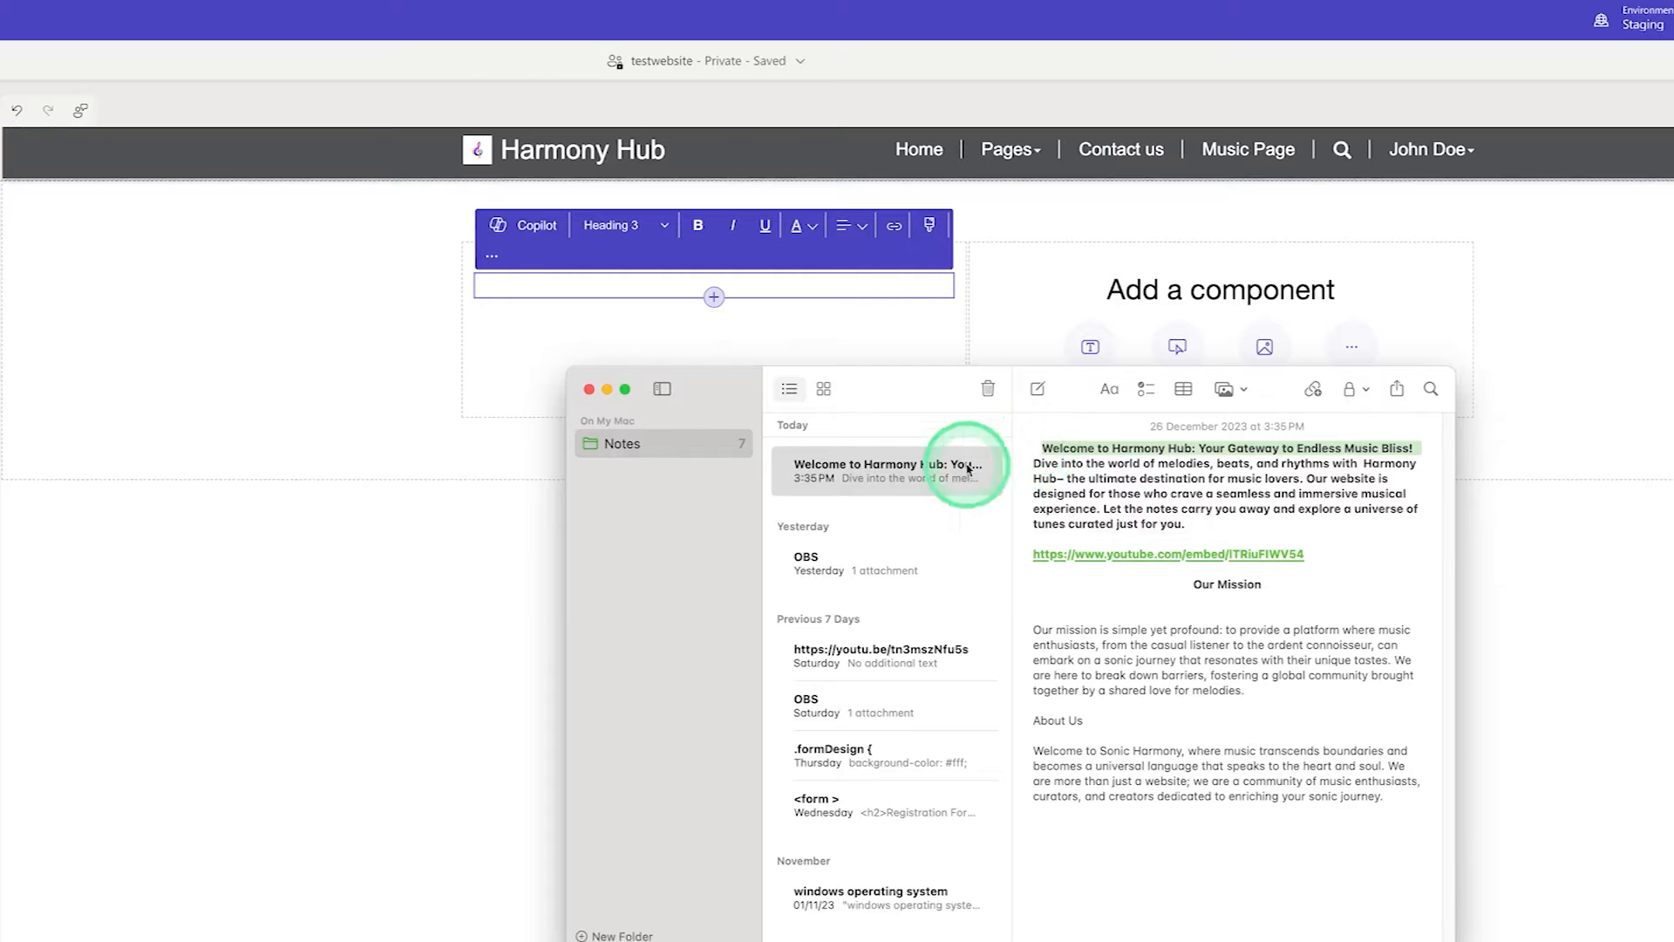
{"action": "left_click", "coordinate": [487, 482]}
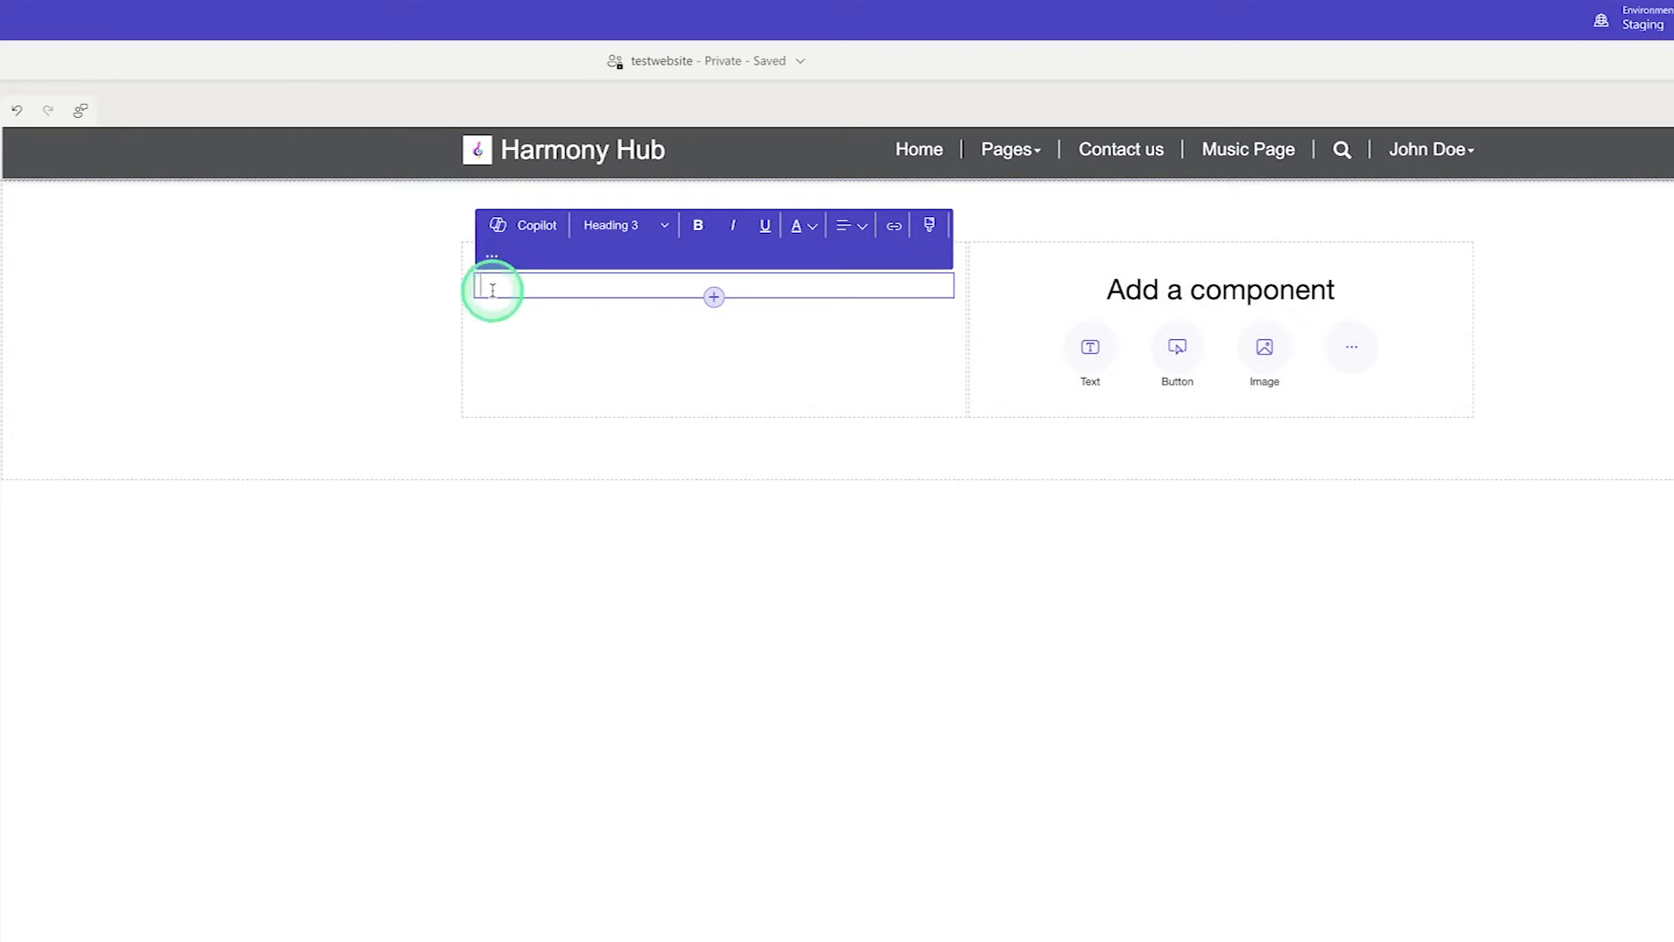
{"action": "type", "text": "Welcome to Harmony Hub: Your Gateway to Endless Music Bliss!"}
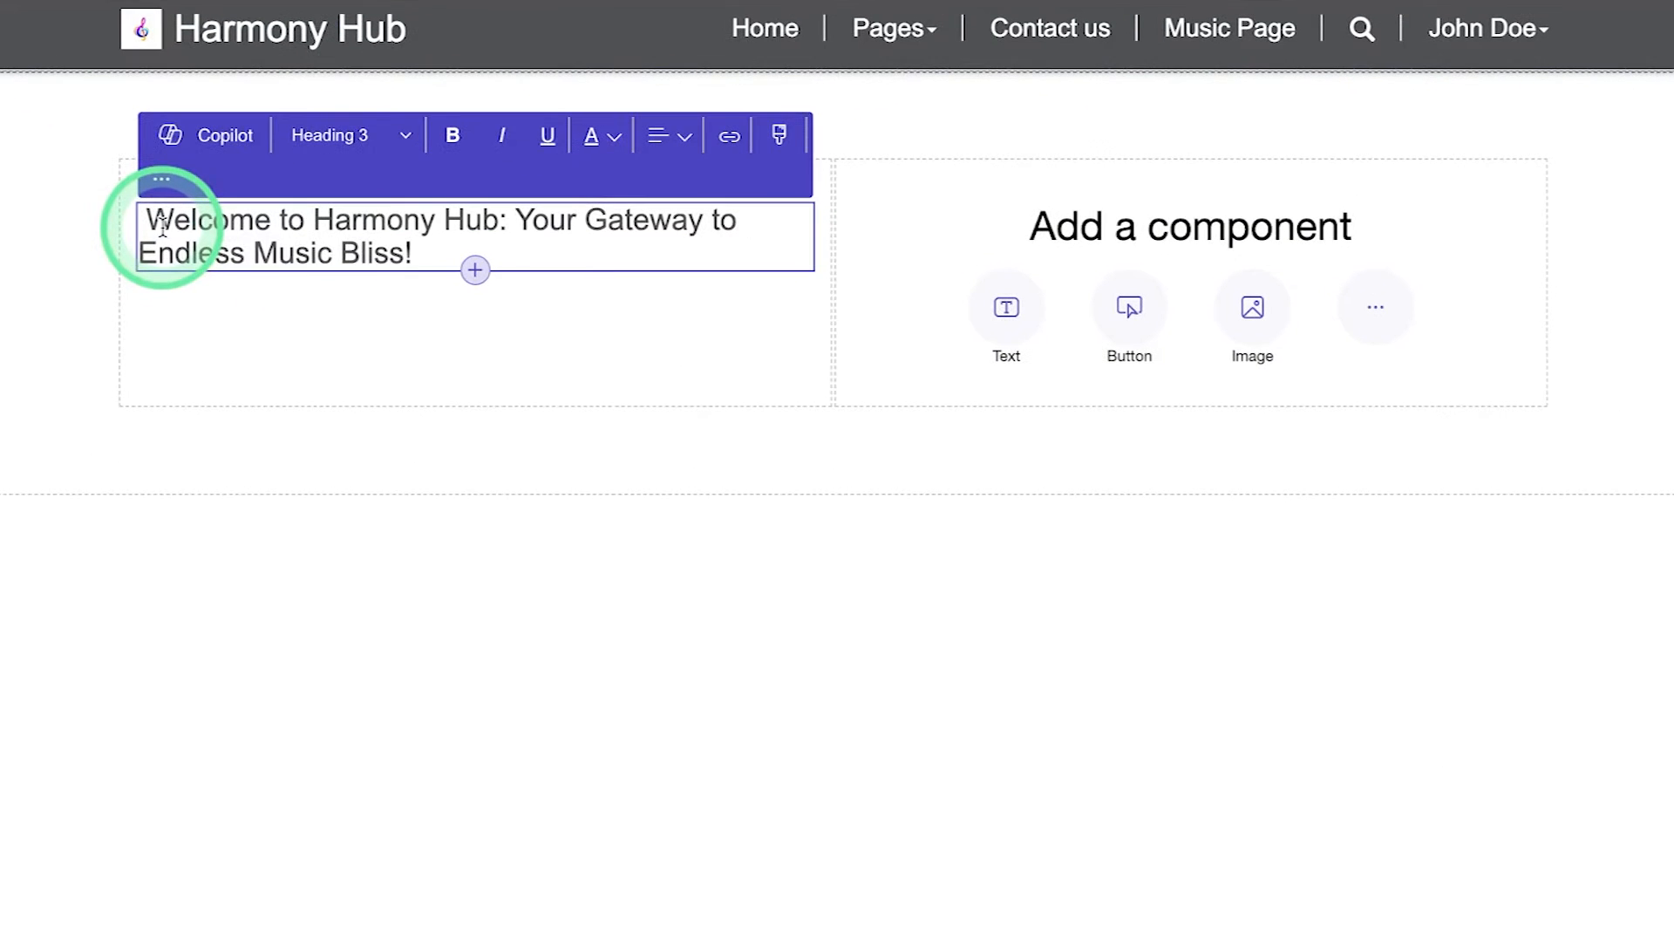
- Make the whole welcome heading bold and center it in its column
{"action": "triple_click", "coordinate": [174, 225]}
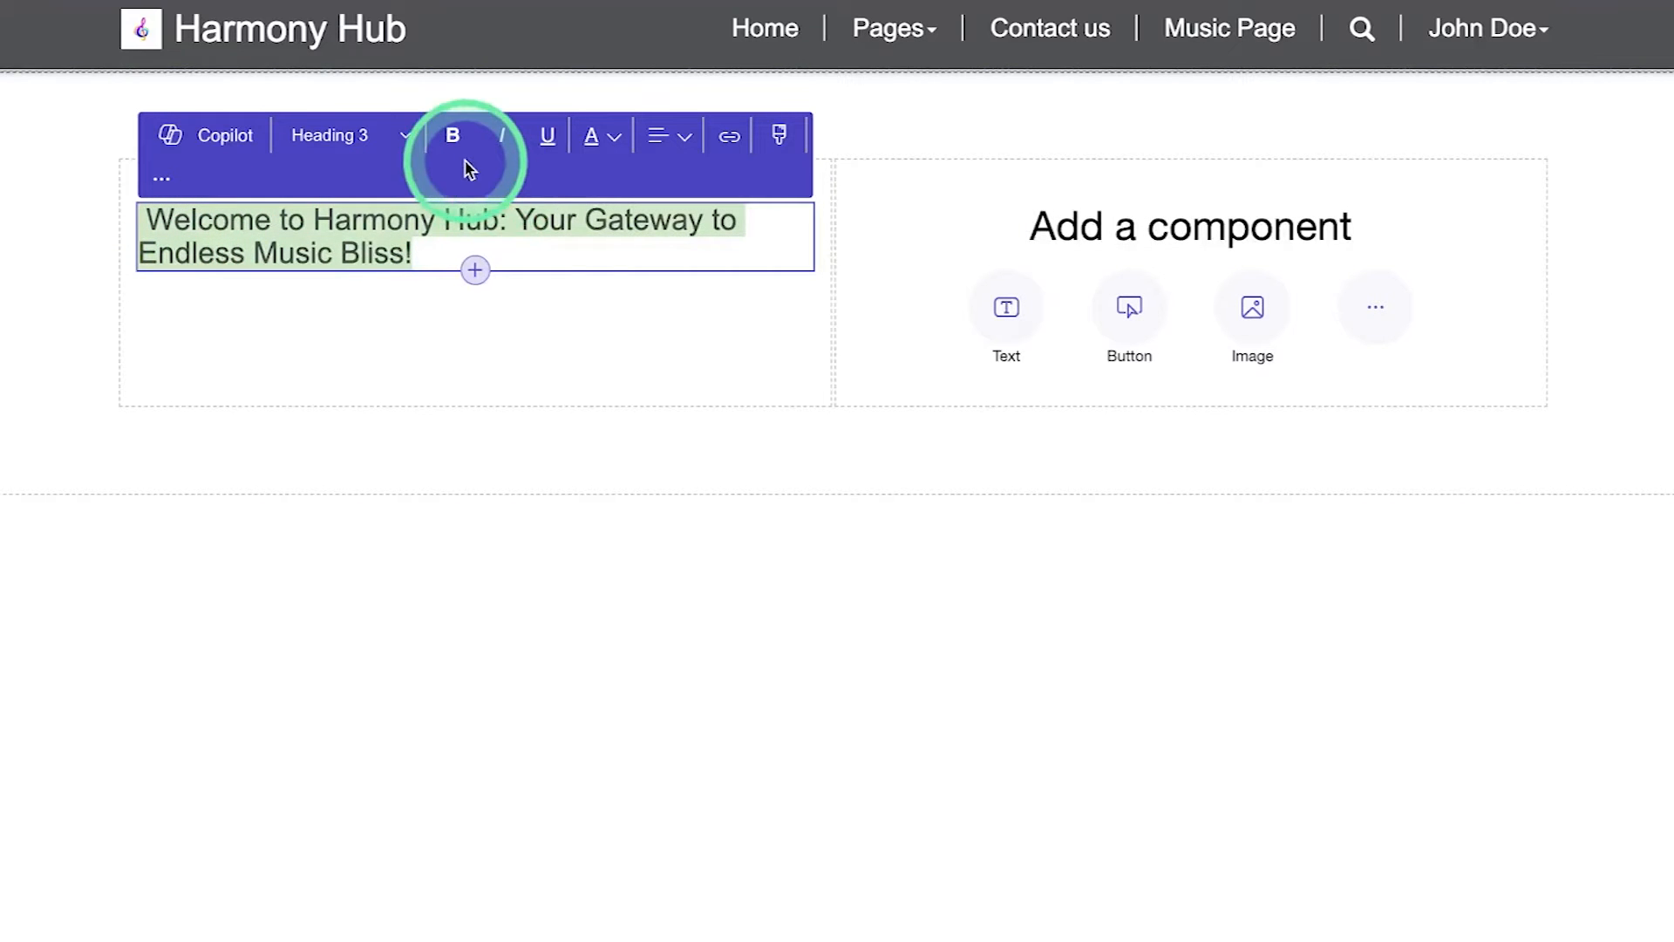
{"action": "left_click", "coordinate": [452, 137]}
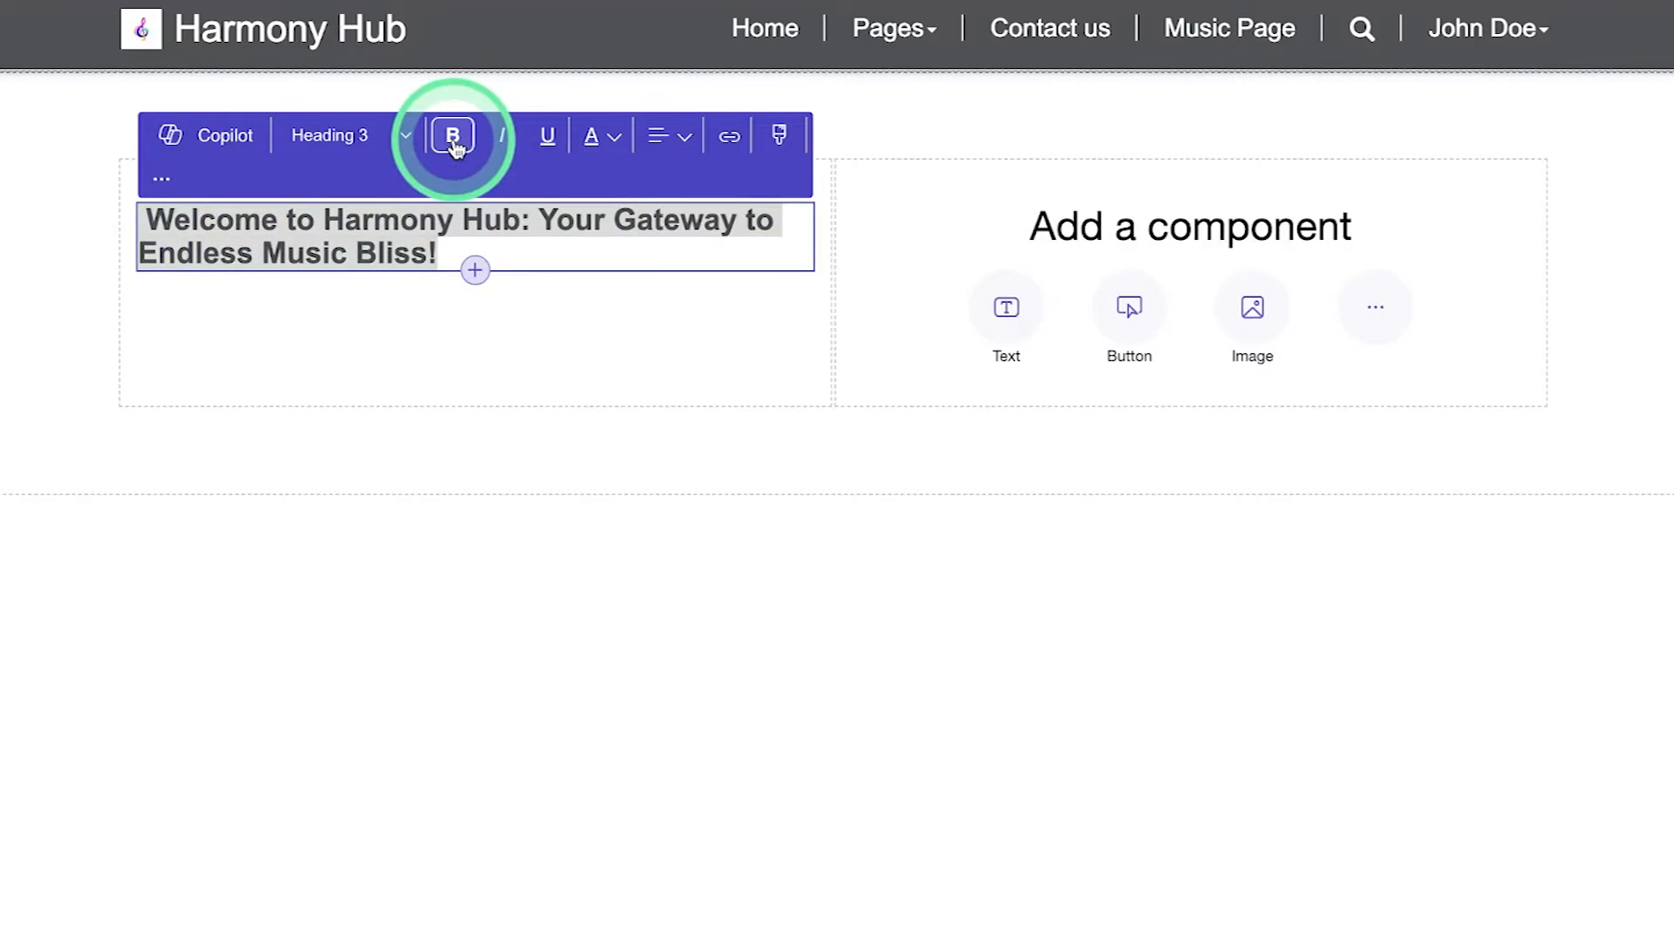
{"action": "left_click", "coordinate": [674, 139]}
{"action": "left_click", "coordinate": [676, 193]}
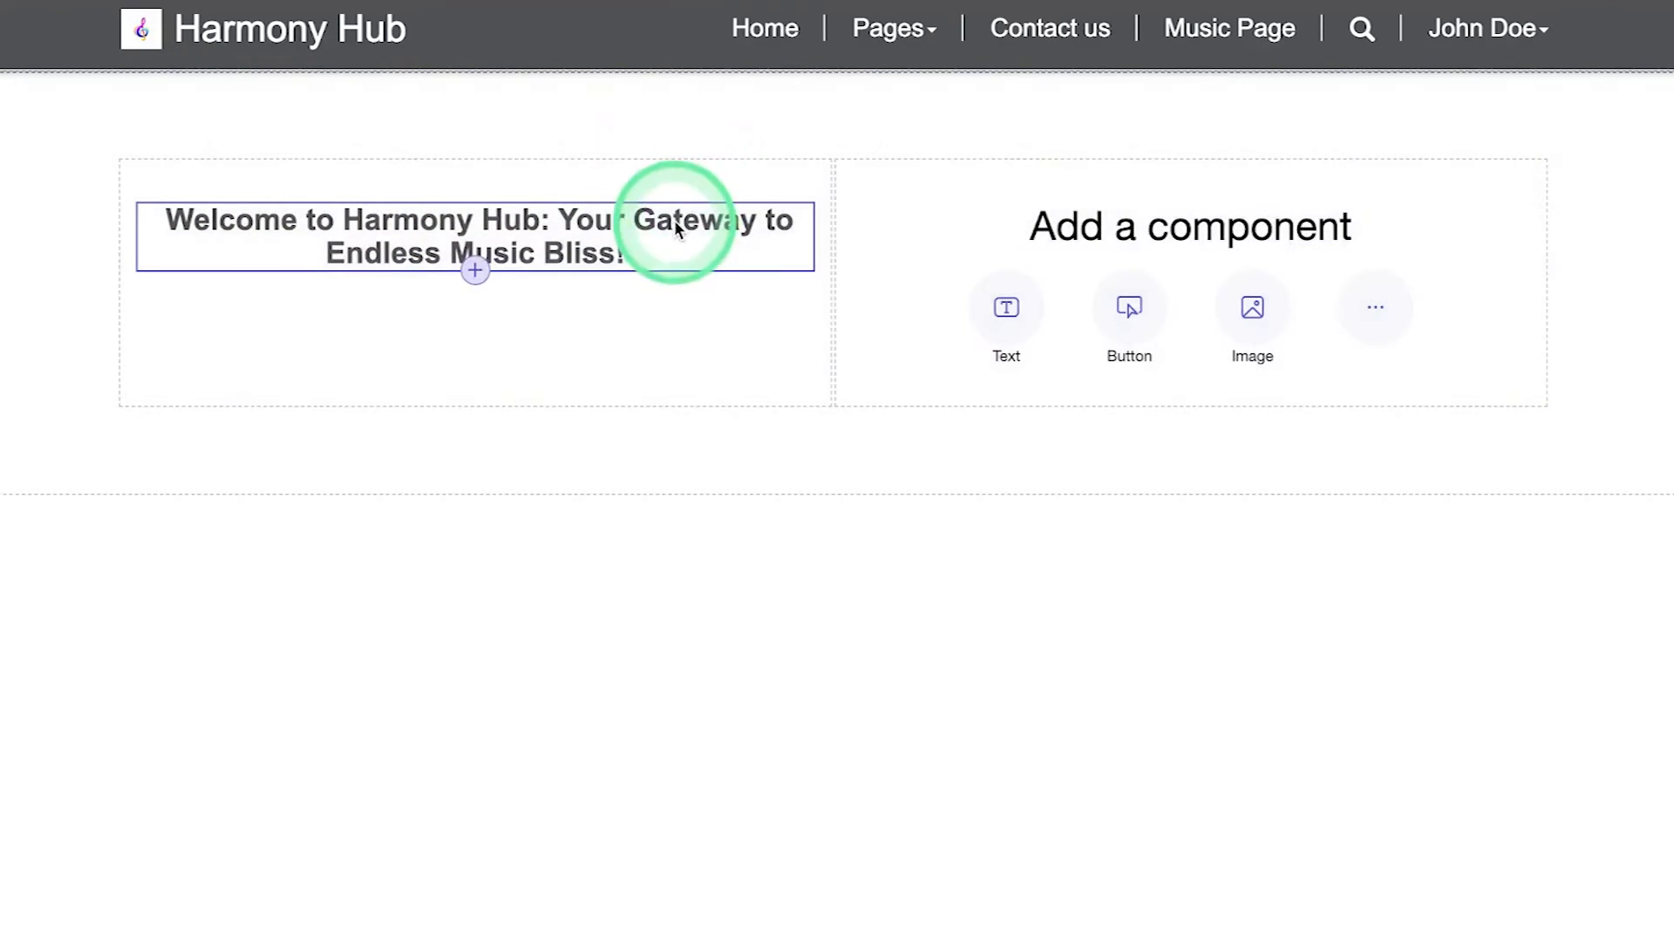
- Set the welcome heading's font family to Garamond in its text design settings
{"action": "double_click", "coordinate": [677, 224]}
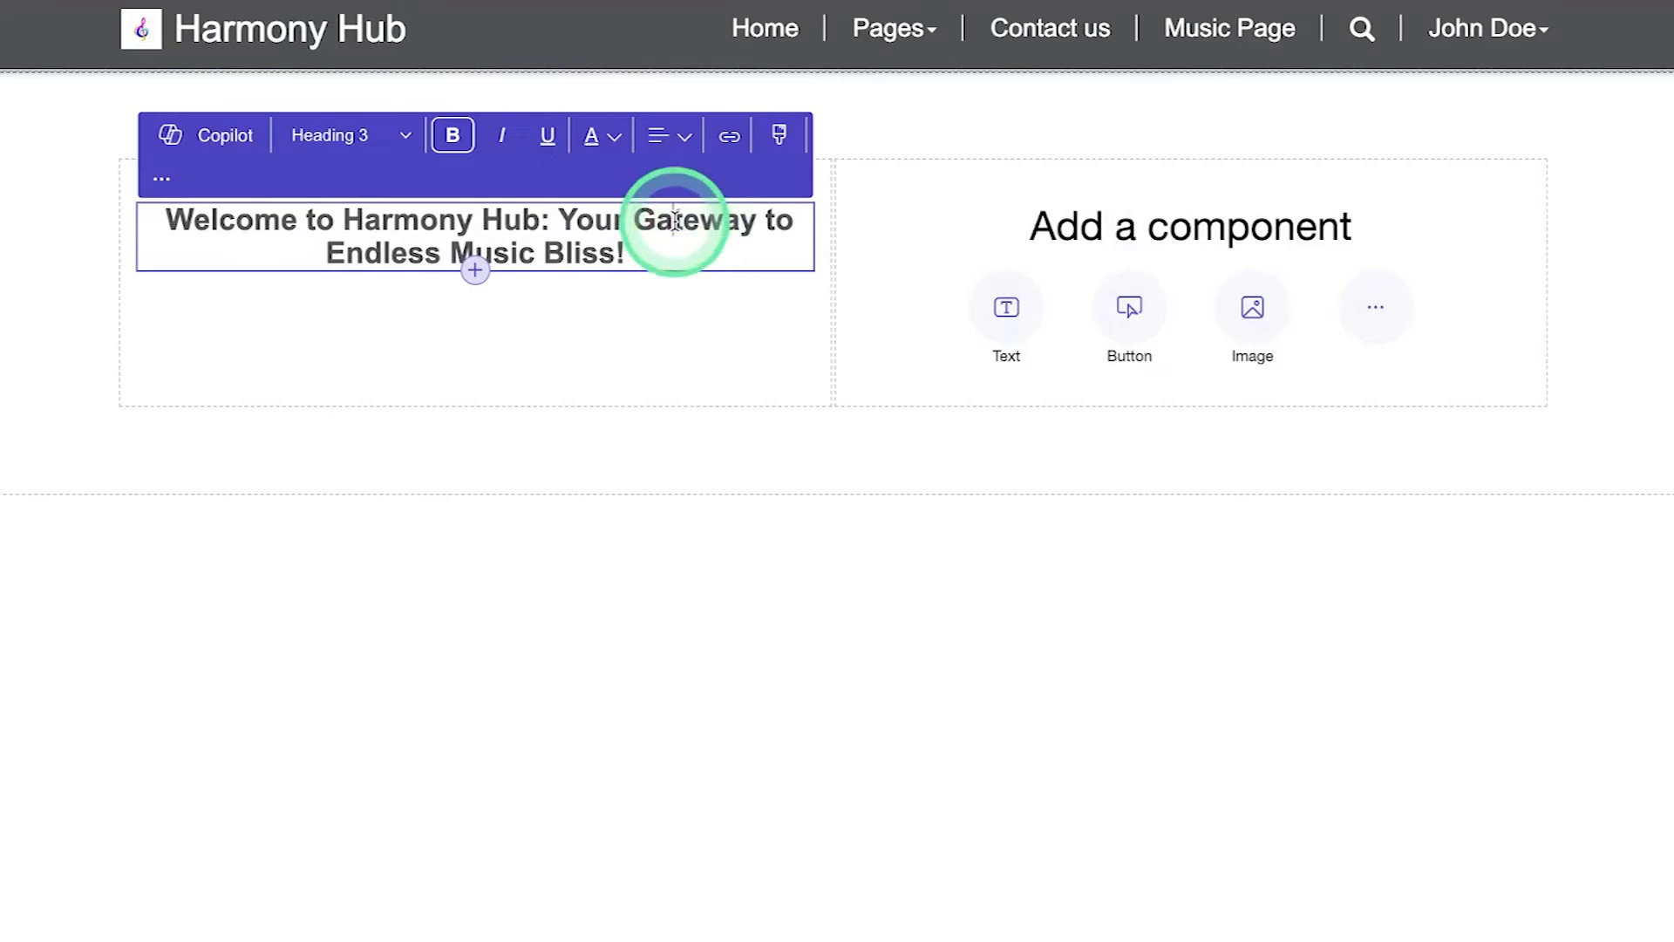
{"action": "left_click", "coordinate": [776, 144]}
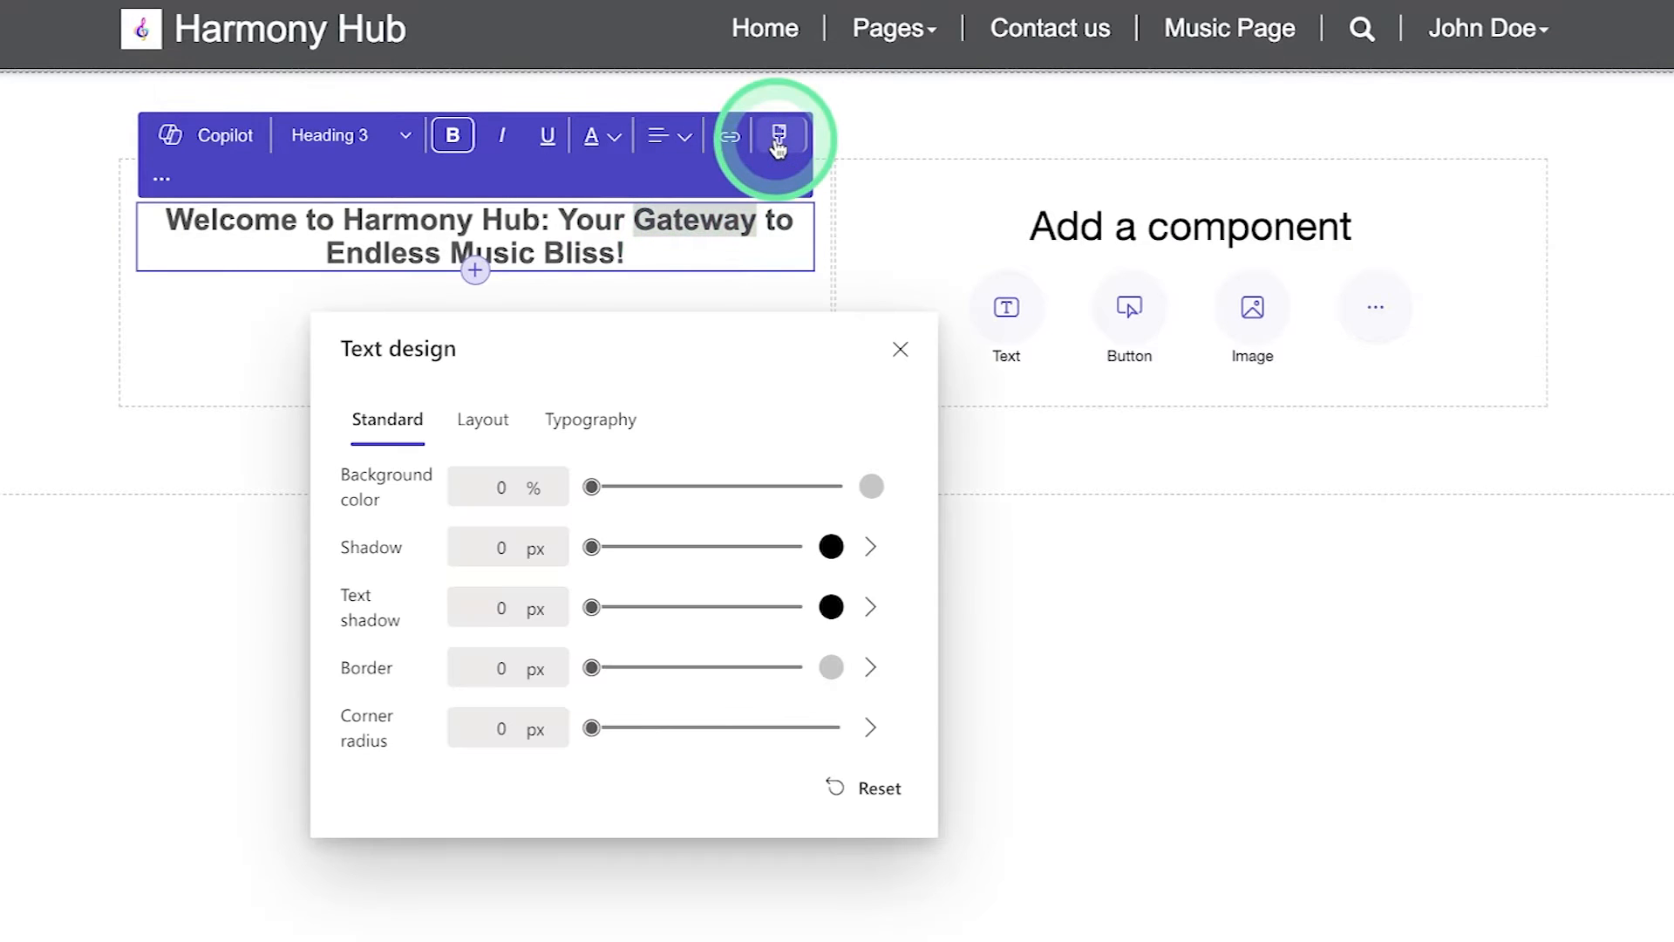
{"action": "left_click", "coordinate": [583, 420]}
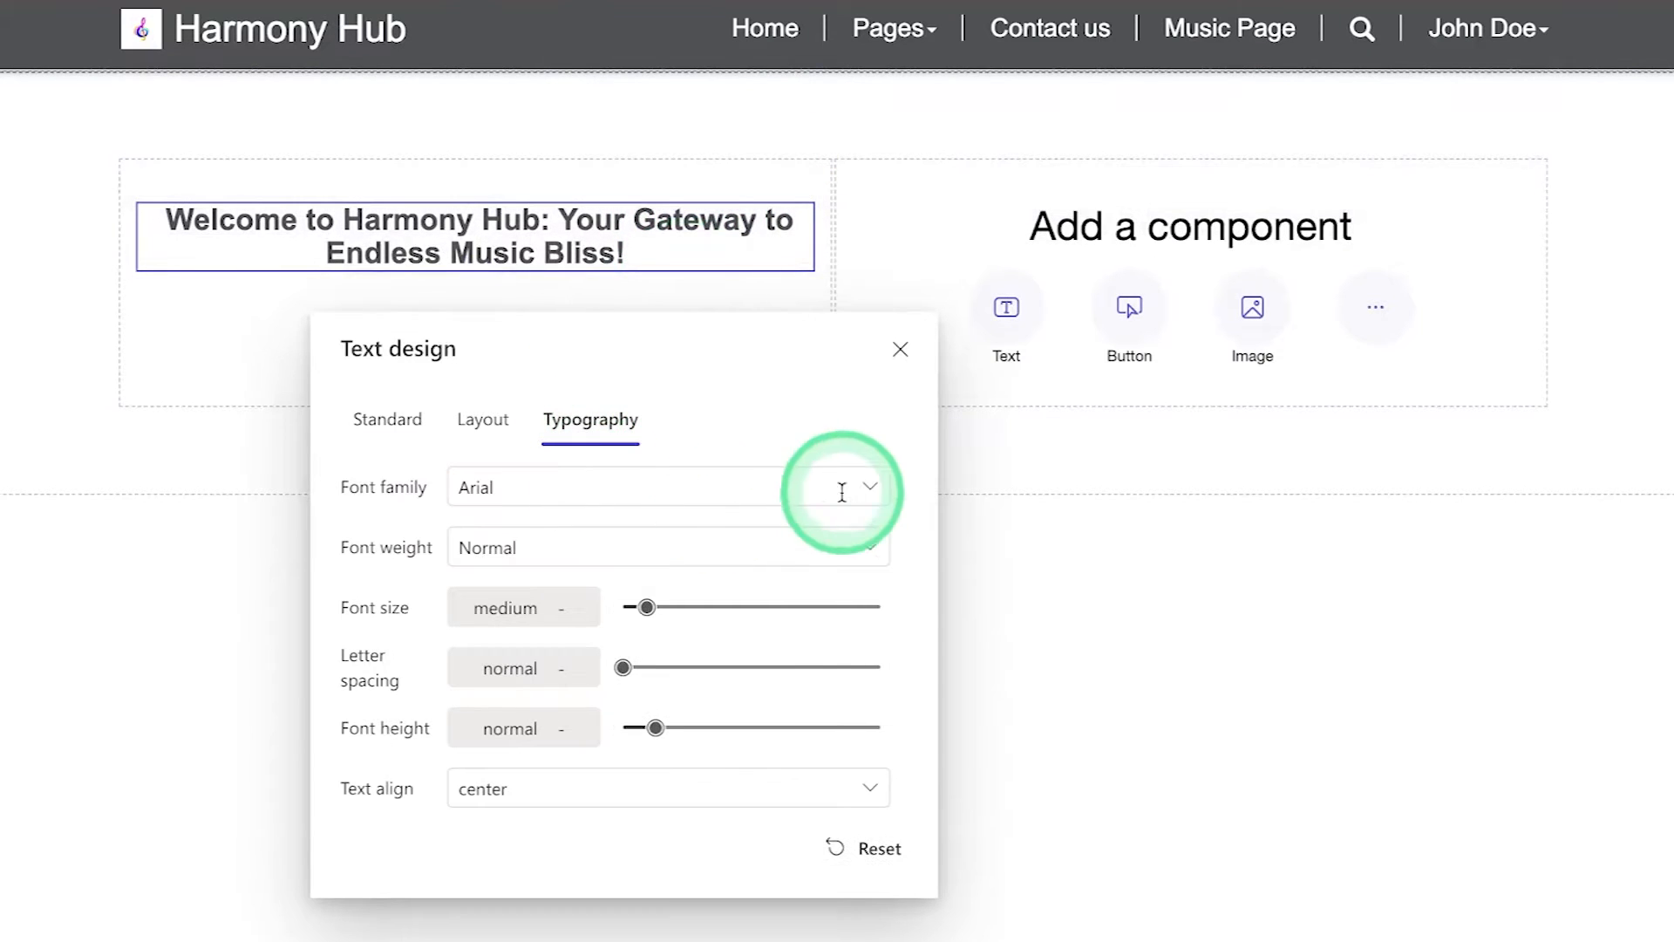
{"action": "left_click", "coordinate": [866, 481]}
{"action": "left_click", "coordinate": [498, 666]}
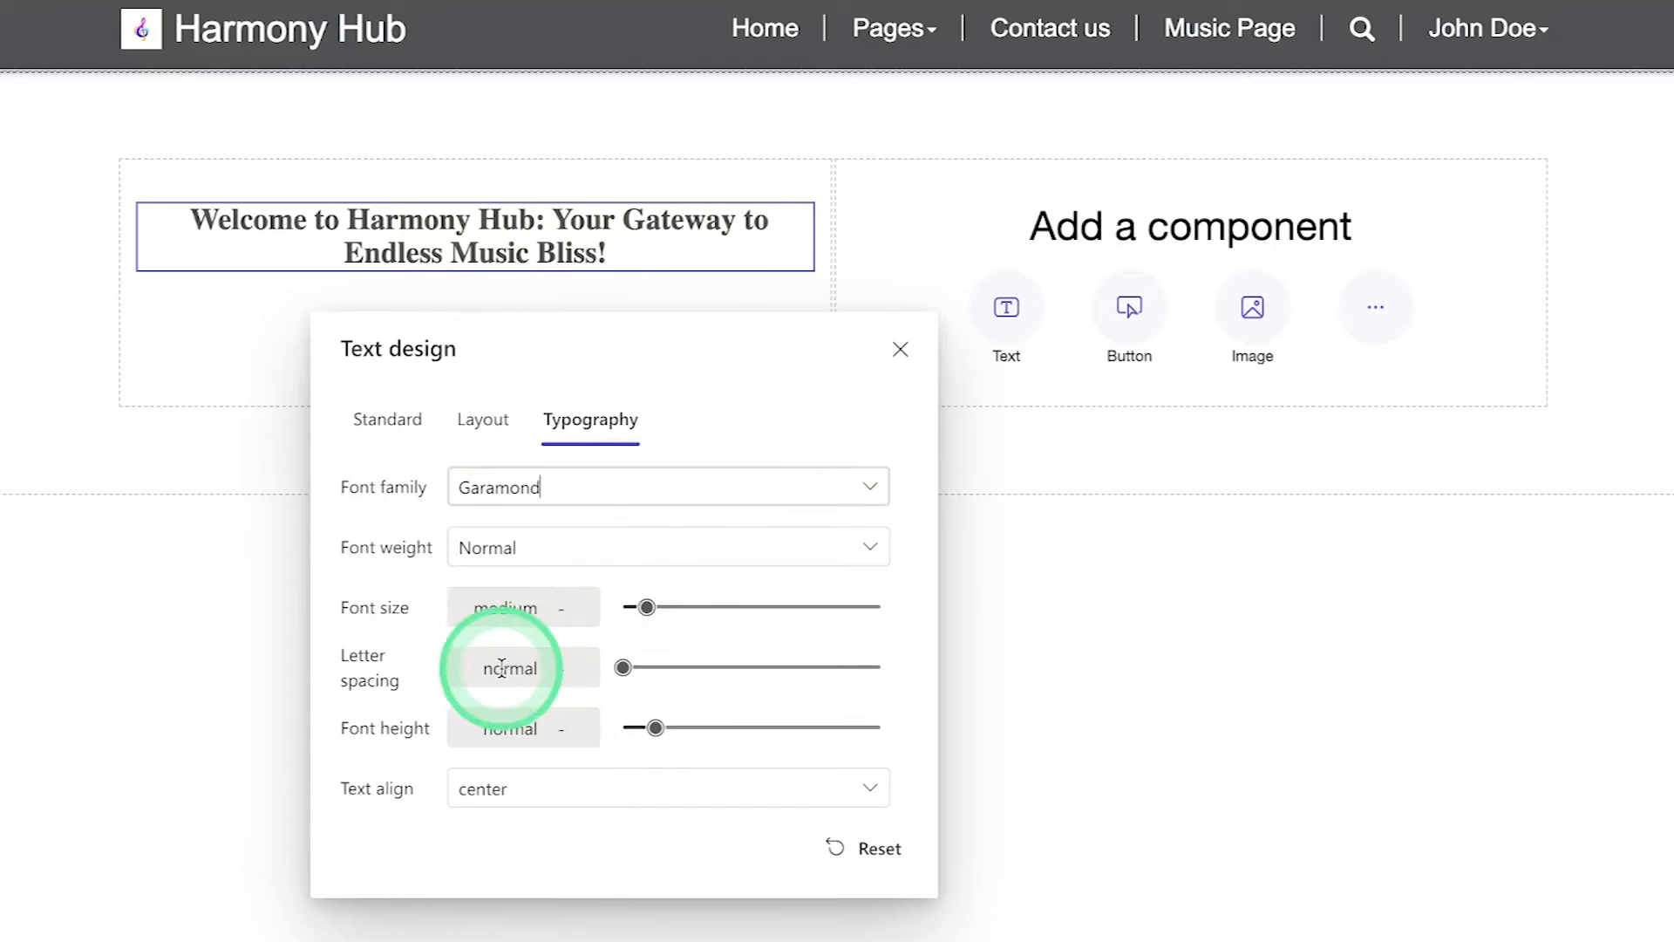
{"action": "left_click", "coordinate": [900, 352]}
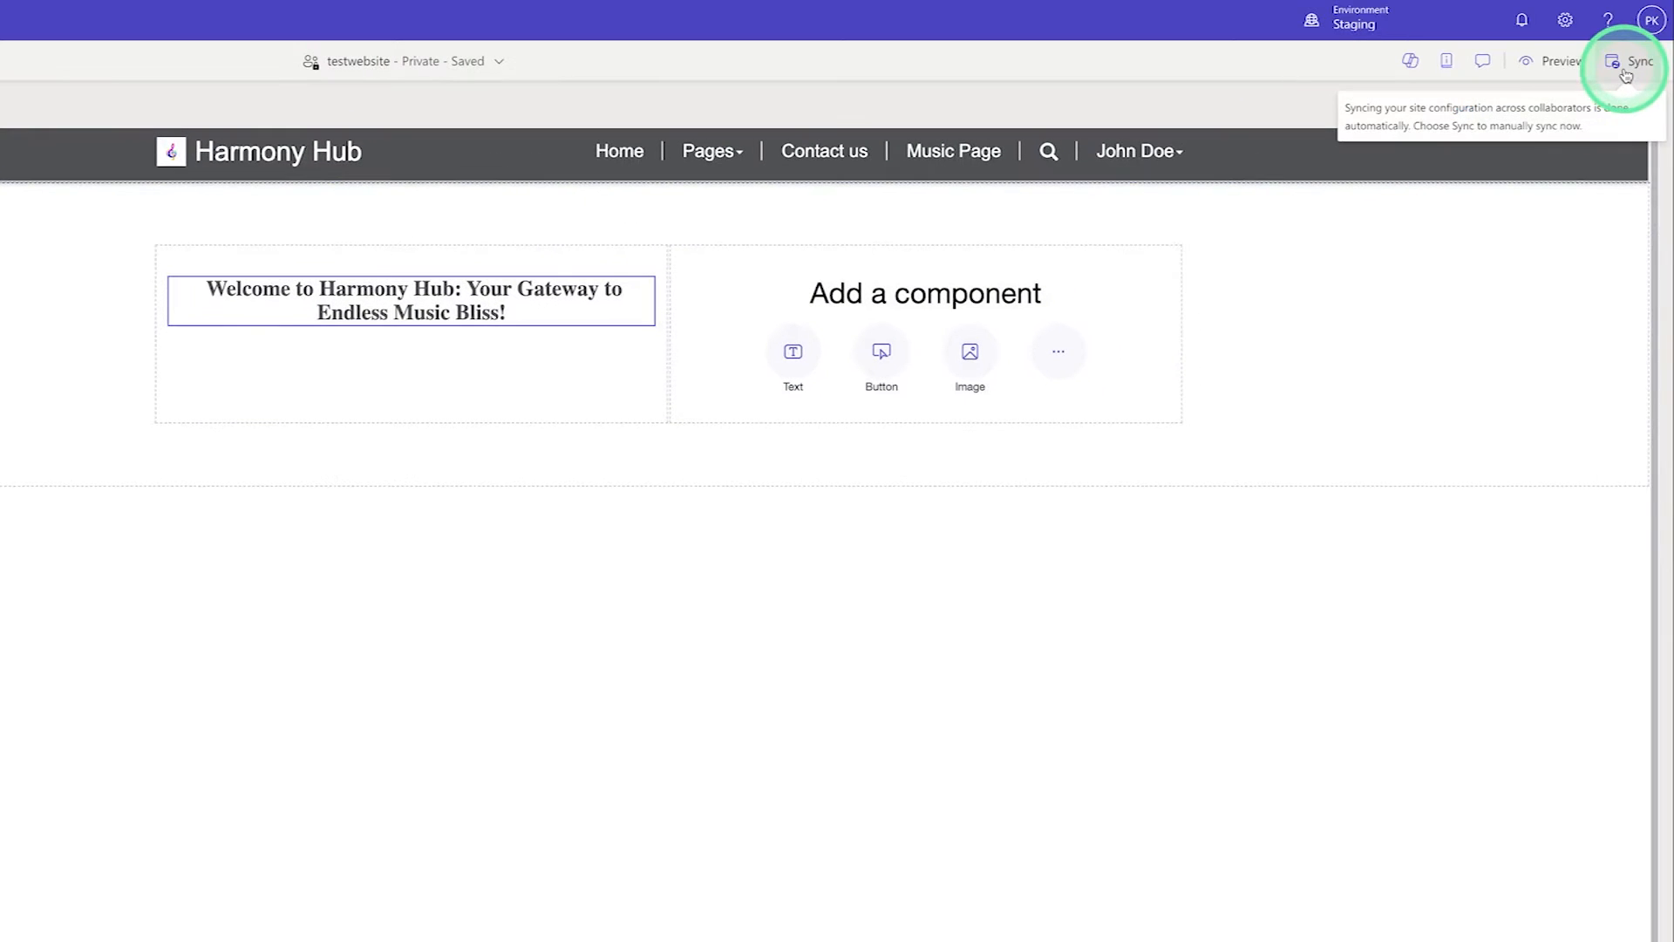
- Sync the site configuration and preview the updated site
{"action": "left_click", "coordinate": [1626, 76]}
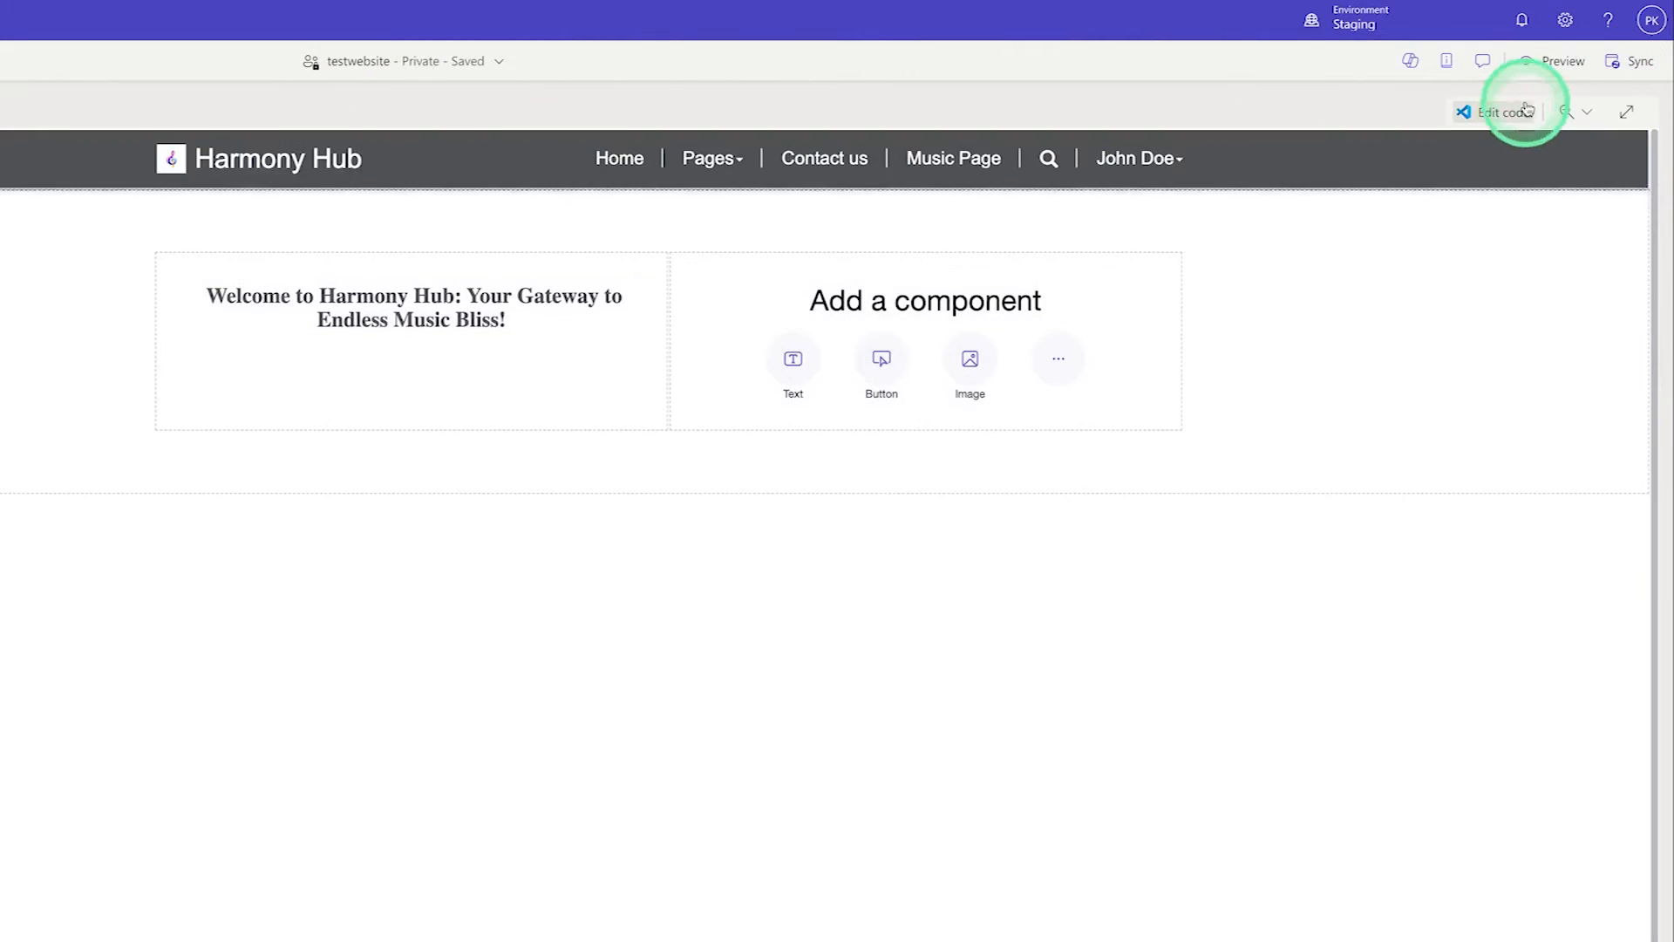
{"action": "left_click", "coordinate": [1552, 61]}
{"action": "left_click", "coordinate": [1475, 127]}
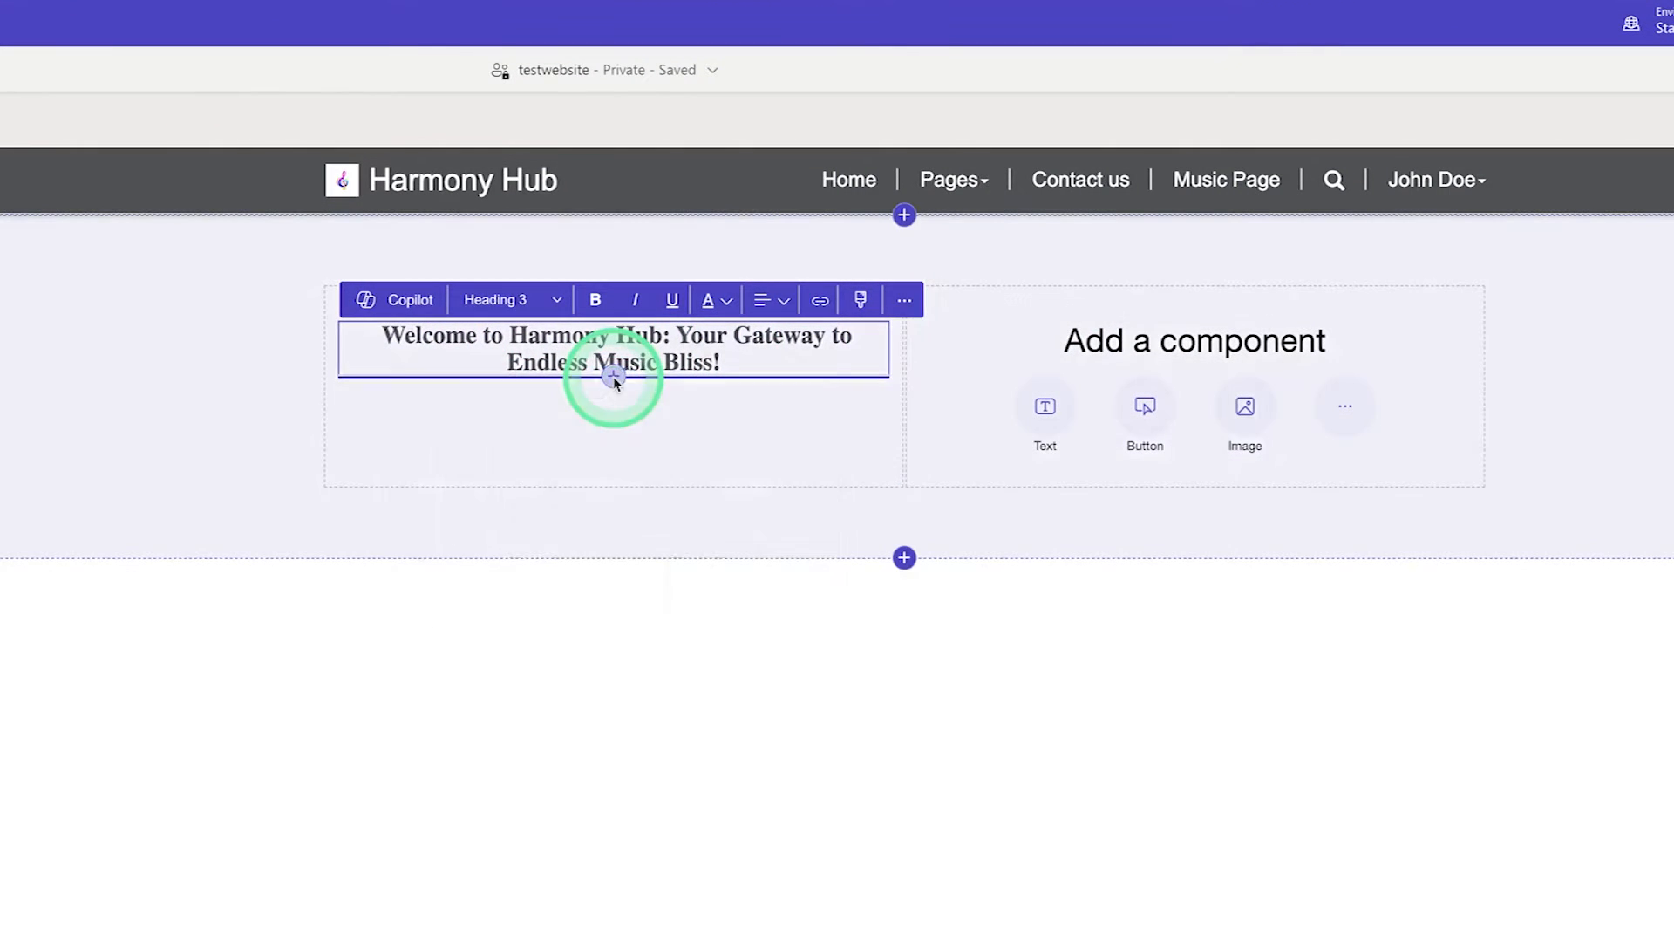
- Add a paragraph text component below the welcome heading and fill it with the "Dive into the world of melodies" paragraph copied from Notes
{"action": "left_click", "coordinate": [614, 376]}
{"action": "left_click", "coordinate": [448, 495]}
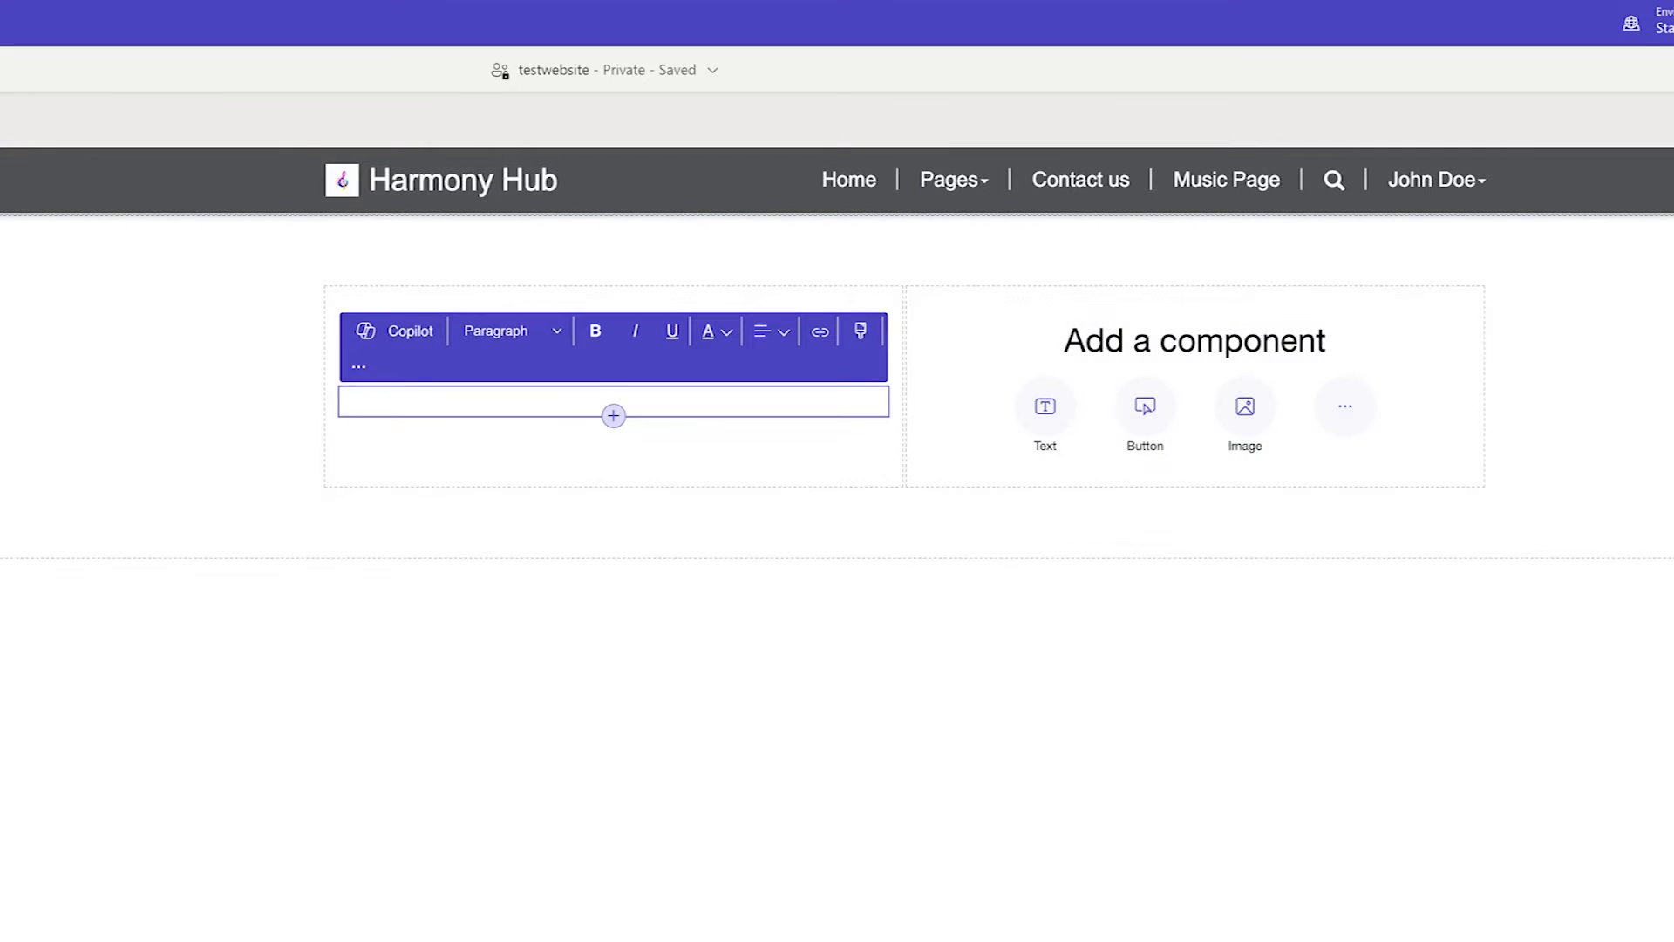
{"action": "key", "text": "super+Tab"}
{"action": "left_click_drag", "start_coordinate": [978, 535], "coordinate": [1137, 600]}
{"action": "key", "text": "ctrl+c"}
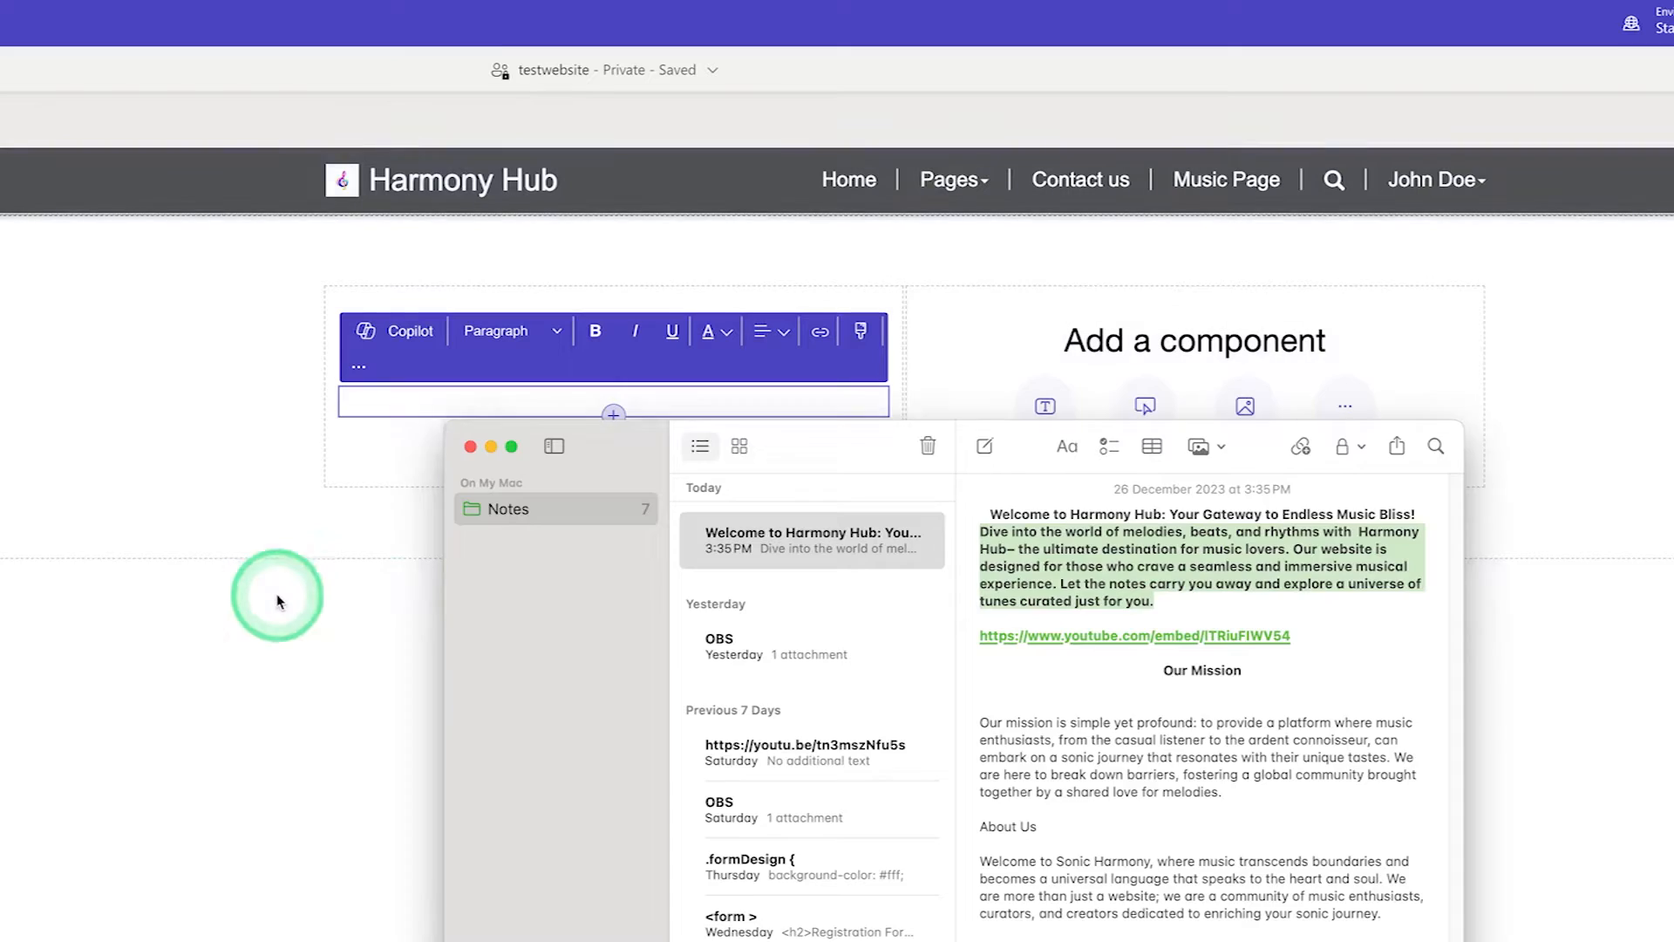
{"action": "left_click", "coordinate": [374, 591]}
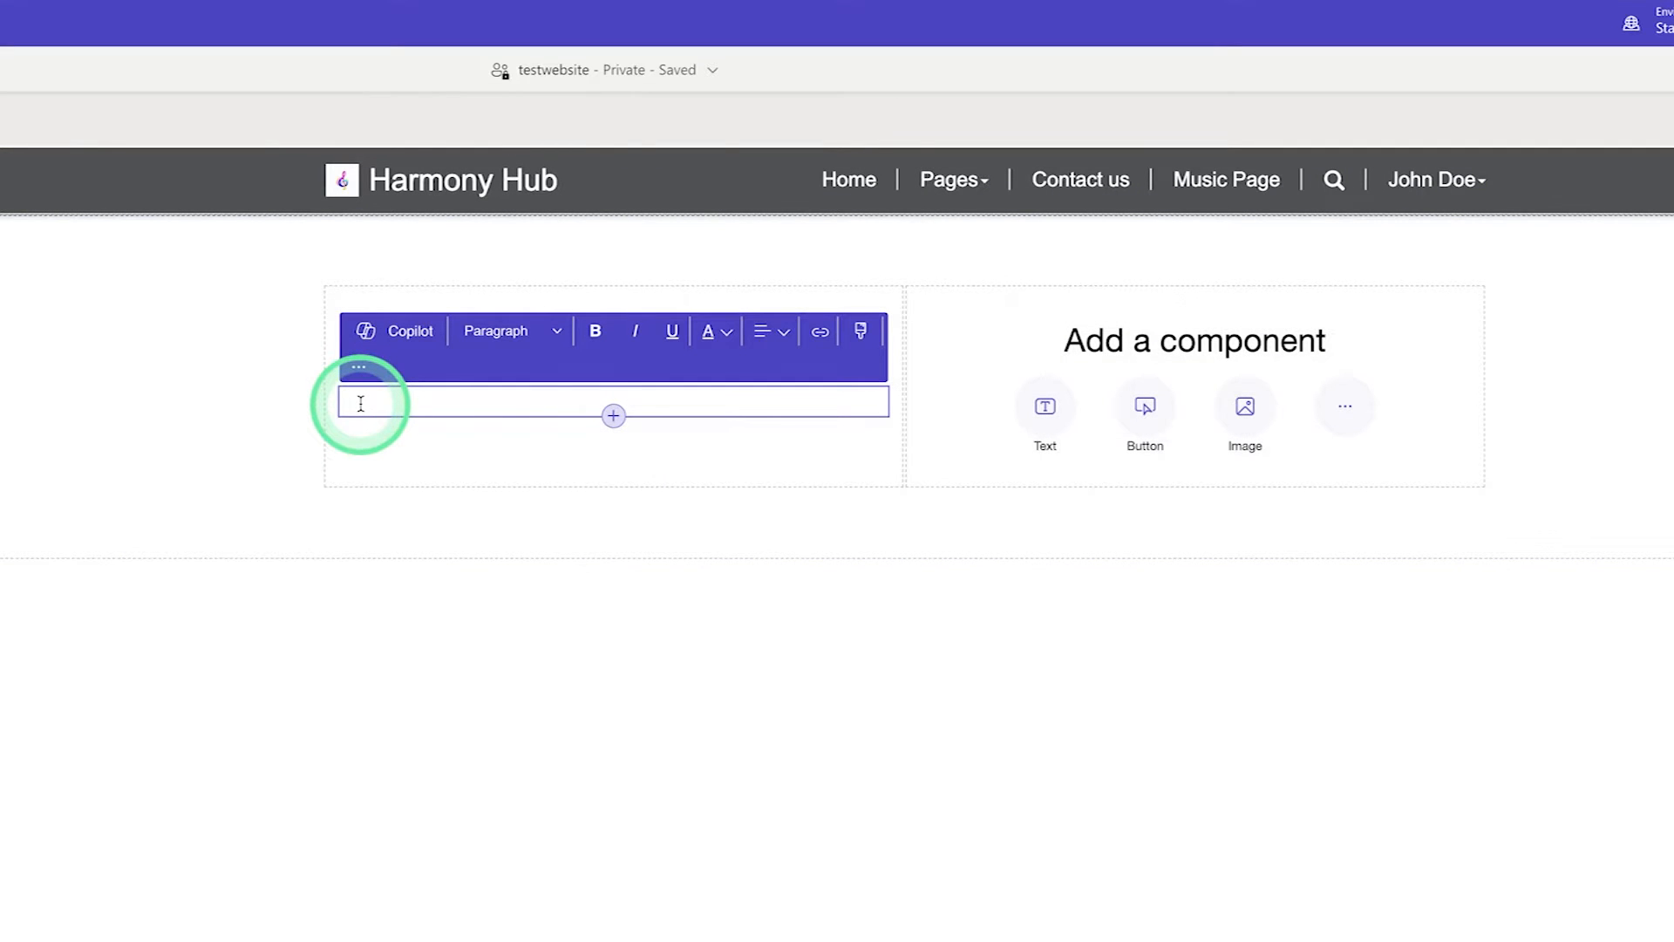
{"action": "key", "text": "ctrl+v"}
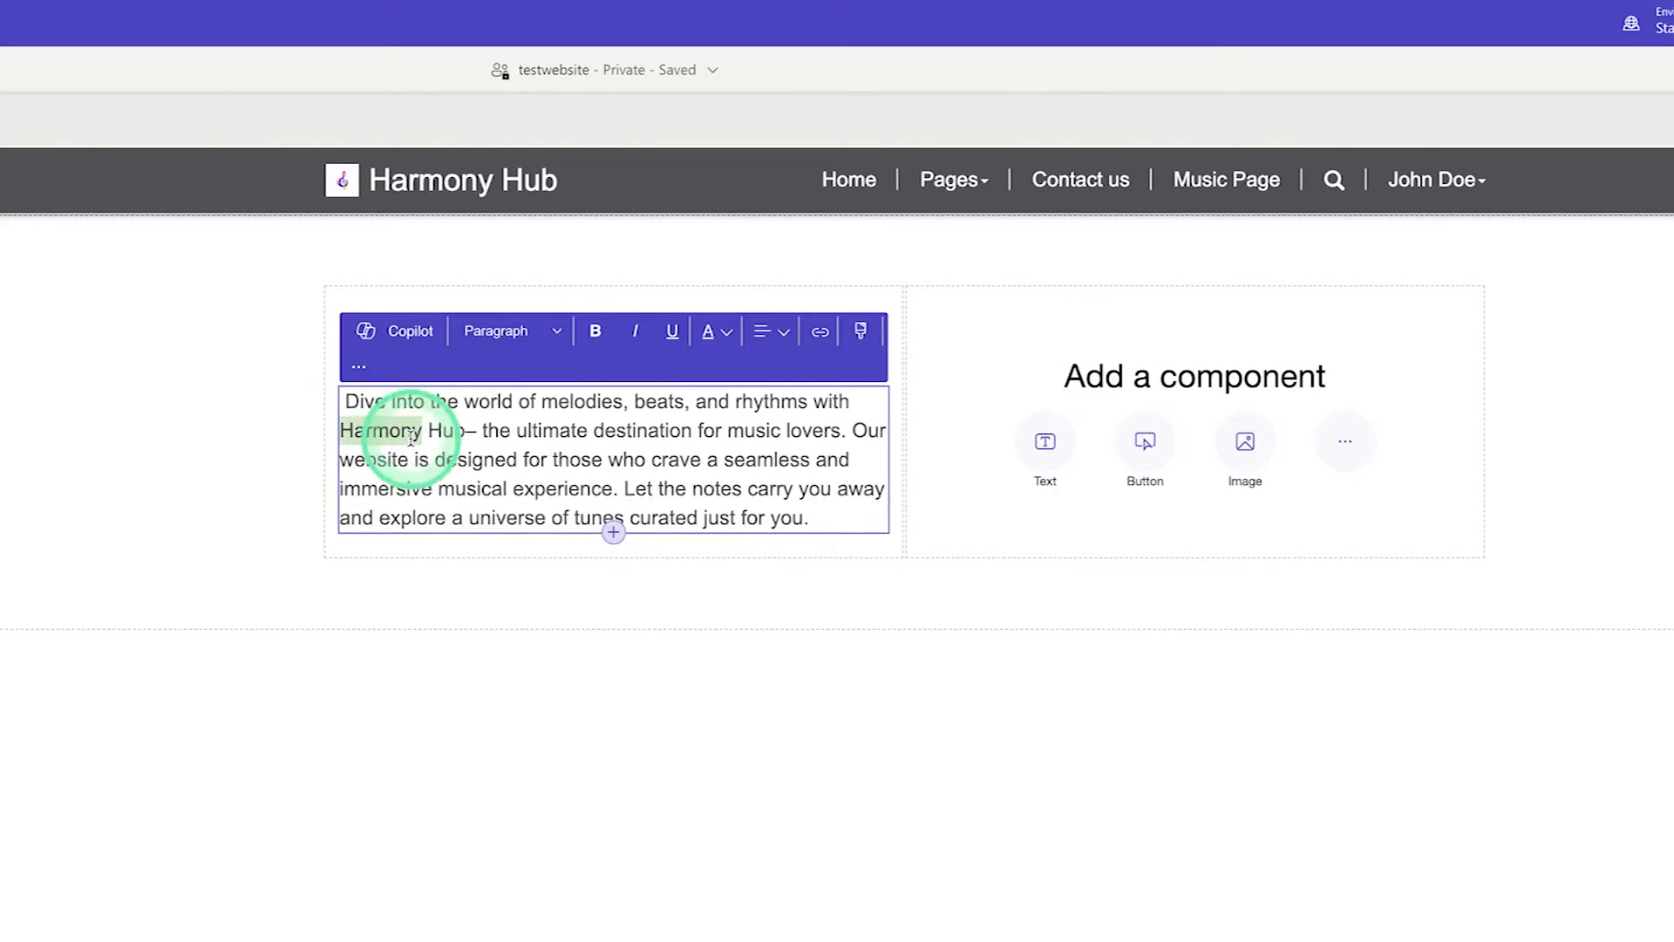
- Make the whole "Dive into the world of melodies" paragraph bold and center it in its column
{"action": "triple_click", "coordinate": [375, 414]}
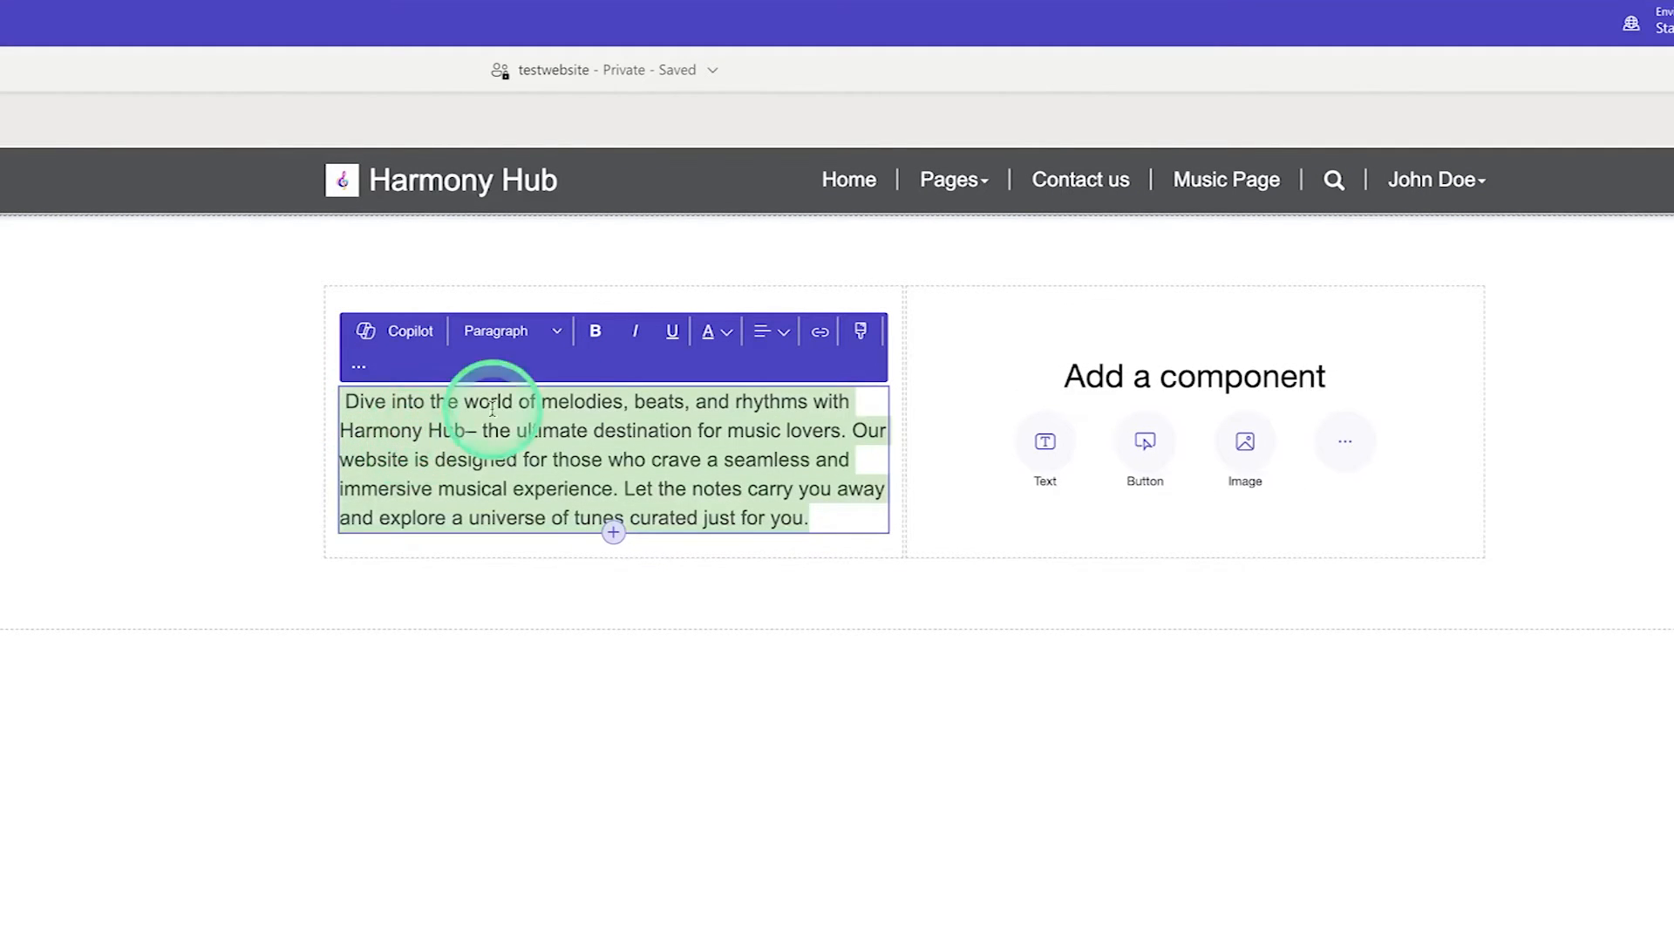
{"action": "left_click", "coordinate": [596, 331]}
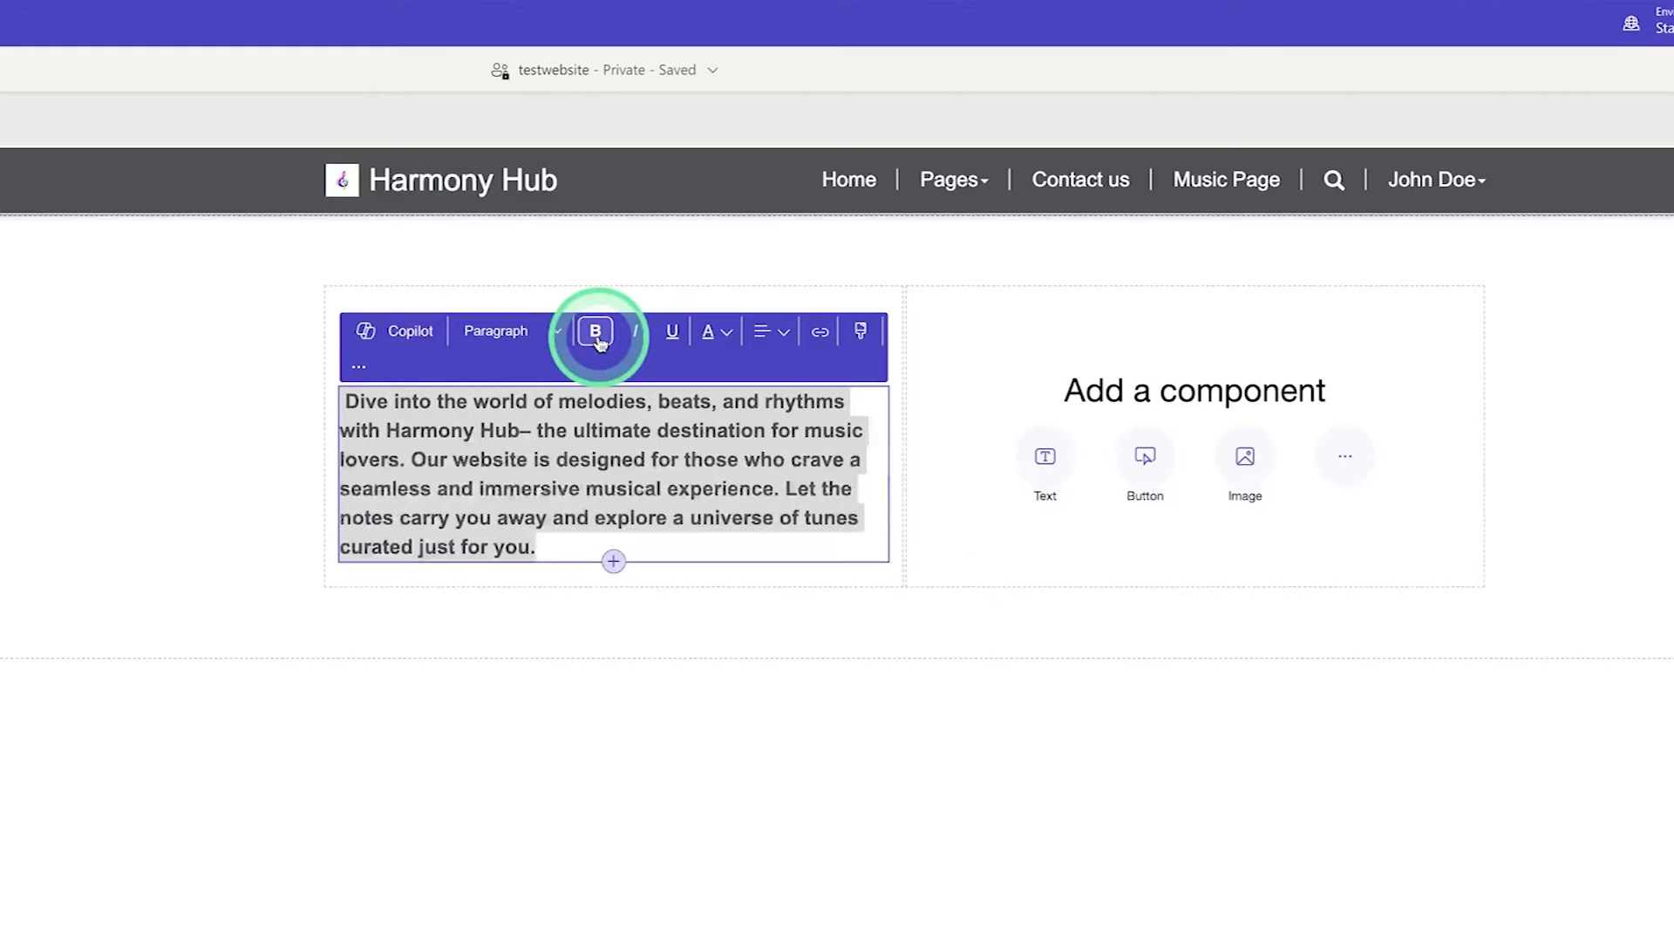
{"action": "left_click", "coordinate": [783, 340]}
{"action": "left_click", "coordinate": [769, 377]}
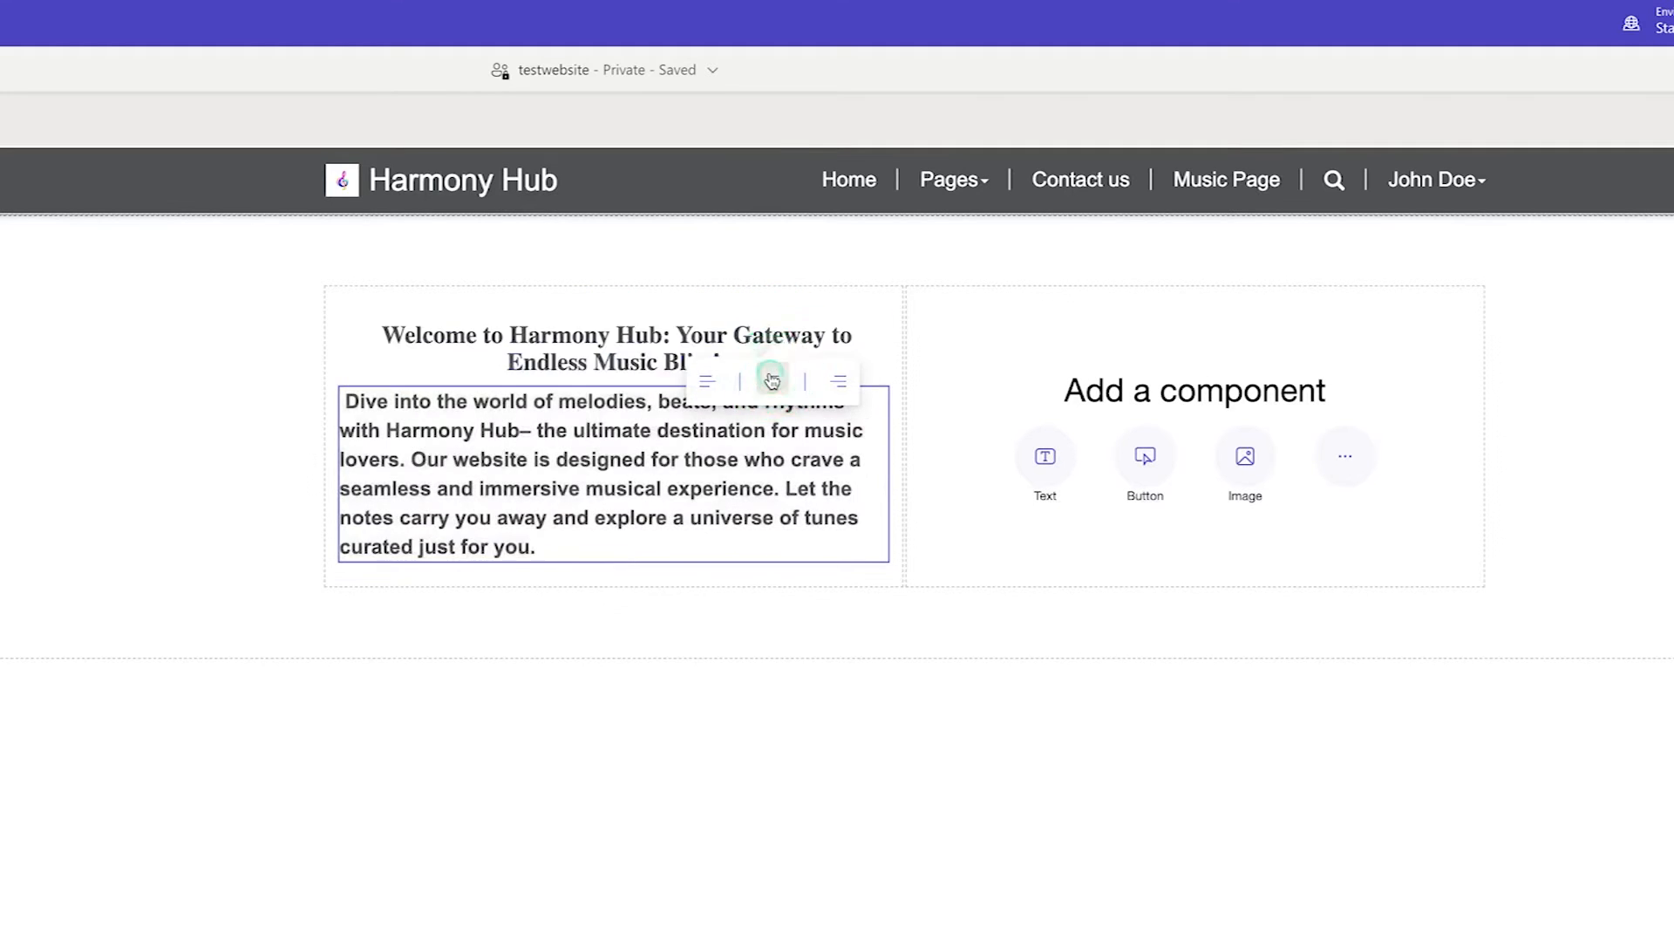
- Set the introductory paragraph's font family to Georgia in its text design typography settings
{"action": "double_click", "coordinate": [728, 441]}
{"action": "left_click", "coordinate": [859, 335]}
{"action": "left_click", "coordinate": [705, 489]}
{"action": "left_click", "coordinate": [916, 537]}
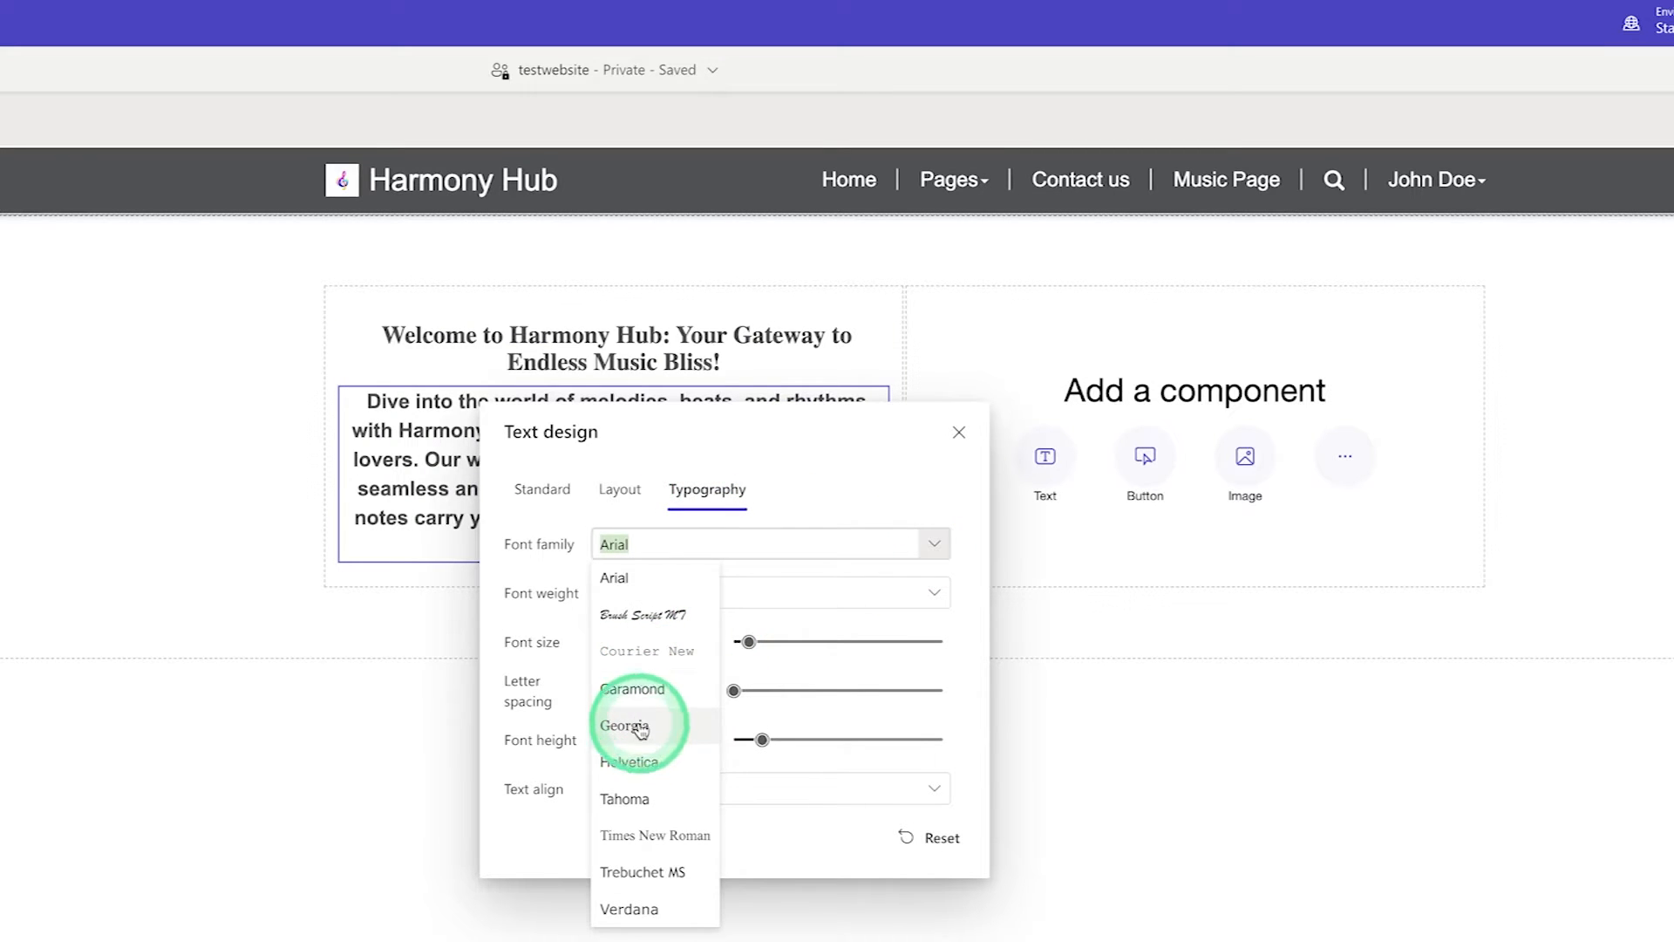
{"action": "left_click", "coordinate": [639, 722]}
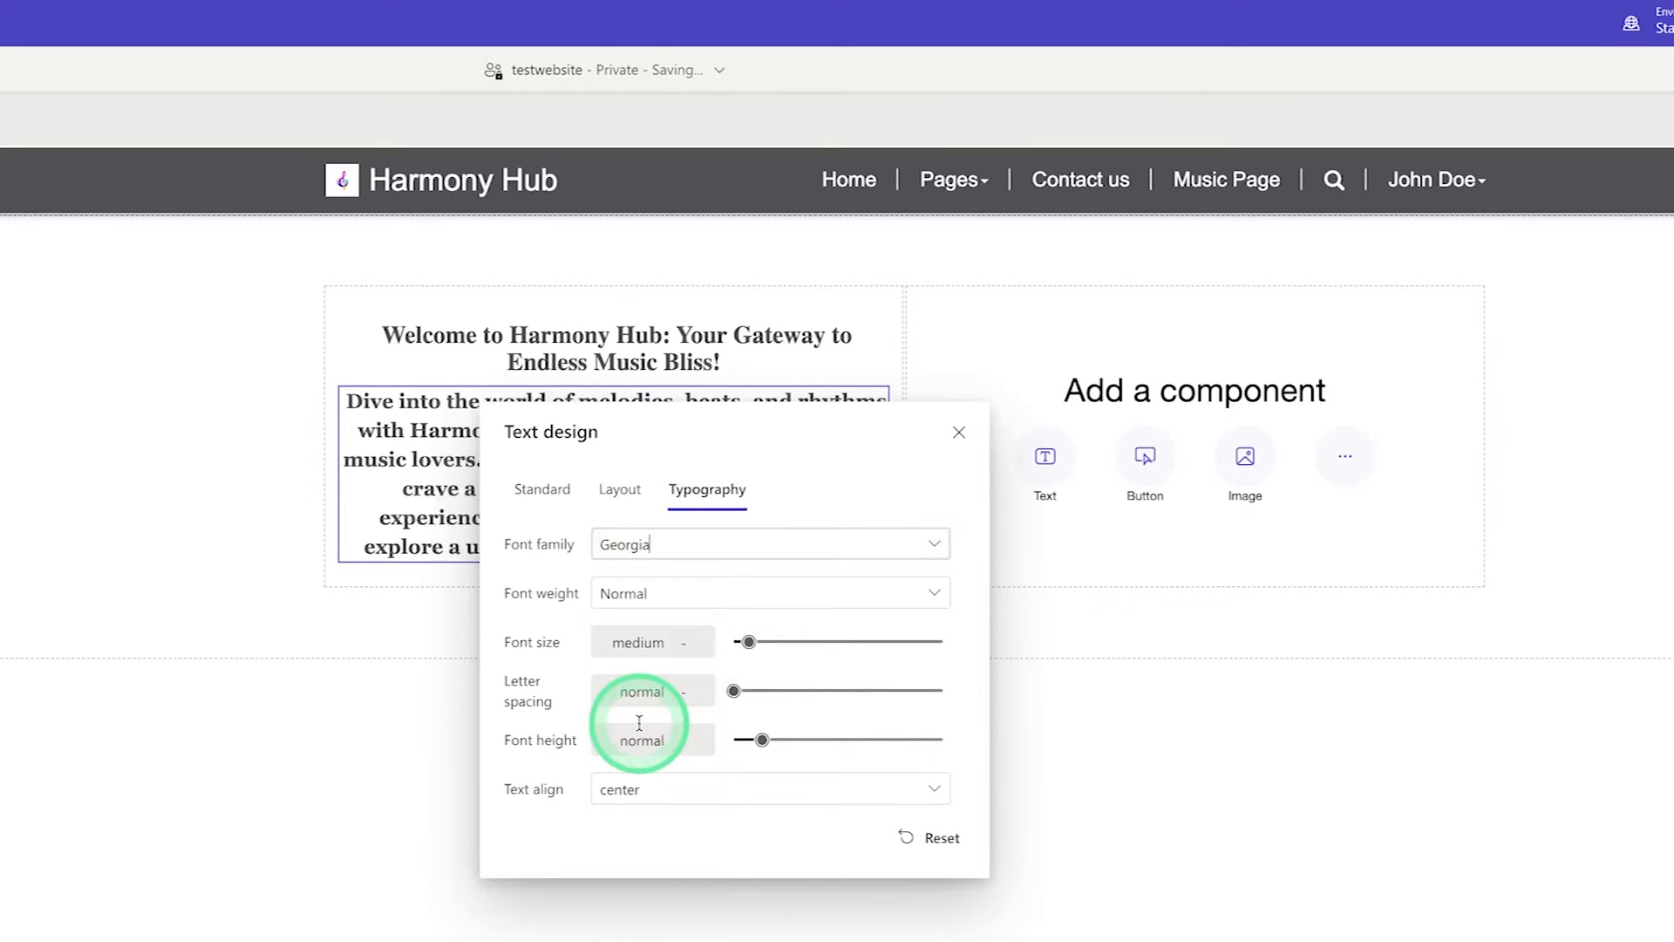
{"action": "left_click", "coordinate": [960, 436]}
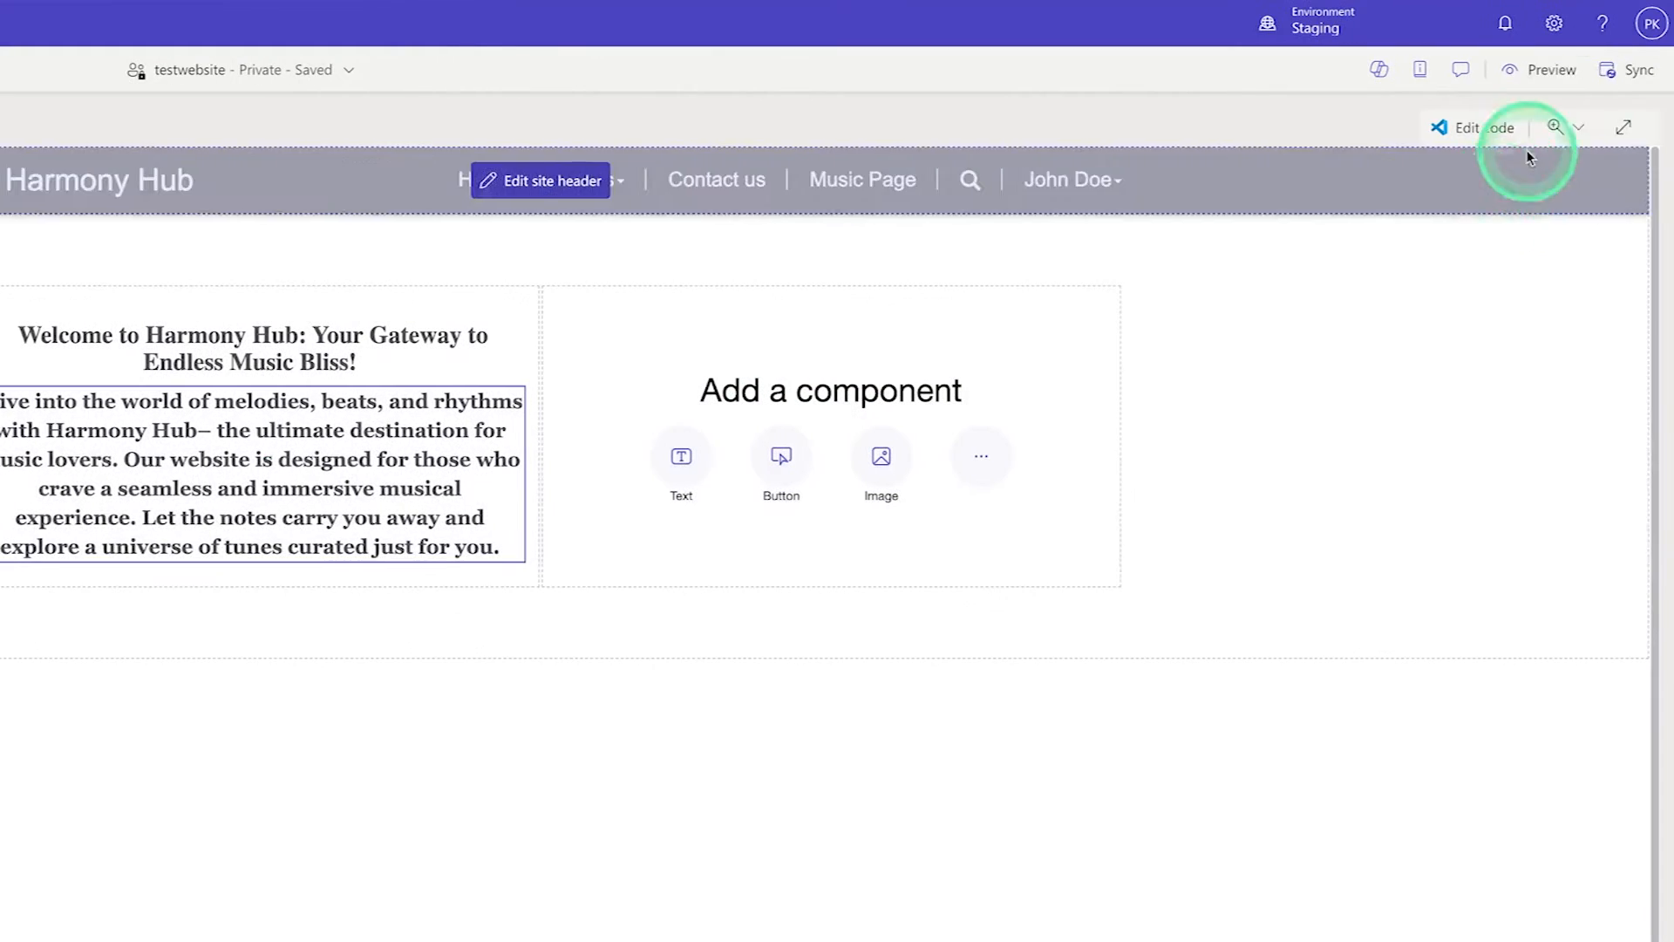
- Sync the site configuration and preview the site with the restyled paragraph in desktop size
{"action": "left_click", "coordinate": [1635, 80]}
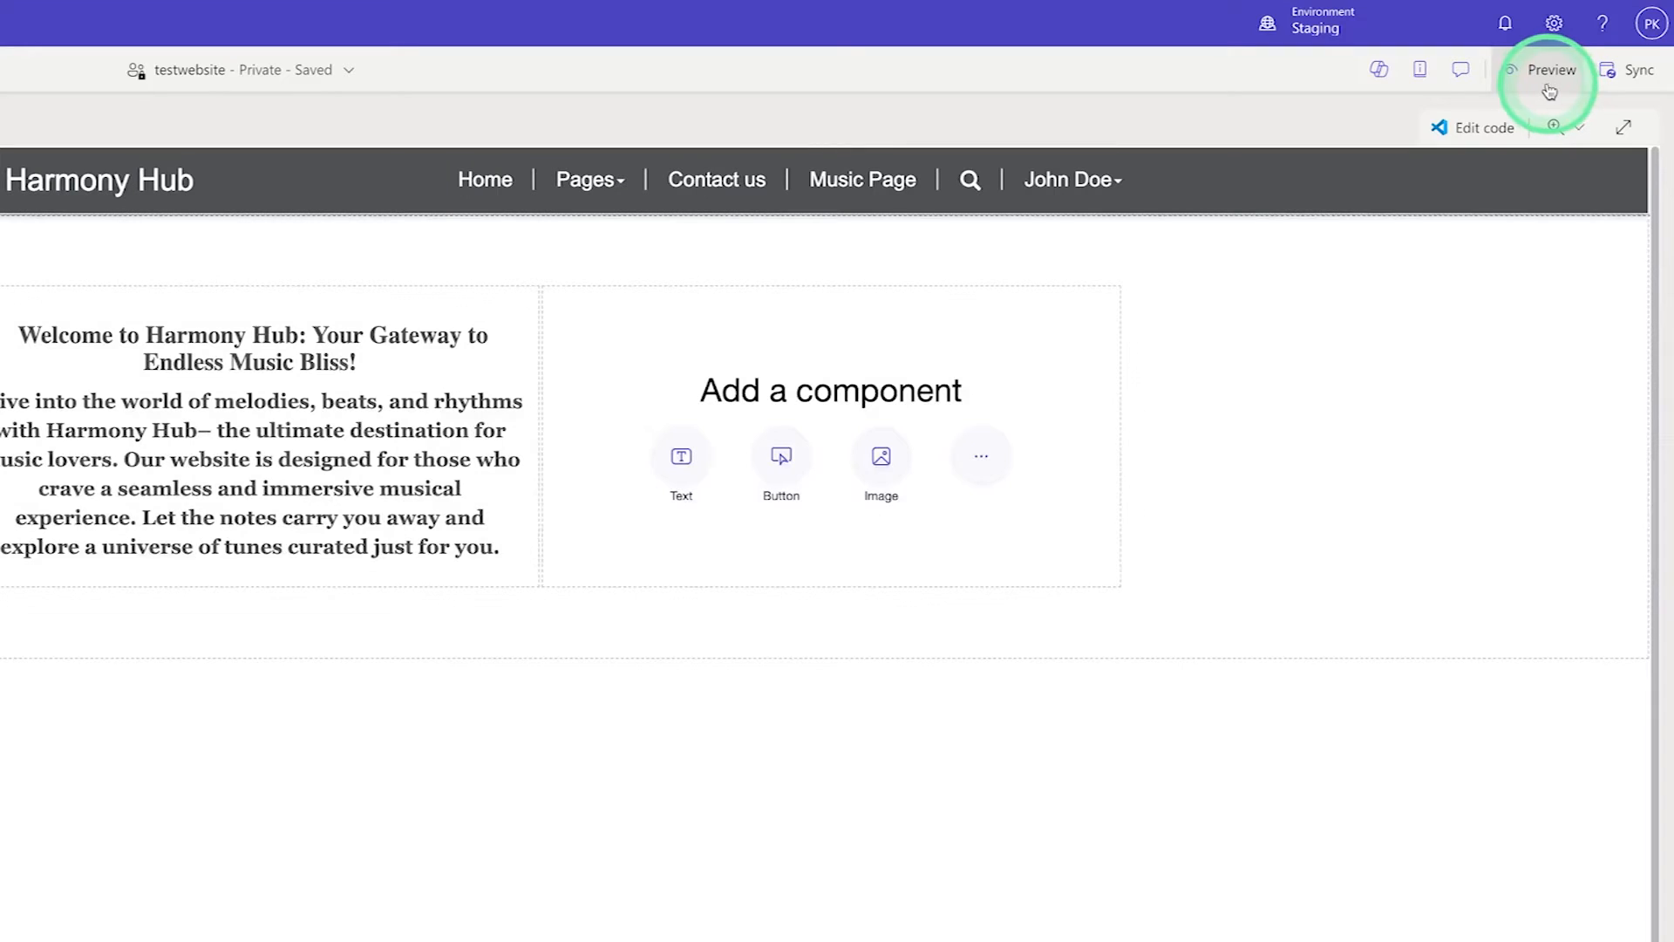
{"action": "left_click", "coordinate": [1542, 88]}
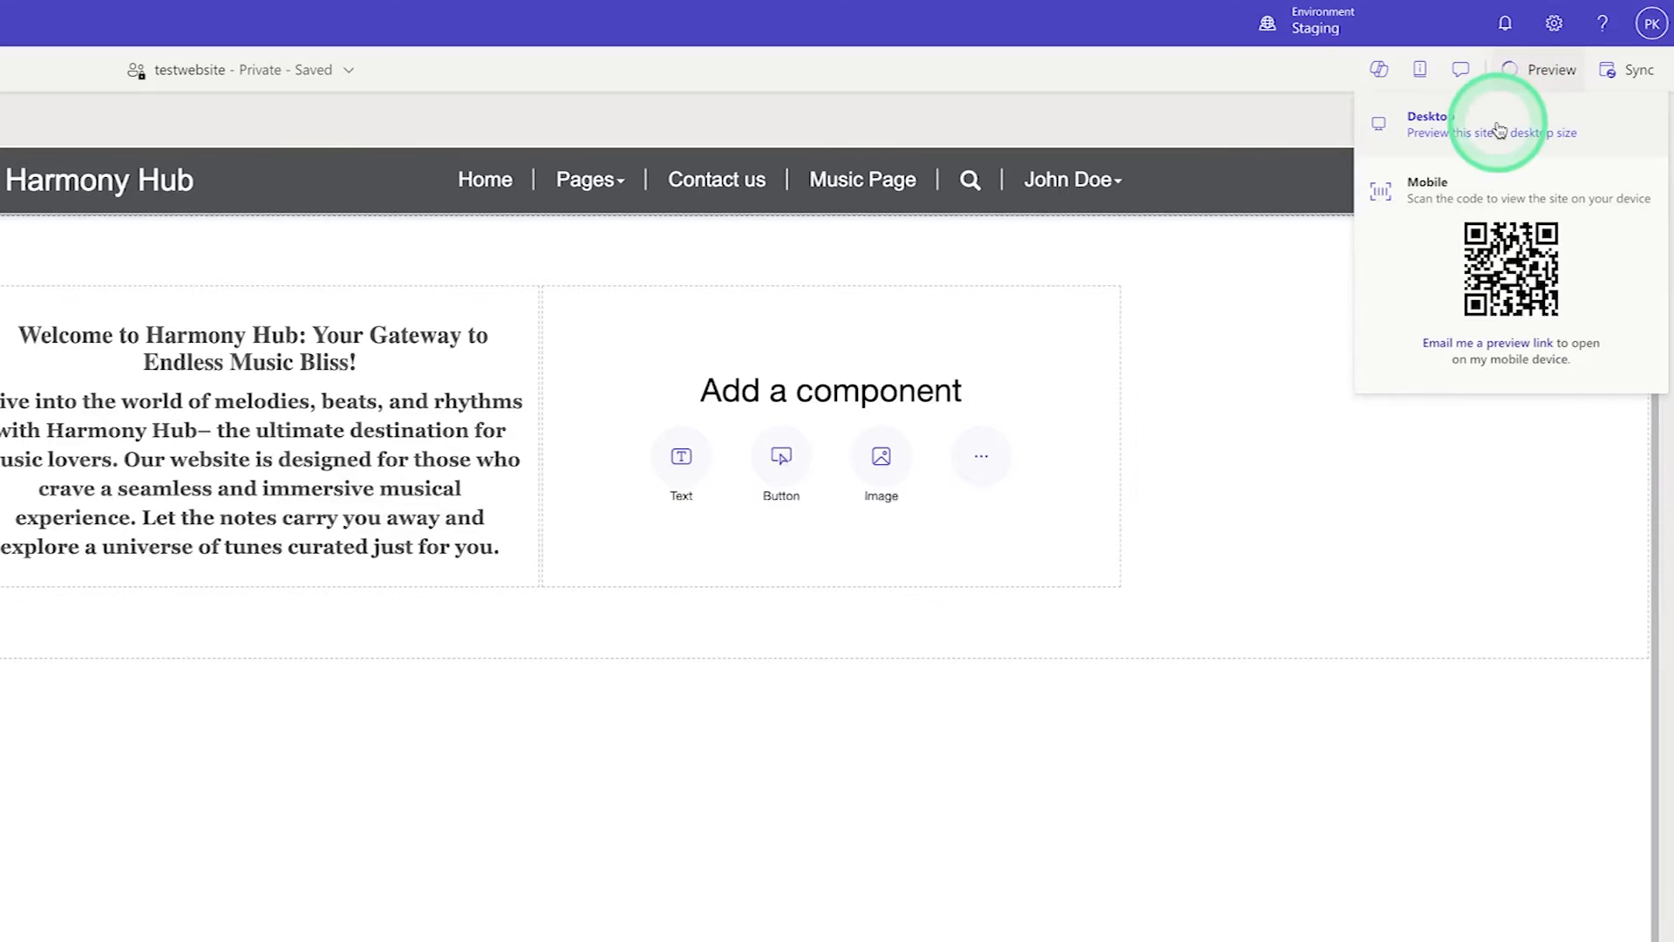
{"action": "left_click", "coordinate": [1498, 129]}
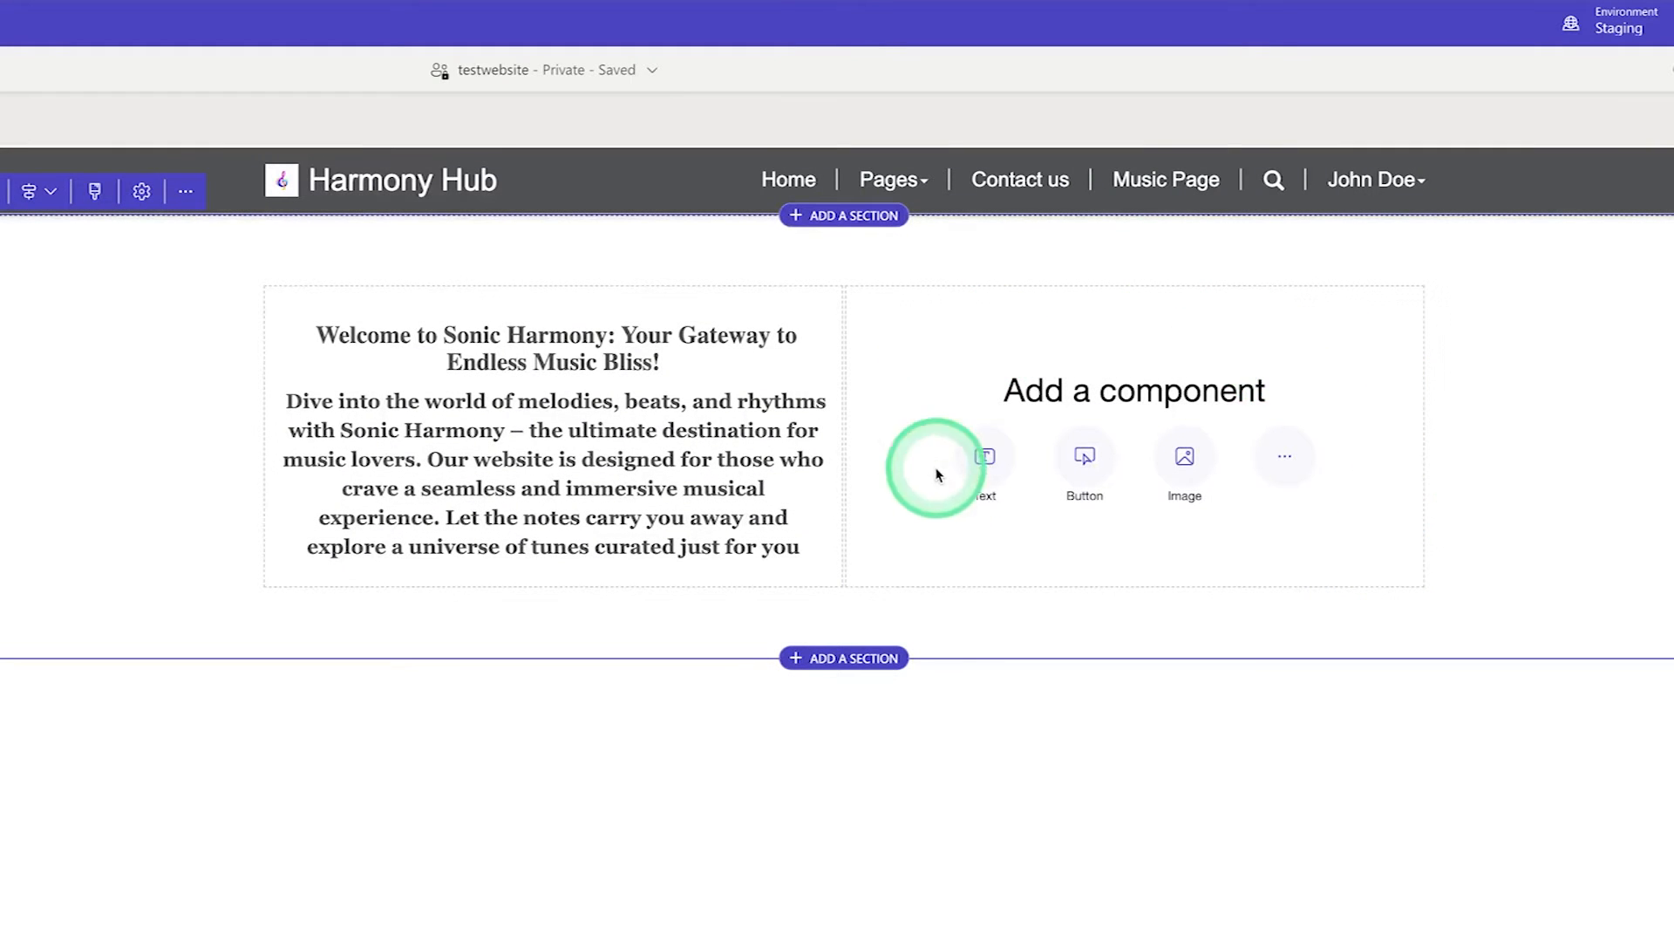
- Add an image component to the empty second column and upload music.jpg from the Desktop as its picture
{"action": "left_click", "coordinate": [1187, 457]}
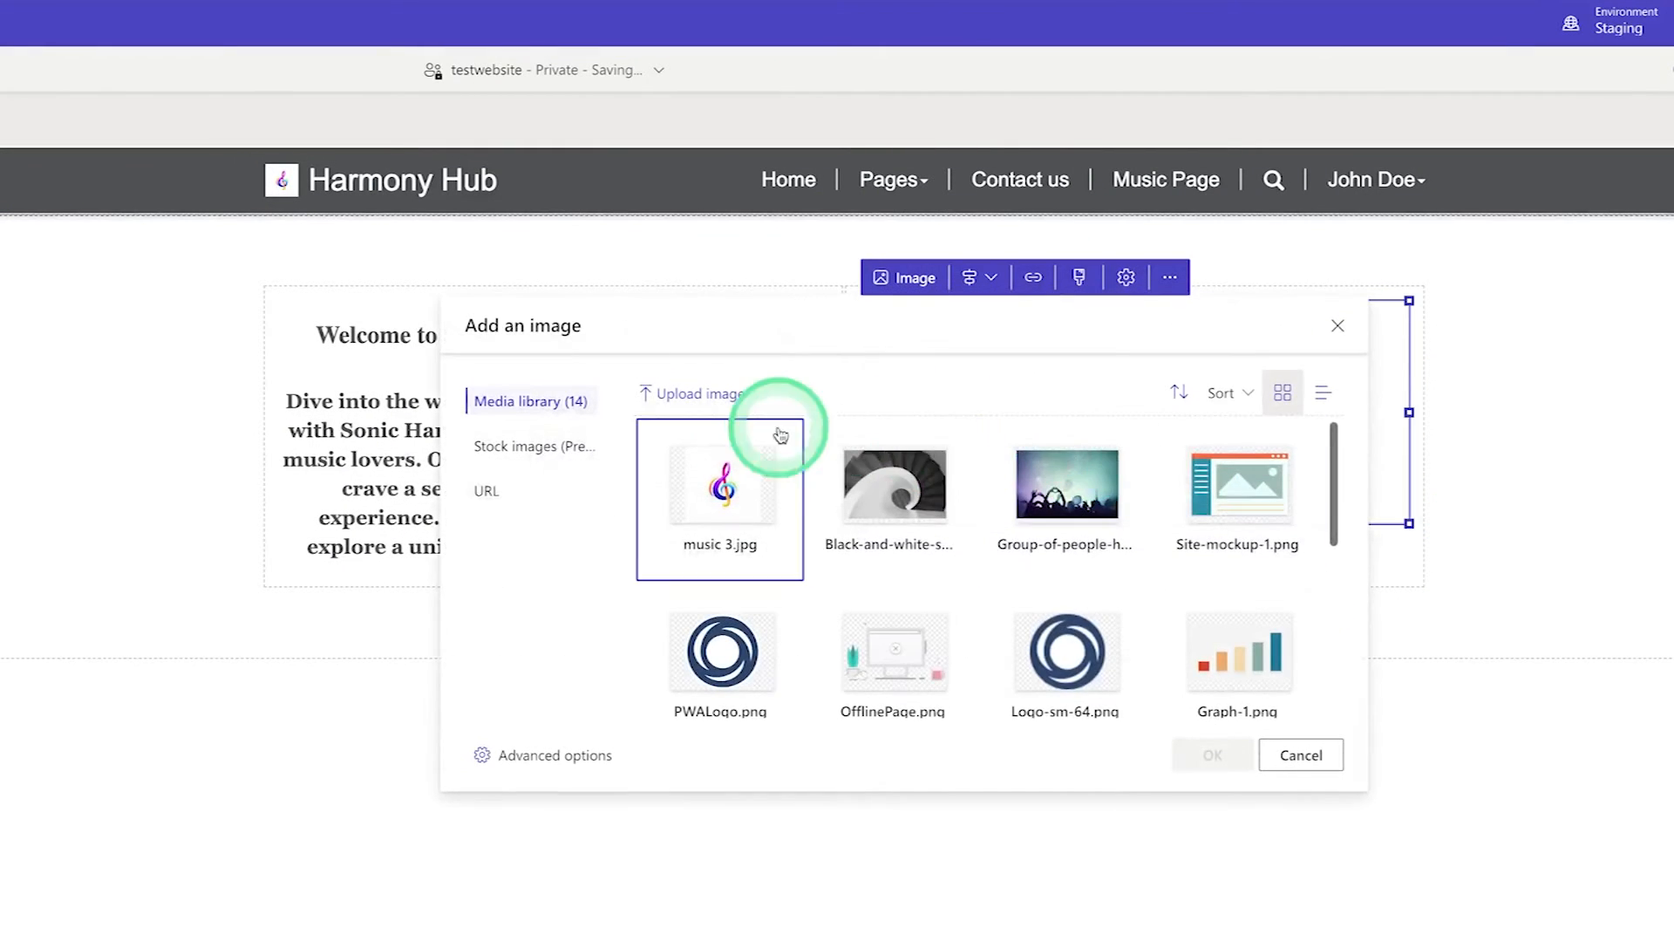
{"action": "left_click", "coordinate": [707, 397]}
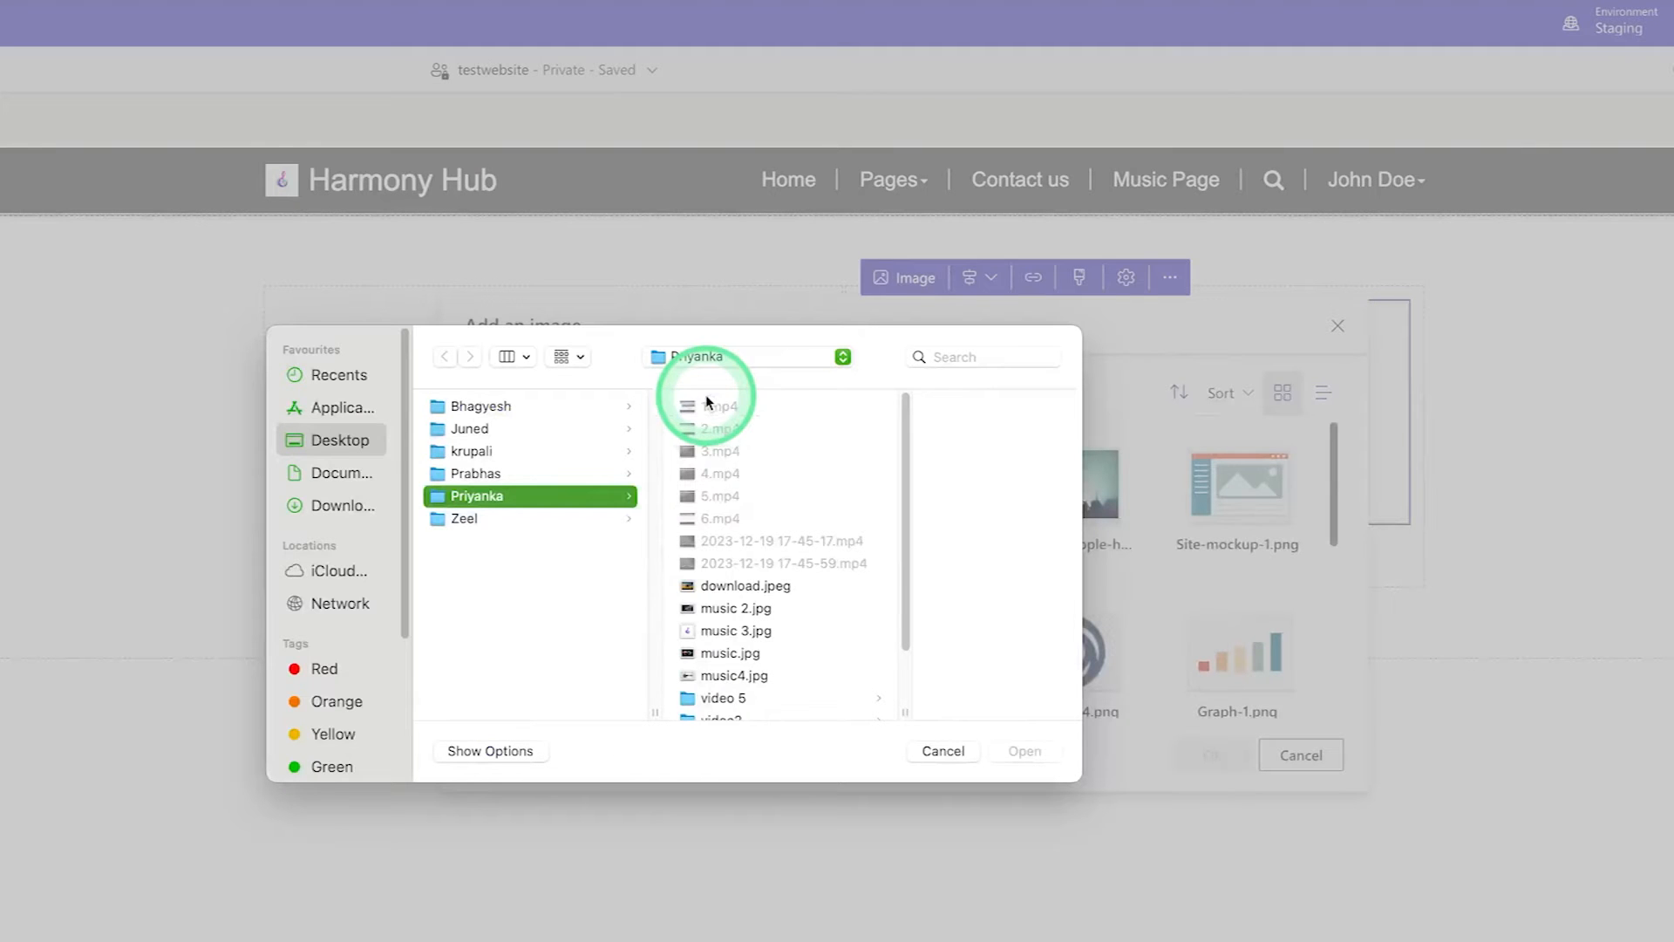
{"action": "left_click", "coordinate": [712, 654]}
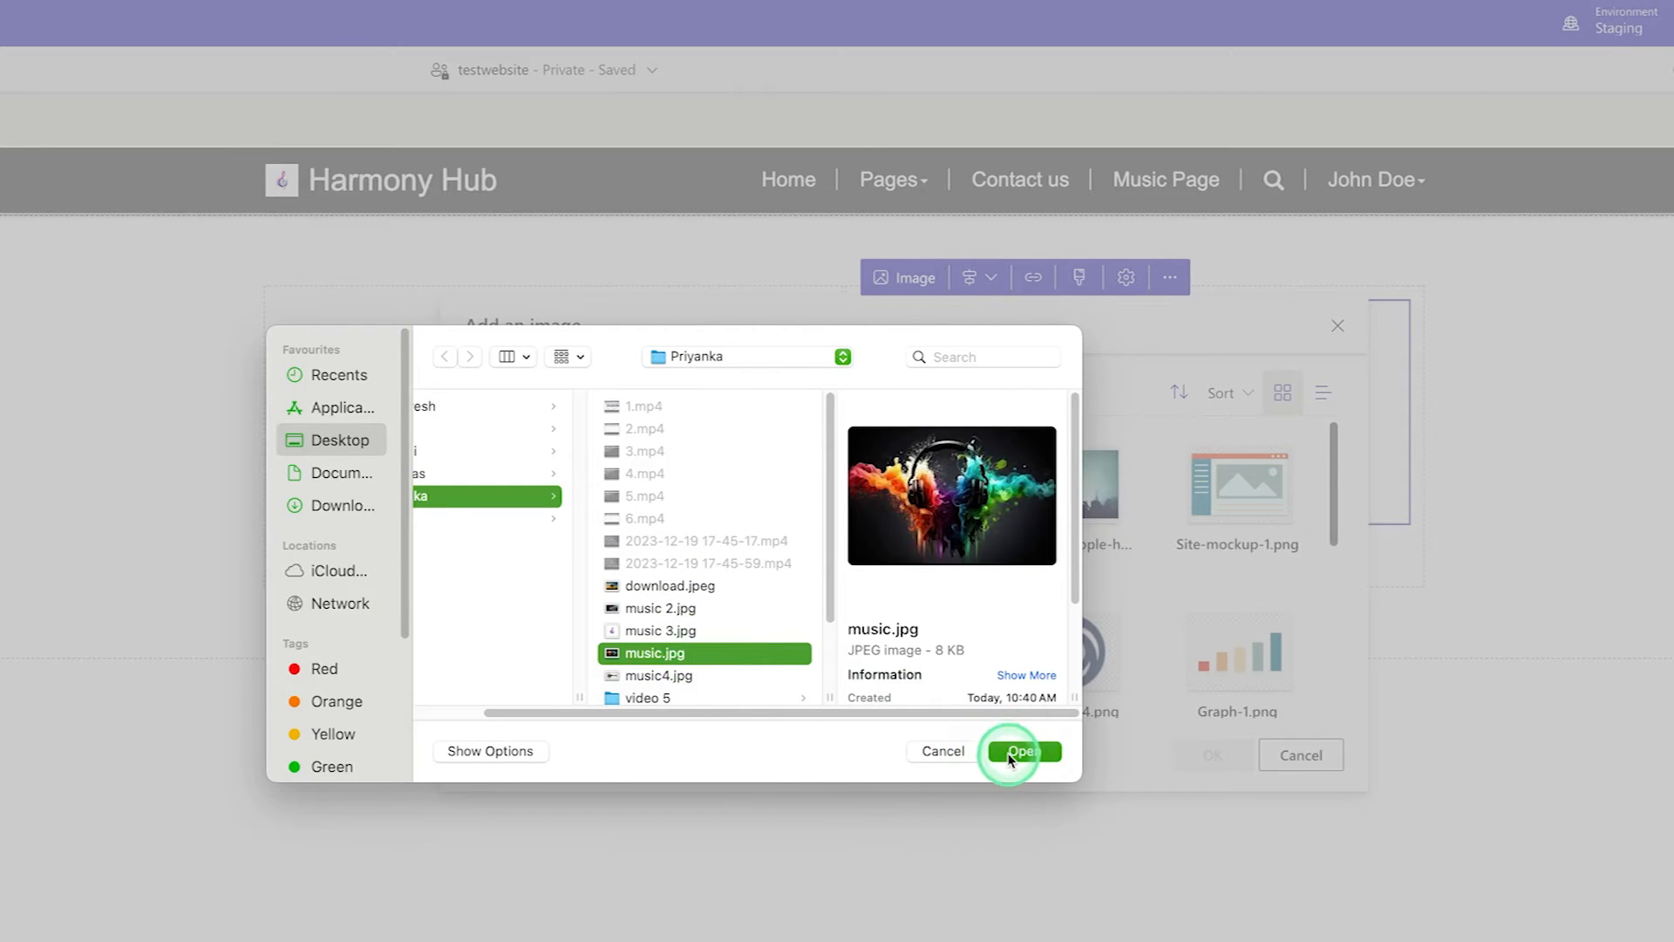
{"action": "left_click", "coordinate": [1011, 755]}
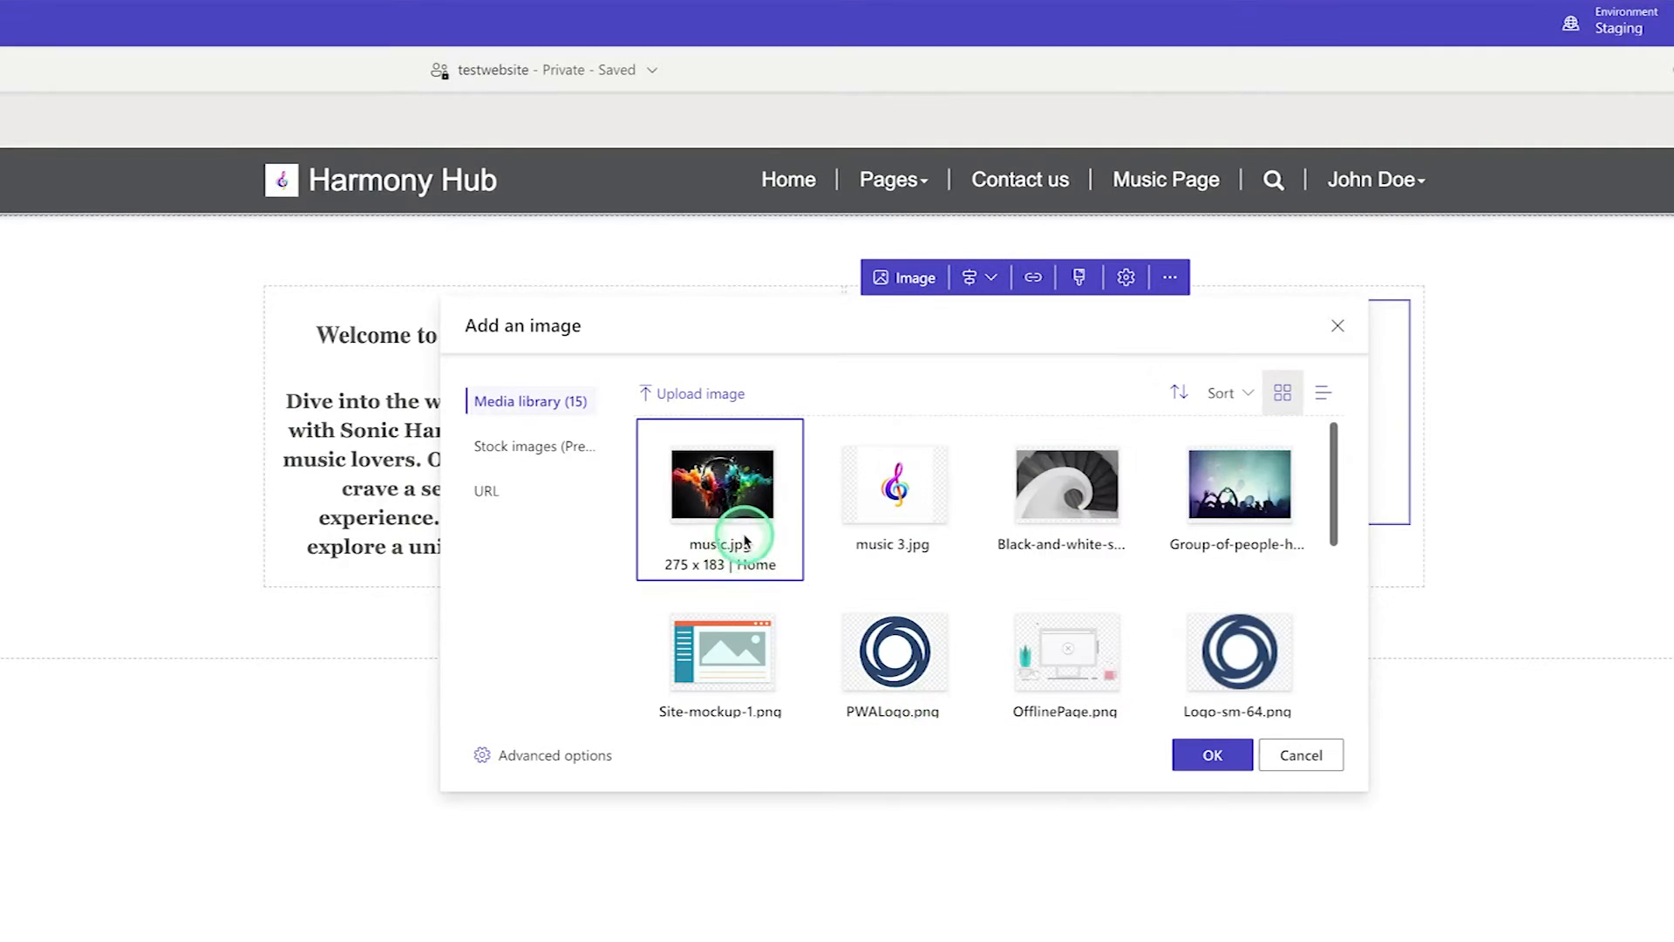
{"action": "left_click", "coordinate": [1208, 759]}
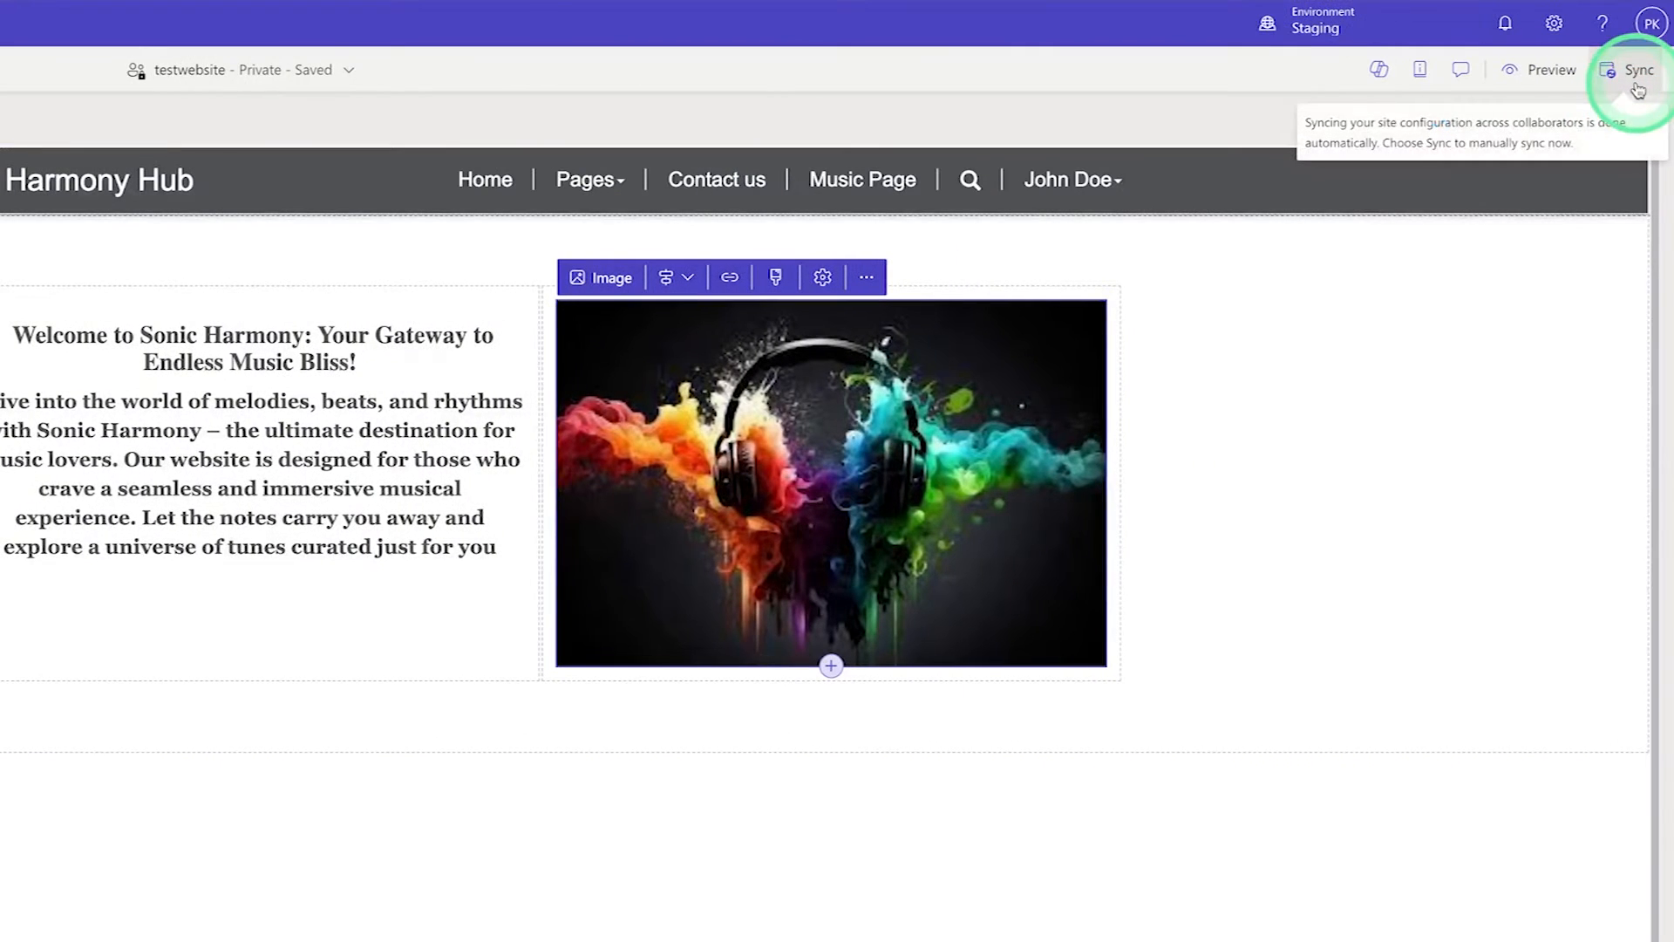
- Sync the site configuration and preview the page with the new headphones image in desktop size
{"action": "left_click", "coordinate": [1634, 85]}
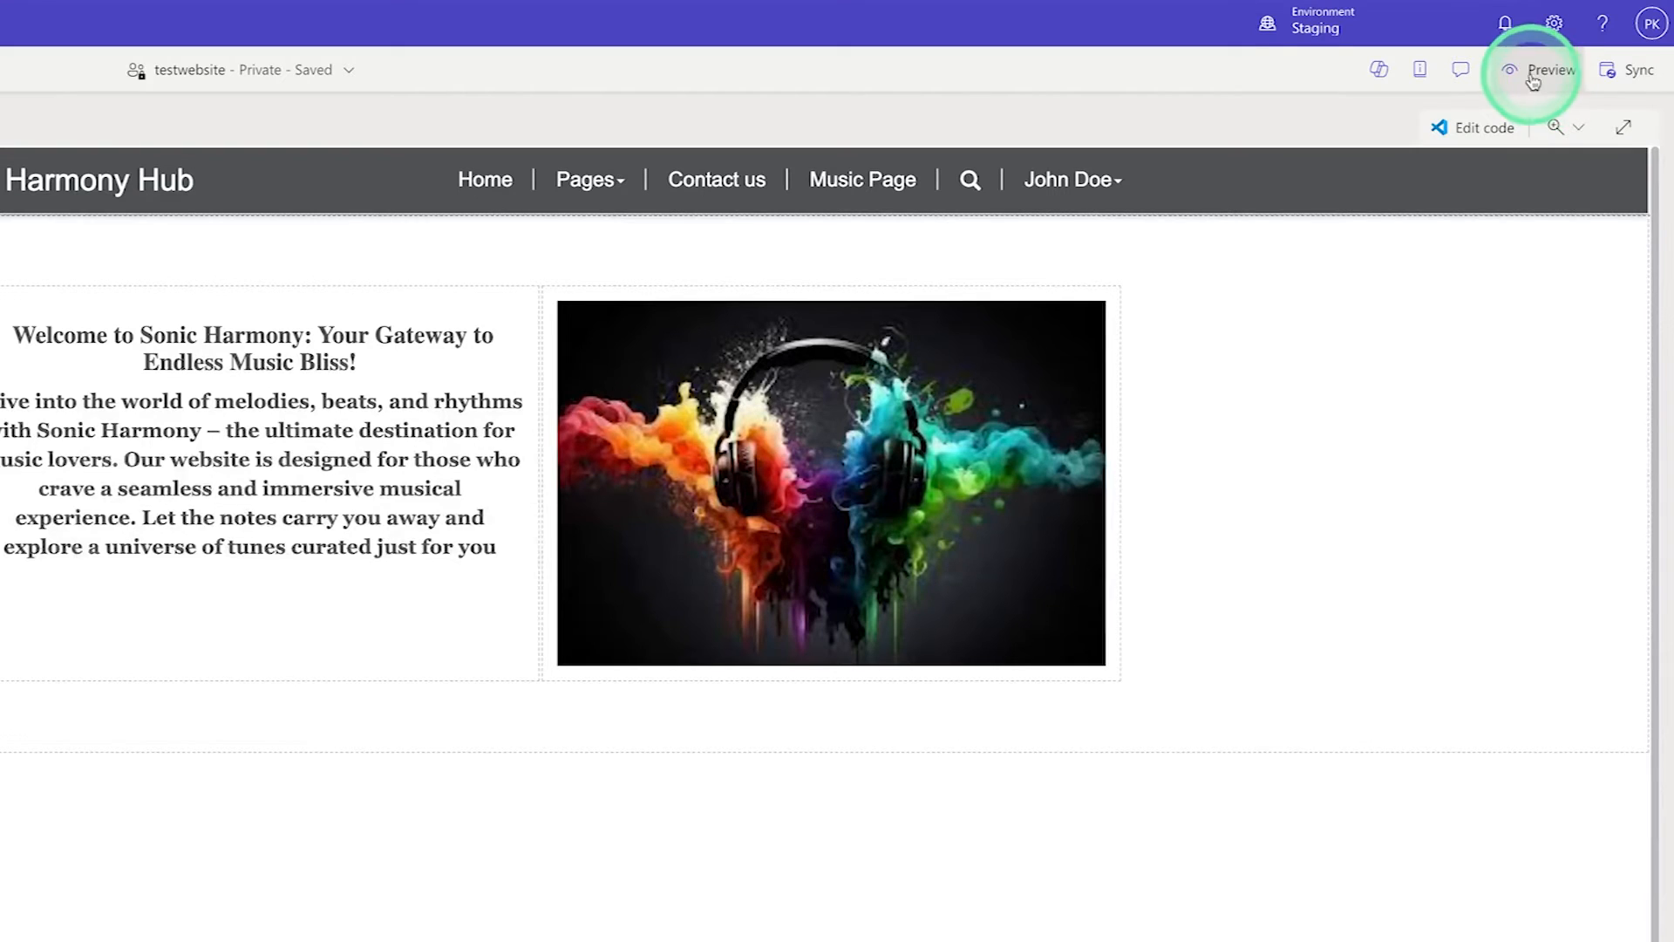
{"action": "left_click", "coordinate": [1532, 78]}
{"action": "left_click", "coordinate": [1471, 128]}
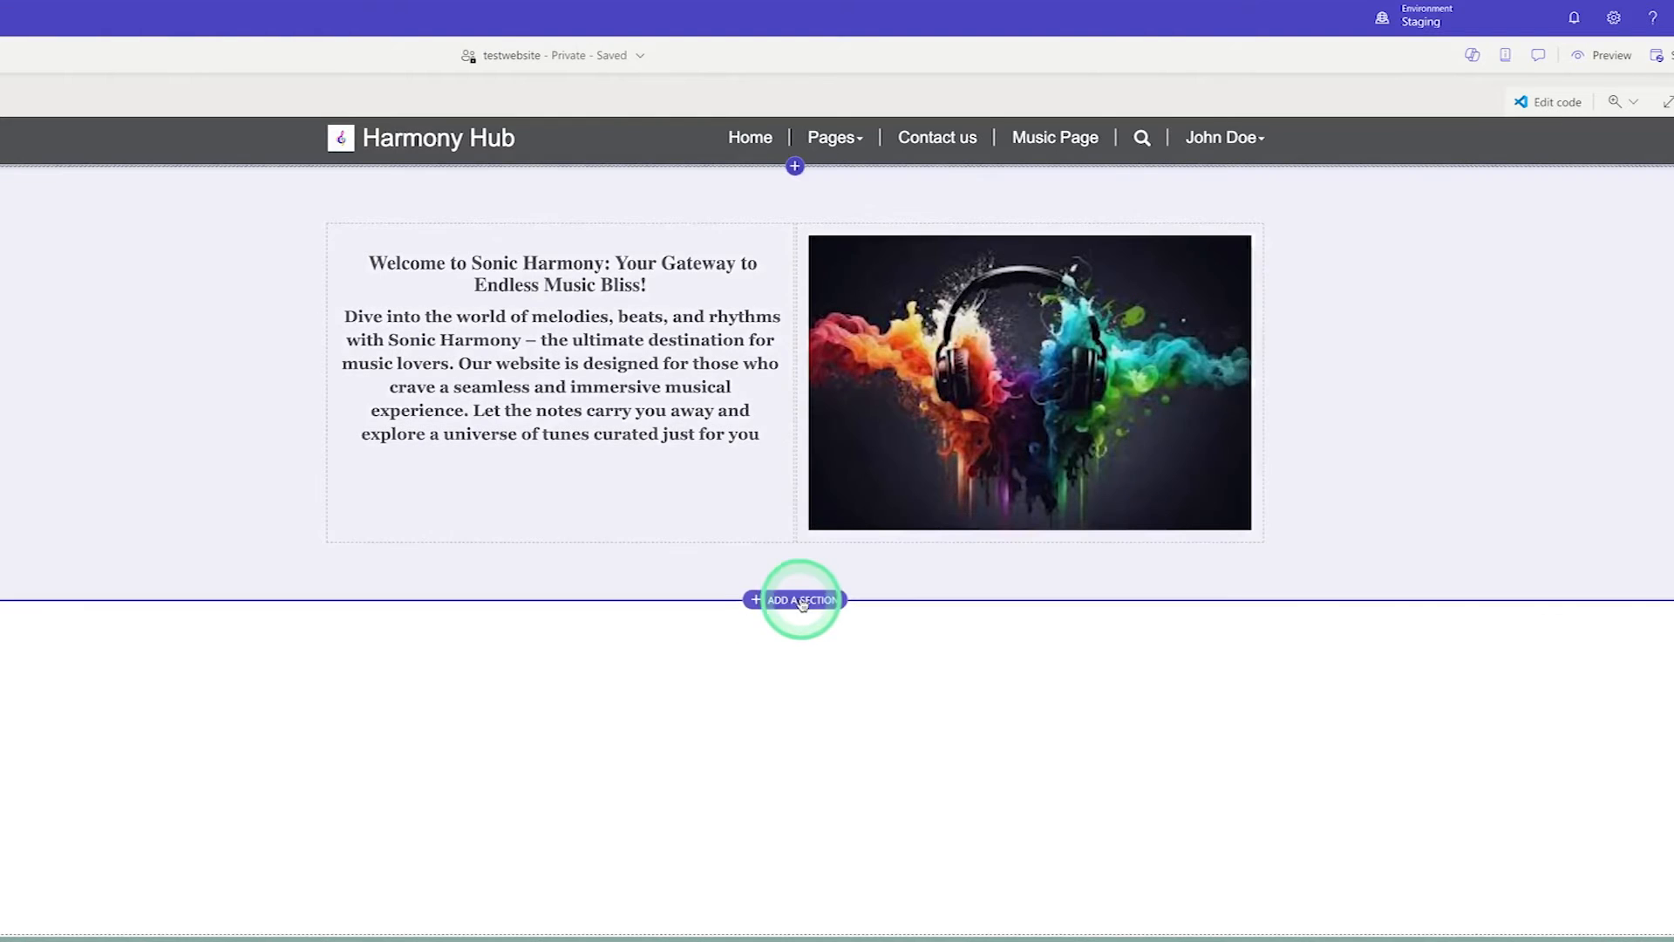
- Add a two-column section below the section with the welcome text and image
{"action": "mouse_move", "coordinate": [800, 602]}
{"action": "left_click", "coordinate": [835, 520]}
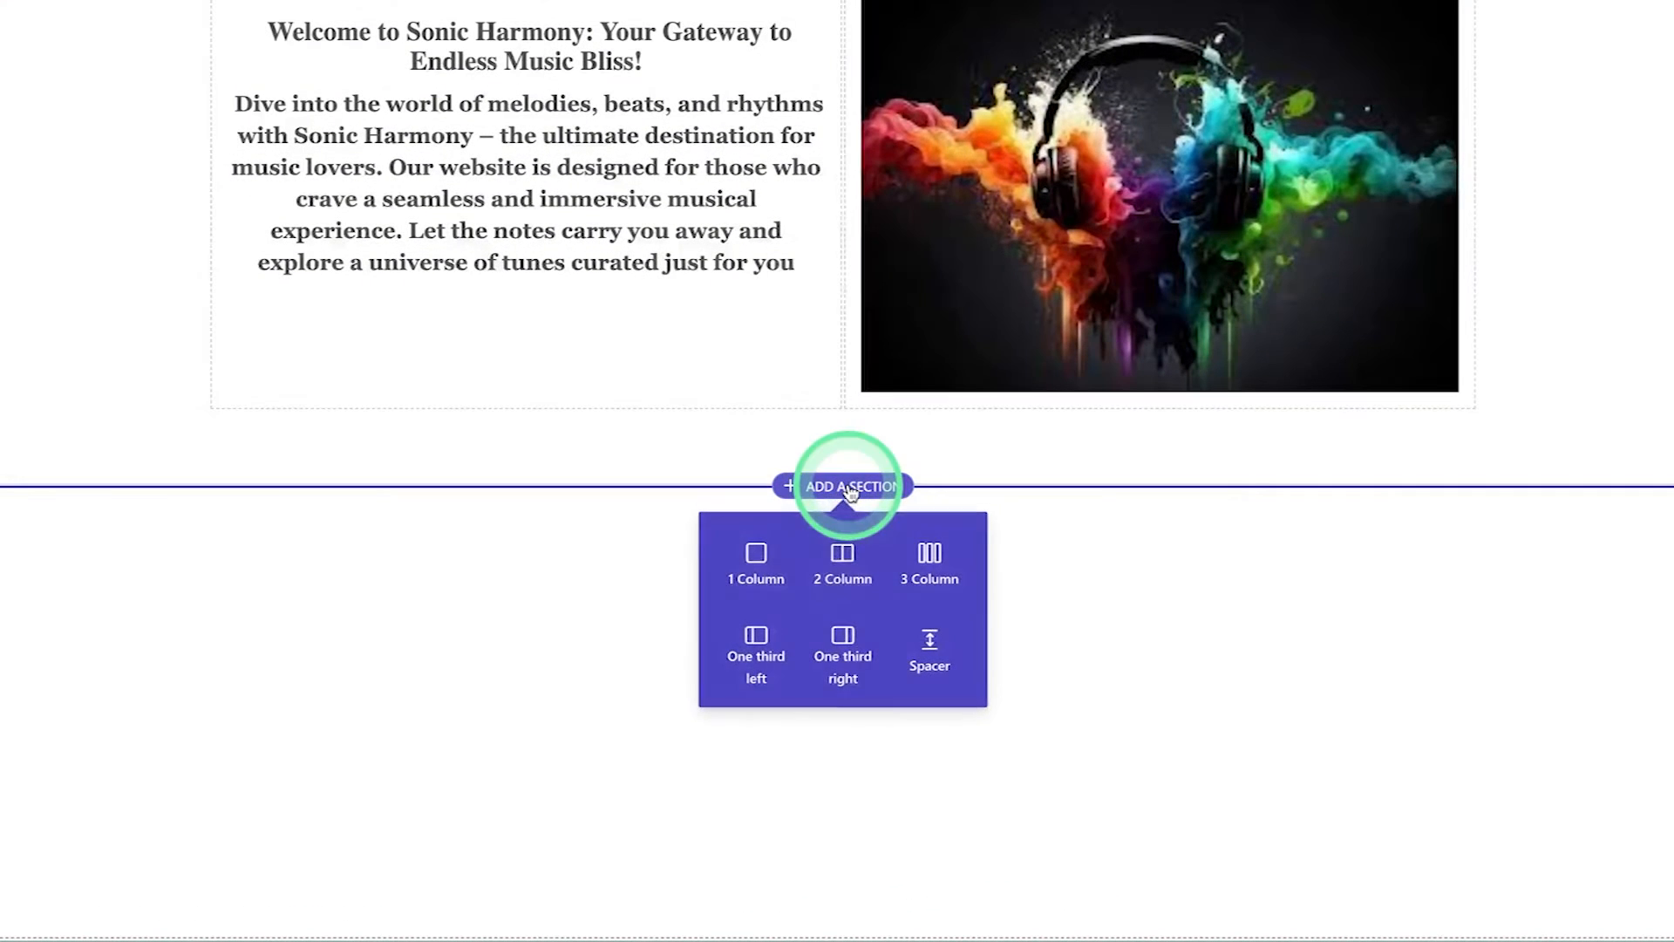
{"action": "left_click", "coordinate": [843, 562]}
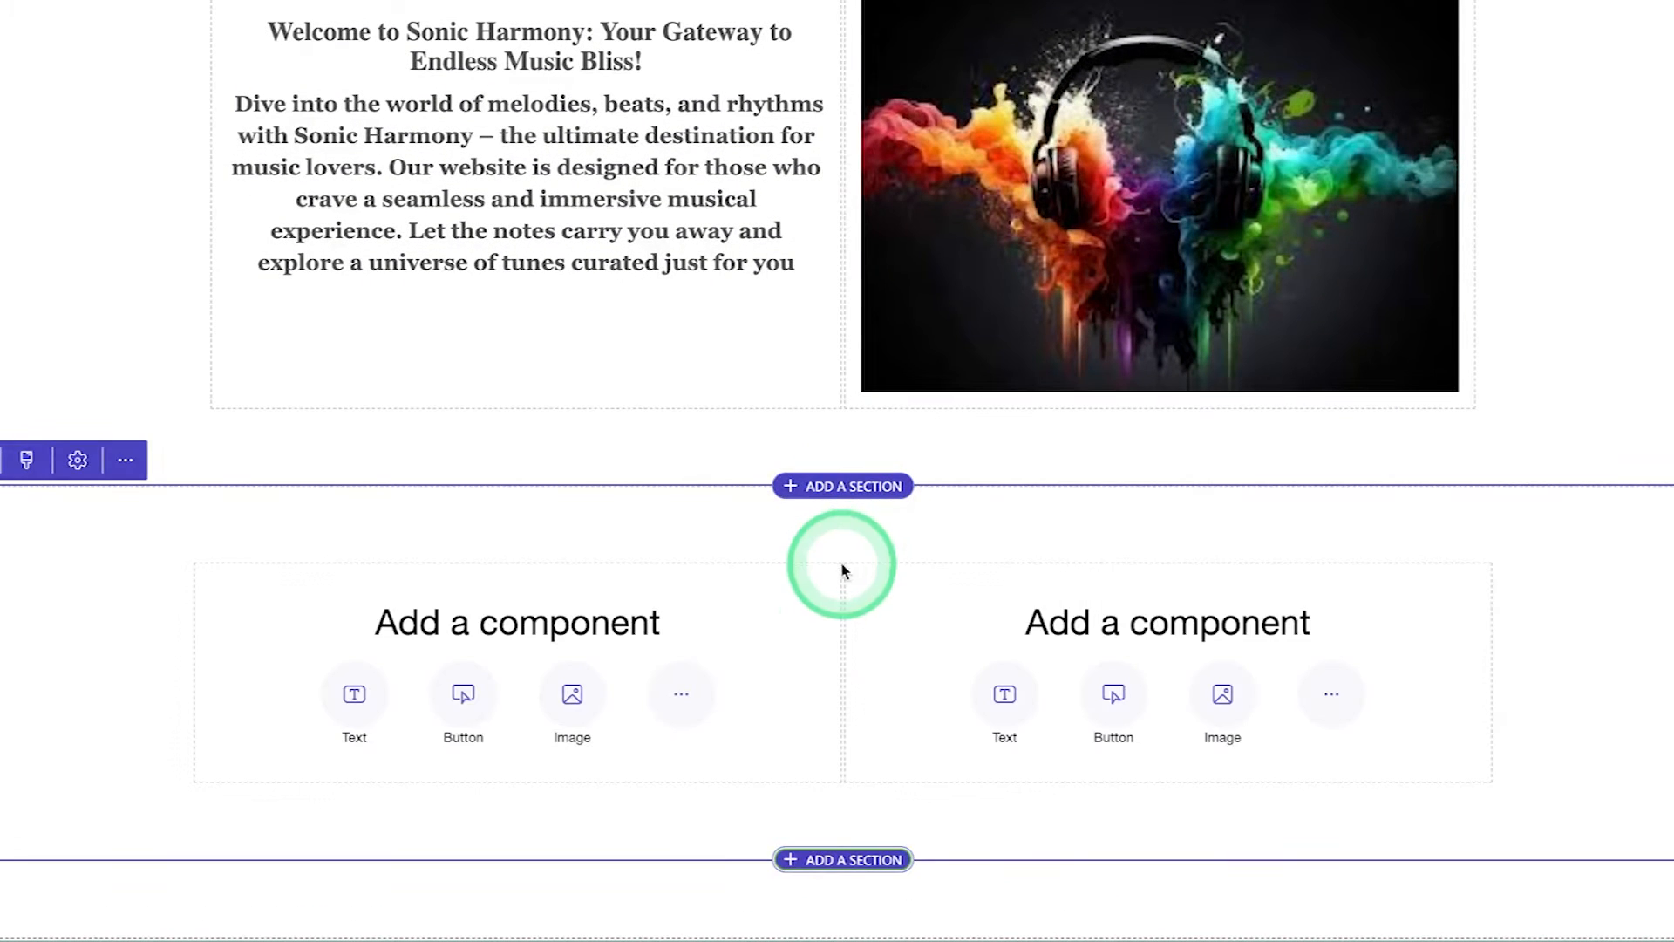
{"action": "left_click", "coordinate": [682, 696]}
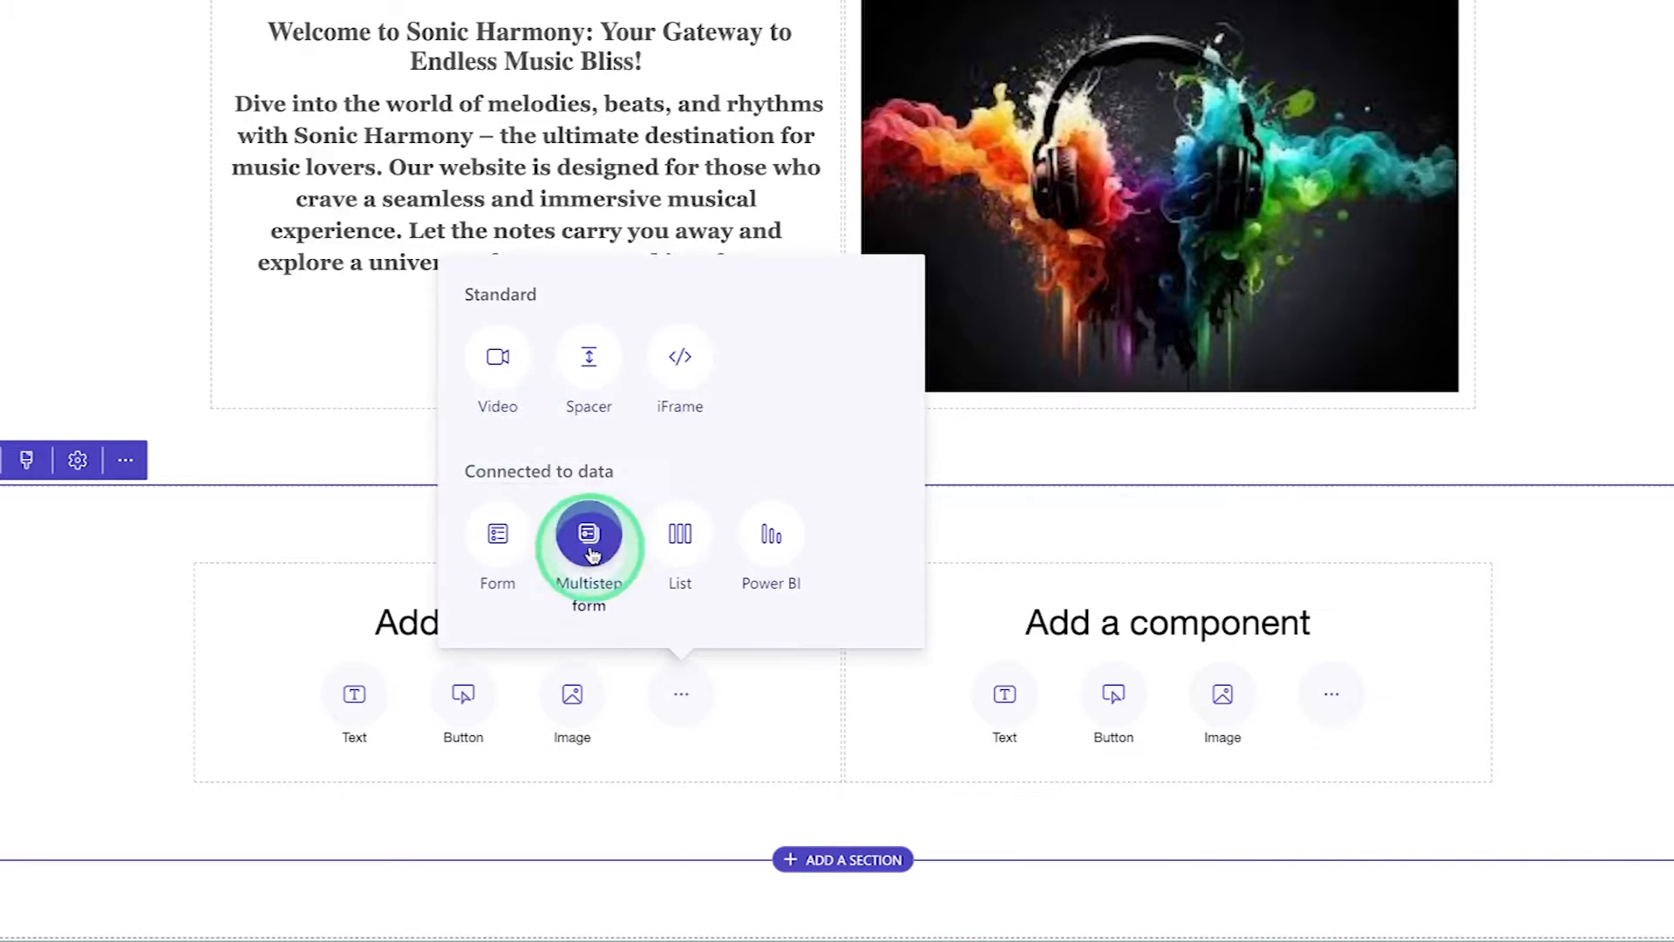
{"action": "left_click", "coordinate": [497, 357]}
{"action": "left_click", "coordinate": [315, 742]}
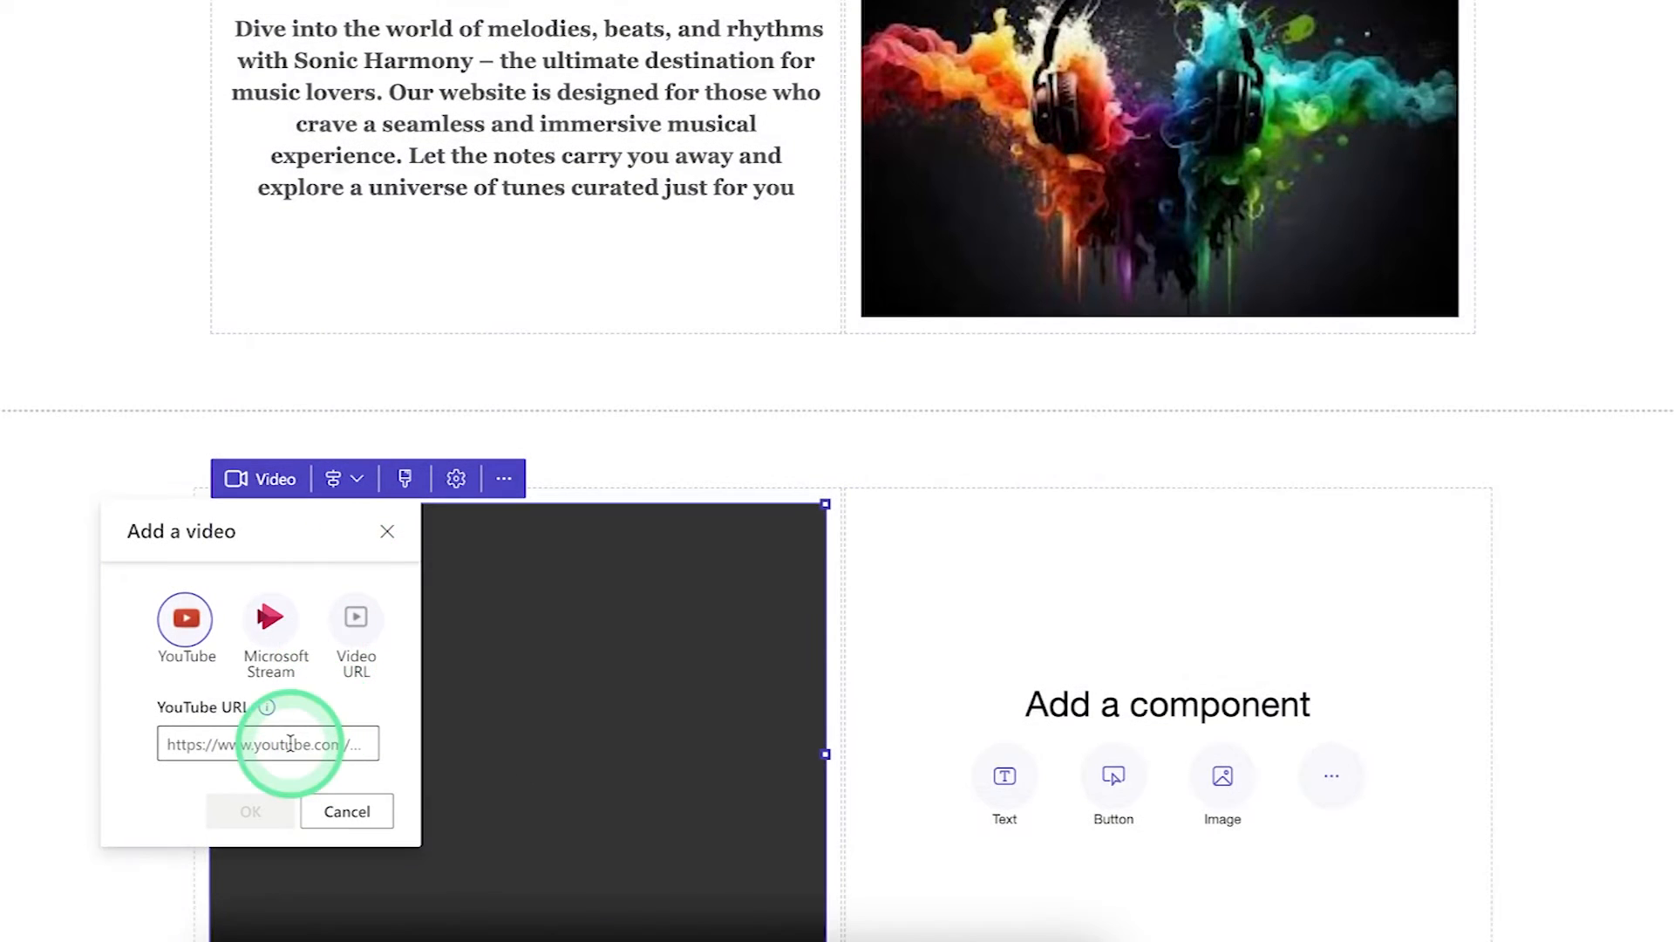
{"action": "key", "text": "ctrl+v"}
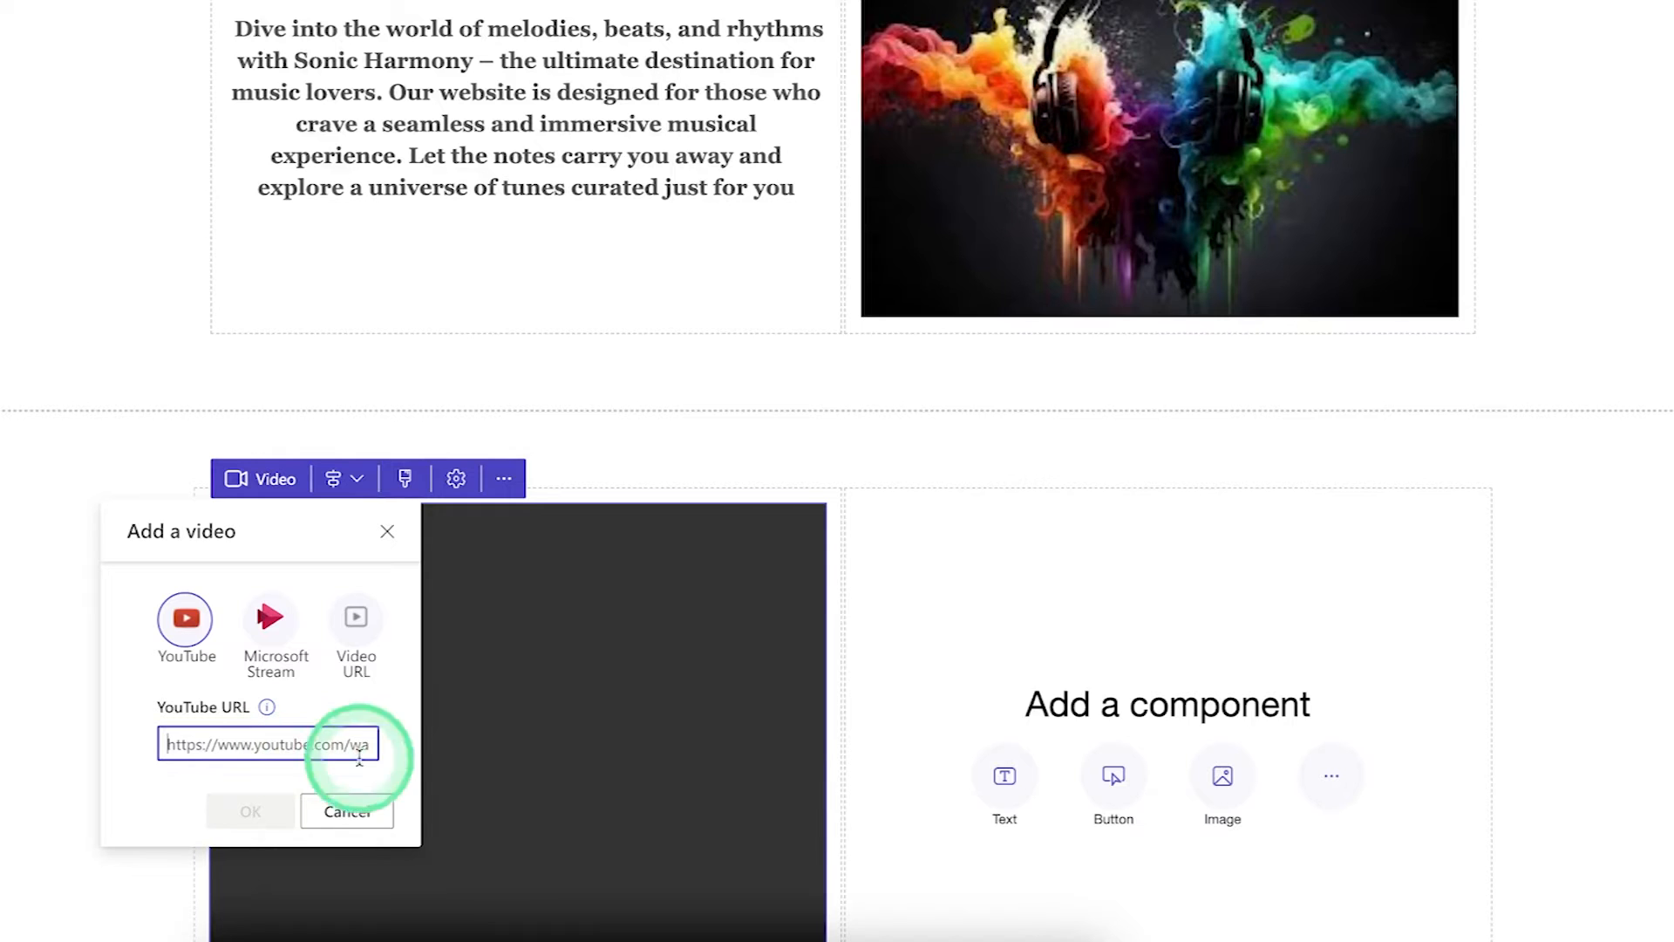
{"action": "left_click", "coordinate": [736, 937]}
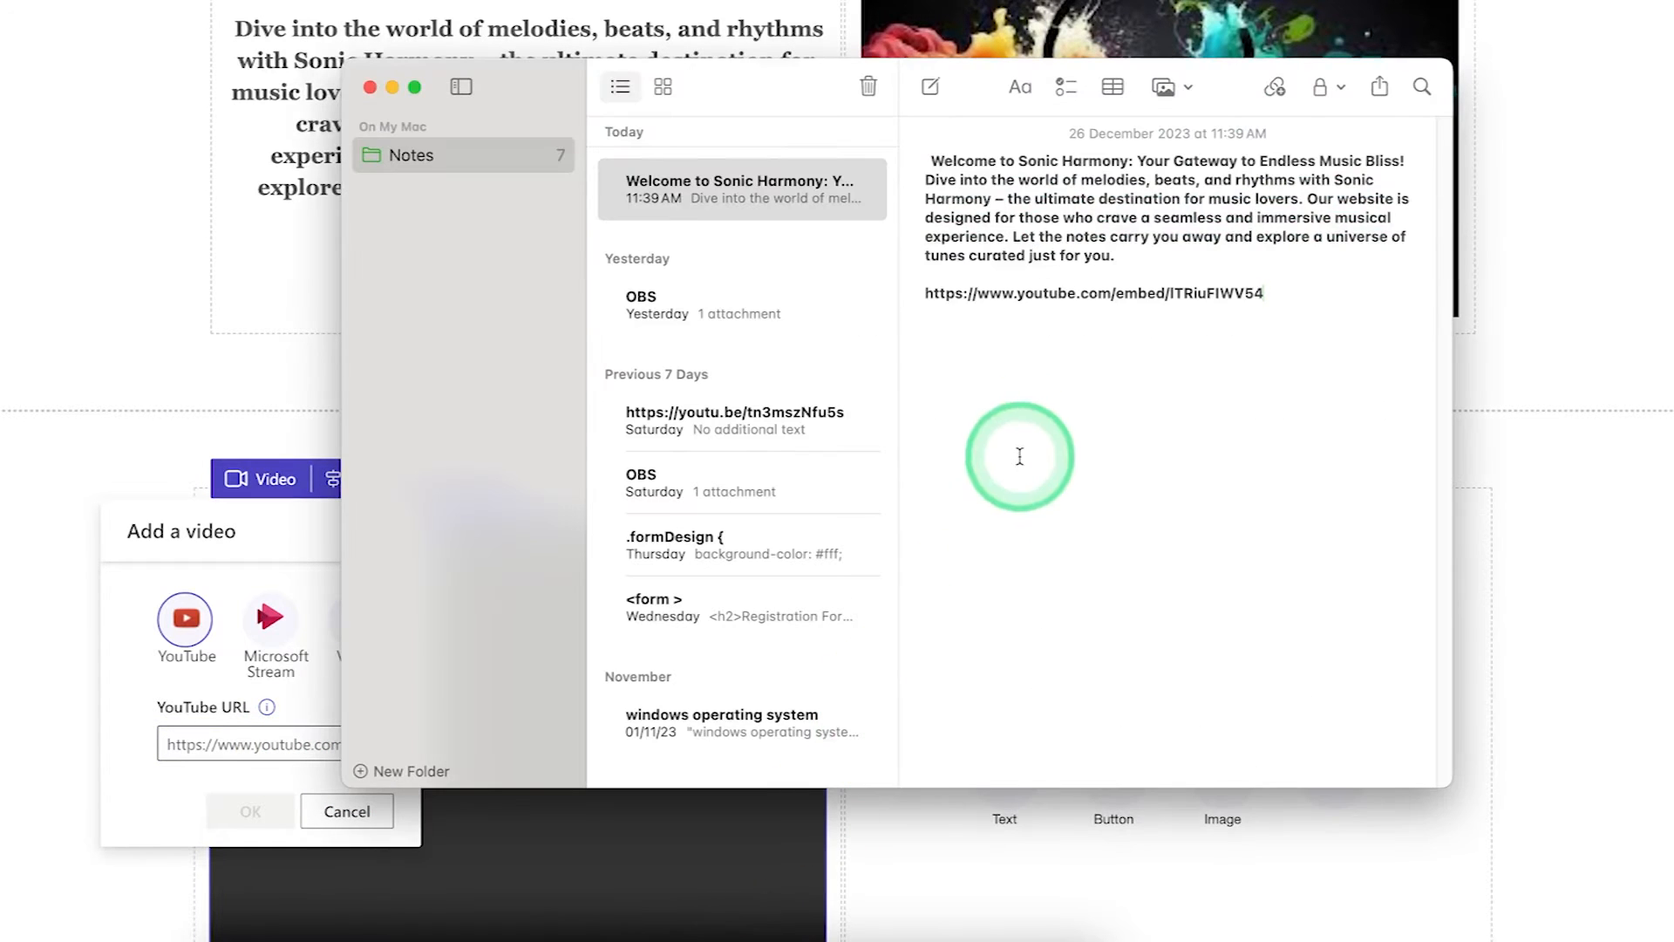
{"action": "triple_click", "coordinate": [1016, 297]}
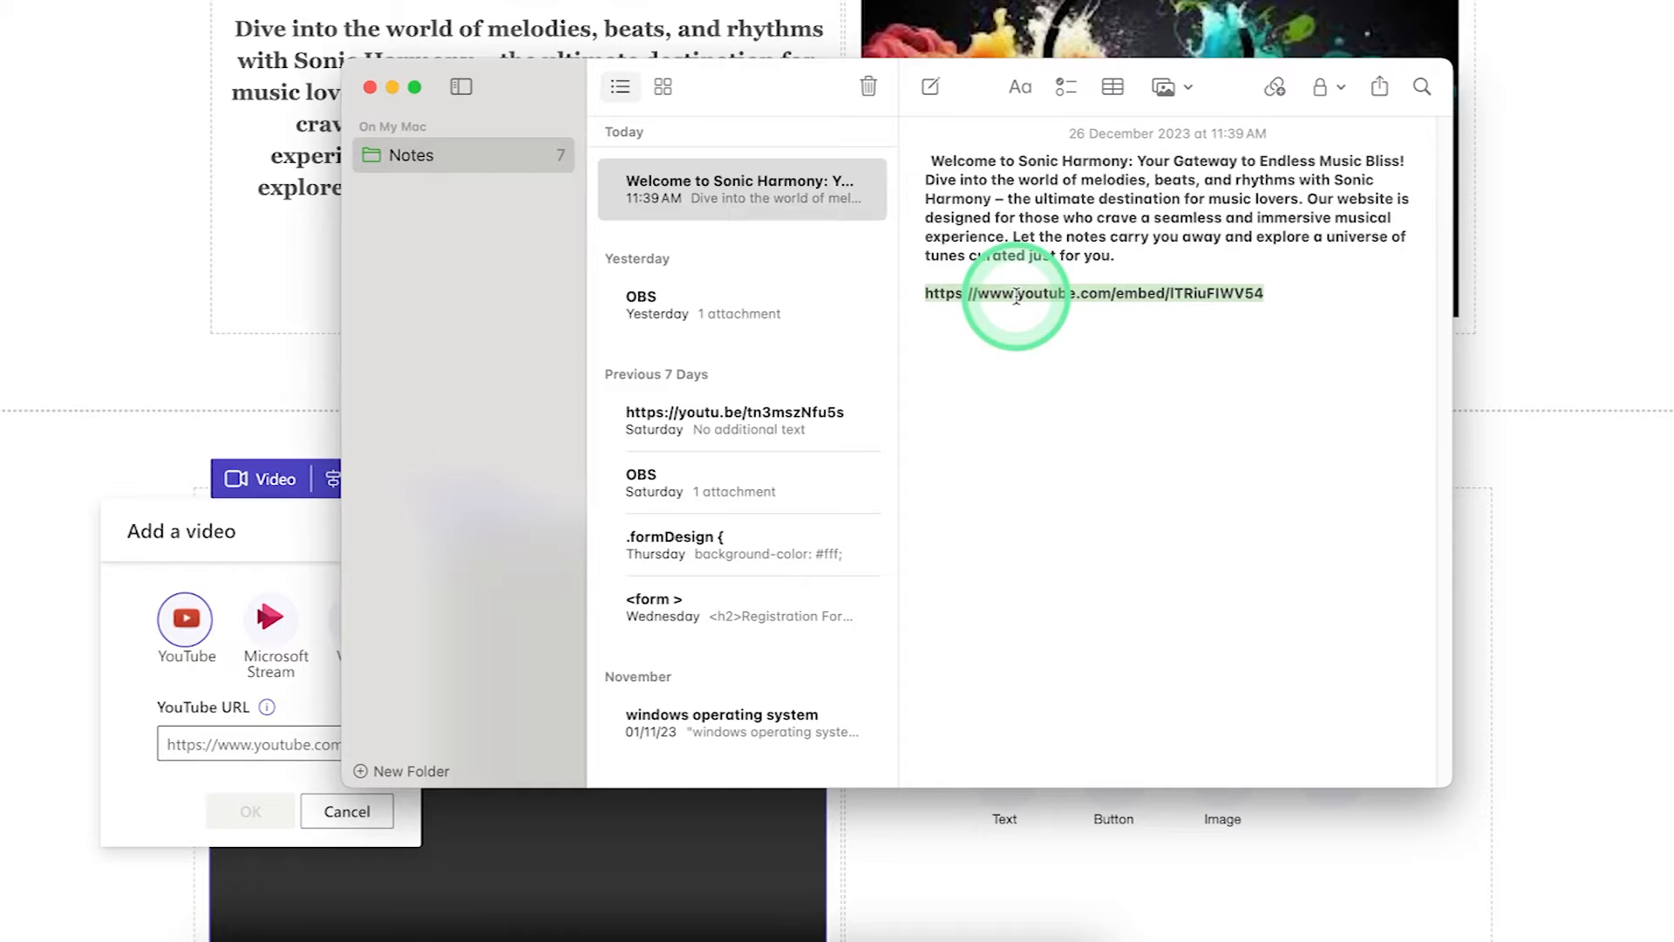
{"action": "left_click", "coordinate": [212, 742]}
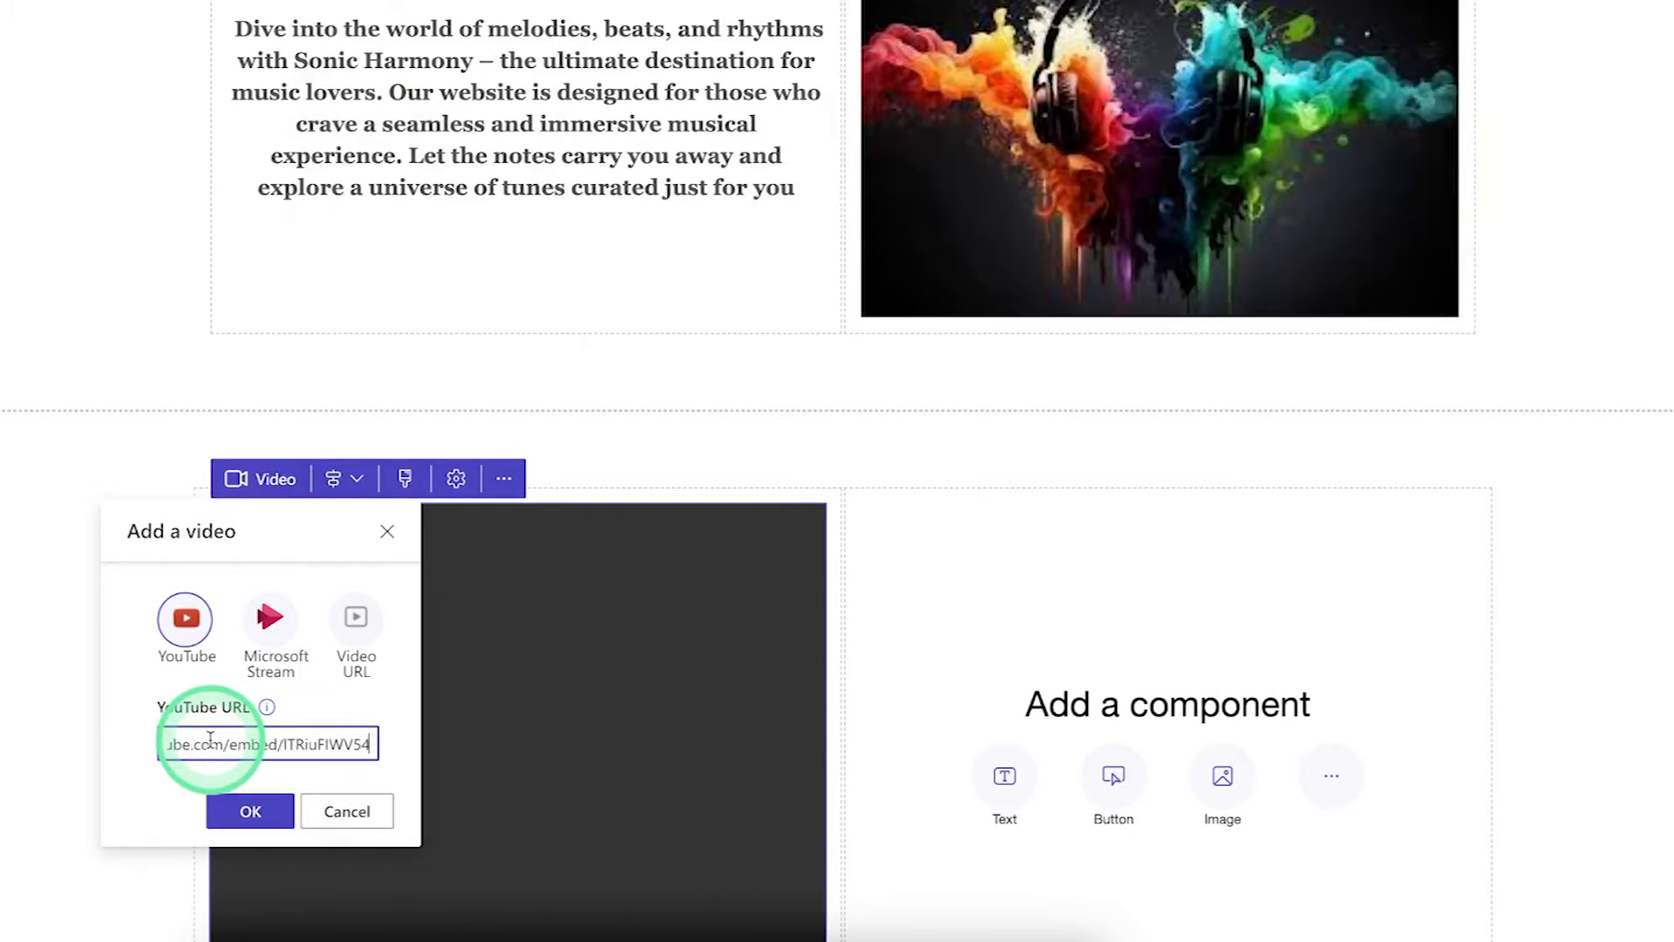
{"action": "left_click", "coordinate": [244, 809]}
{"action": "left_click", "coordinate": [681, 719]}
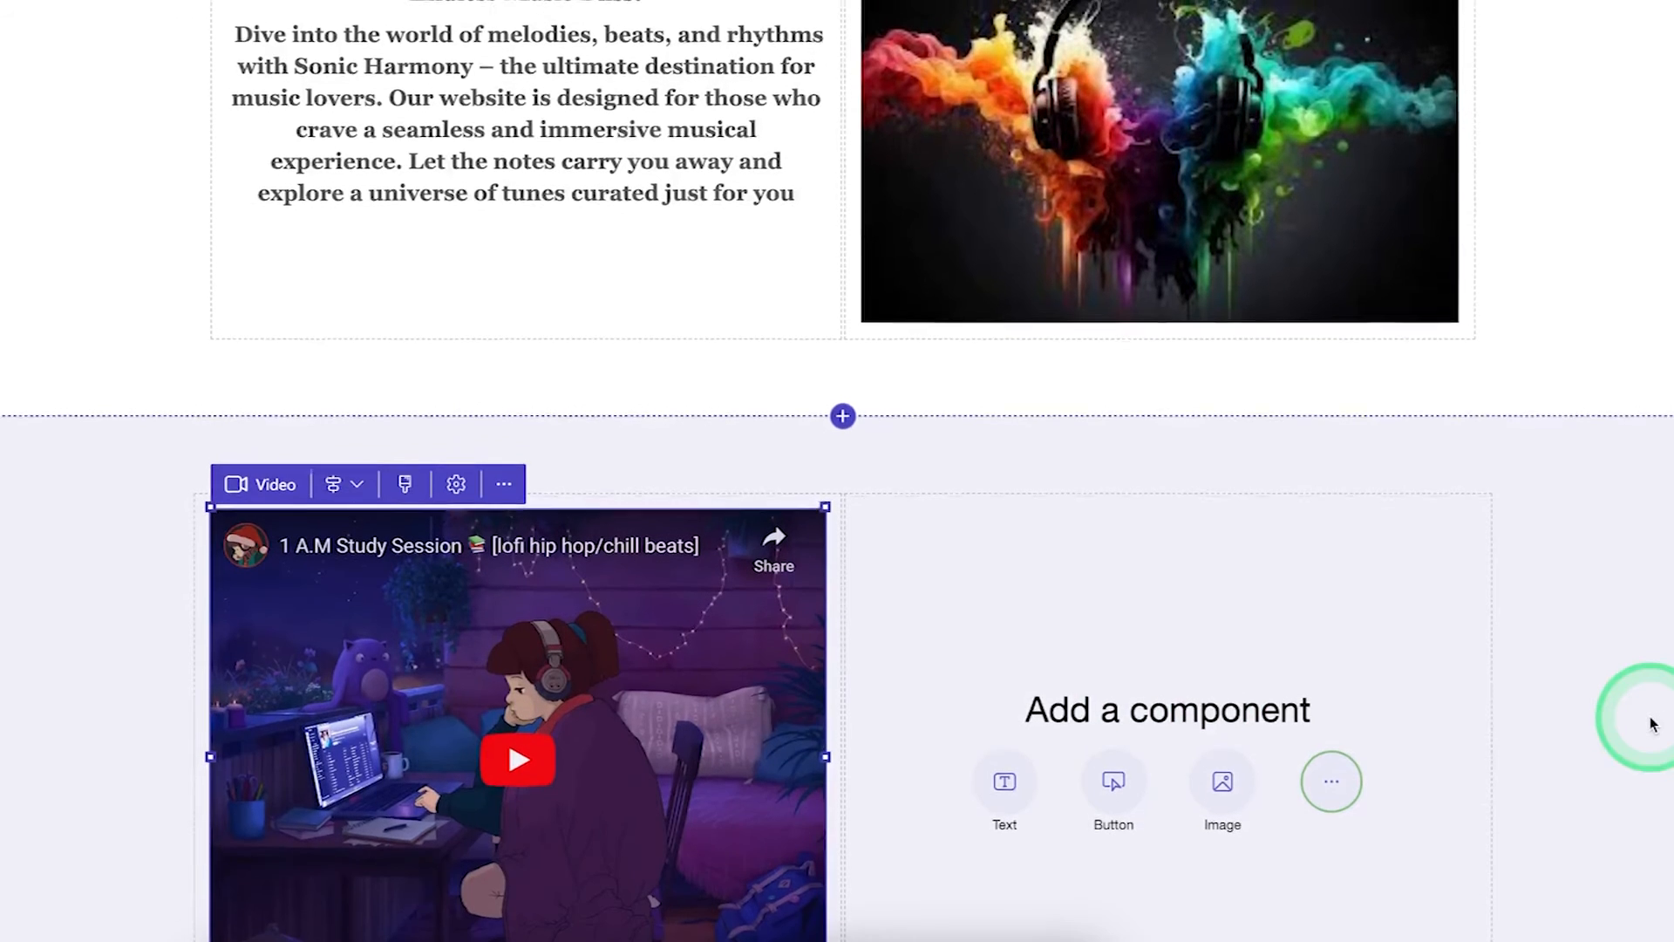
- Sync the site configuration and preview the page with the embedded video in desktop size
{"action": "scroll", "coordinate": [1654, 724], "scroll_direction": "down", "scroll_amount": 3}
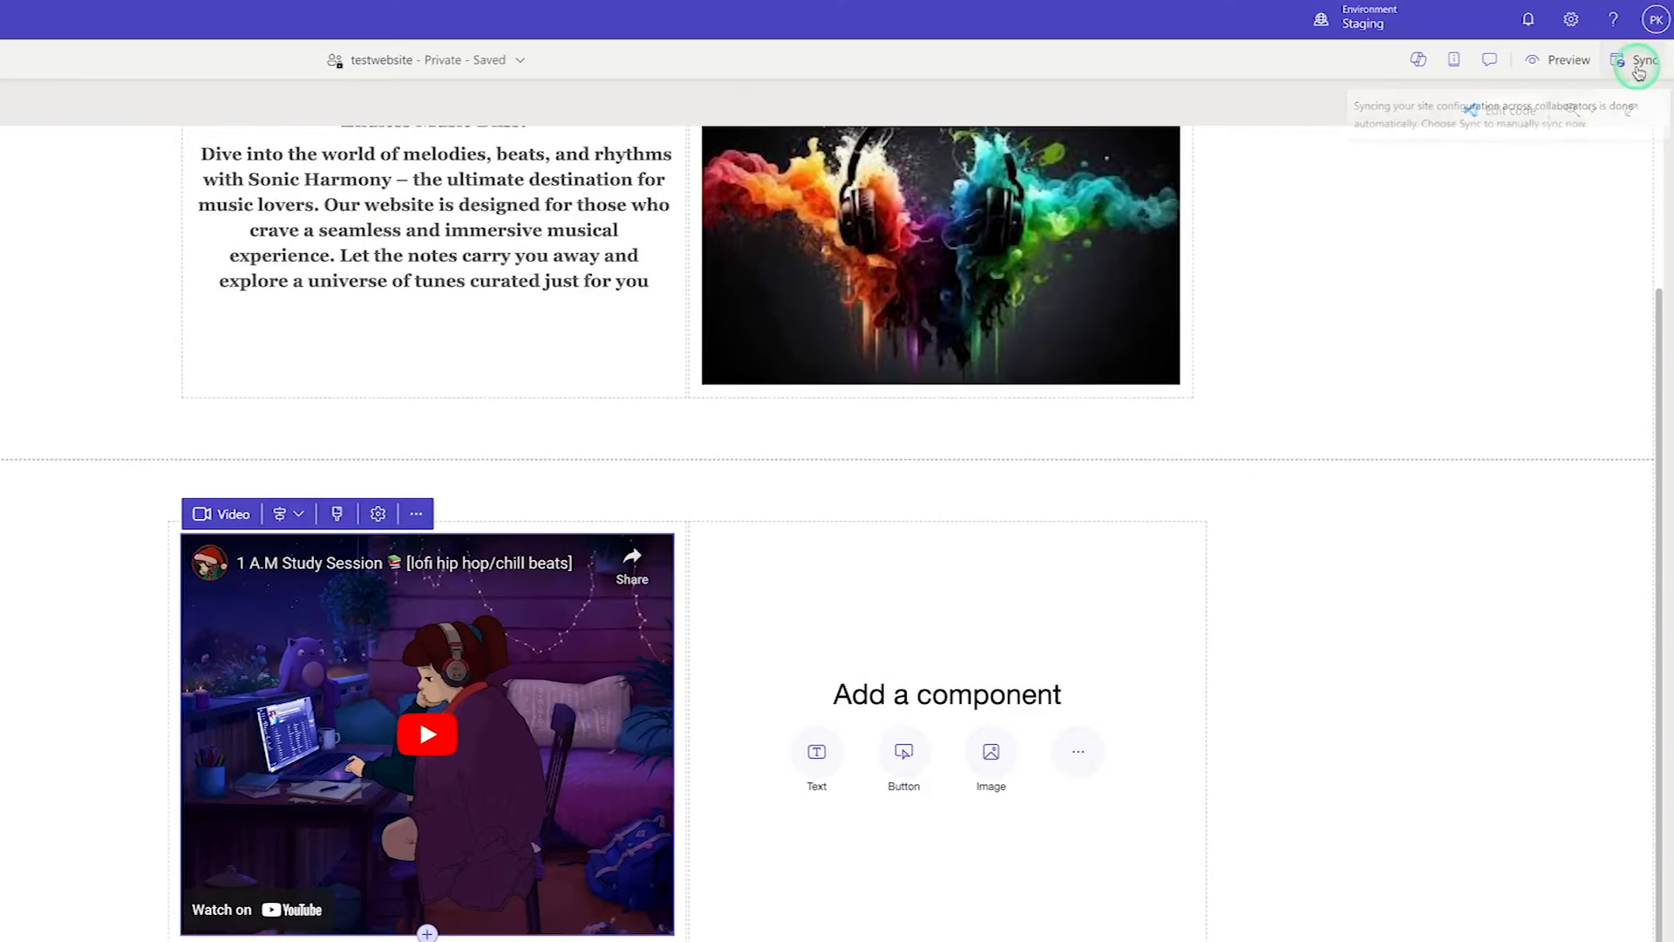
{"action": "left_click", "coordinate": [1639, 73]}
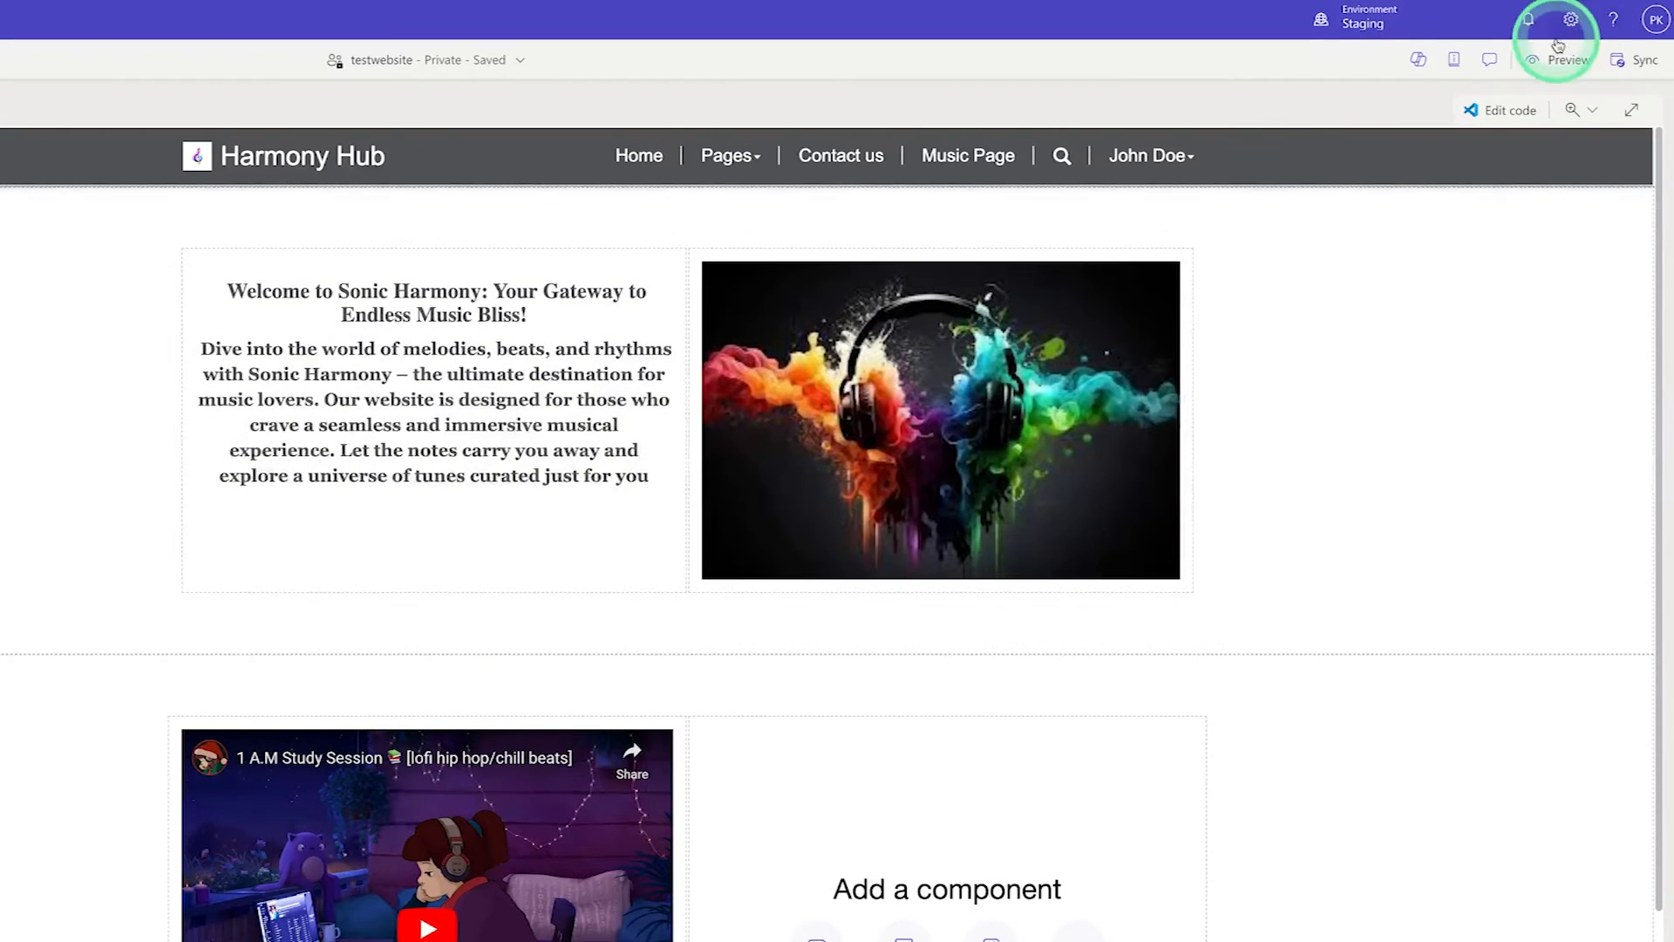
{"action": "left_click", "coordinate": [1532, 58]}
{"action": "left_click", "coordinate": [1533, 98]}
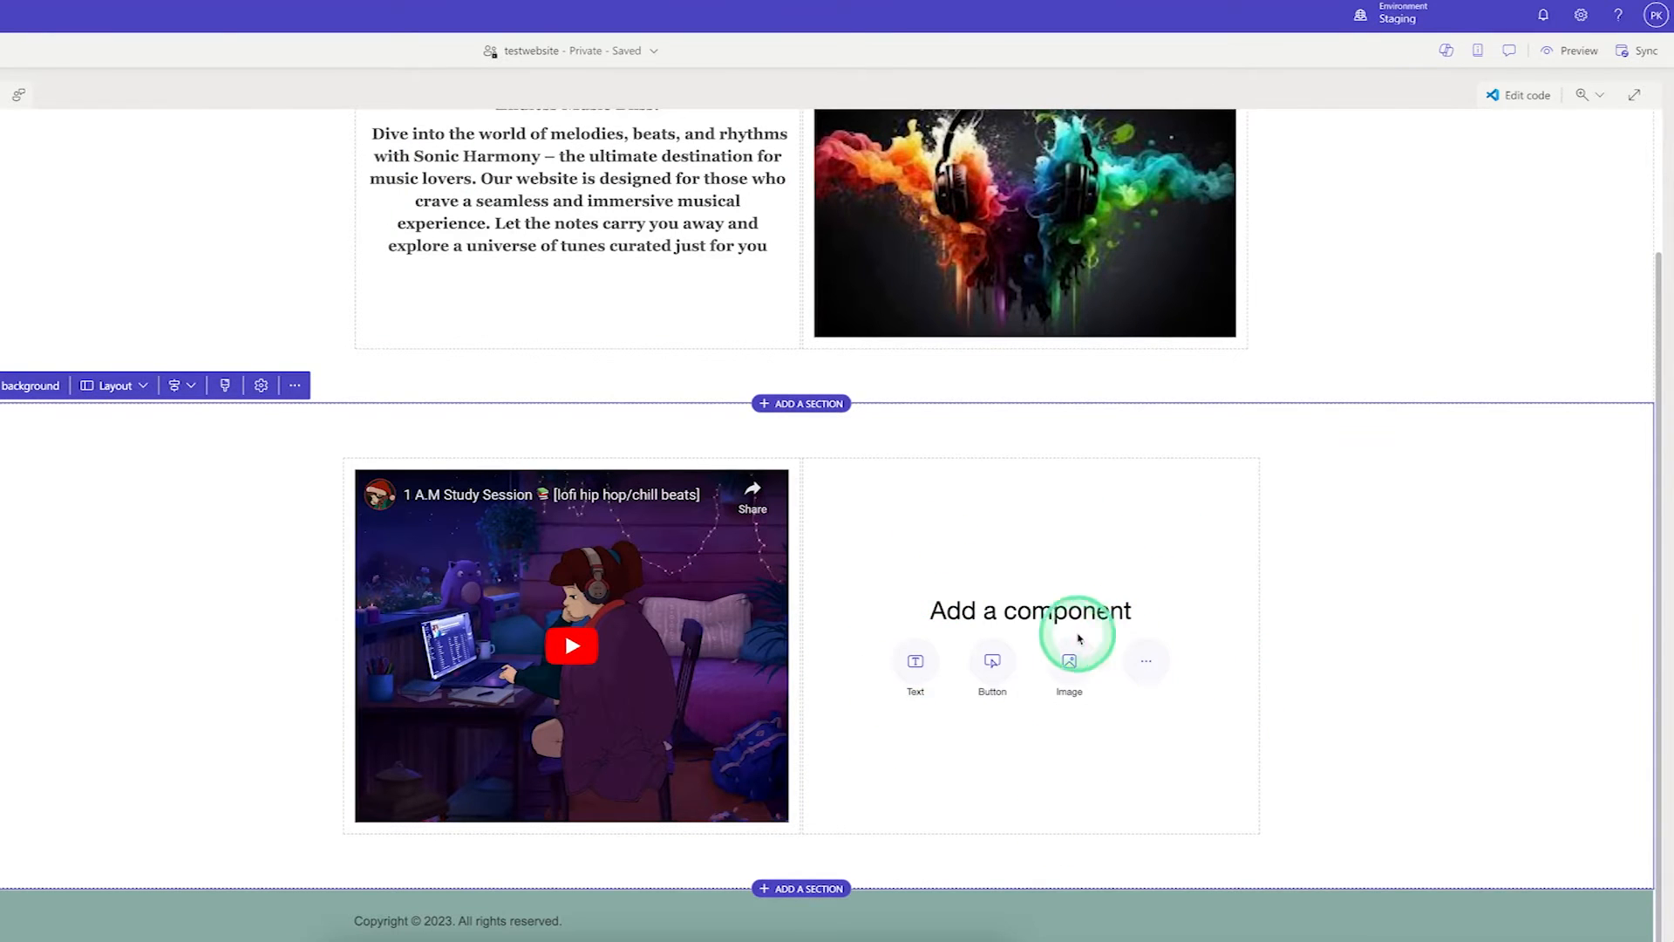
- Add a text component to the column beside the video and fill it with "Our Mission" copied from Notes
{"action": "left_click", "coordinate": [913, 671]}
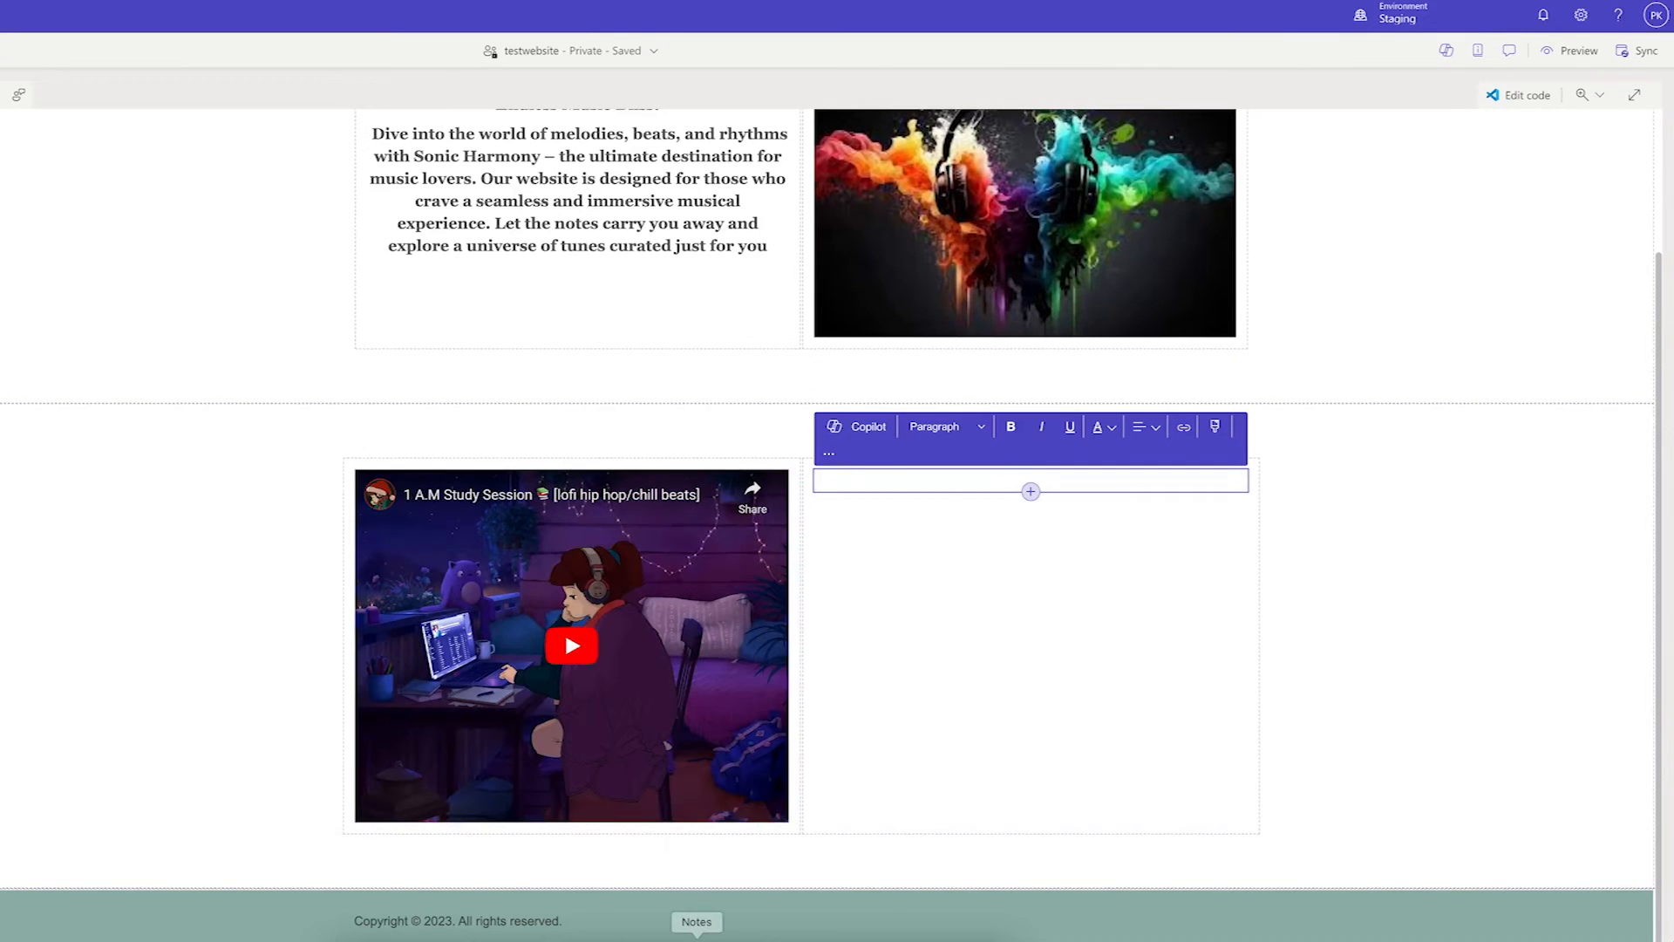
{"action": "left_click", "coordinate": [697, 935]}
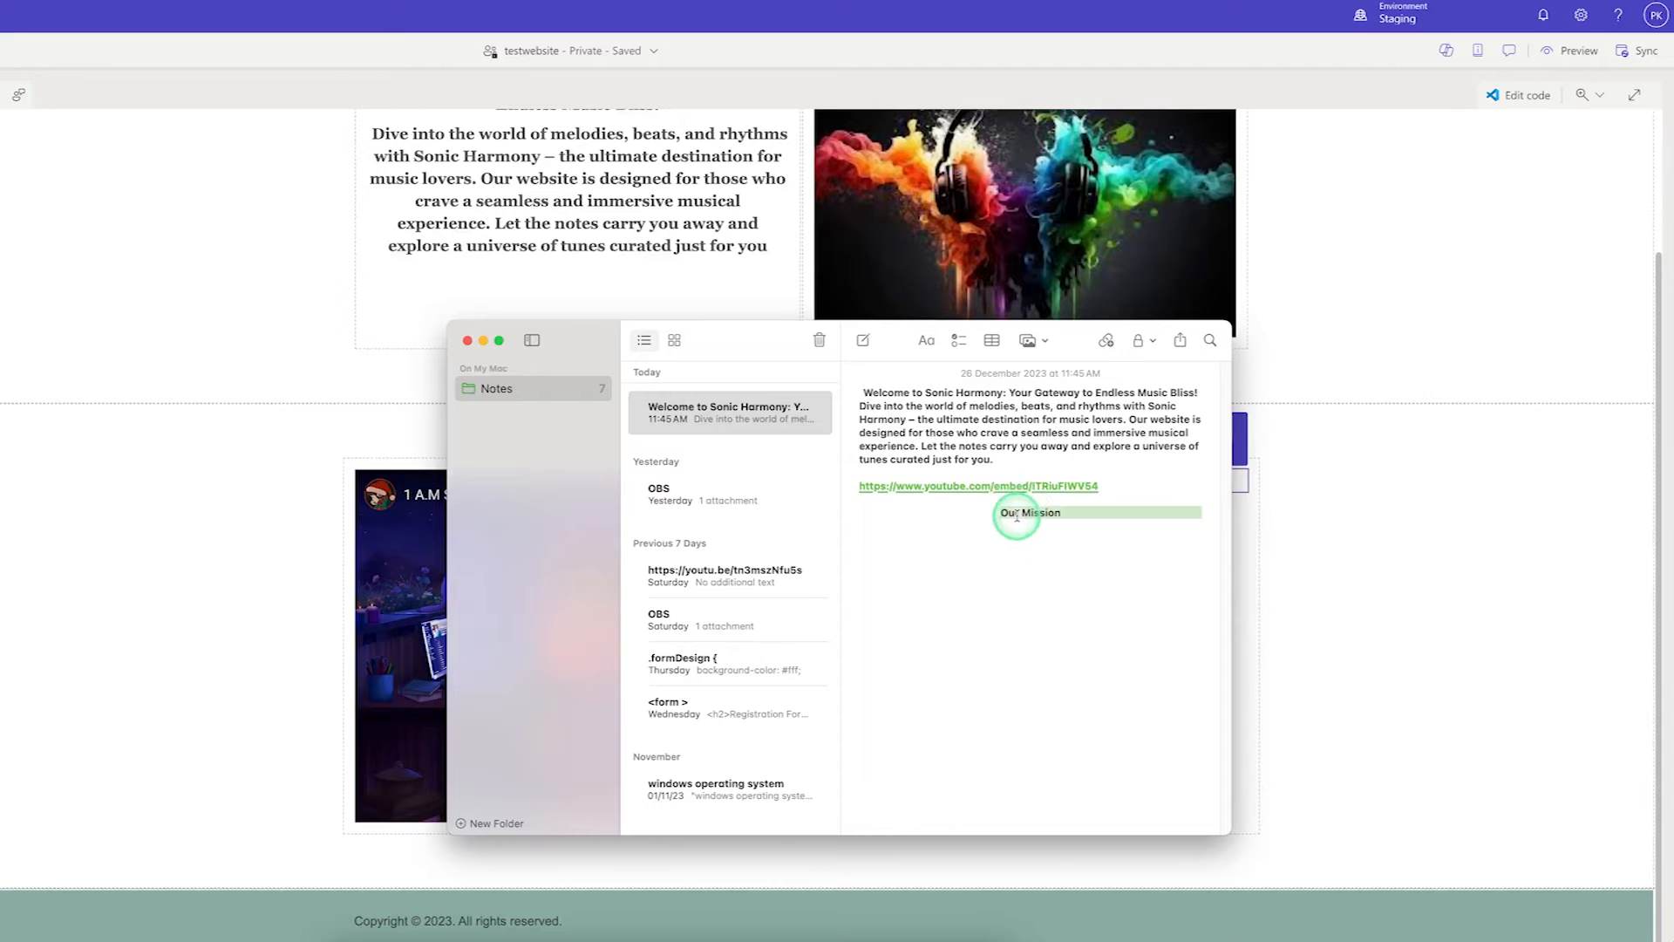
{"action": "left_click", "coordinate": [1325, 539]}
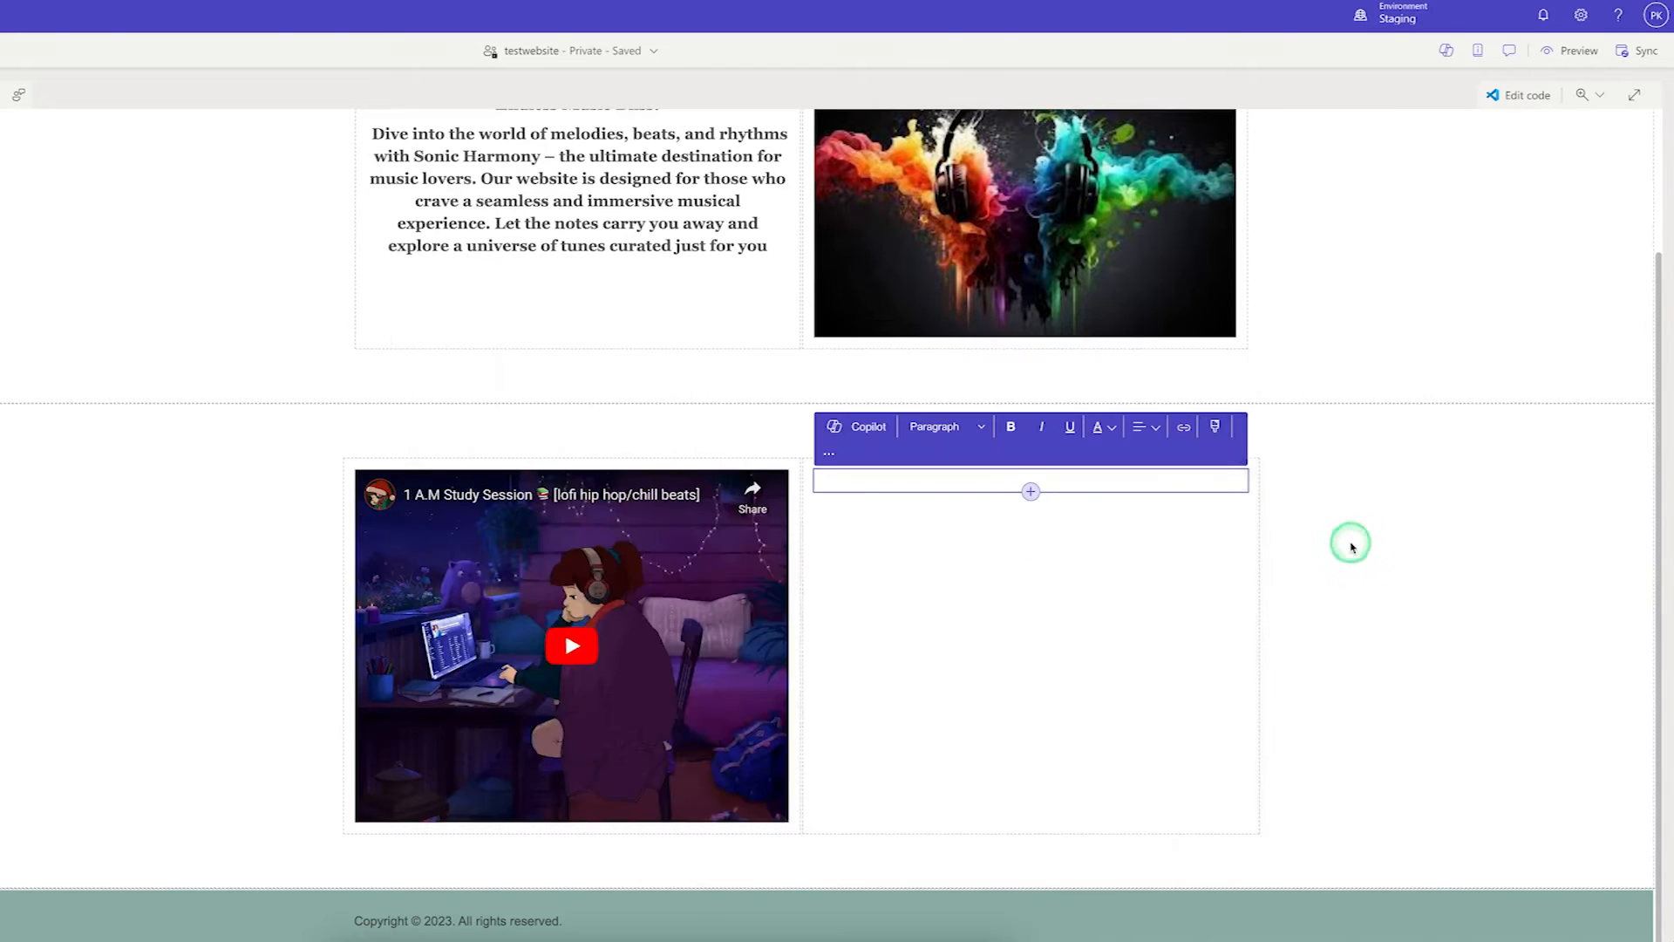
{"action": "left_click", "coordinate": [858, 480]}
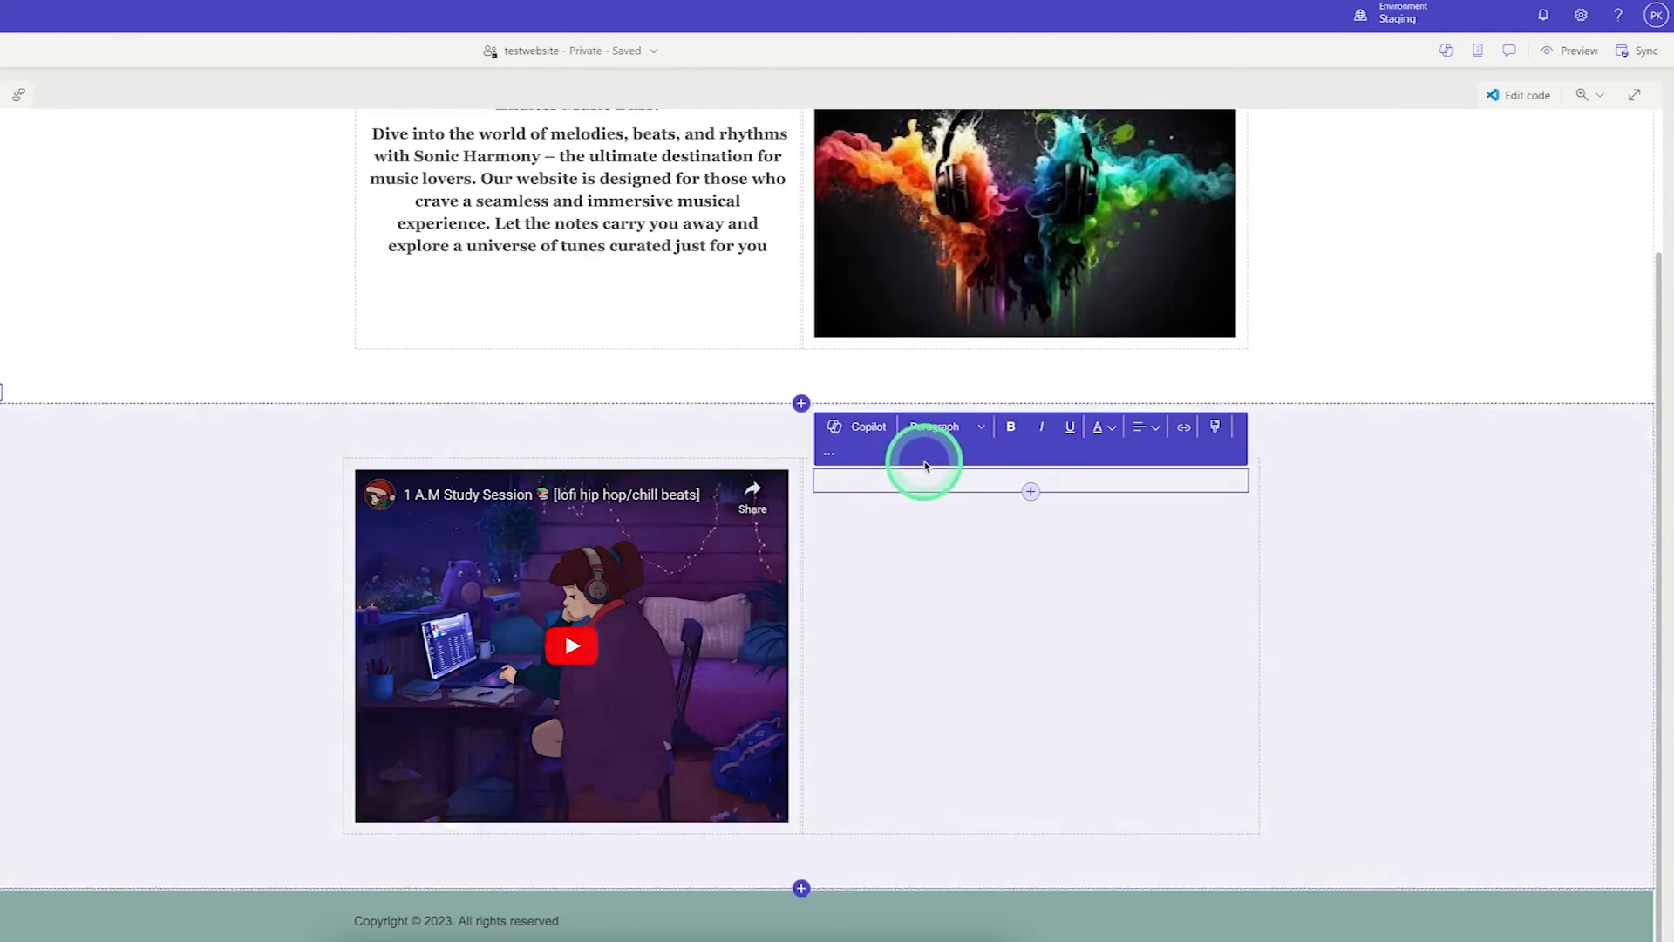
- Format the "Our Mission" text as Heading 1 and make it bold
{"action": "left_click", "coordinate": [976, 430]}
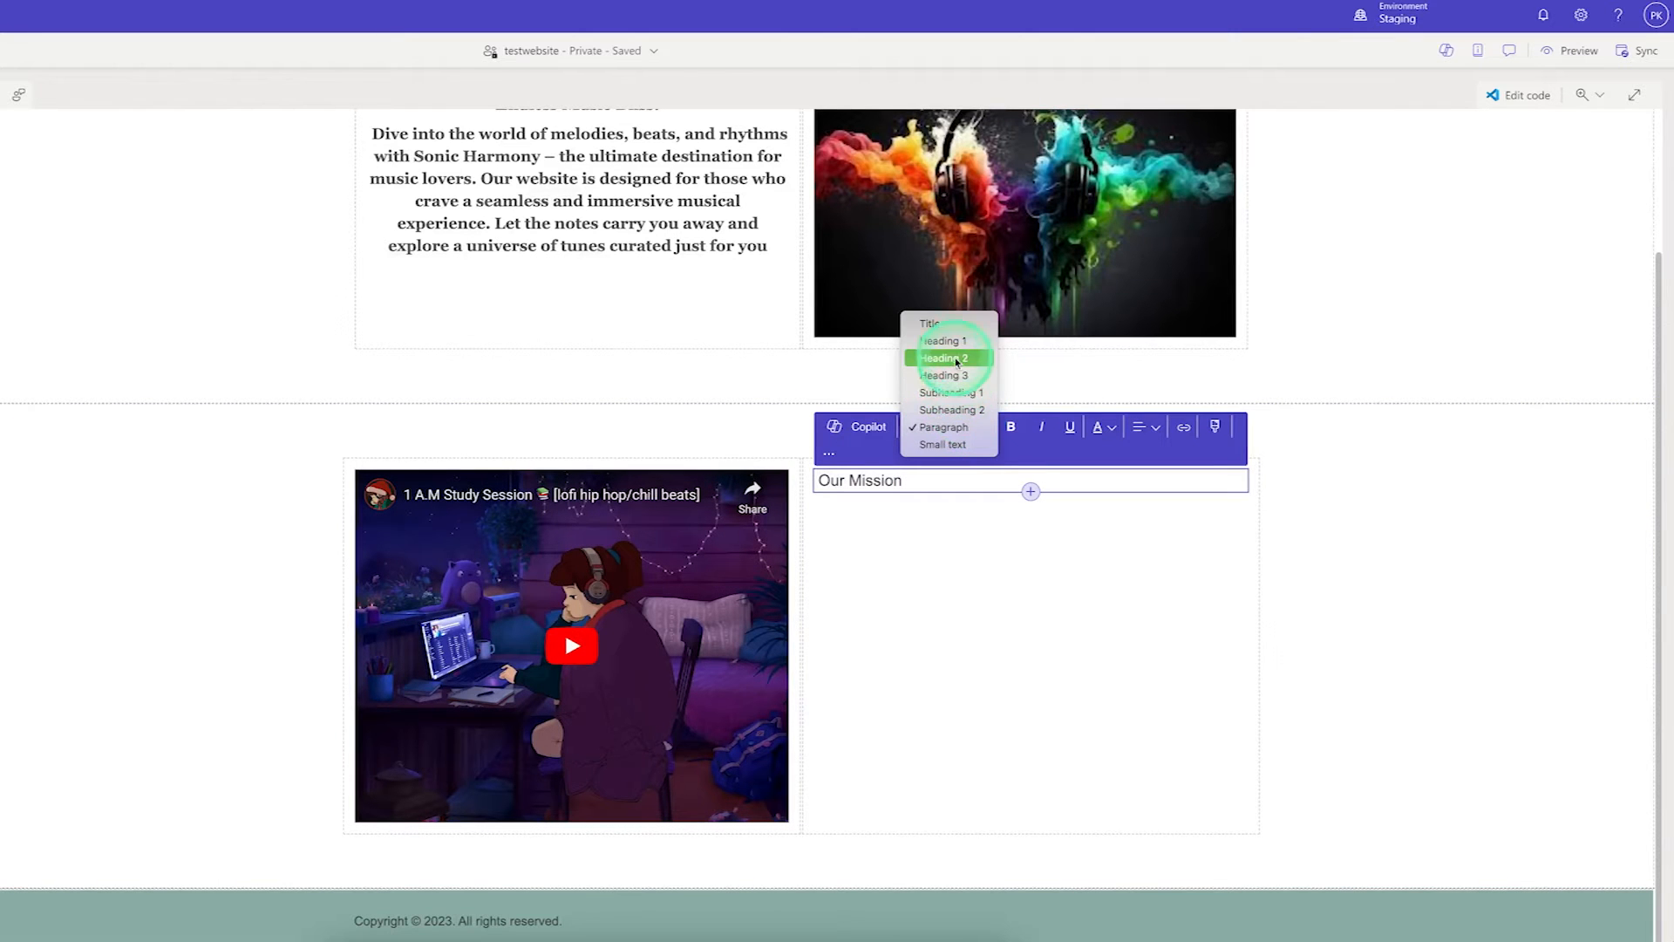
{"action": "left_click", "coordinate": [955, 341]}
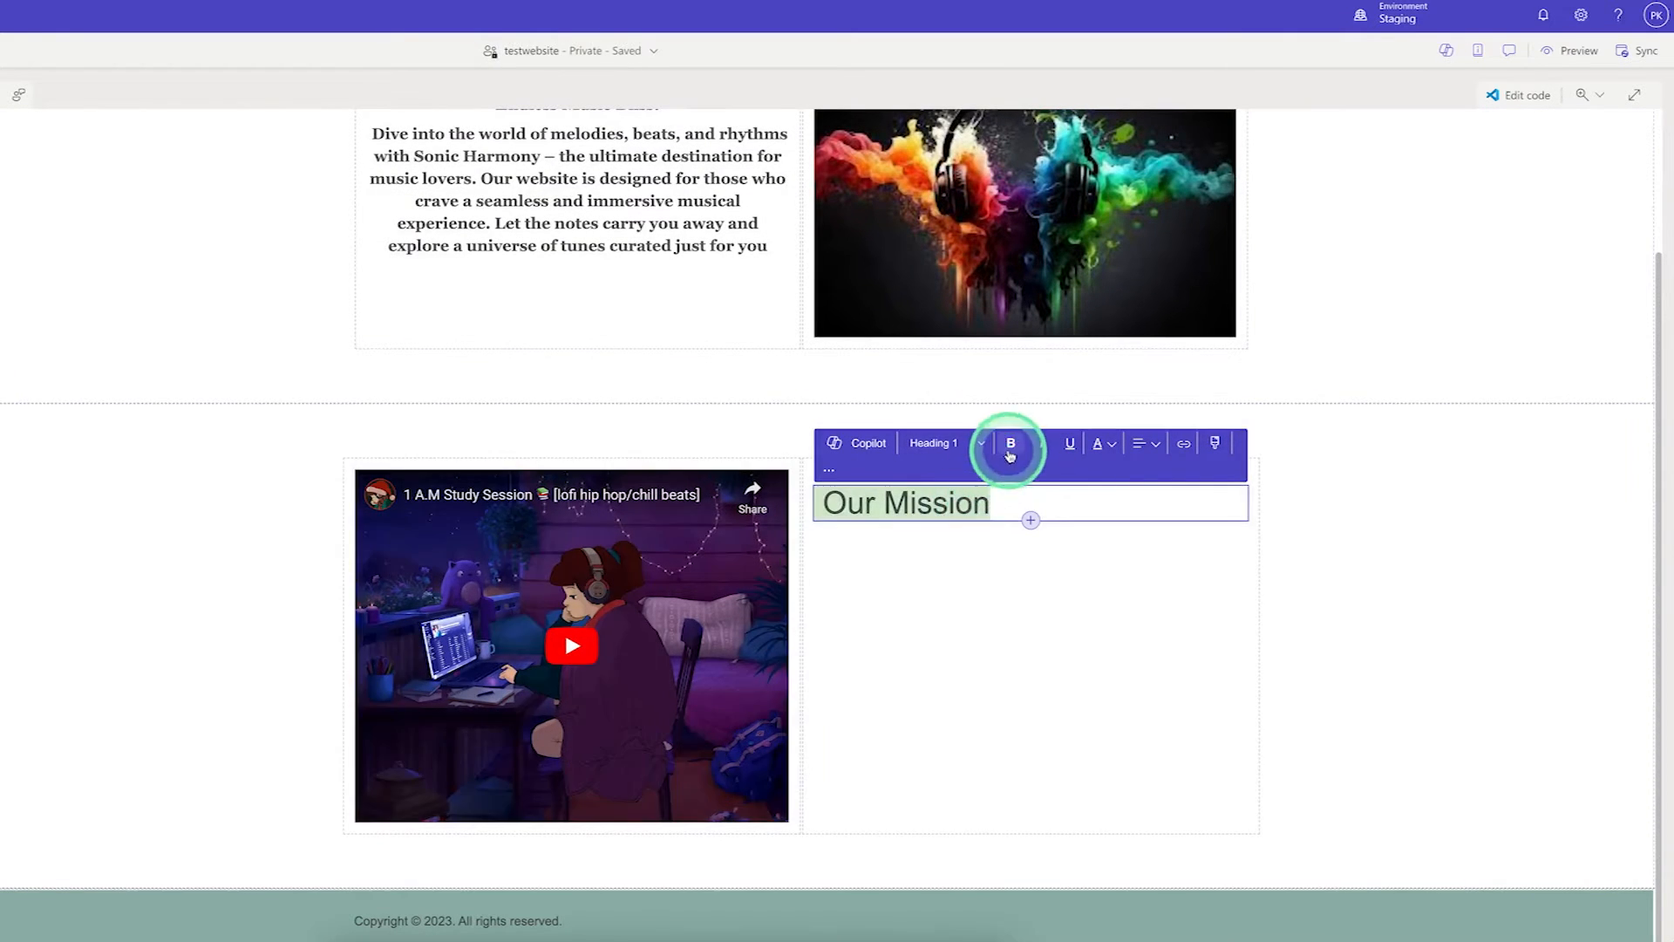
{"action": "left_click", "coordinate": [1011, 443]}
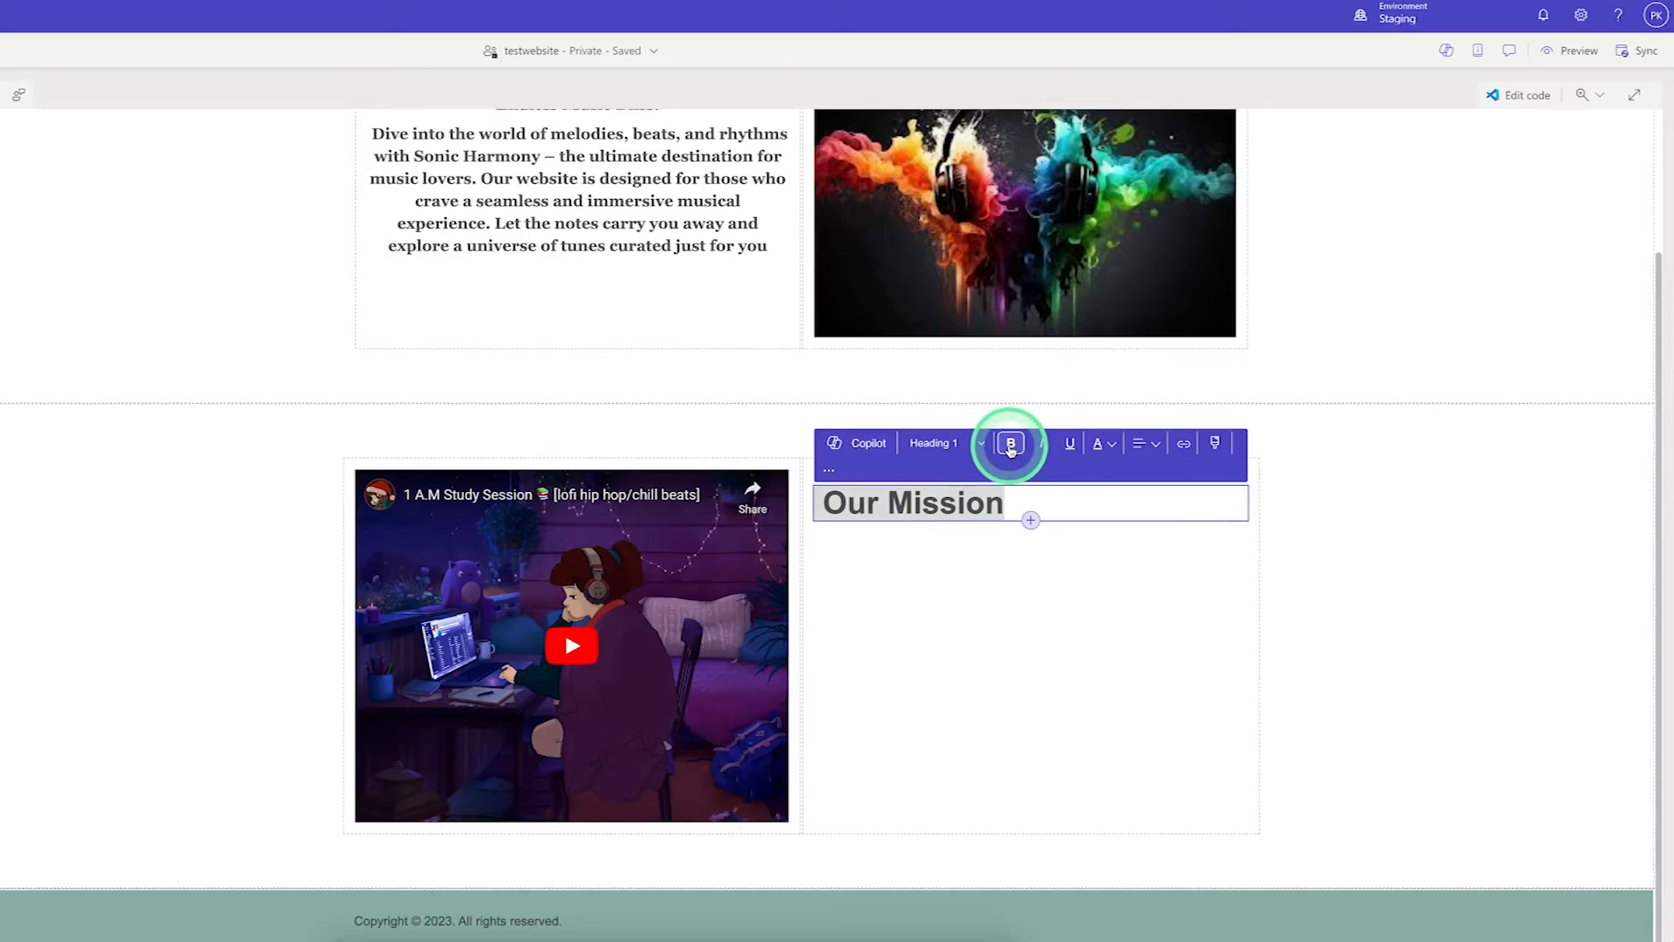
- Center the "Our Mission" heading and preview the page in desktop size
{"action": "left_click", "coordinate": [1149, 447]}
{"action": "left_click", "coordinate": [1149, 482]}
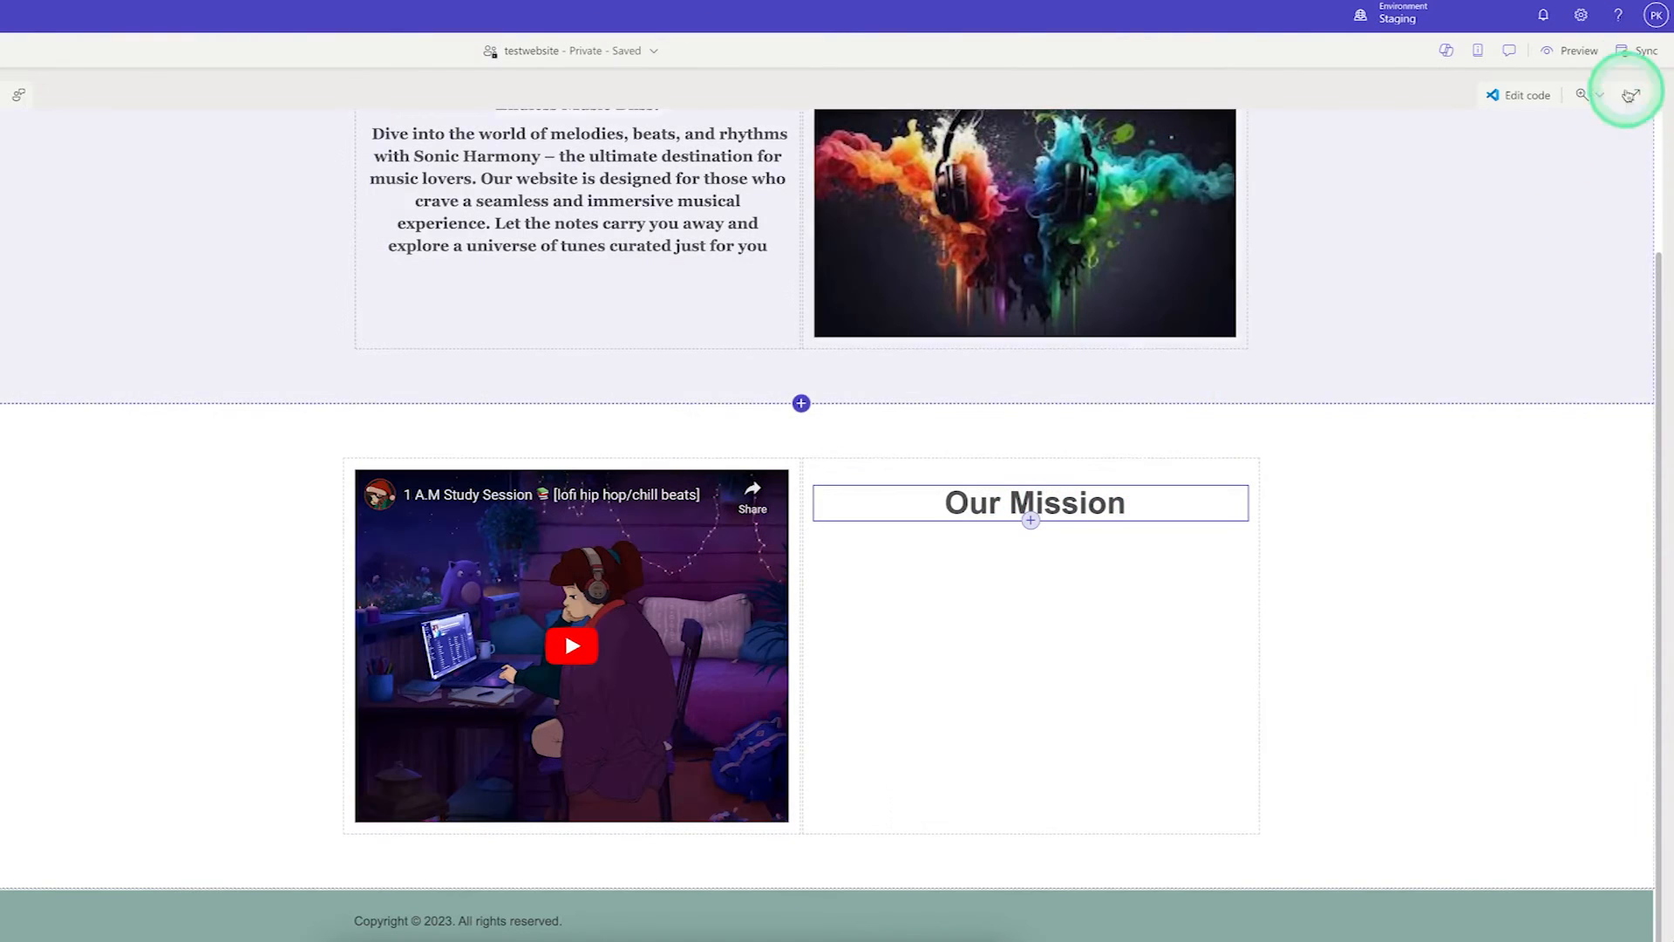
{"action": "left_click", "coordinate": [1563, 62]}
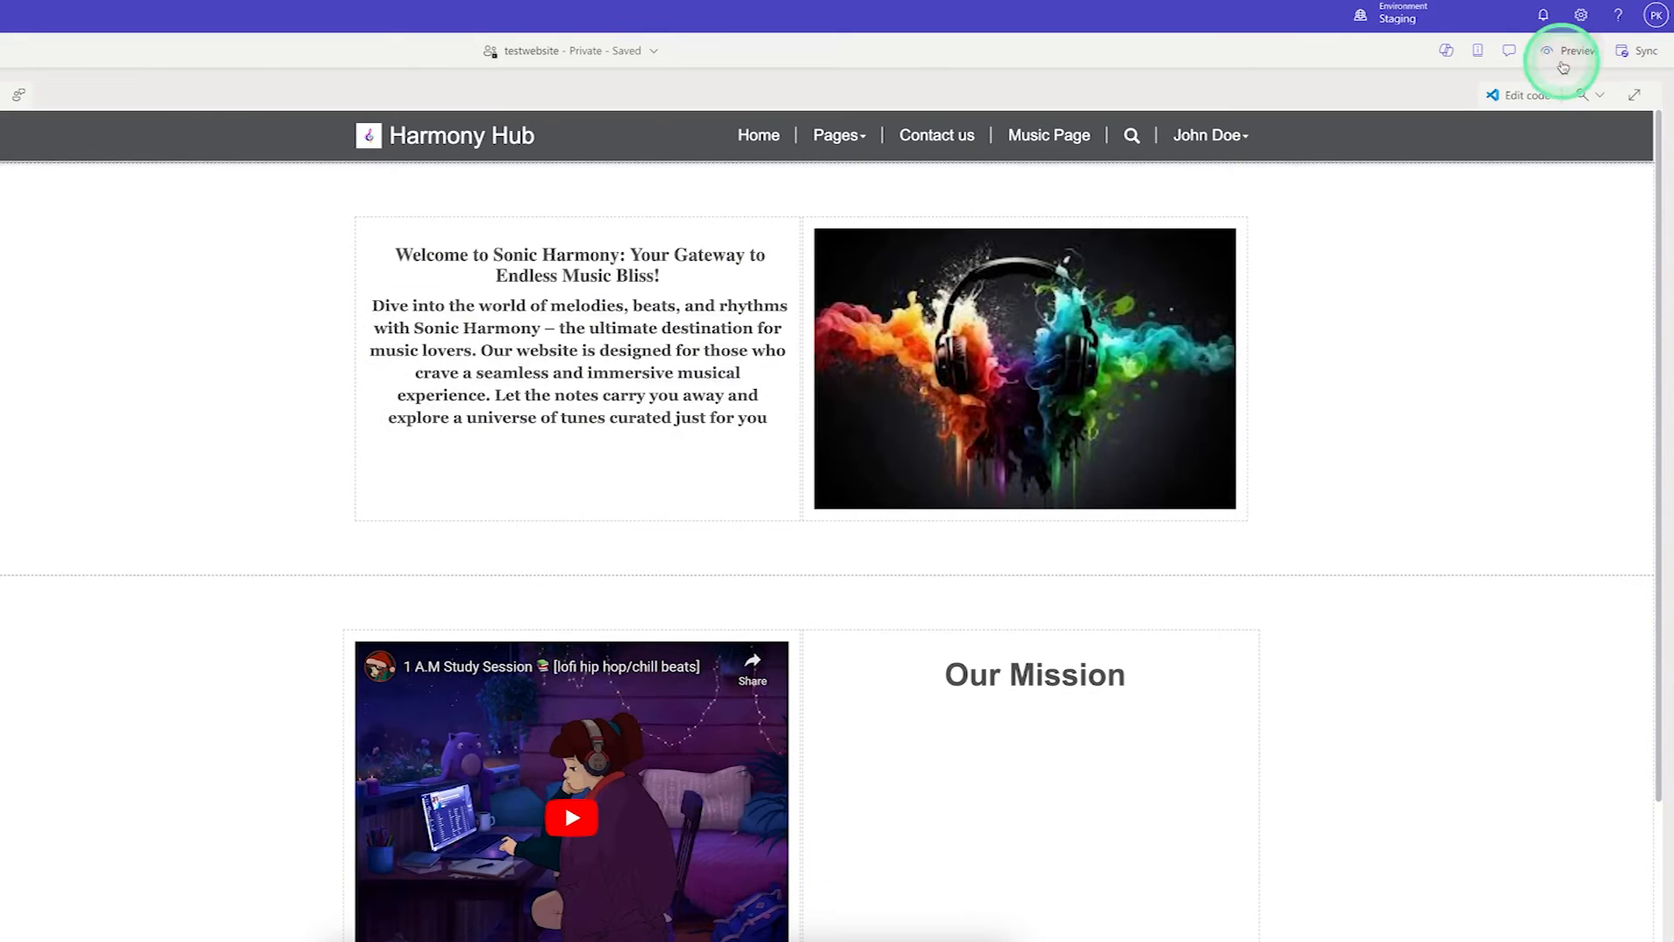
{"action": "left_click", "coordinate": [1532, 102]}
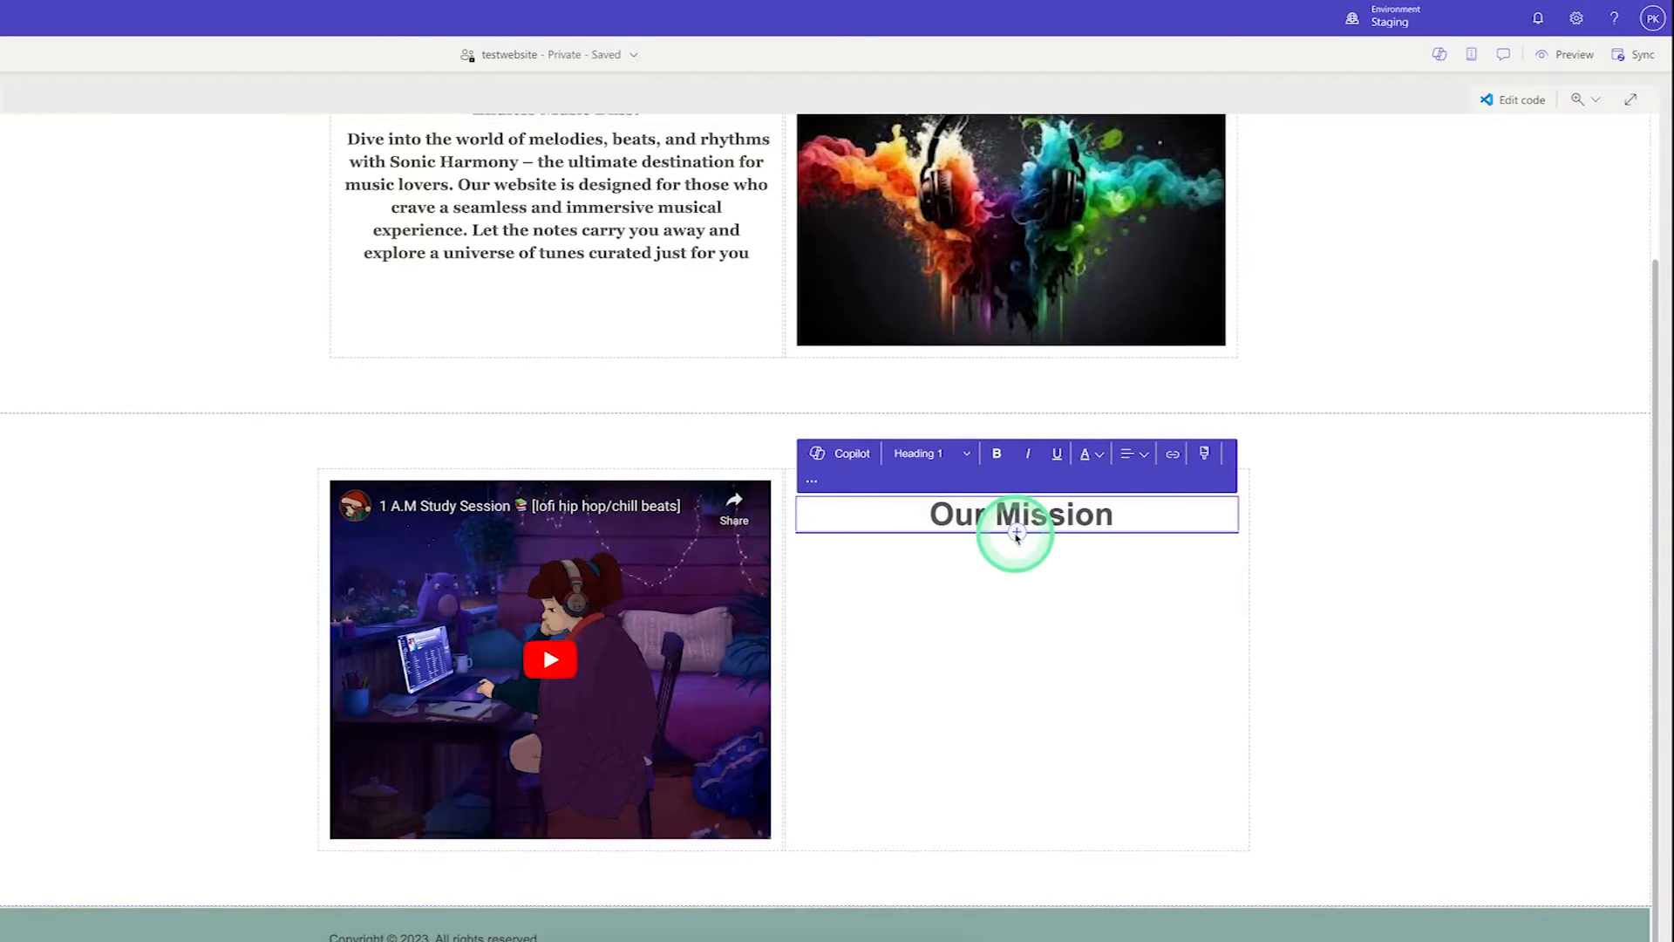
- Add a text component below the "Our Mission" heading and fill it with the mission paragraph copied from Notes
{"action": "left_click", "coordinate": [1017, 534]}
{"action": "left_click", "coordinate": [891, 623]}
{"action": "left_click", "coordinate": [877, 553]}
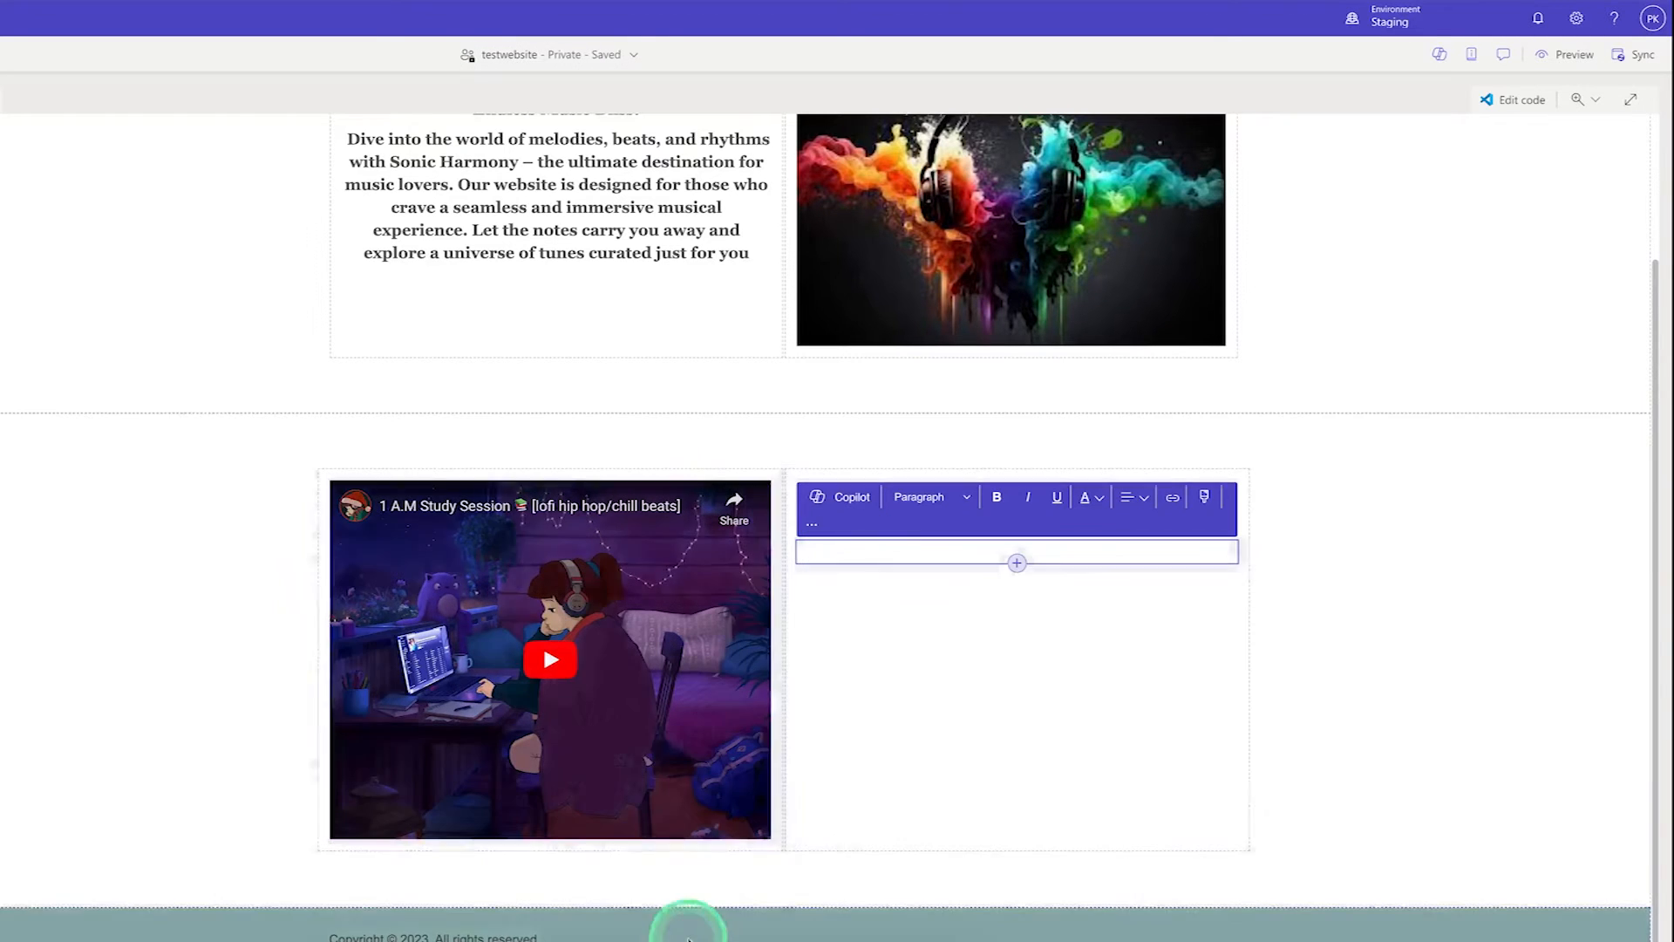
{"action": "left_click", "coordinate": [697, 929]}
{"action": "mouse_move", "coordinate": [843, 567]}
{"action": "left_mouse_down"}
{"action": "mouse_move", "coordinate": [855, 581]}
{"action": "mouse_move", "coordinate": [843, 572]}
{"action": "left_mouse_up"}
{"action": "double_click", "coordinate": [843, 573]}
{"action": "triple_click", "coordinate": [843, 573]}
{"action": "key", "text": "ctrl+c"}
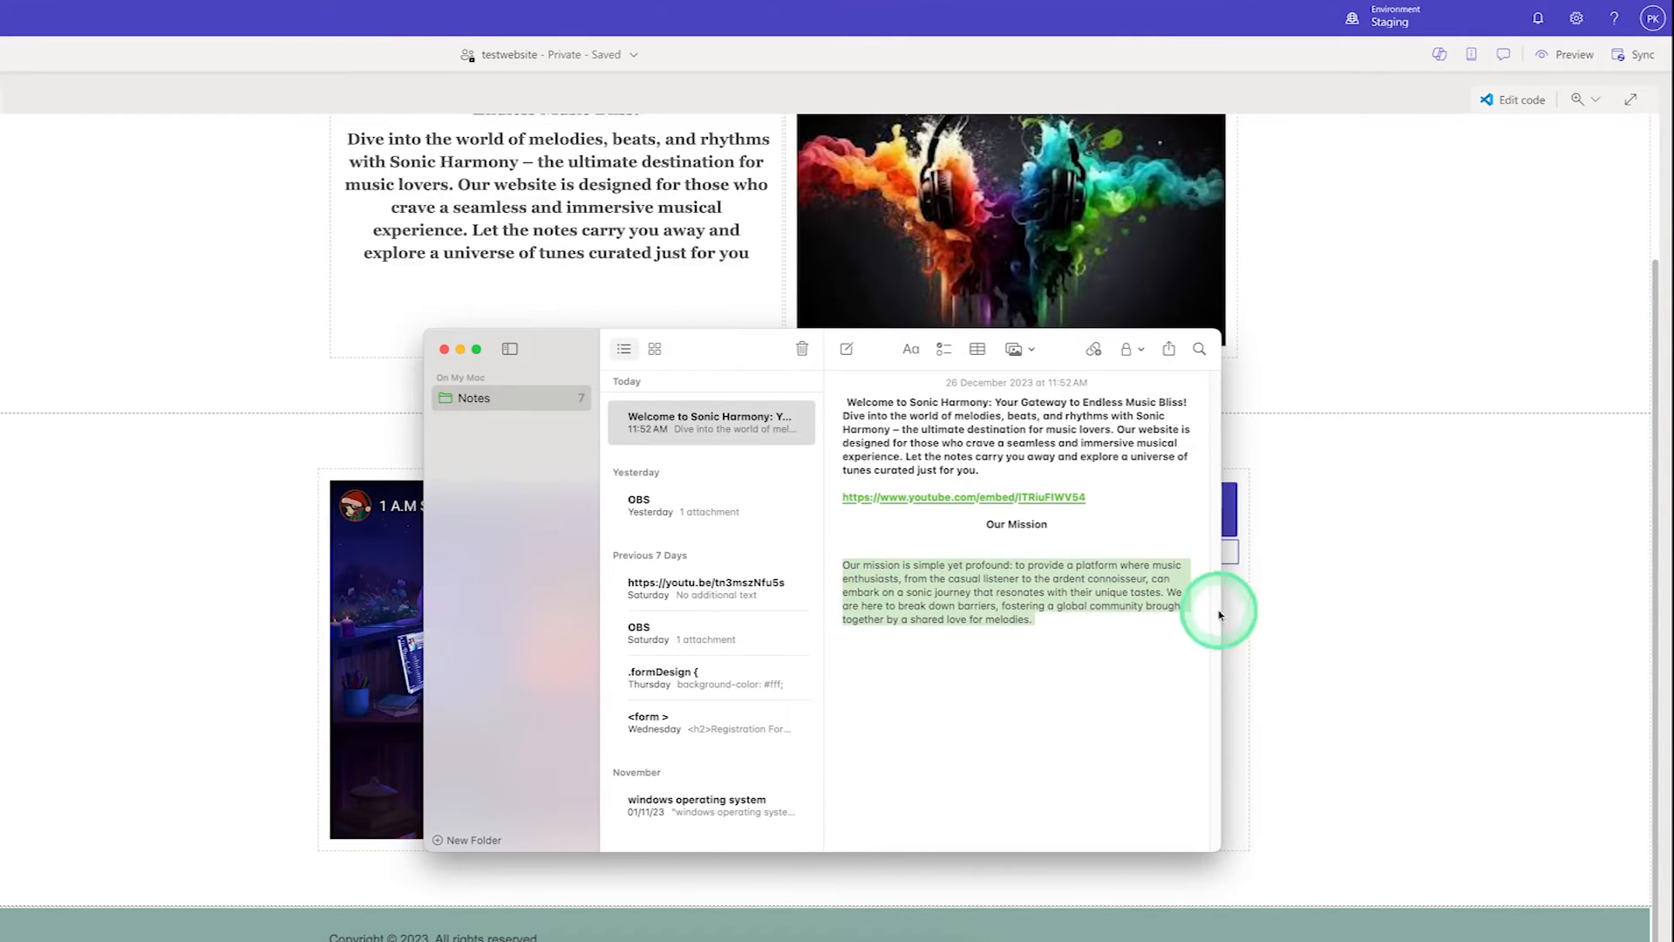
{"action": "left_click", "coordinate": [1273, 610]}
{"action": "left_click", "coordinate": [811, 554]}
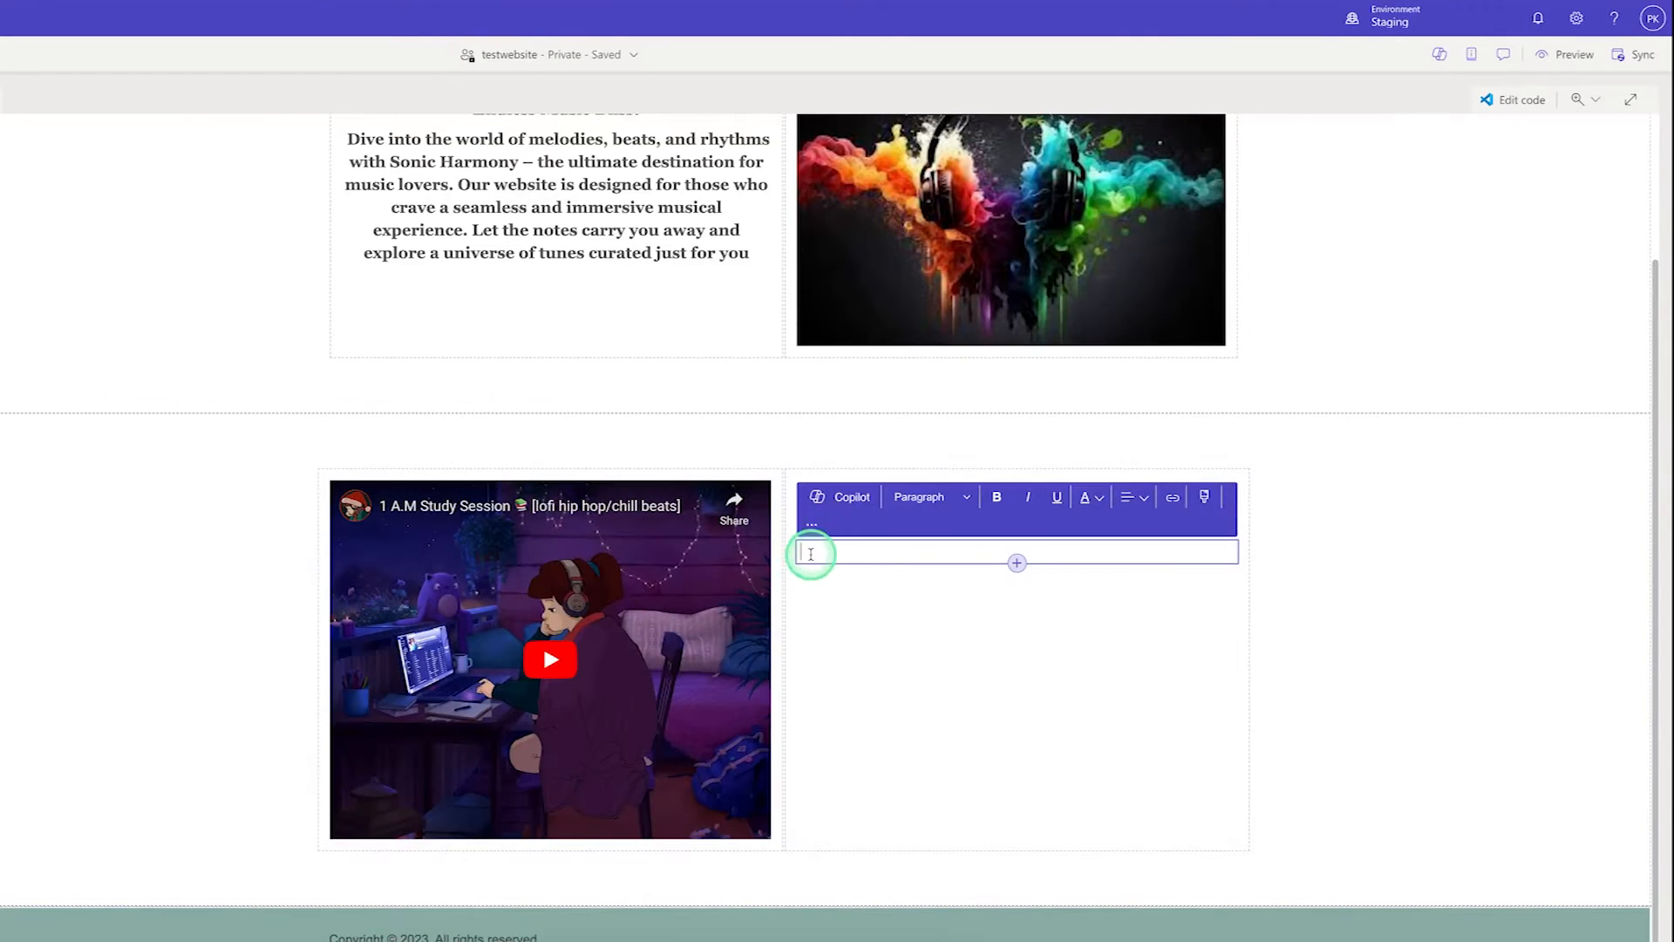
{"action": "key", "text": "ctrl+v"}
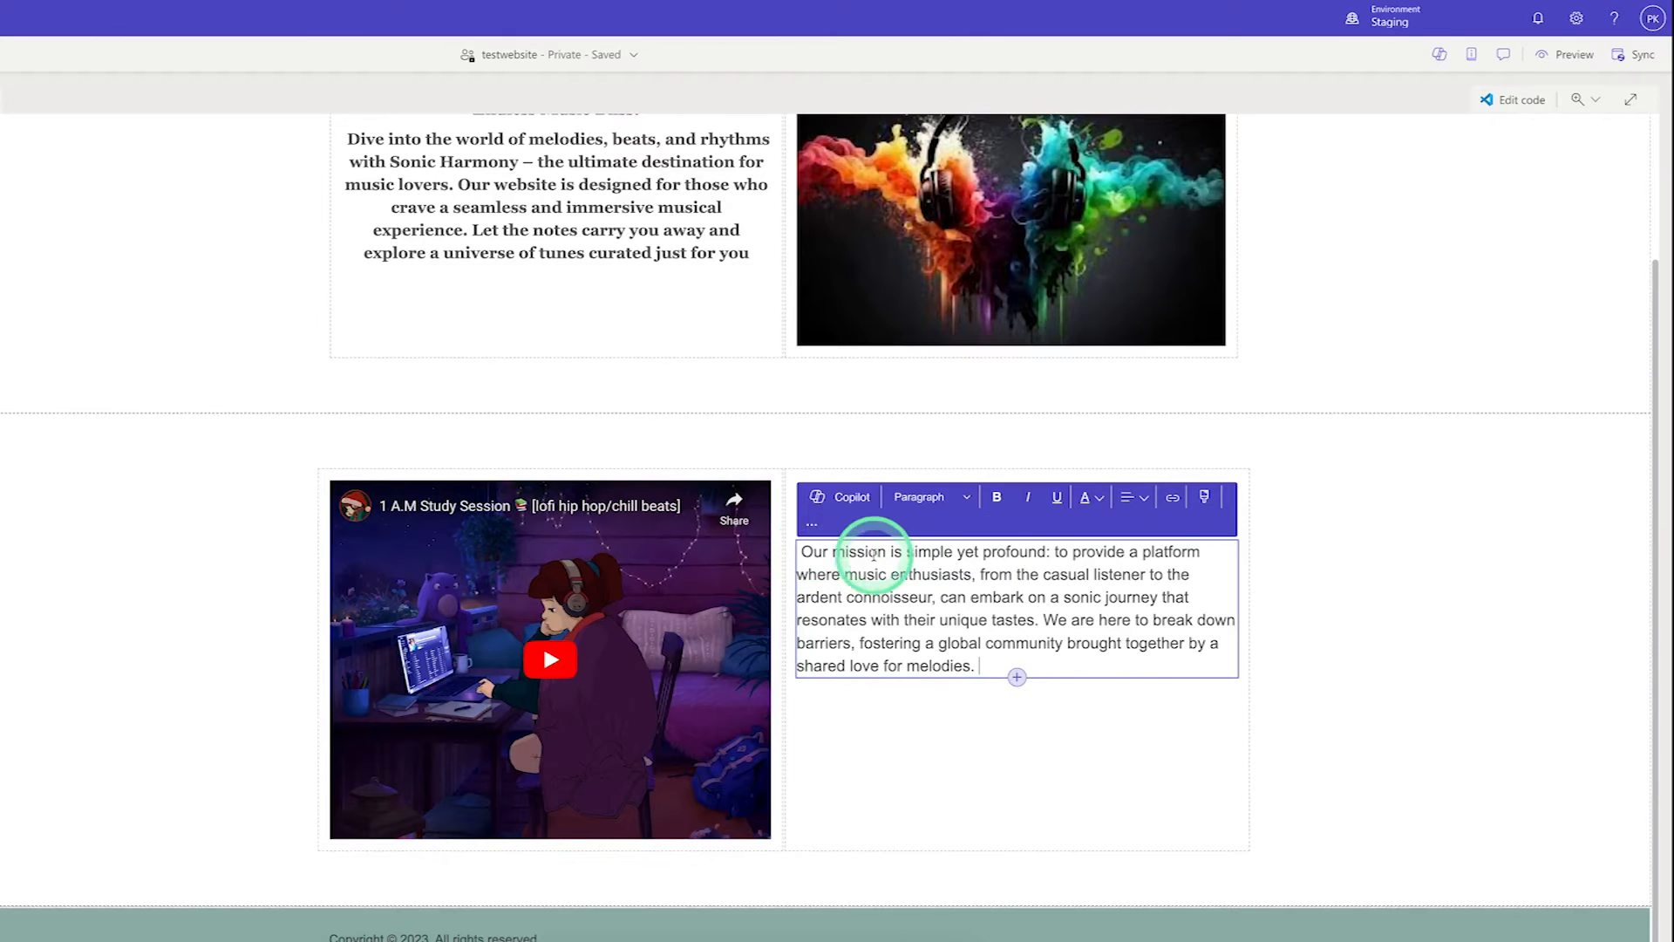
- Format the mission paragraph in italic Georgia and preview the page in desktop size
{"action": "triple_click", "coordinate": [983, 603]}
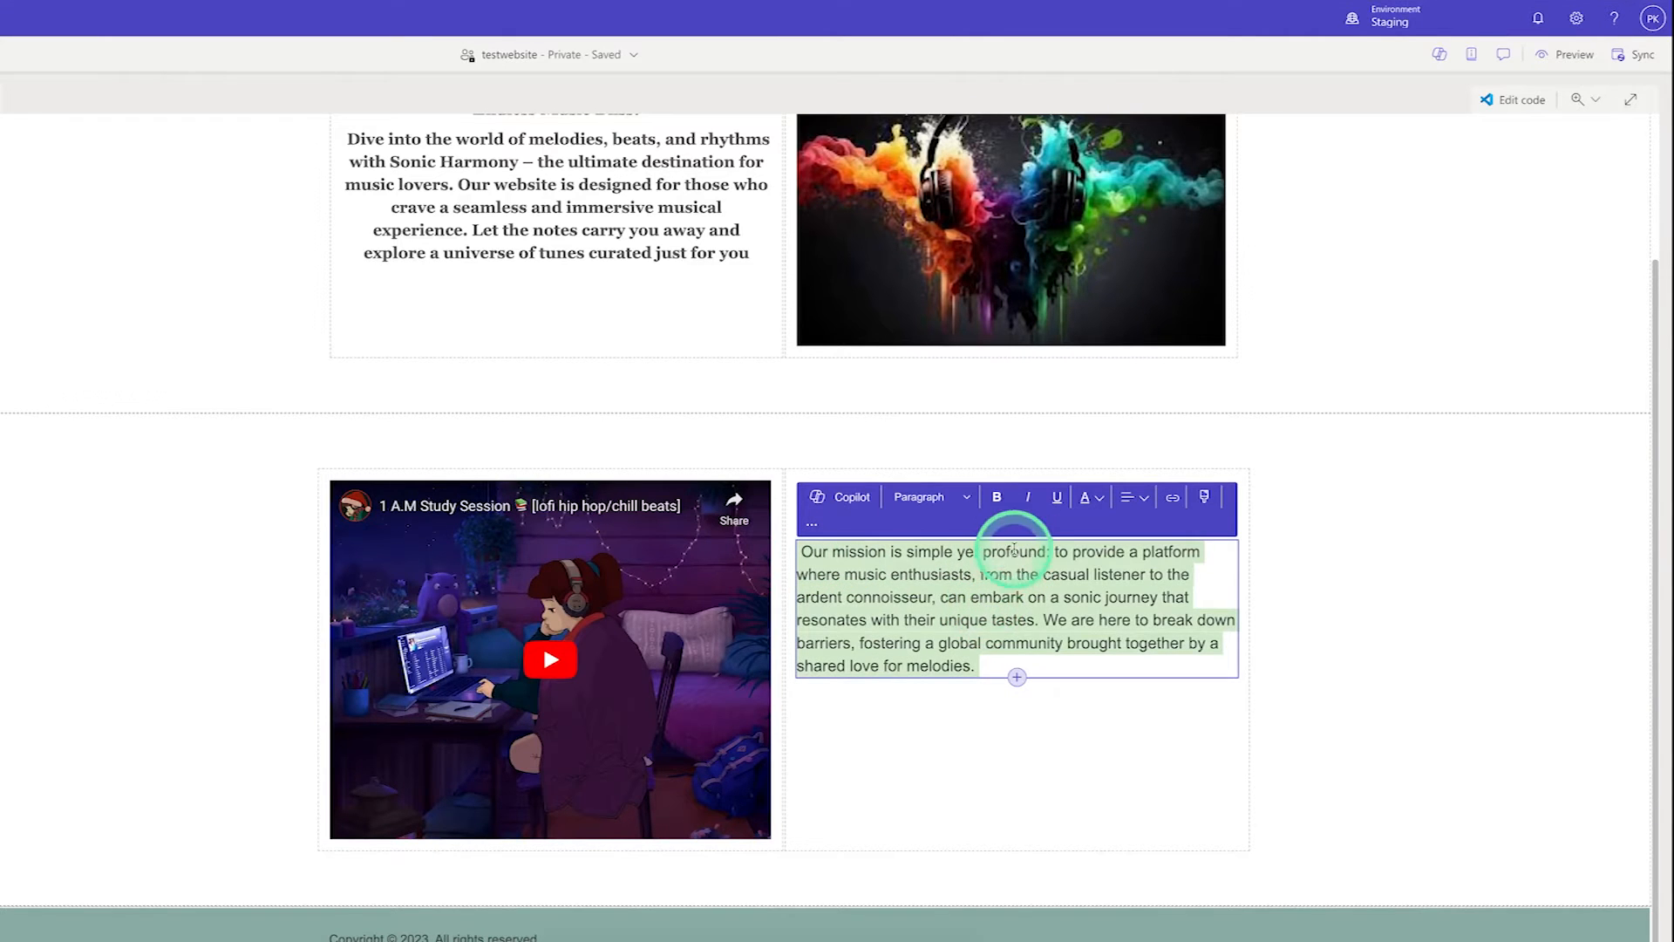
{"action": "left_click", "coordinate": [1028, 504]}
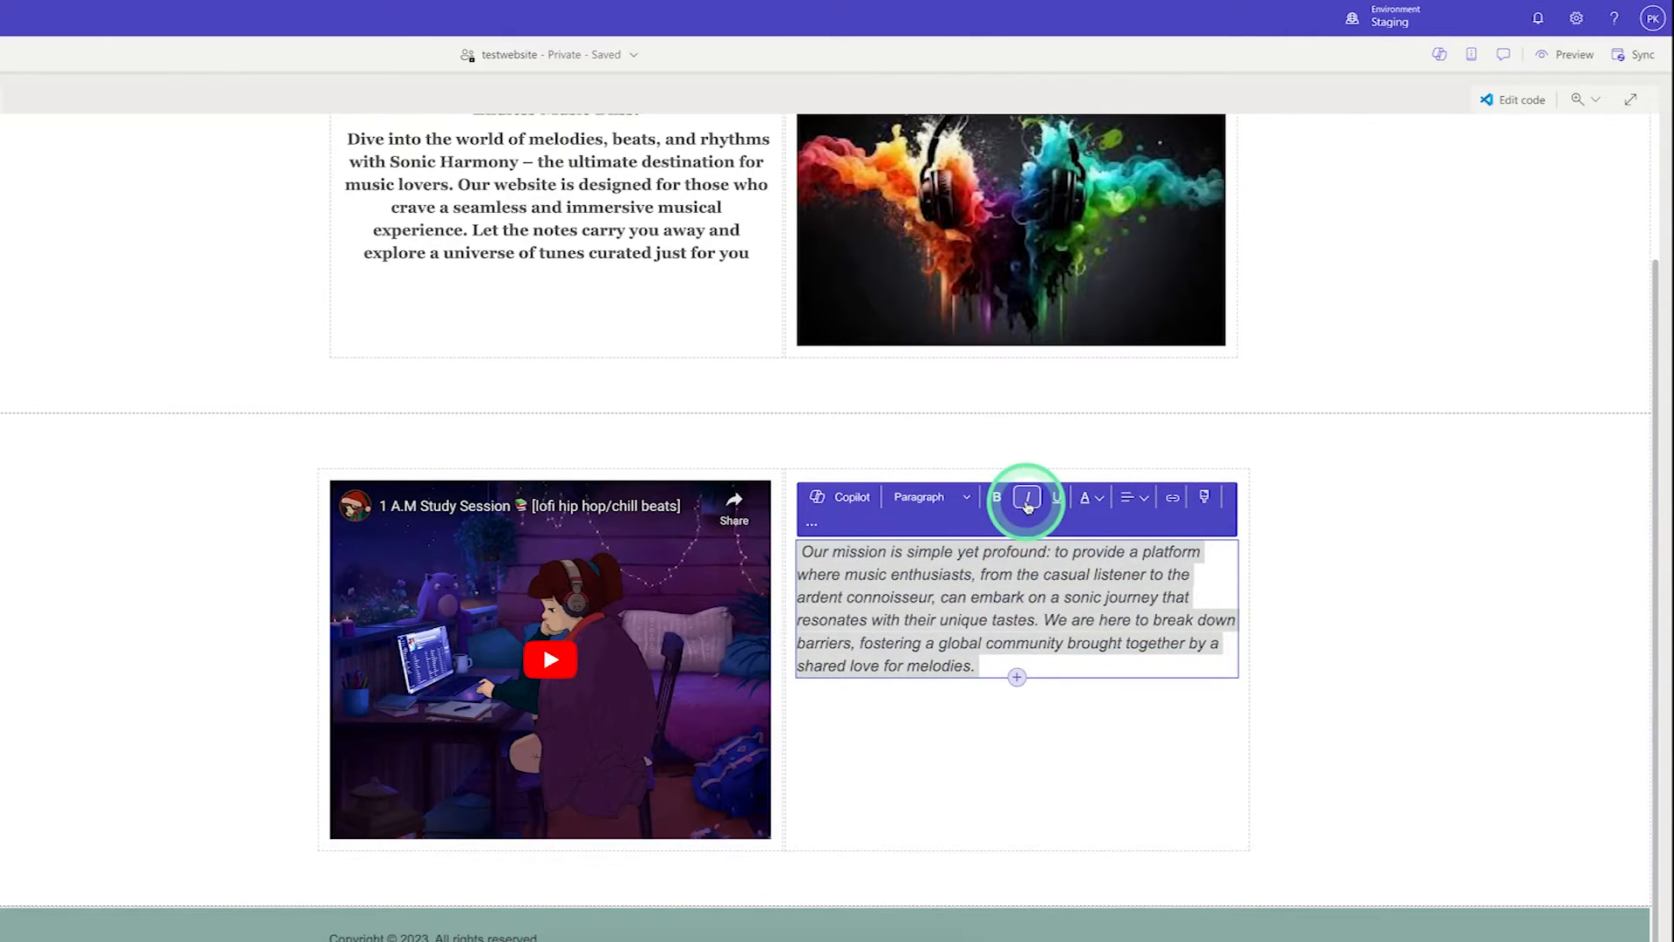
{"action": "left_click", "coordinate": [1204, 498]}
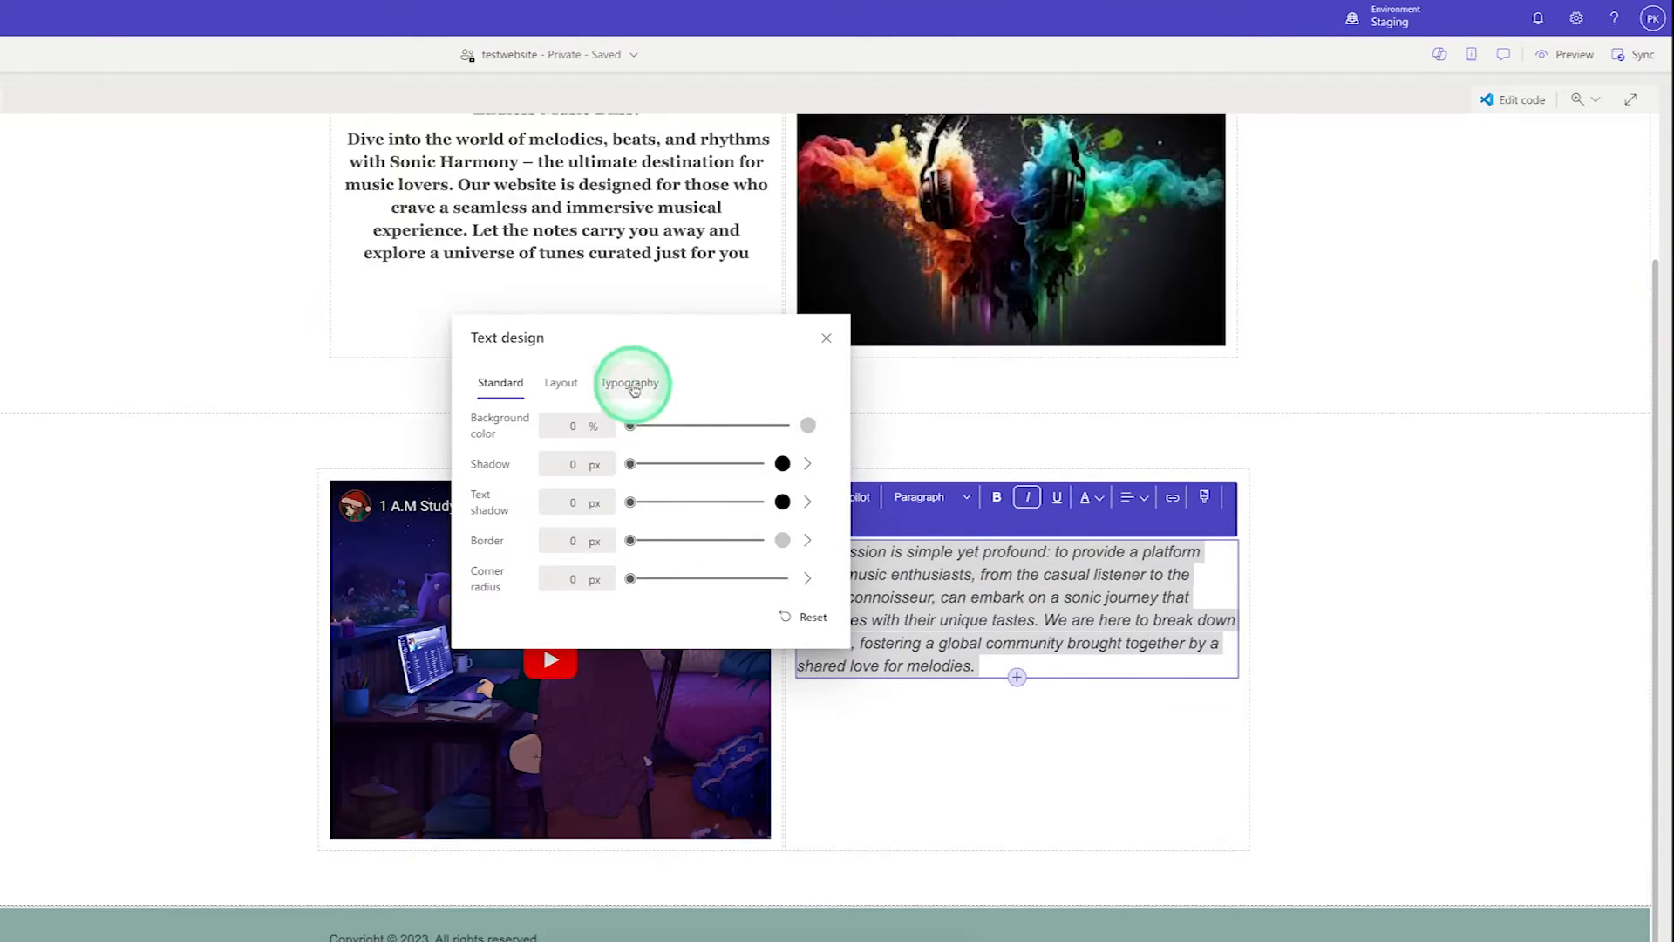
{"action": "left_click", "coordinate": [632, 385]}
{"action": "left_click", "coordinate": [808, 427]}
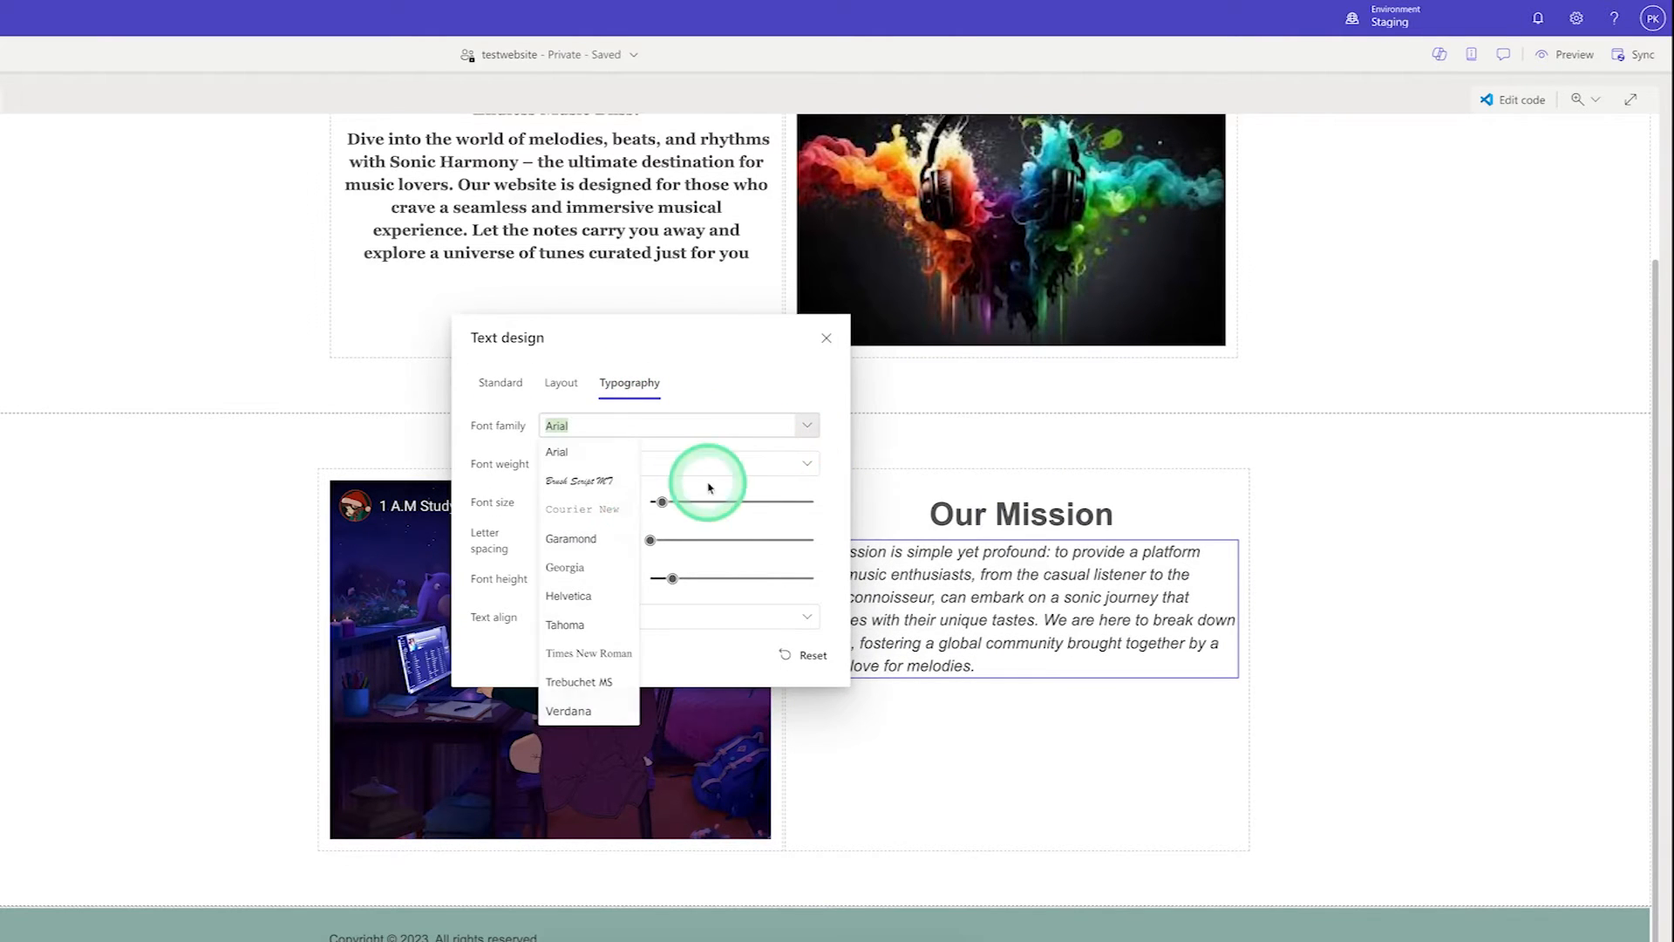
{"action": "left_click", "coordinate": [575, 569]}
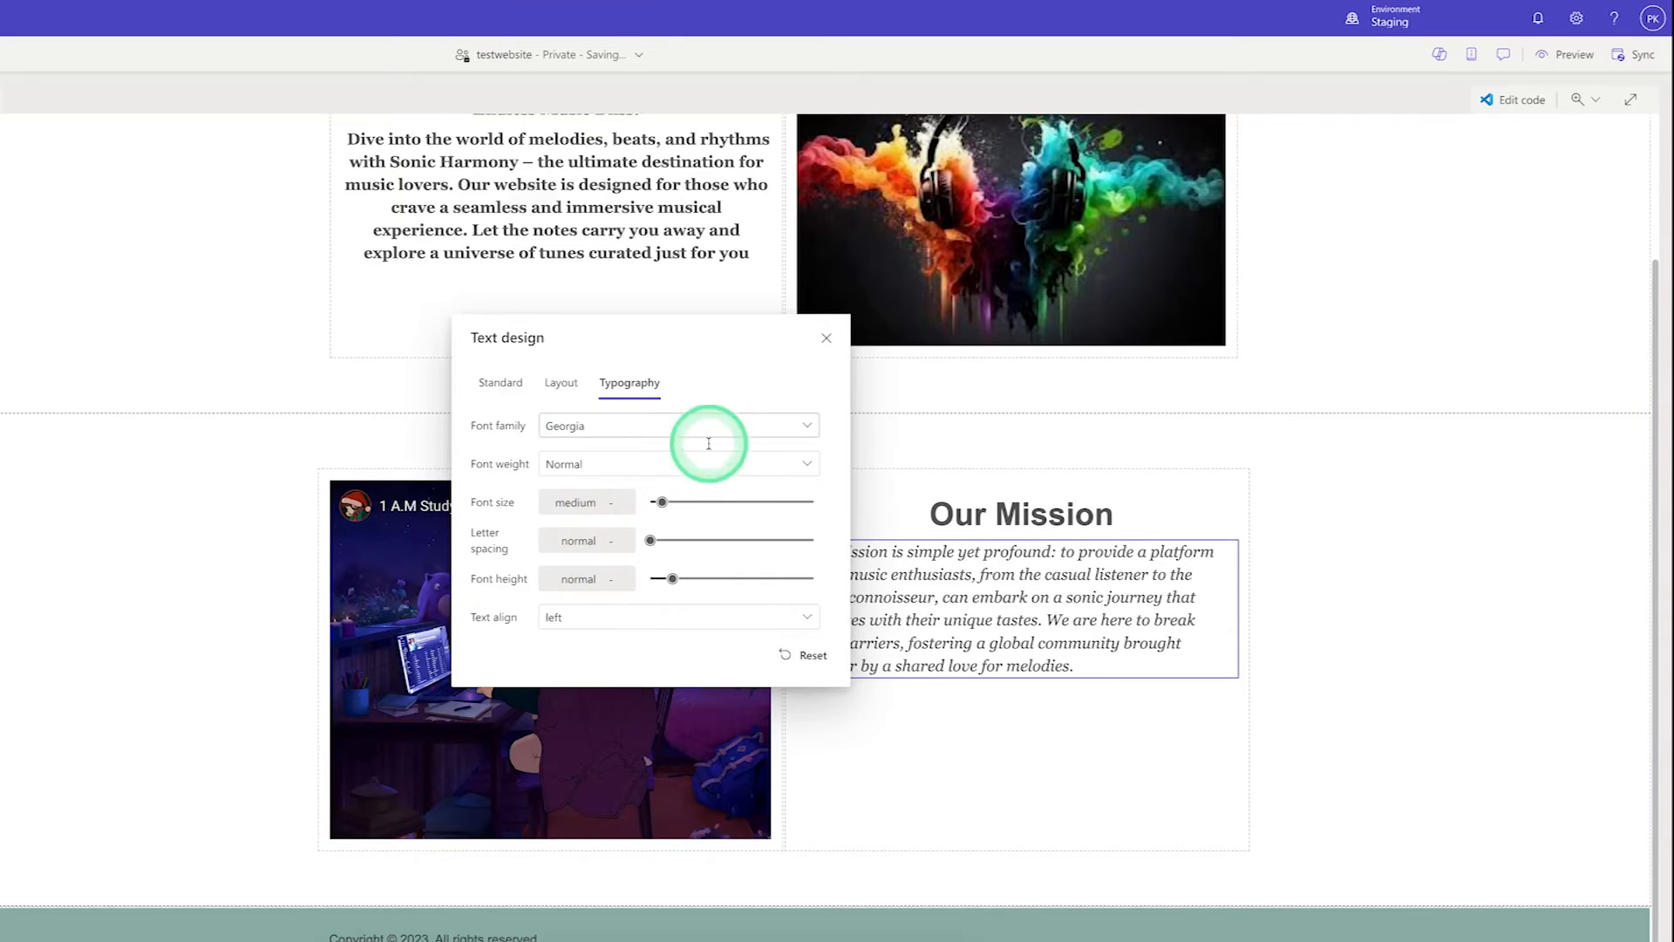
{"action": "left_click", "coordinate": [827, 340]}
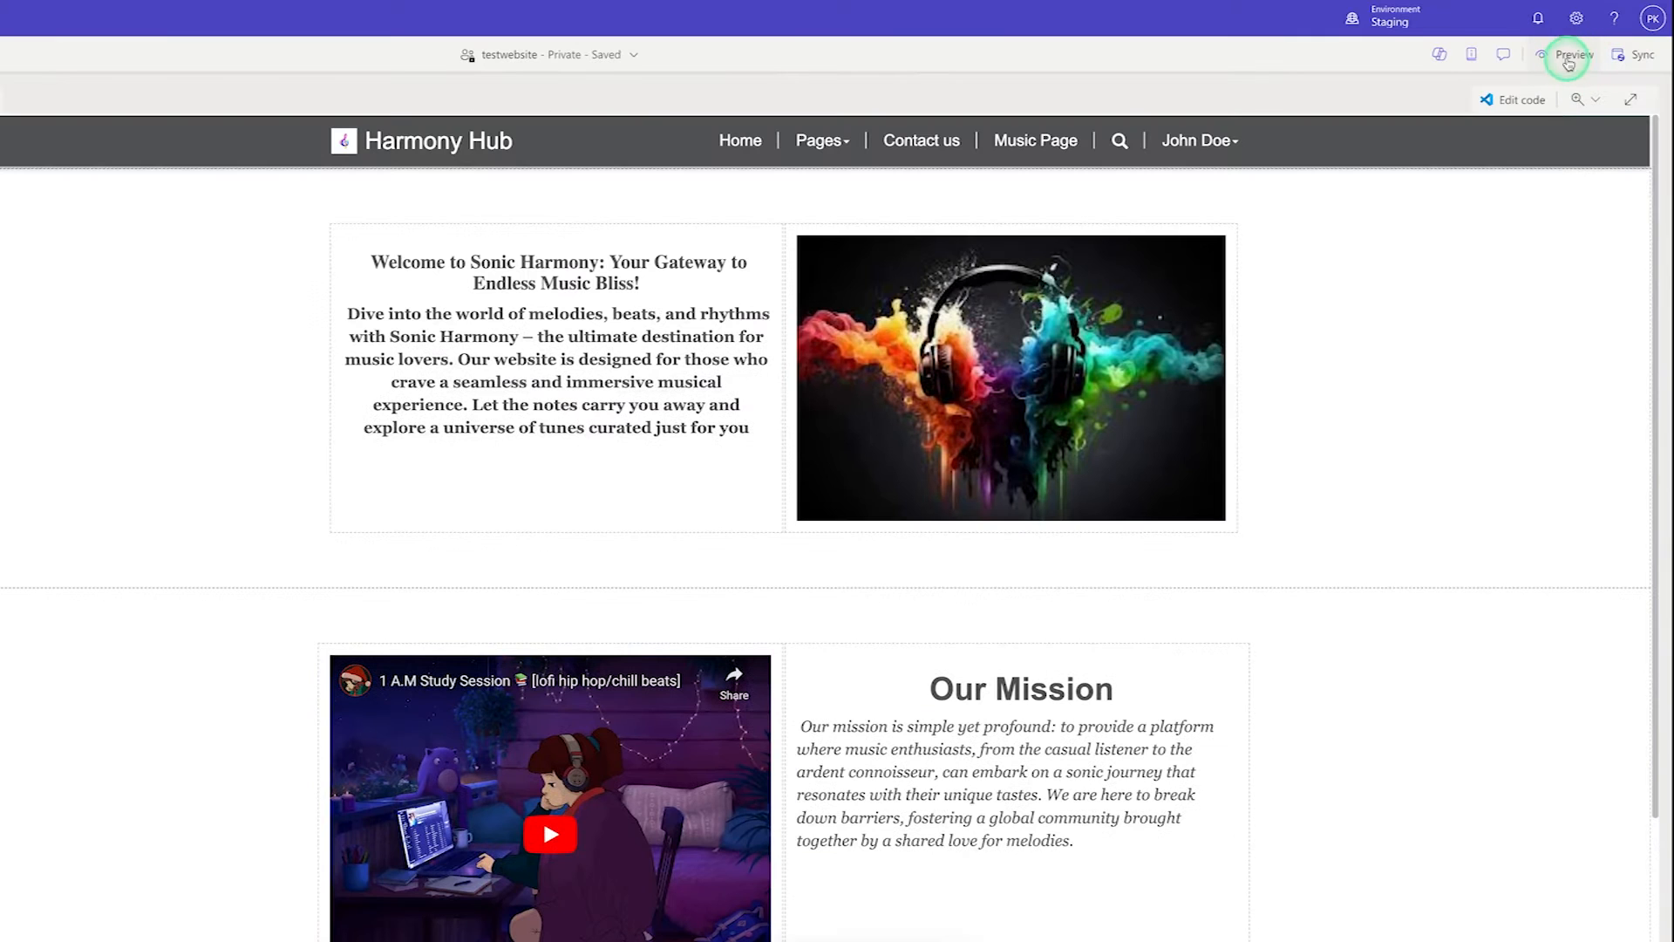
{"action": "left_click", "coordinate": [1565, 55]}
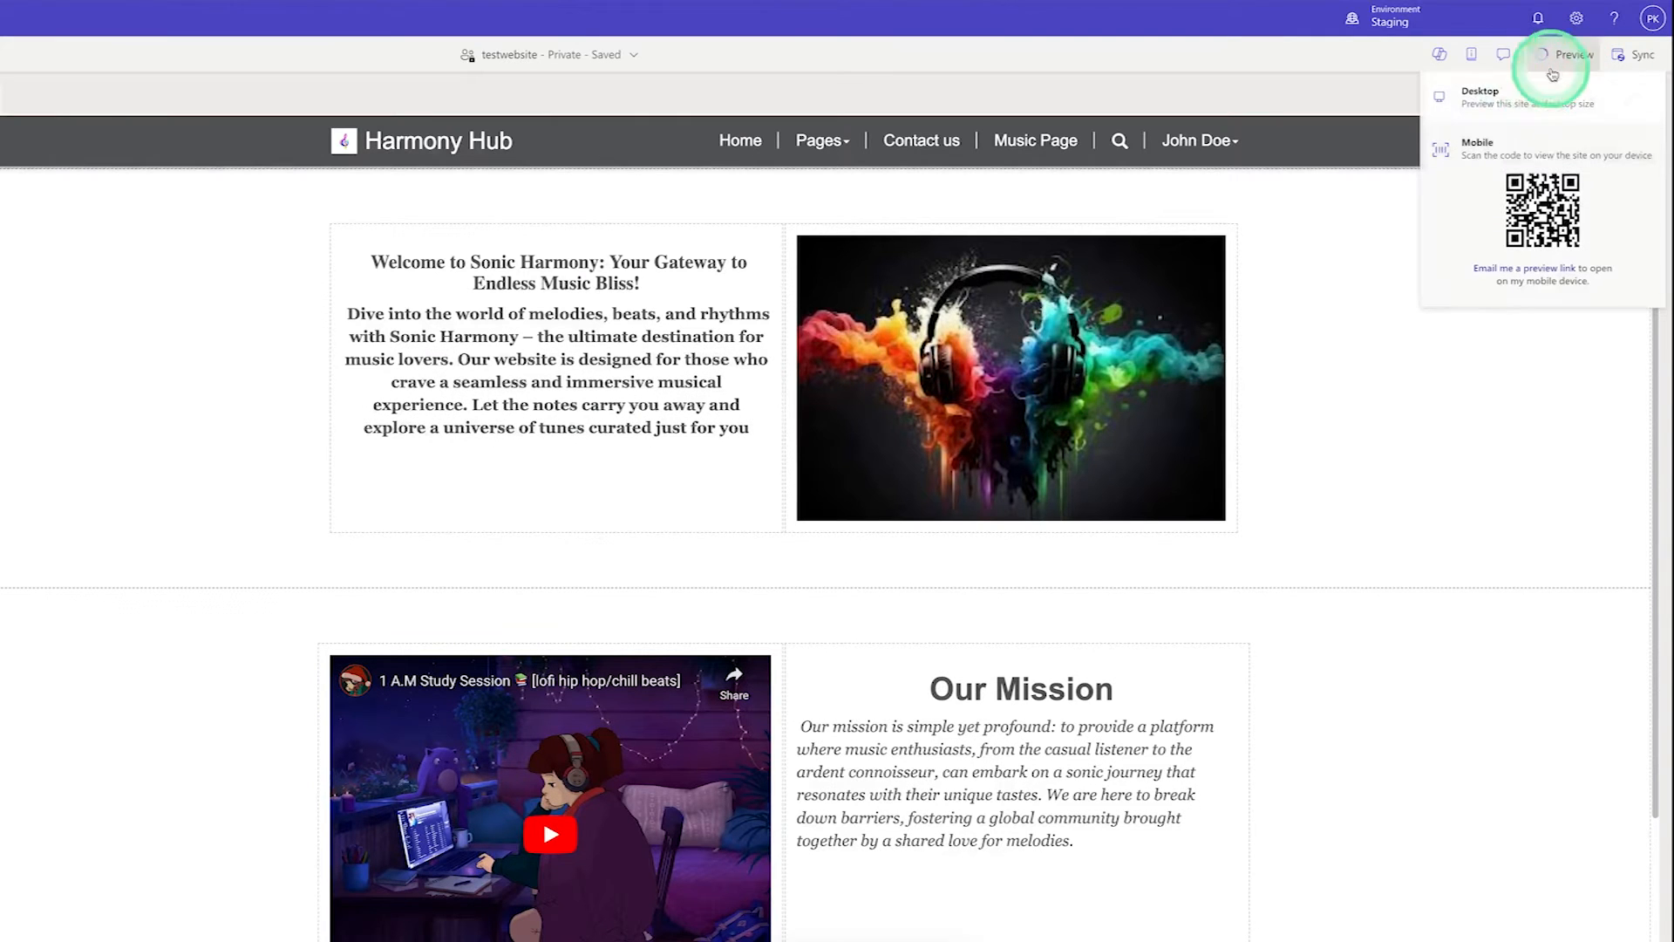
{"action": "left_click", "coordinate": [1513, 105]}
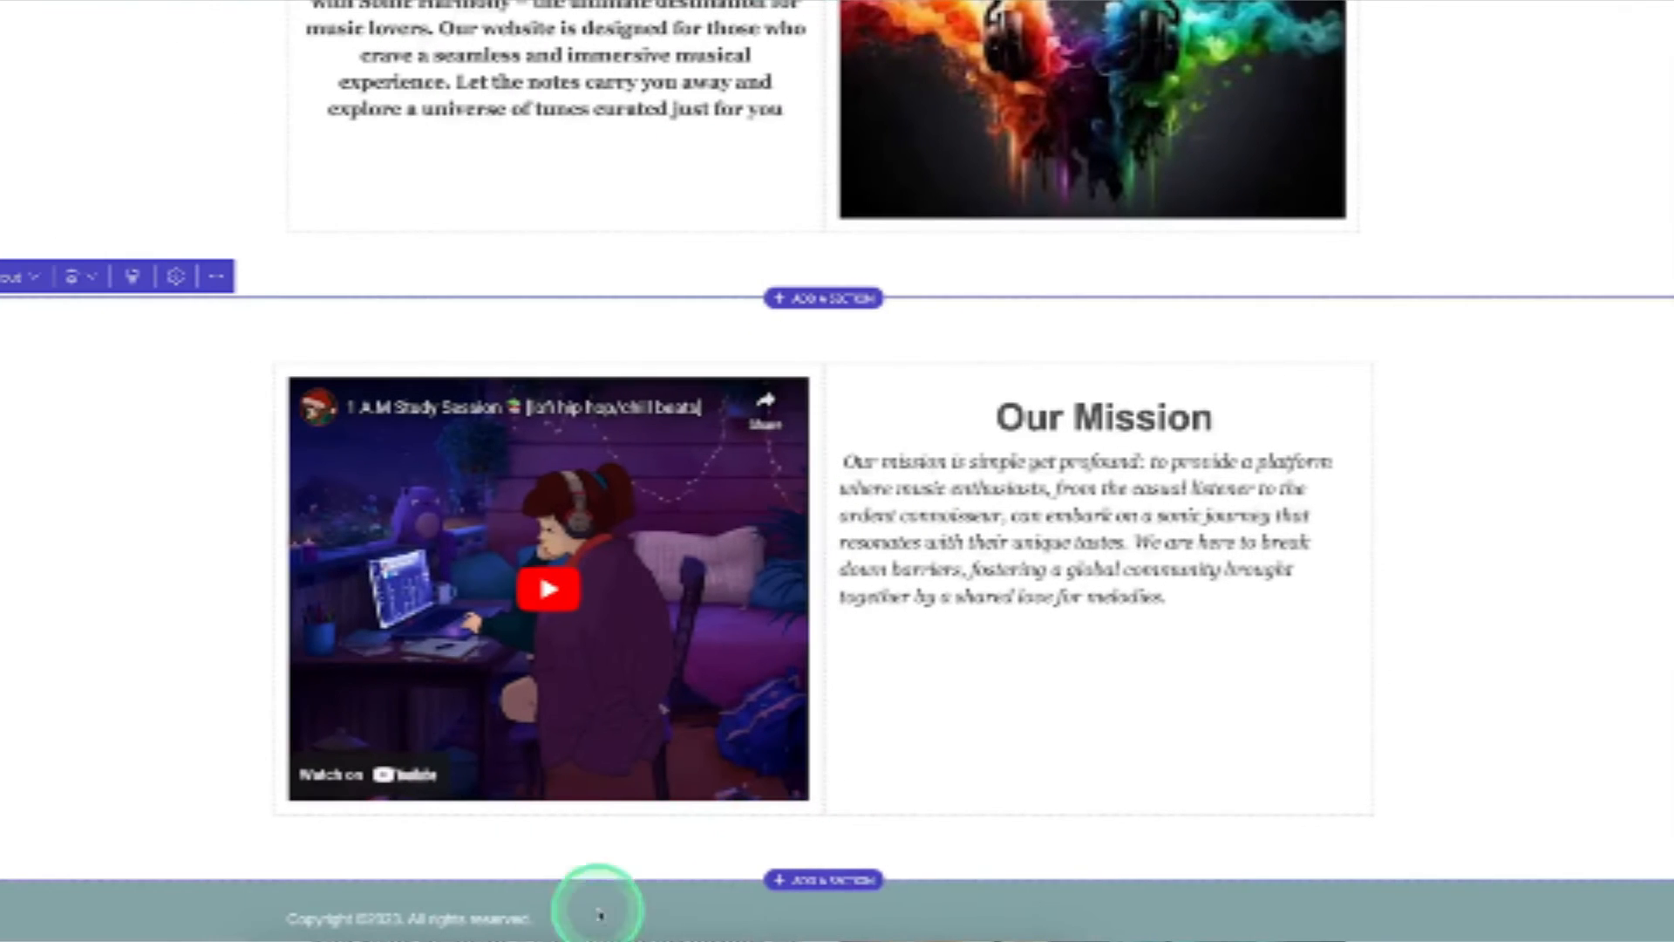
- Add a 2-column section below the video section and insert the uploaded image music4.jpg in its first column
{"action": "left_click", "coordinate": [851, 882]}
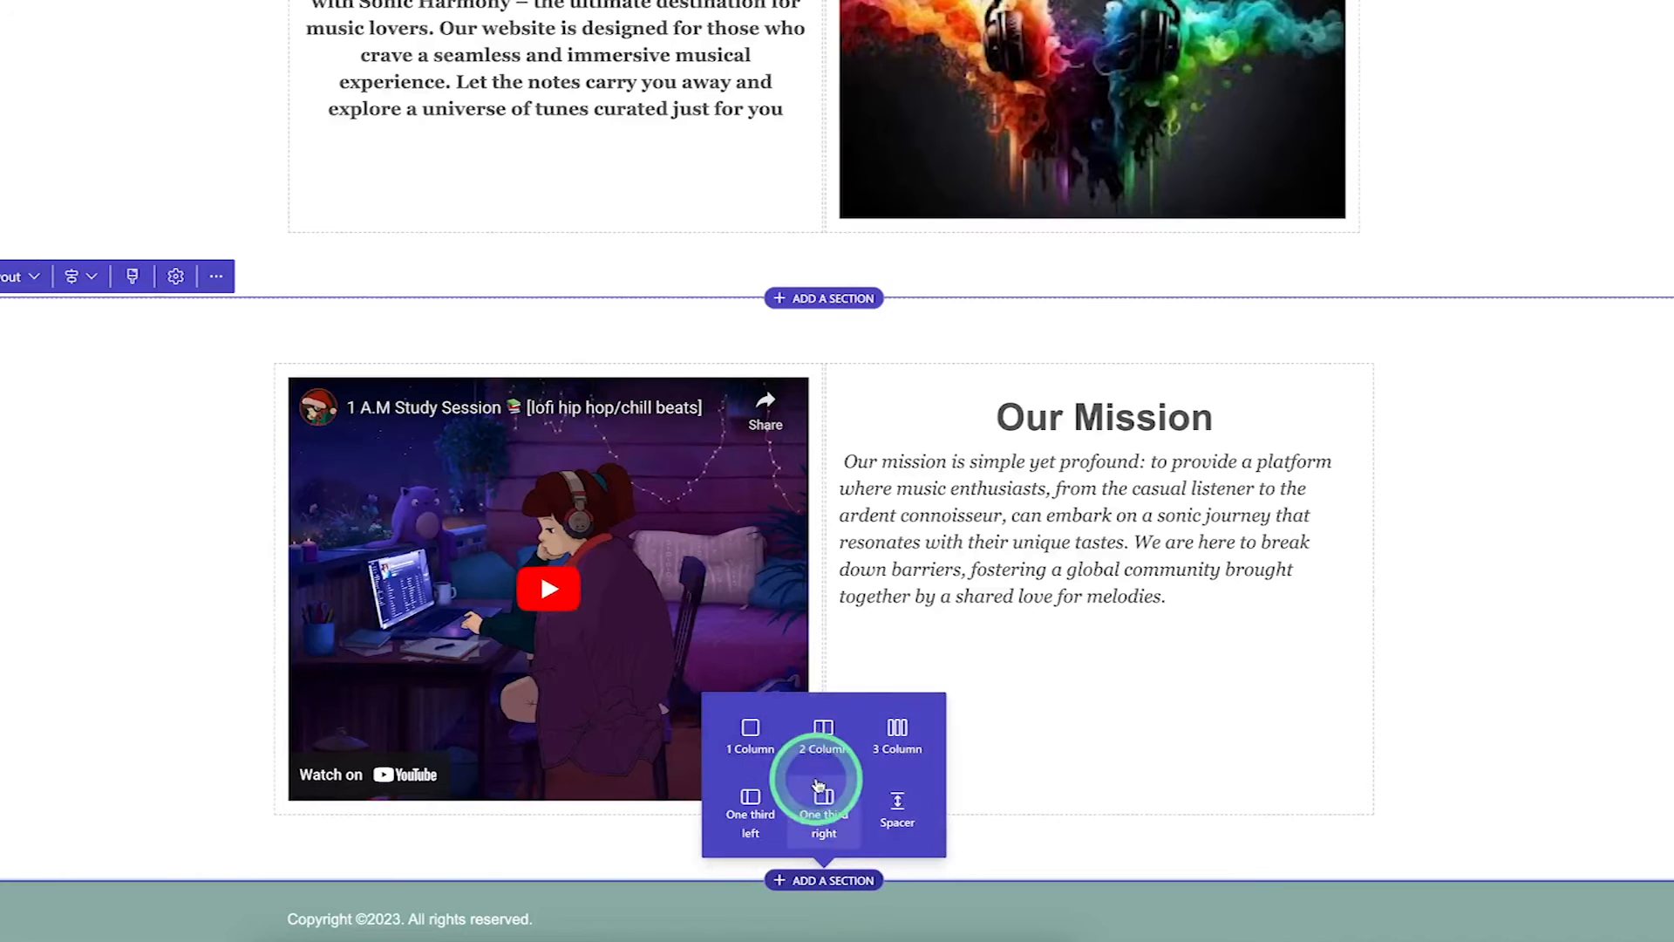
{"action": "left_click", "coordinate": [827, 750]}
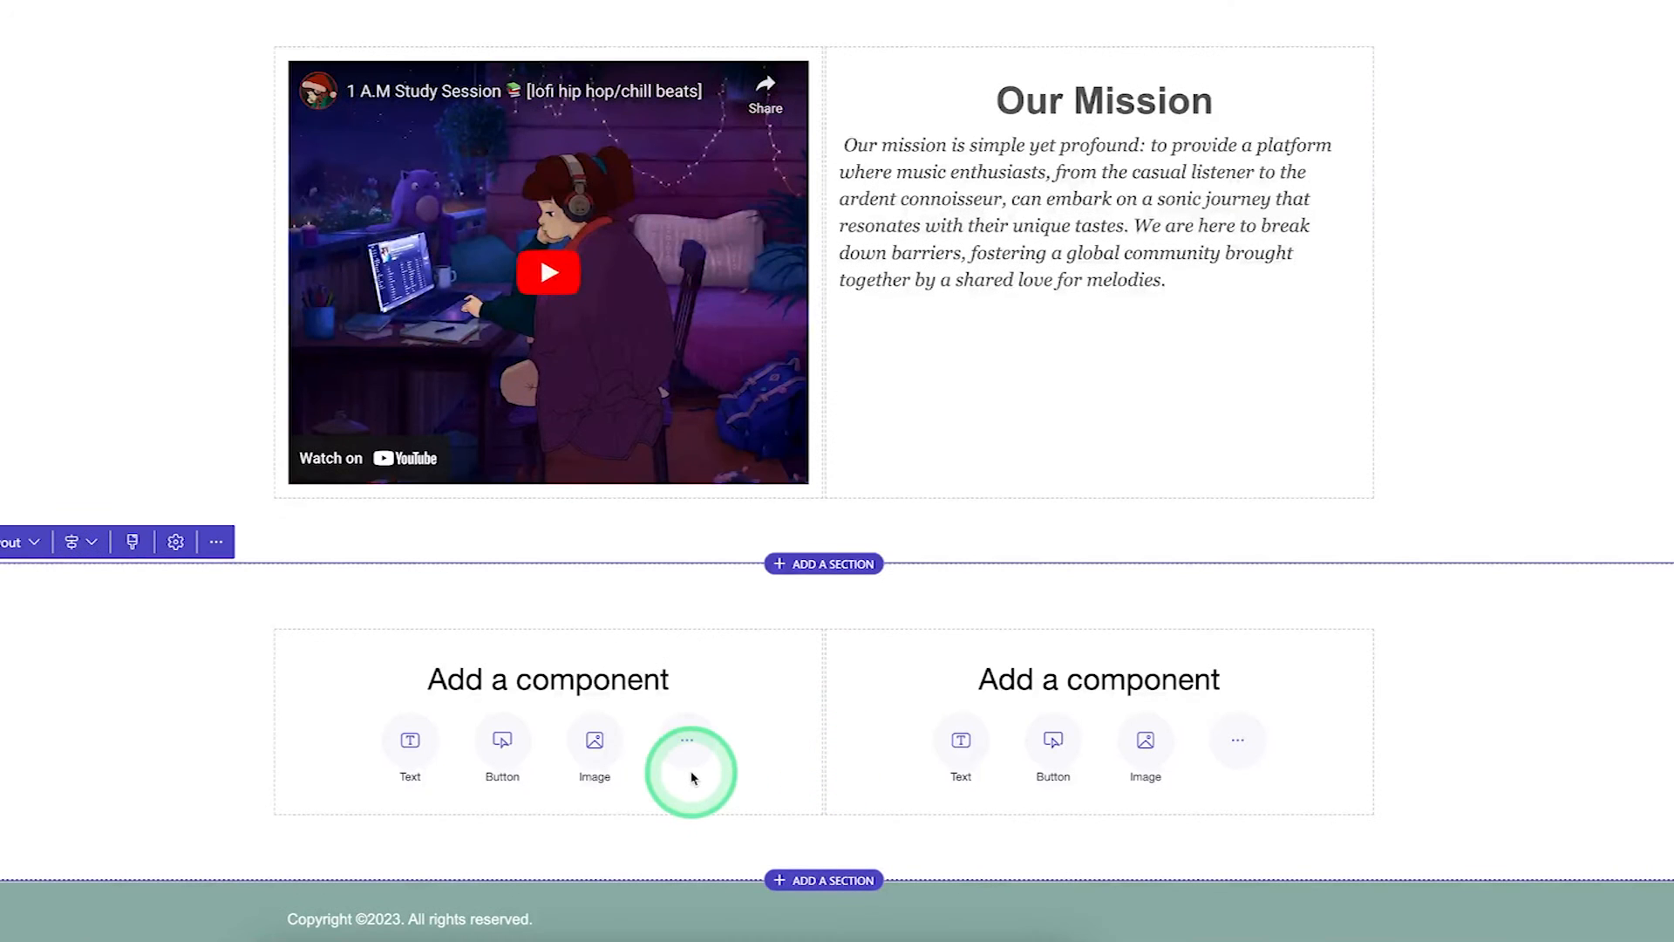
{"action": "left_click", "coordinate": [604, 757]}
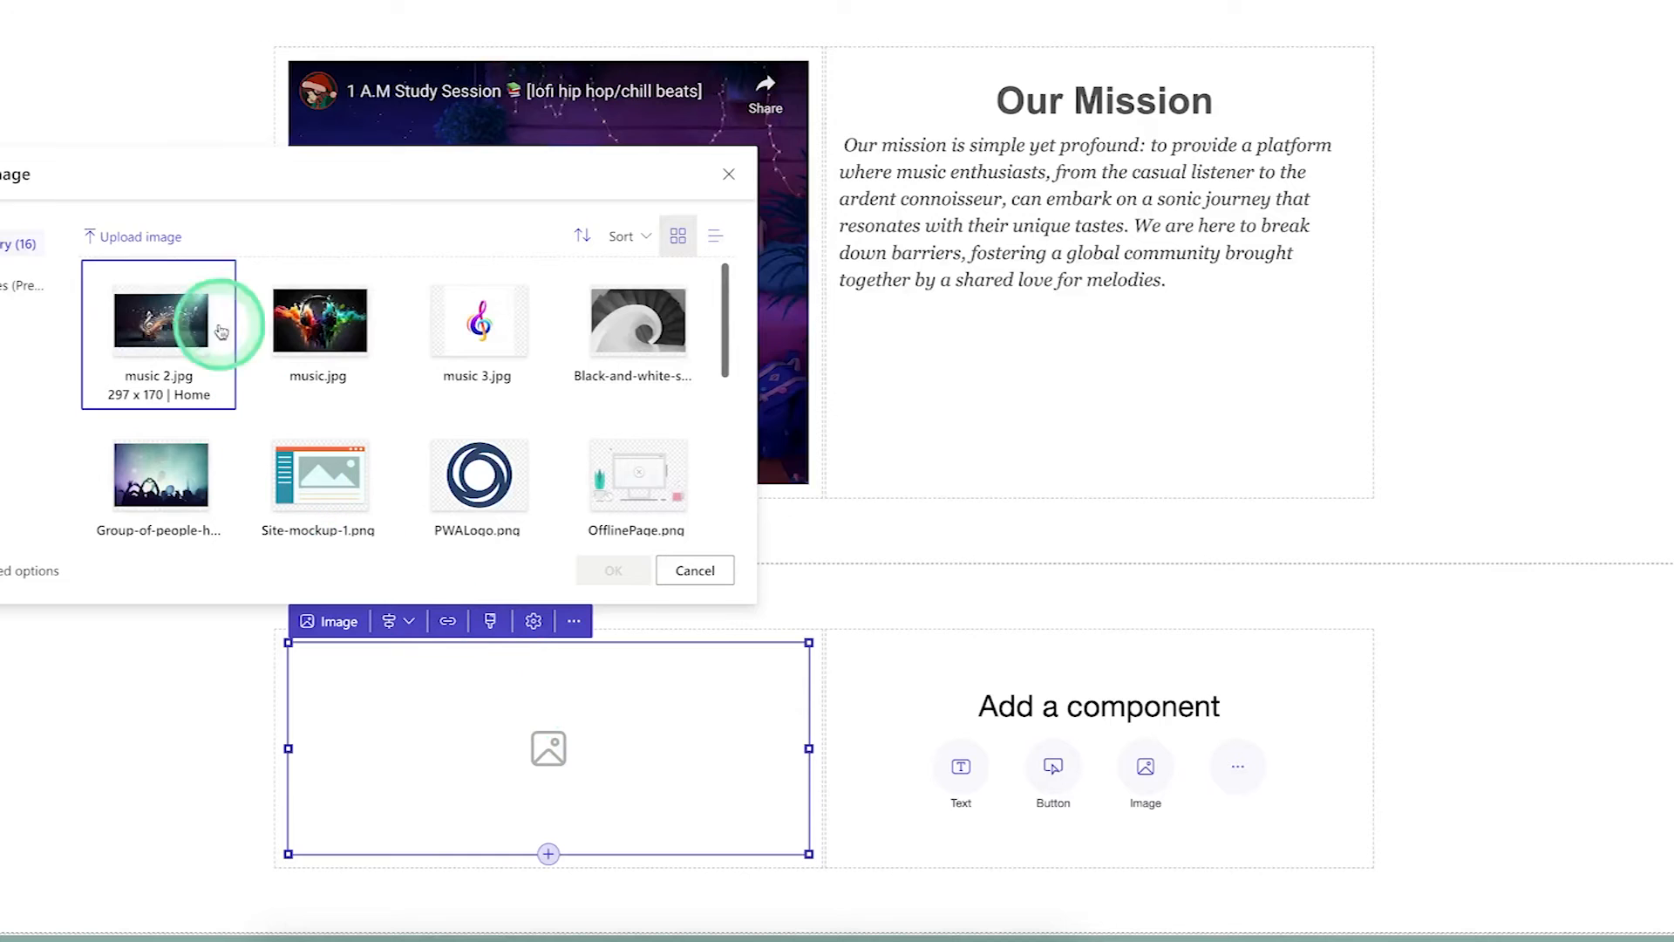
{"action": "left_click", "coordinate": [152, 244]}
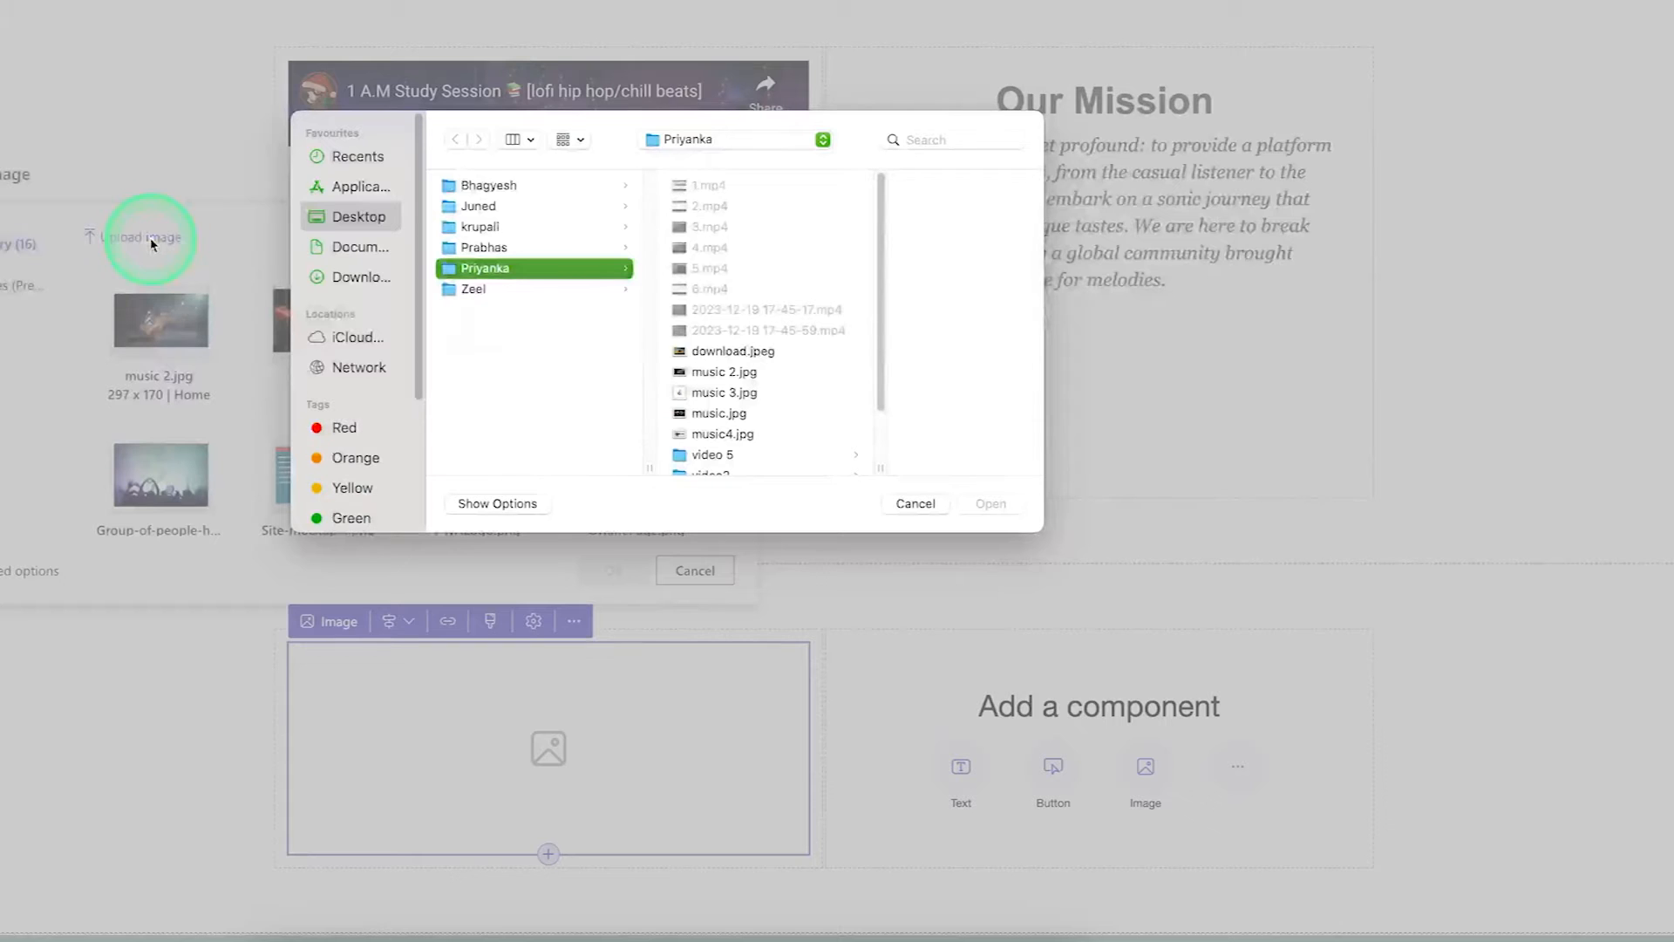
{"action": "left_click", "coordinate": [742, 433]}
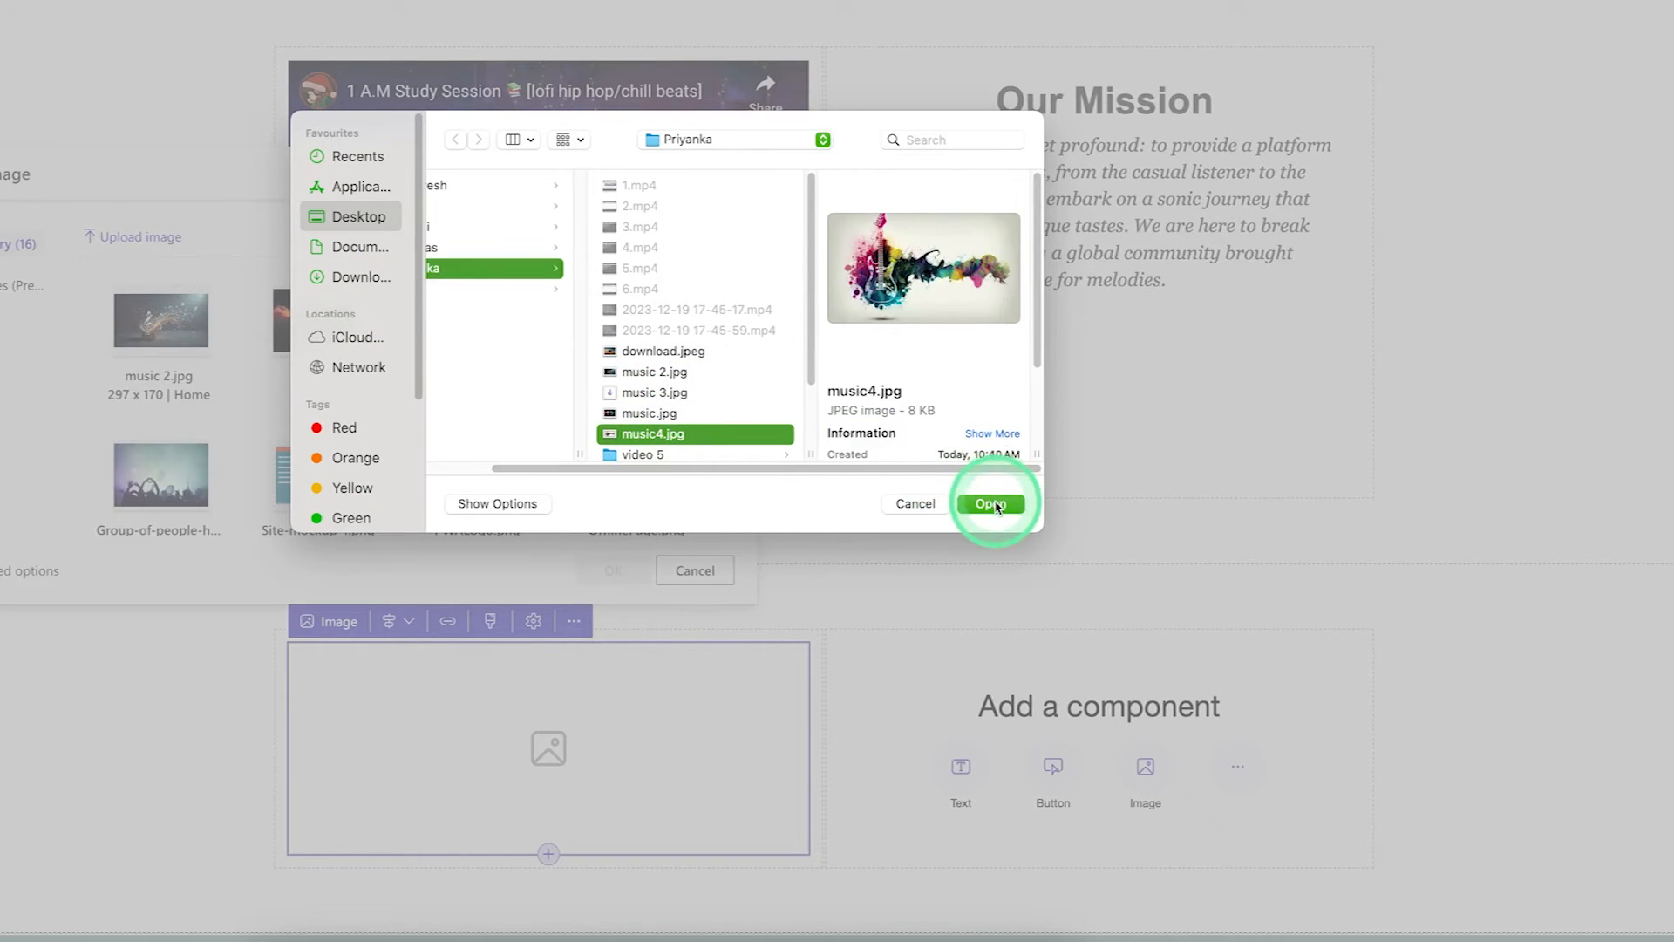
{"action": "left_click", "coordinate": [993, 504]}
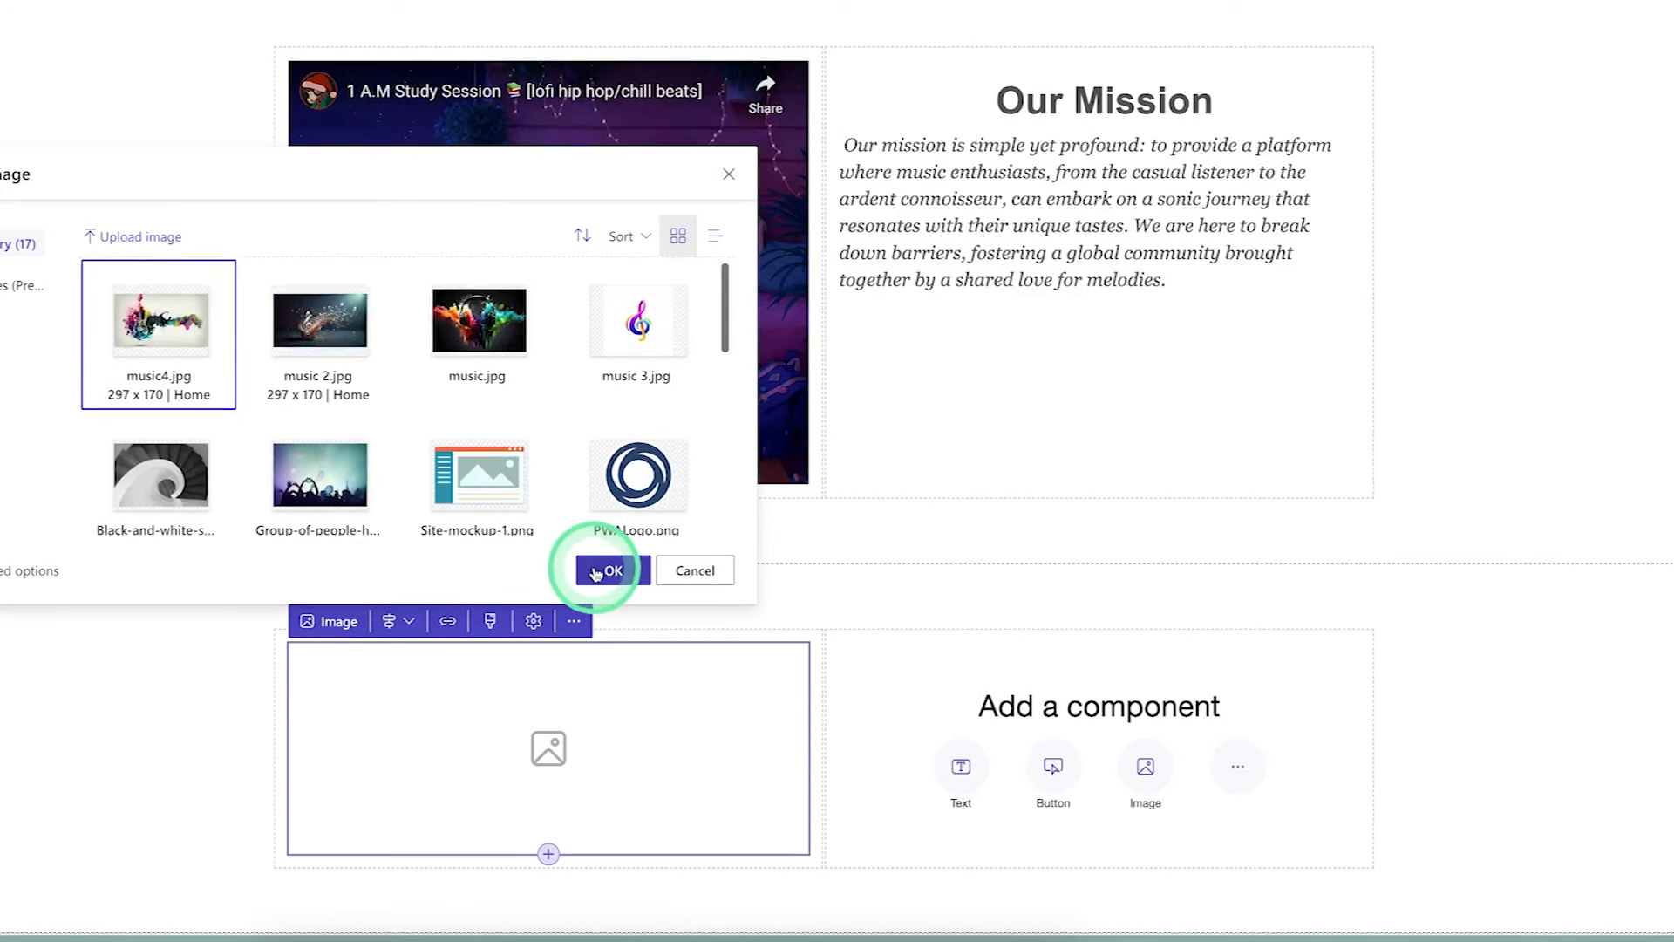
{"action": "left_click", "coordinate": [596, 572]}
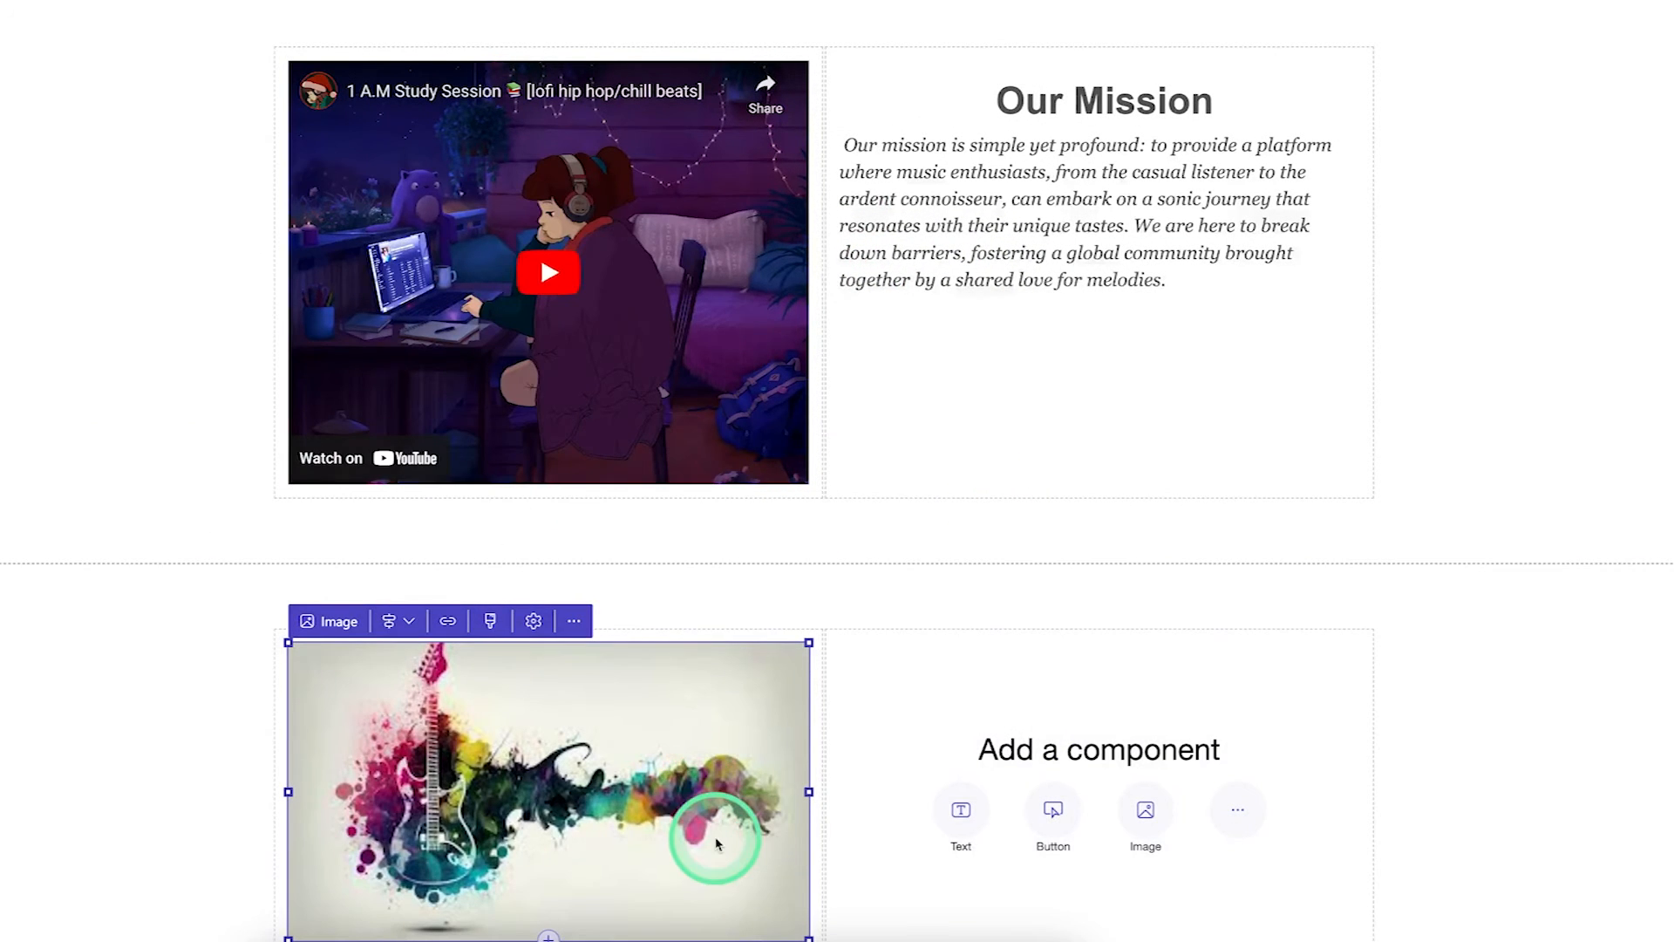
- Give the guitar image a 17 px shadow and a 20 px corner radius
{"action": "scroll", "coordinate": [717, 837], "scroll_direction": "up", "scroll_amount": 4}
{"action": "scroll", "coordinate": [718, 841], "scroll_direction": "down", "scroll_amount": 5}
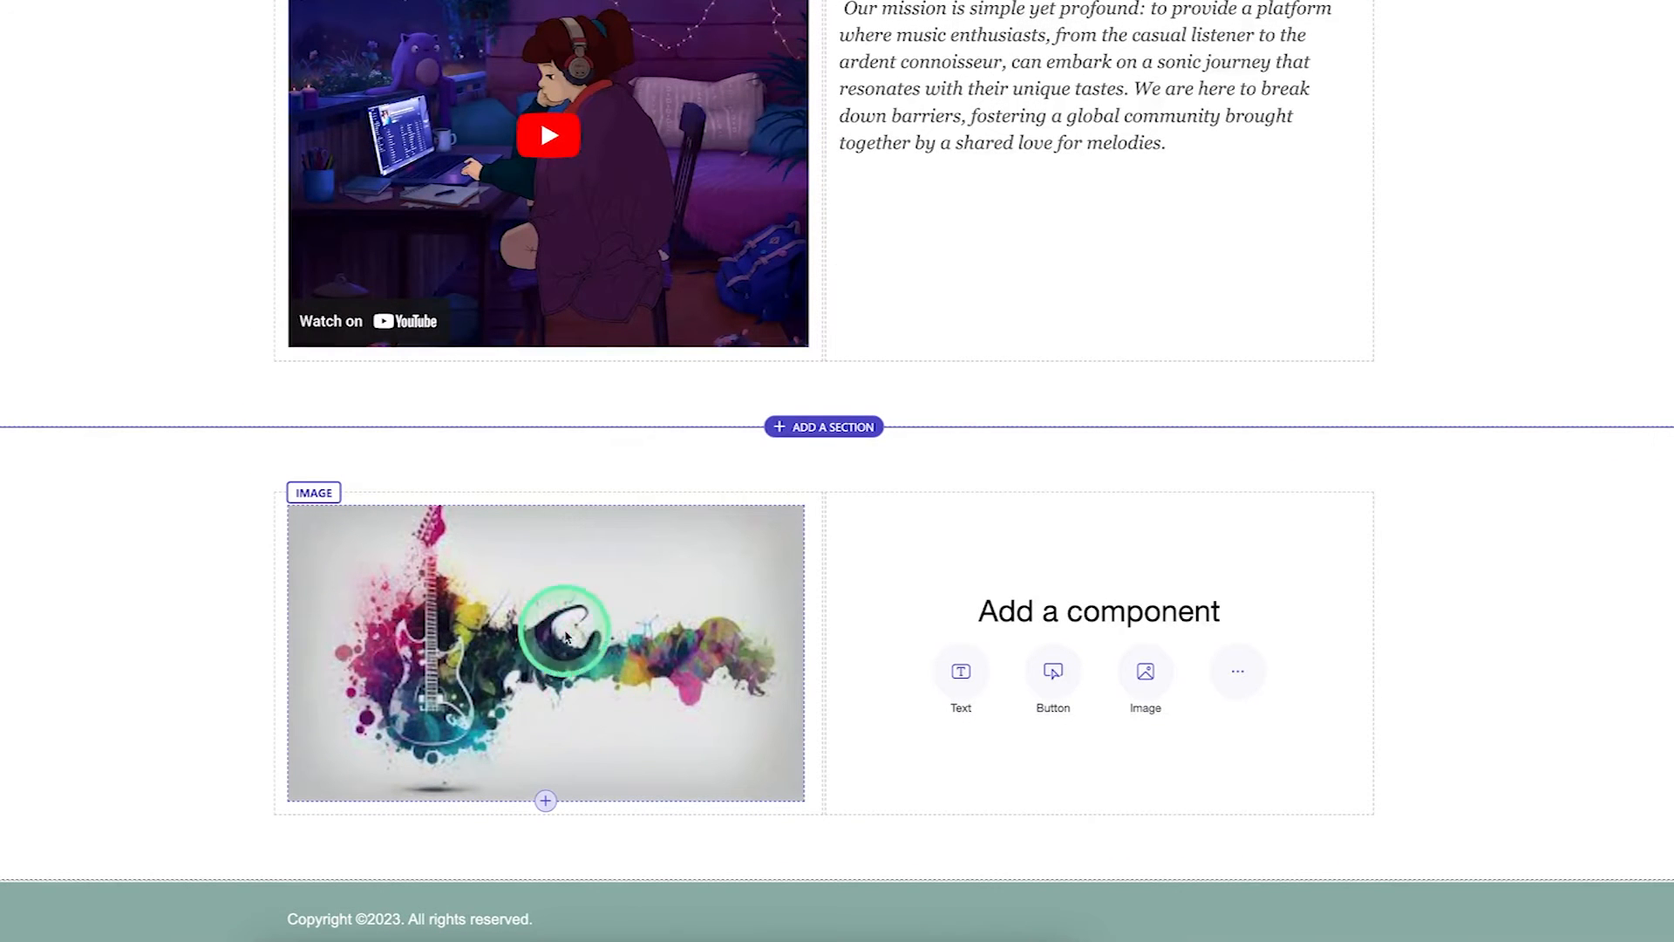
{"action": "left_click", "coordinate": [460, 610]}
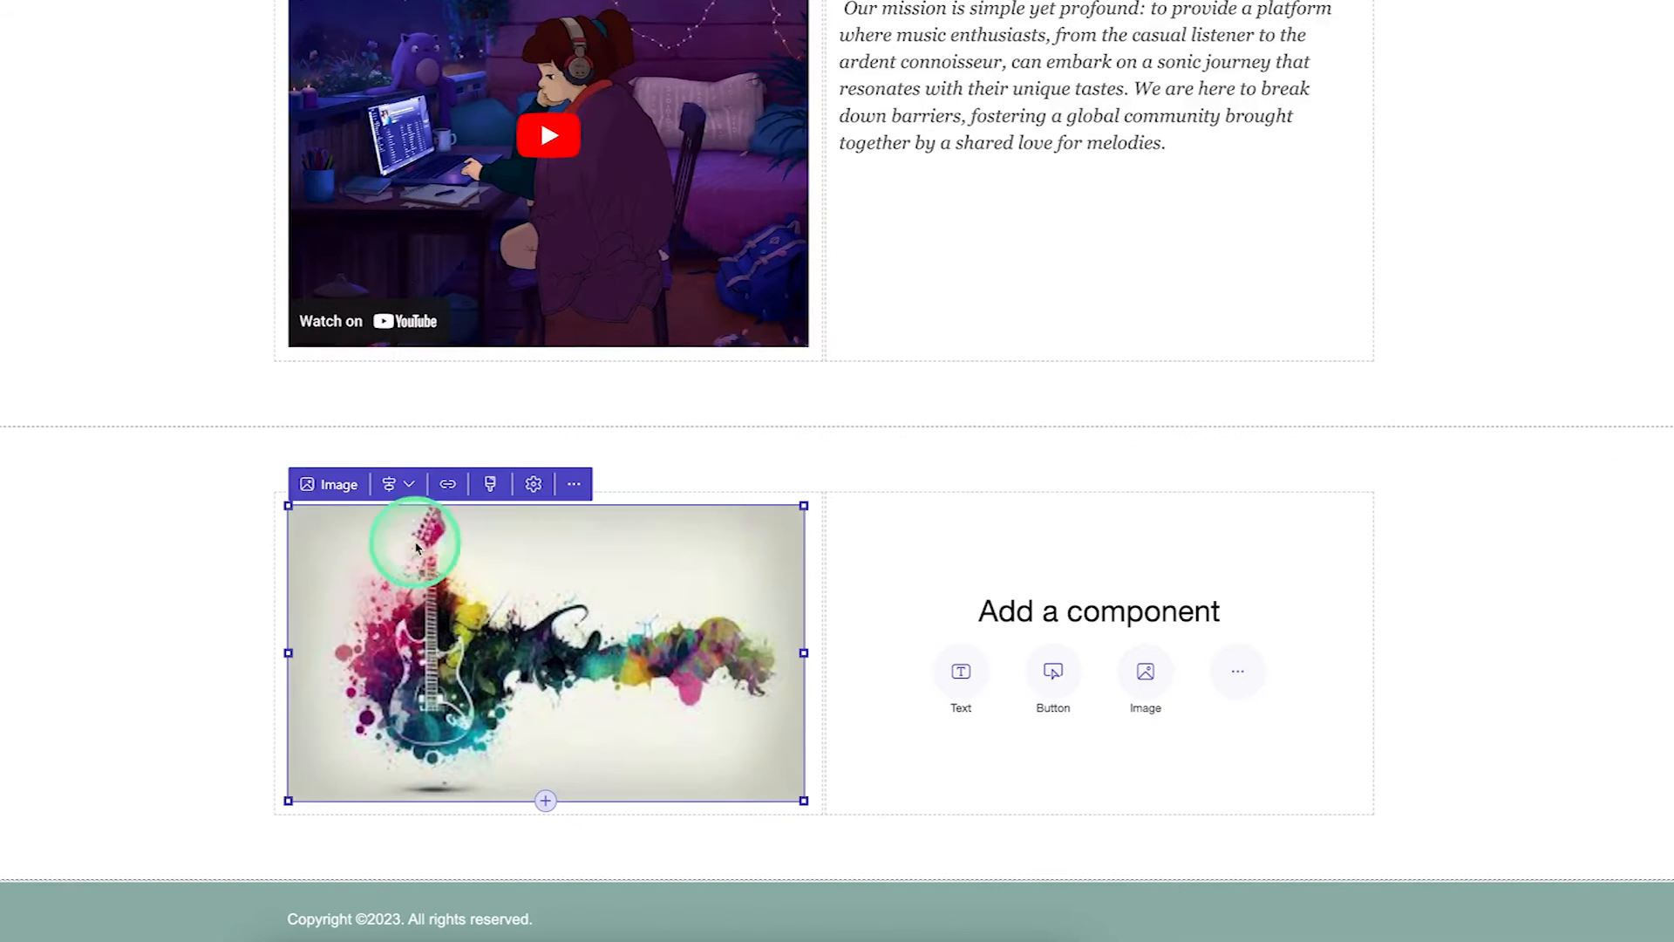
{"action": "left_click", "coordinate": [489, 483]}
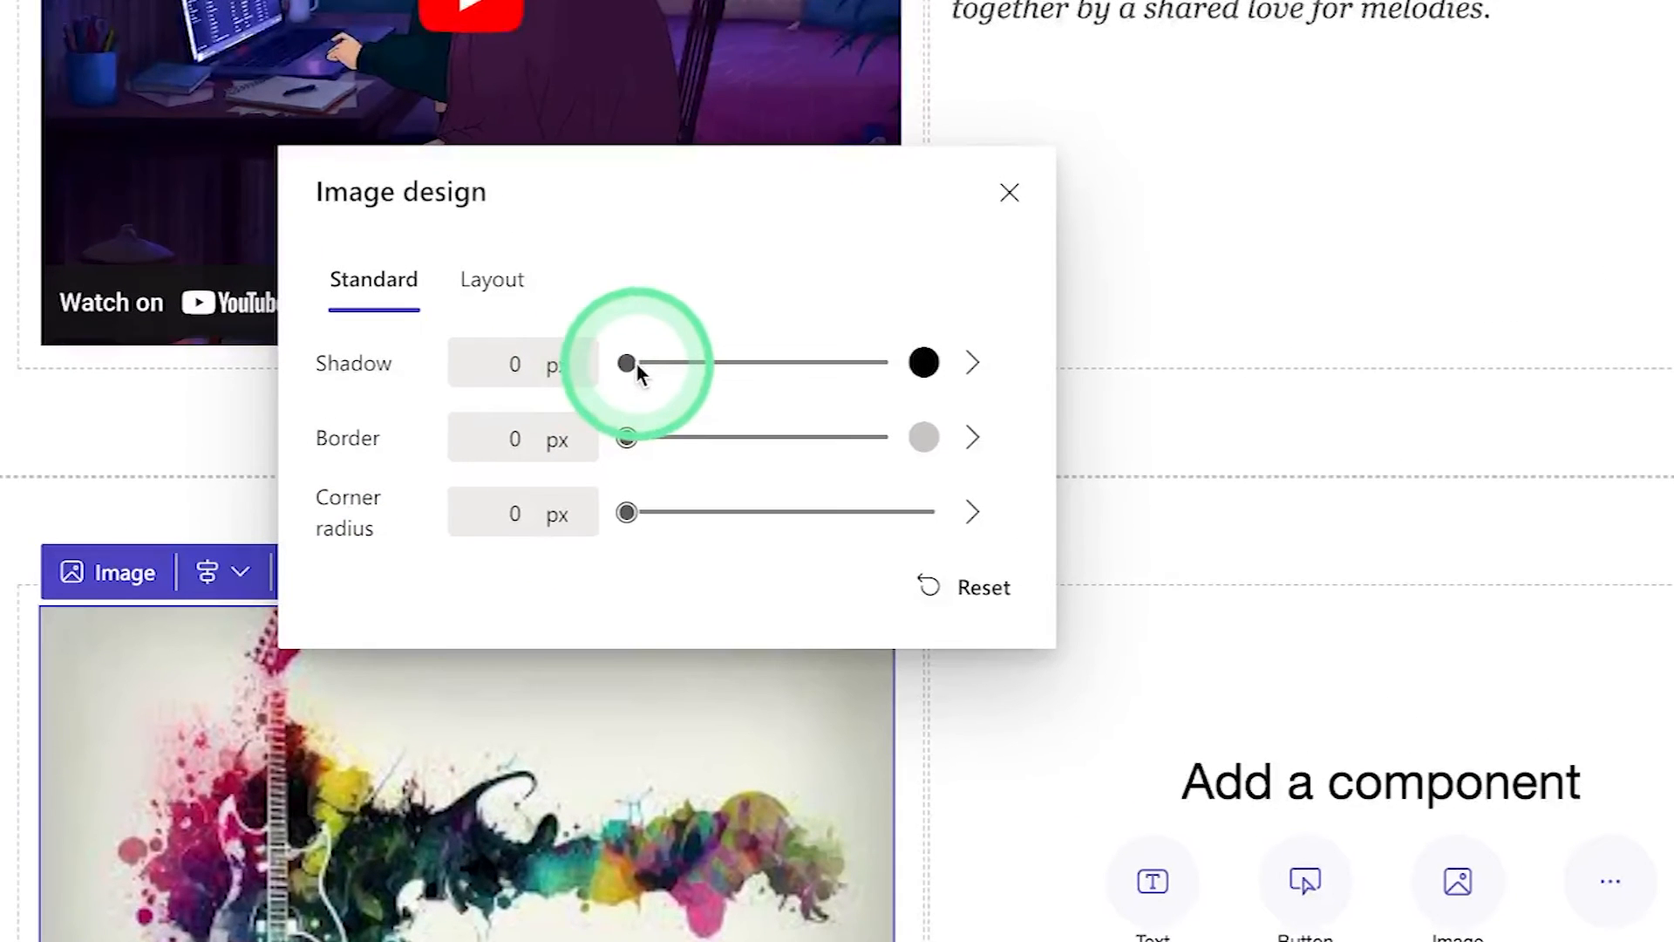
{"action": "left_click_drag", "start_coordinate": [642, 357], "coordinate": [672, 365]}
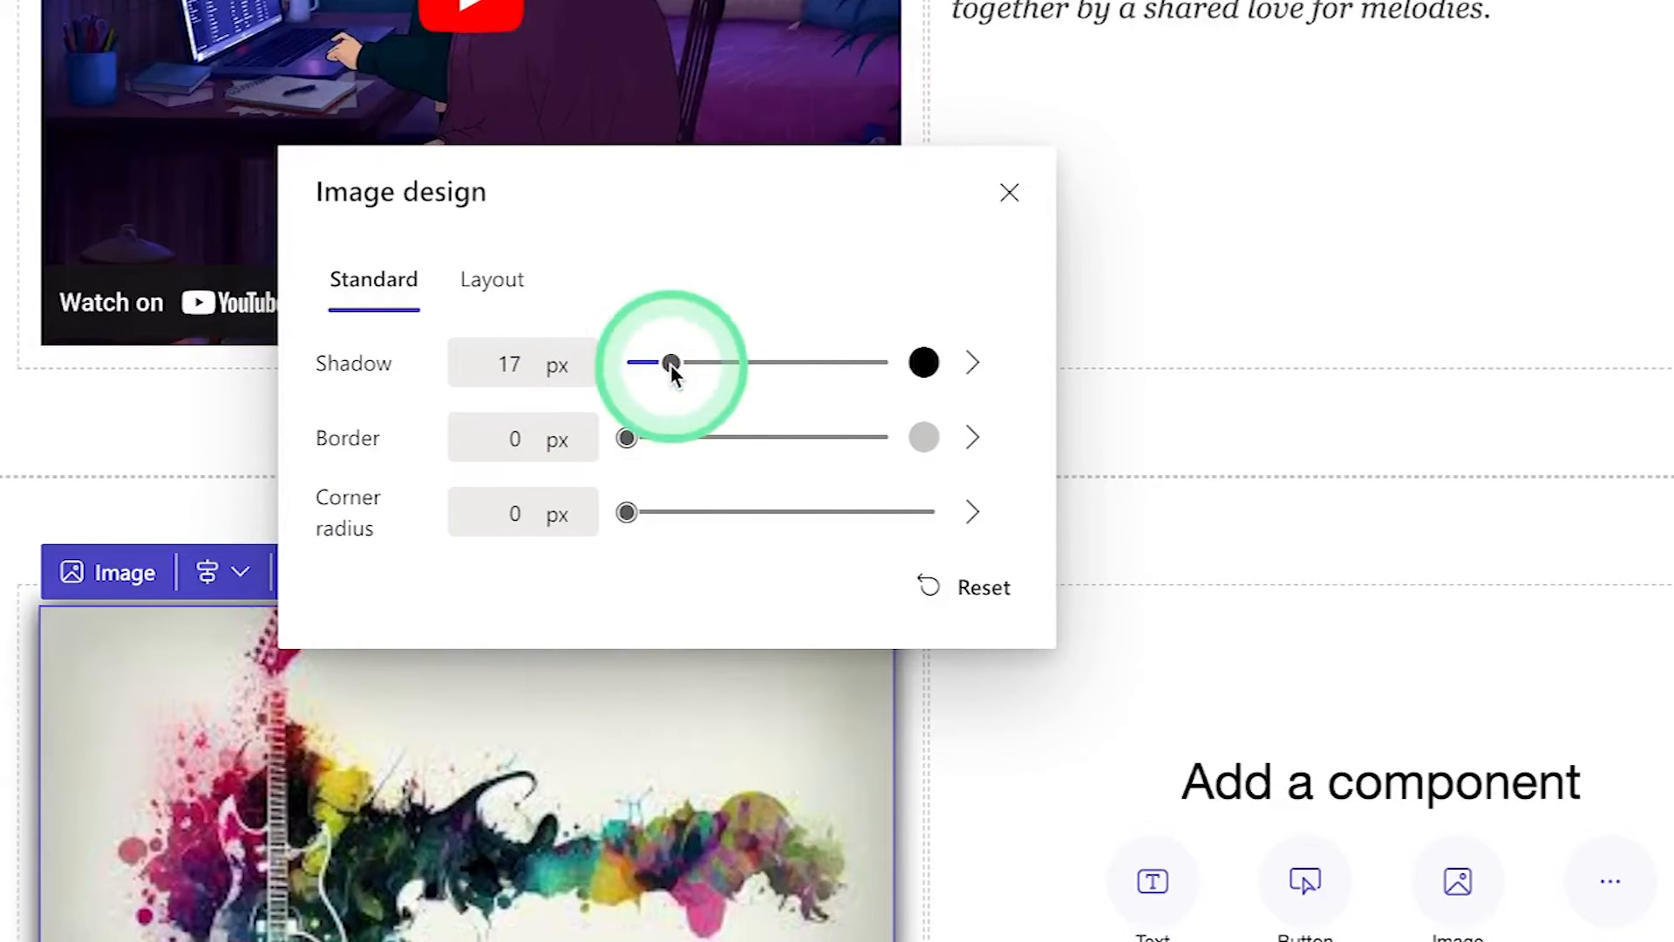
{"action": "left_click_drag", "start_coordinate": [630, 510], "coordinate": [703, 512]}
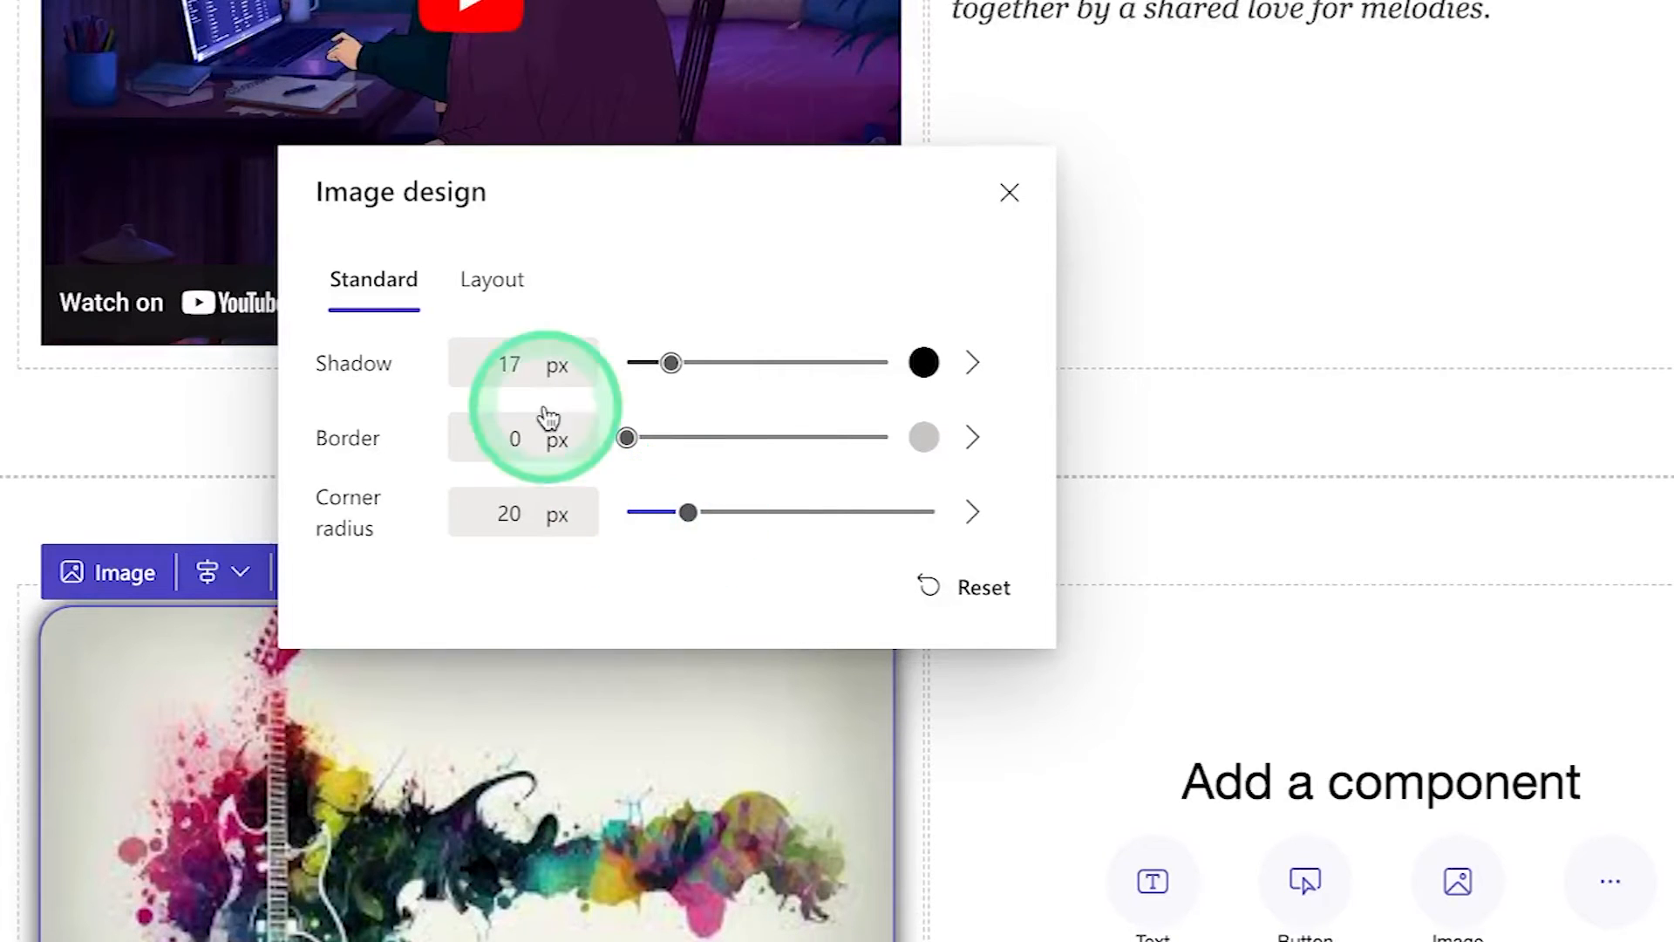
- Check the guitar image's display and position layout options and set its margin to 2 px
{"action": "left_click", "coordinate": [479, 289]}
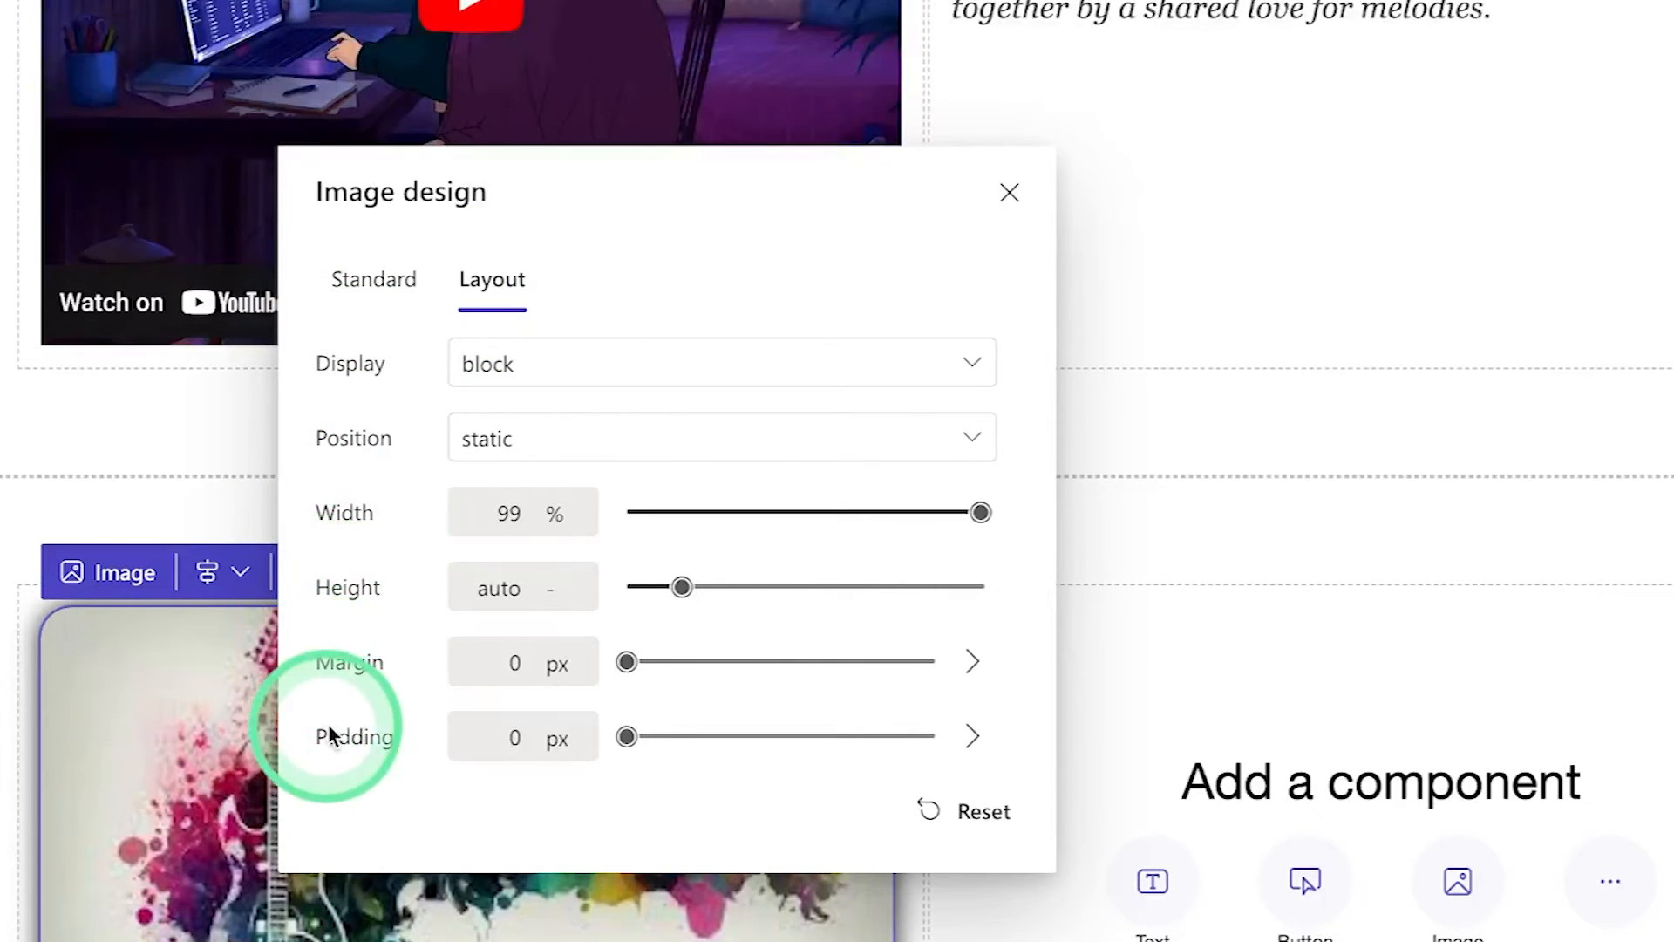
{"action": "left_click", "coordinate": [981, 375]}
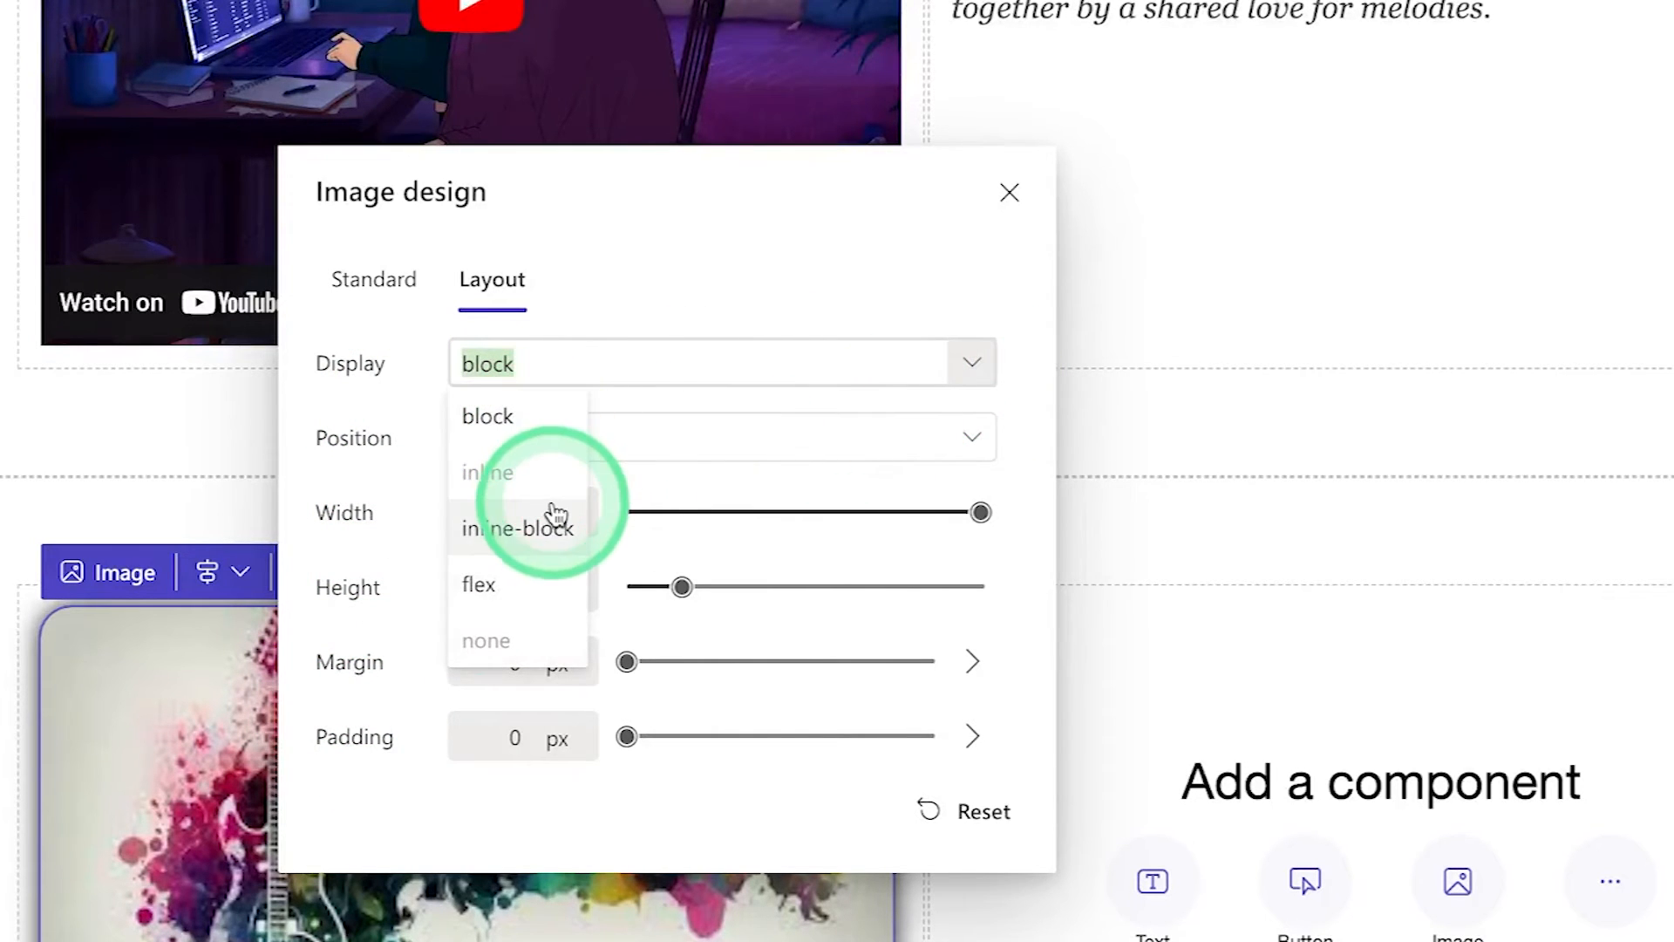
{"action": "left_click", "coordinate": [389, 445]}
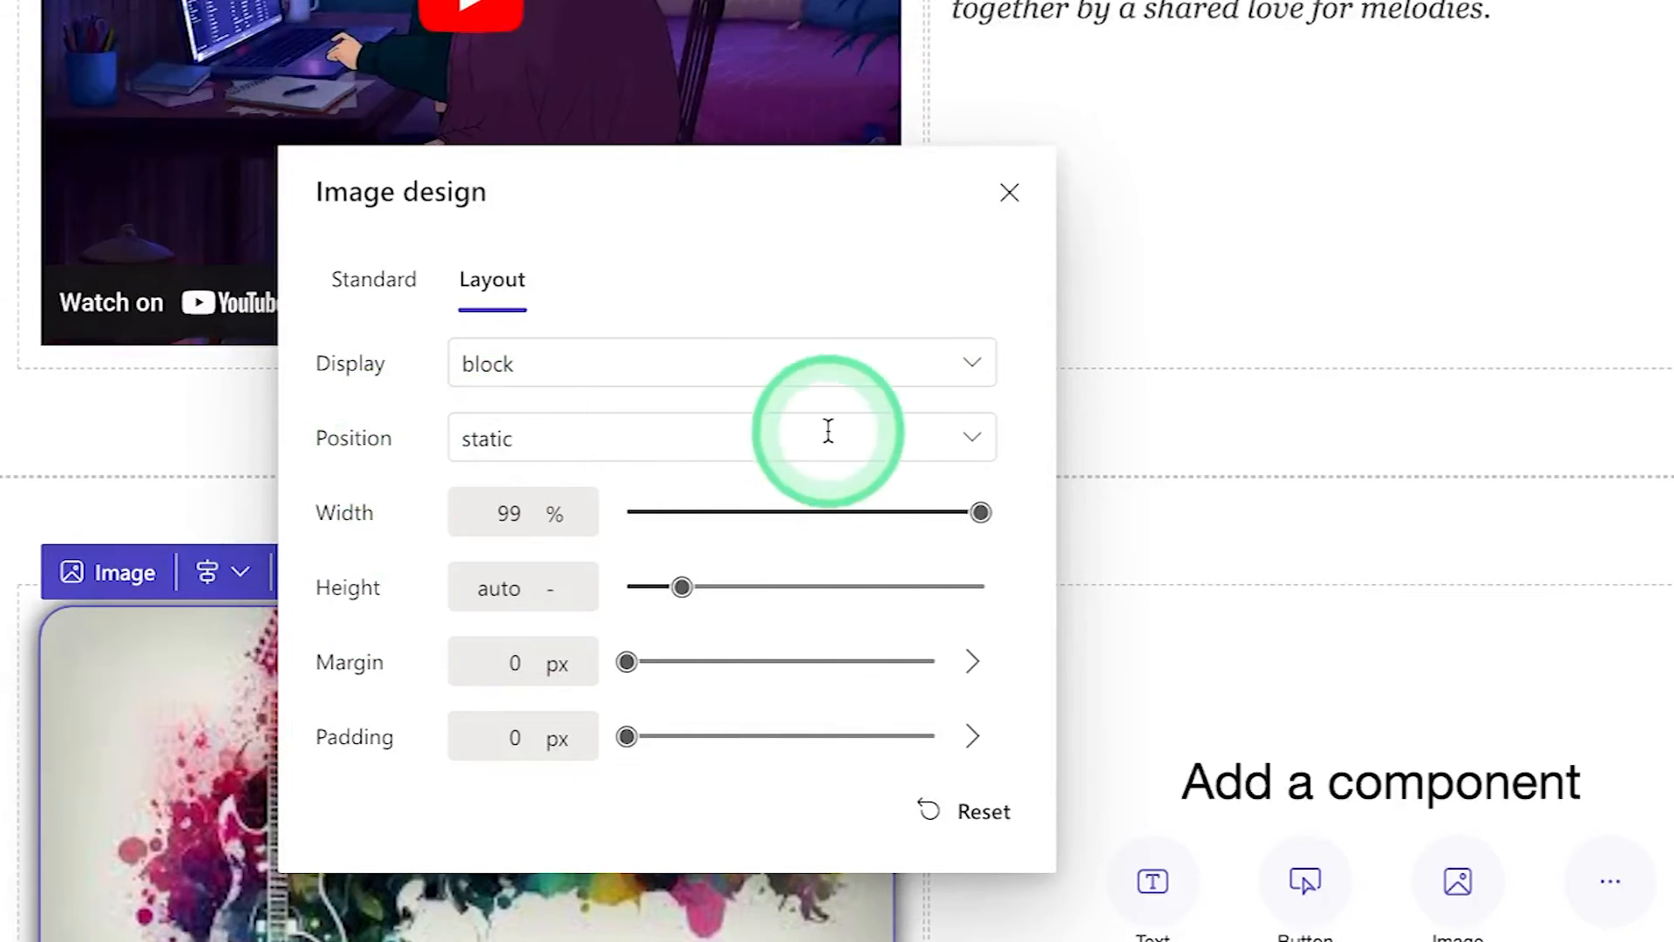
{"action": "left_click", "coordinate": [976, 436]}
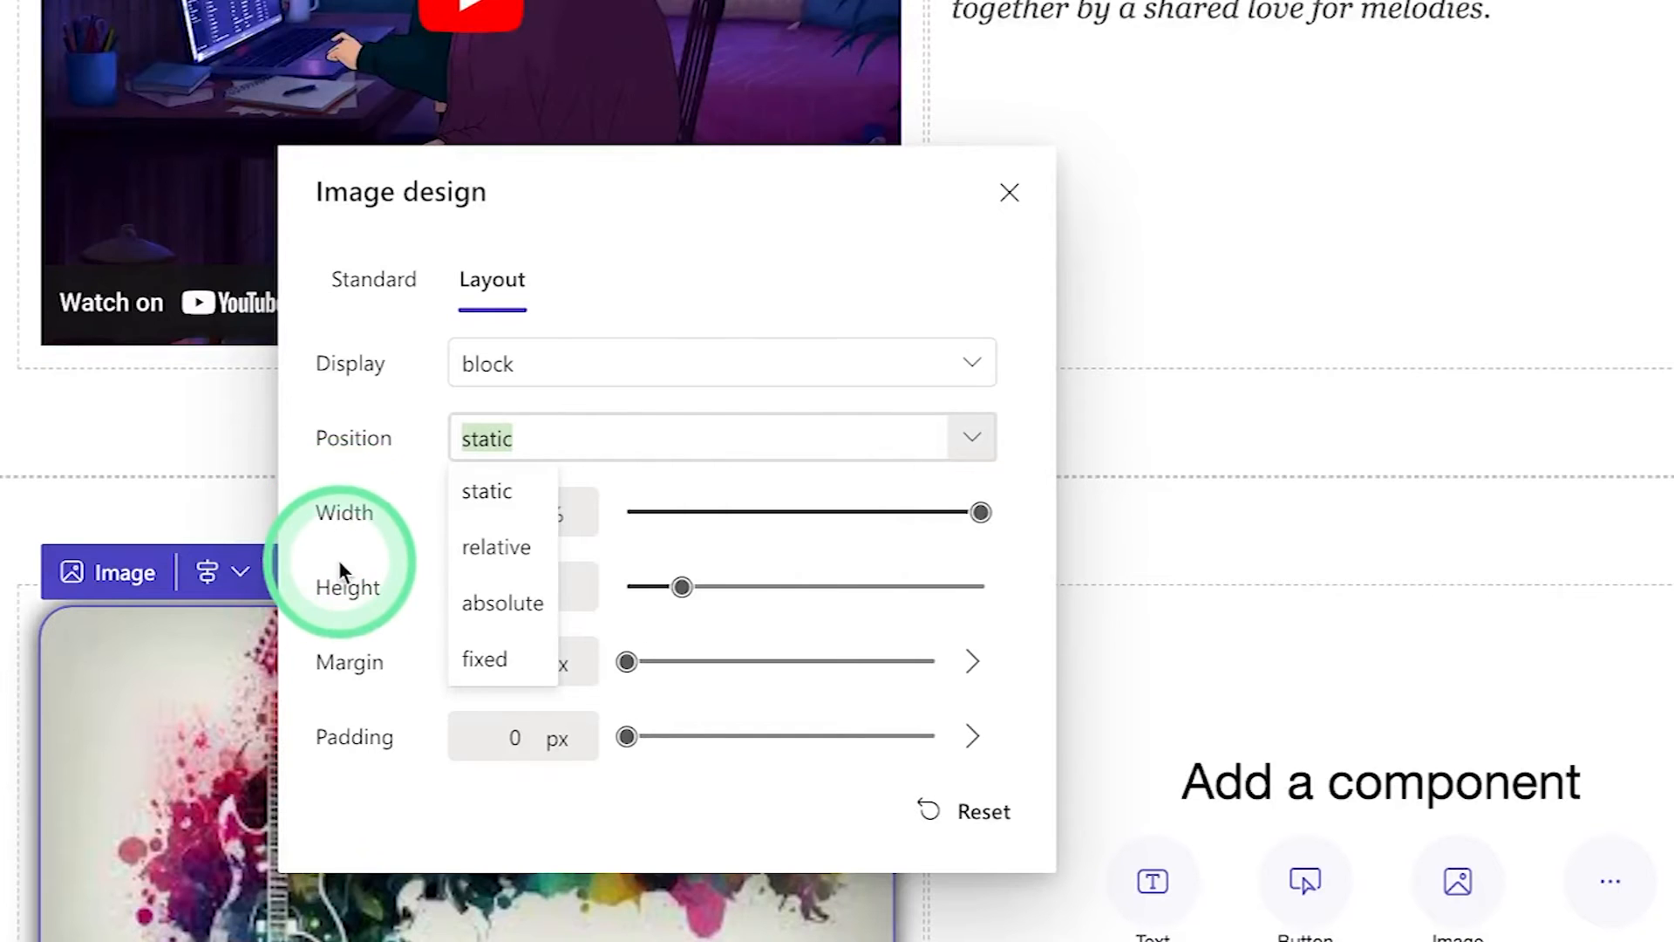
{"action": "left_click", "coordinate": [343, 591]}
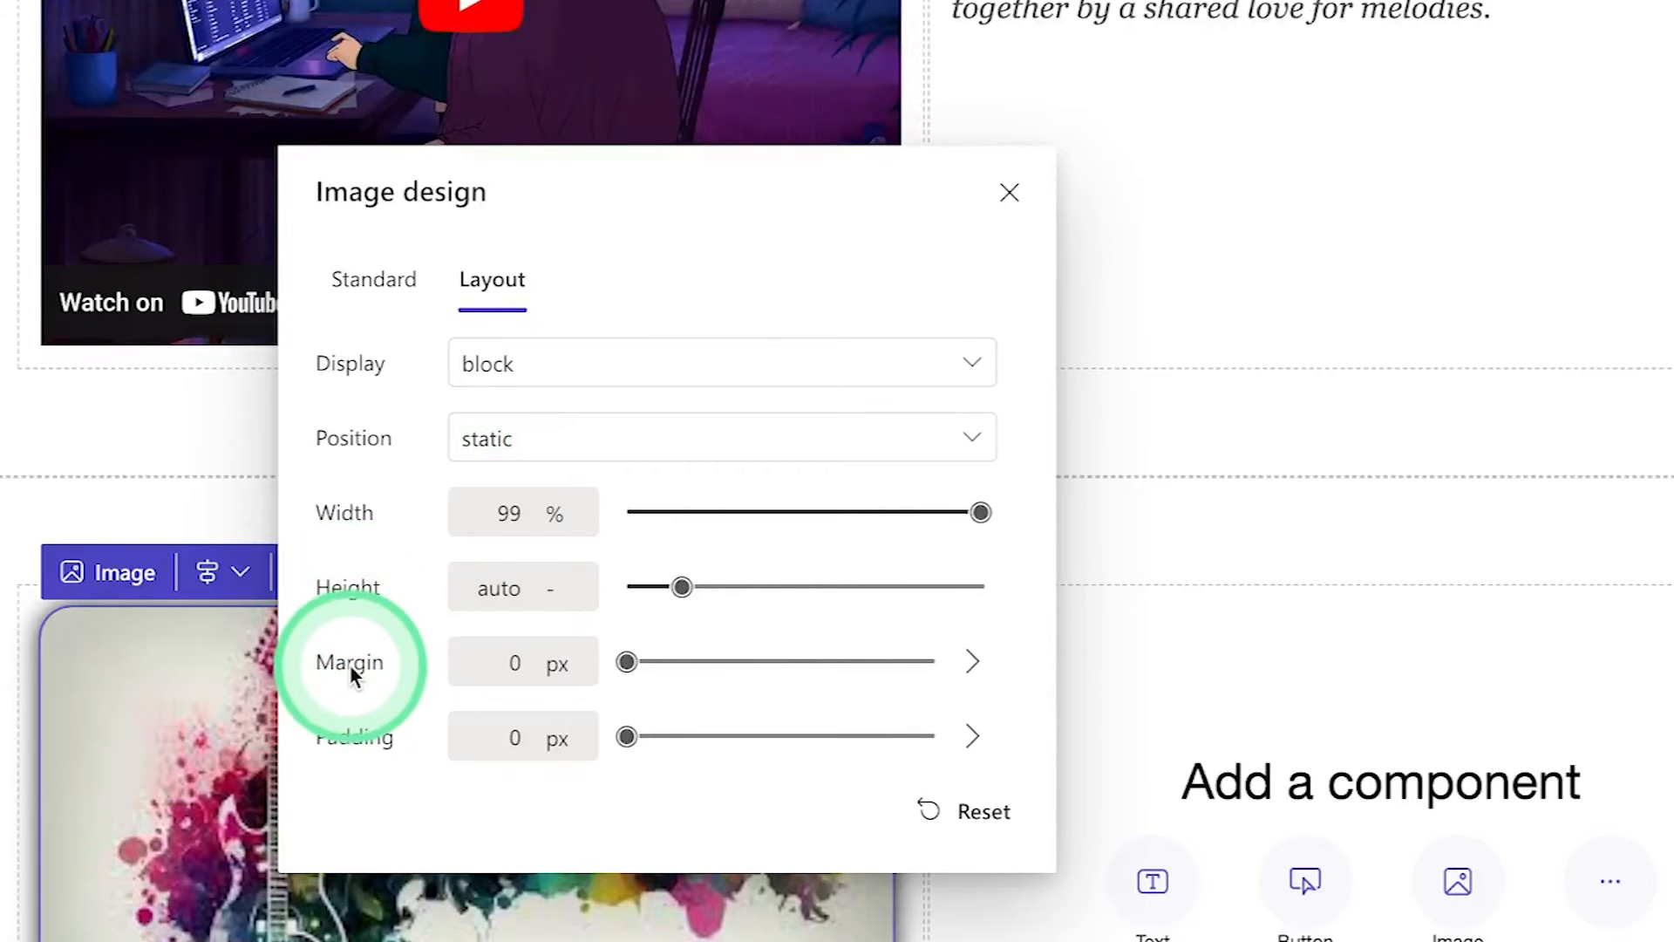
{"action": "left_click_drag", "start_coordinate": [626, 661], "coordinate": [634, 663]}
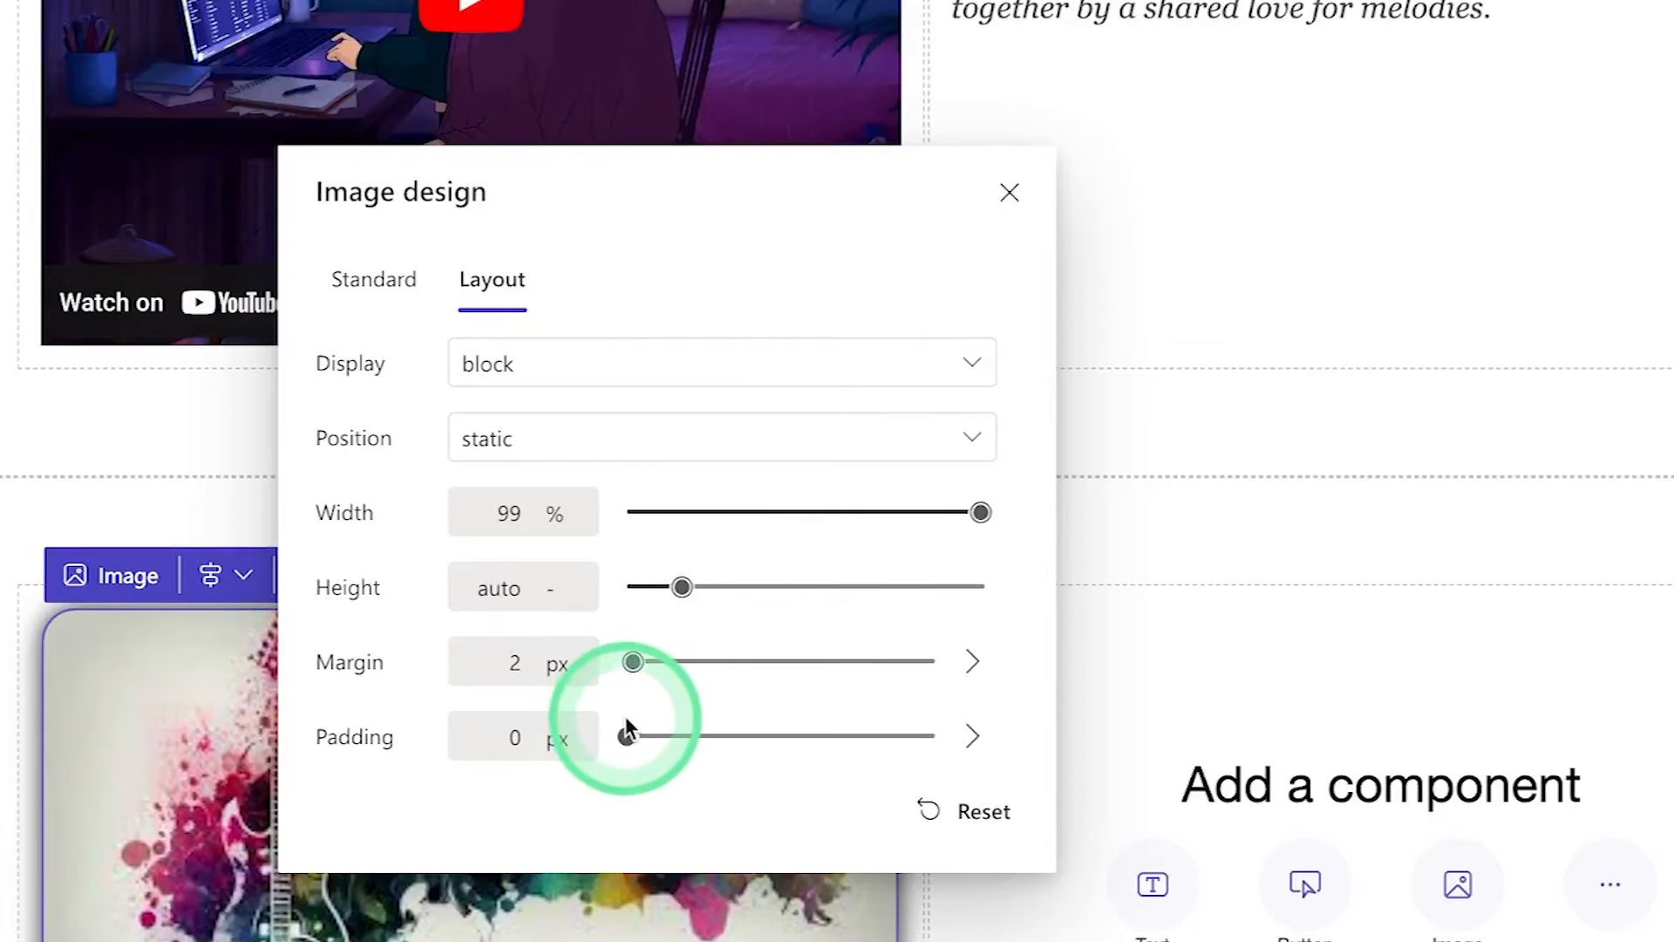
{"action": "left_click_drag", "start_coordinate": [627, 735], "coordinate": [626, 736]}
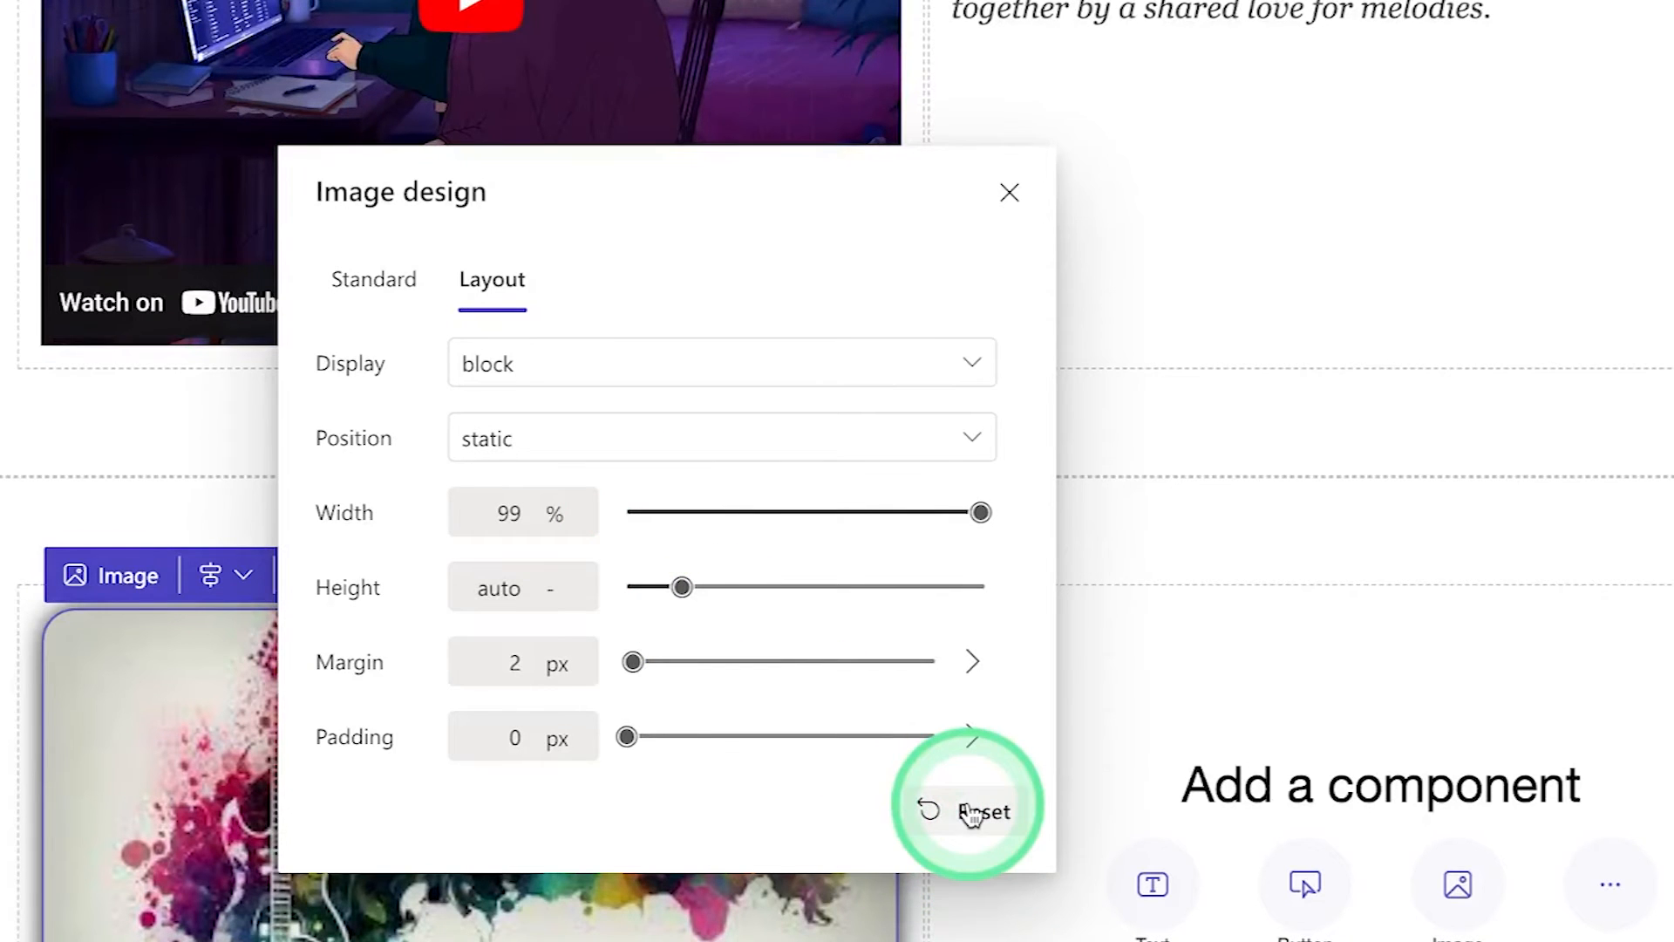
{"action": "left_click", "coordinate": [1010, 194]}
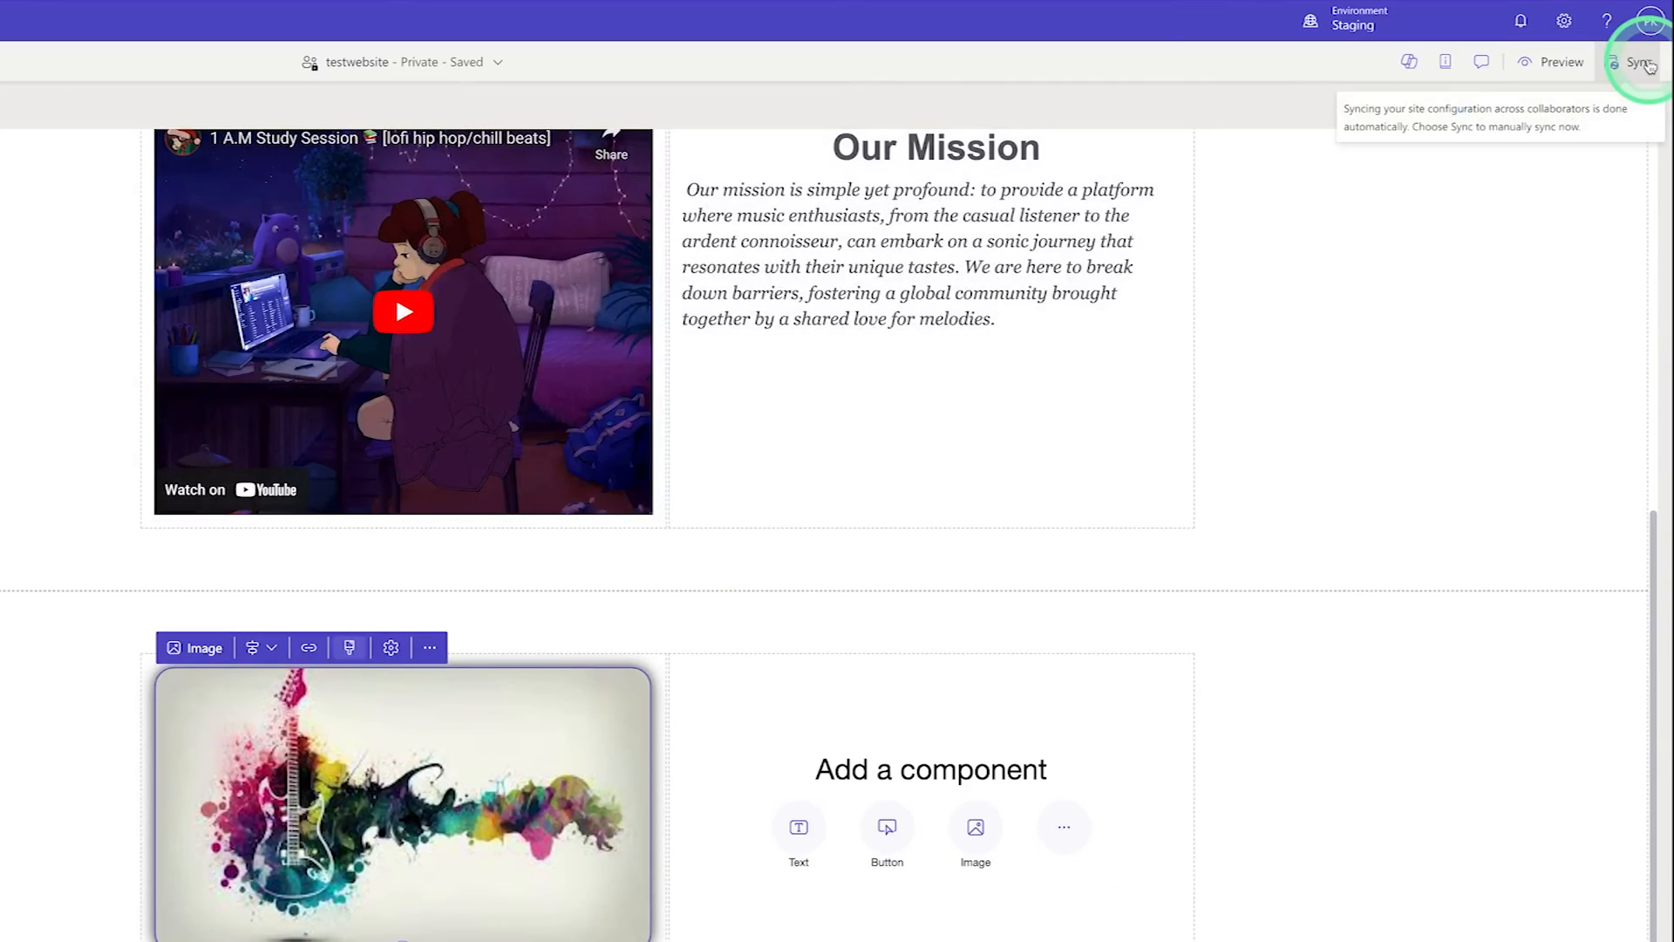
- Sync the site configuration and preview the page in desktop size, checking it down to the guitar image section
{"action": "left_click", "coordinate": [1639, 63]}
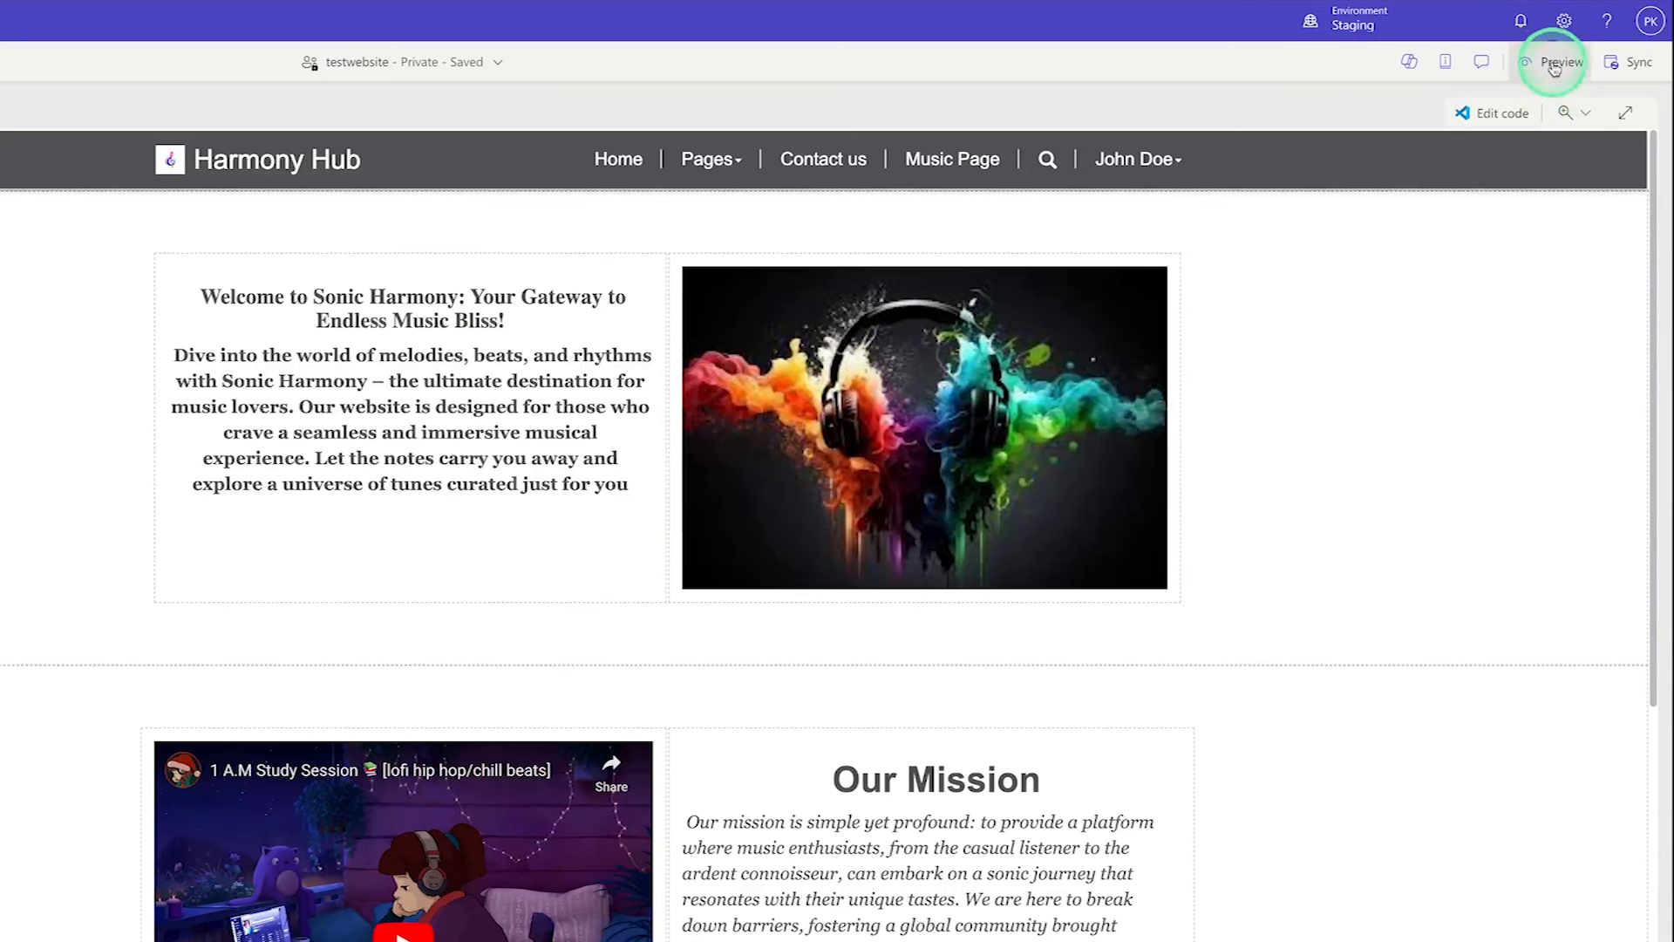
{"action": "left_click", "coordinate": [1545, 63]}
{"action": "left_click", "coordinate": [1483, 115]}
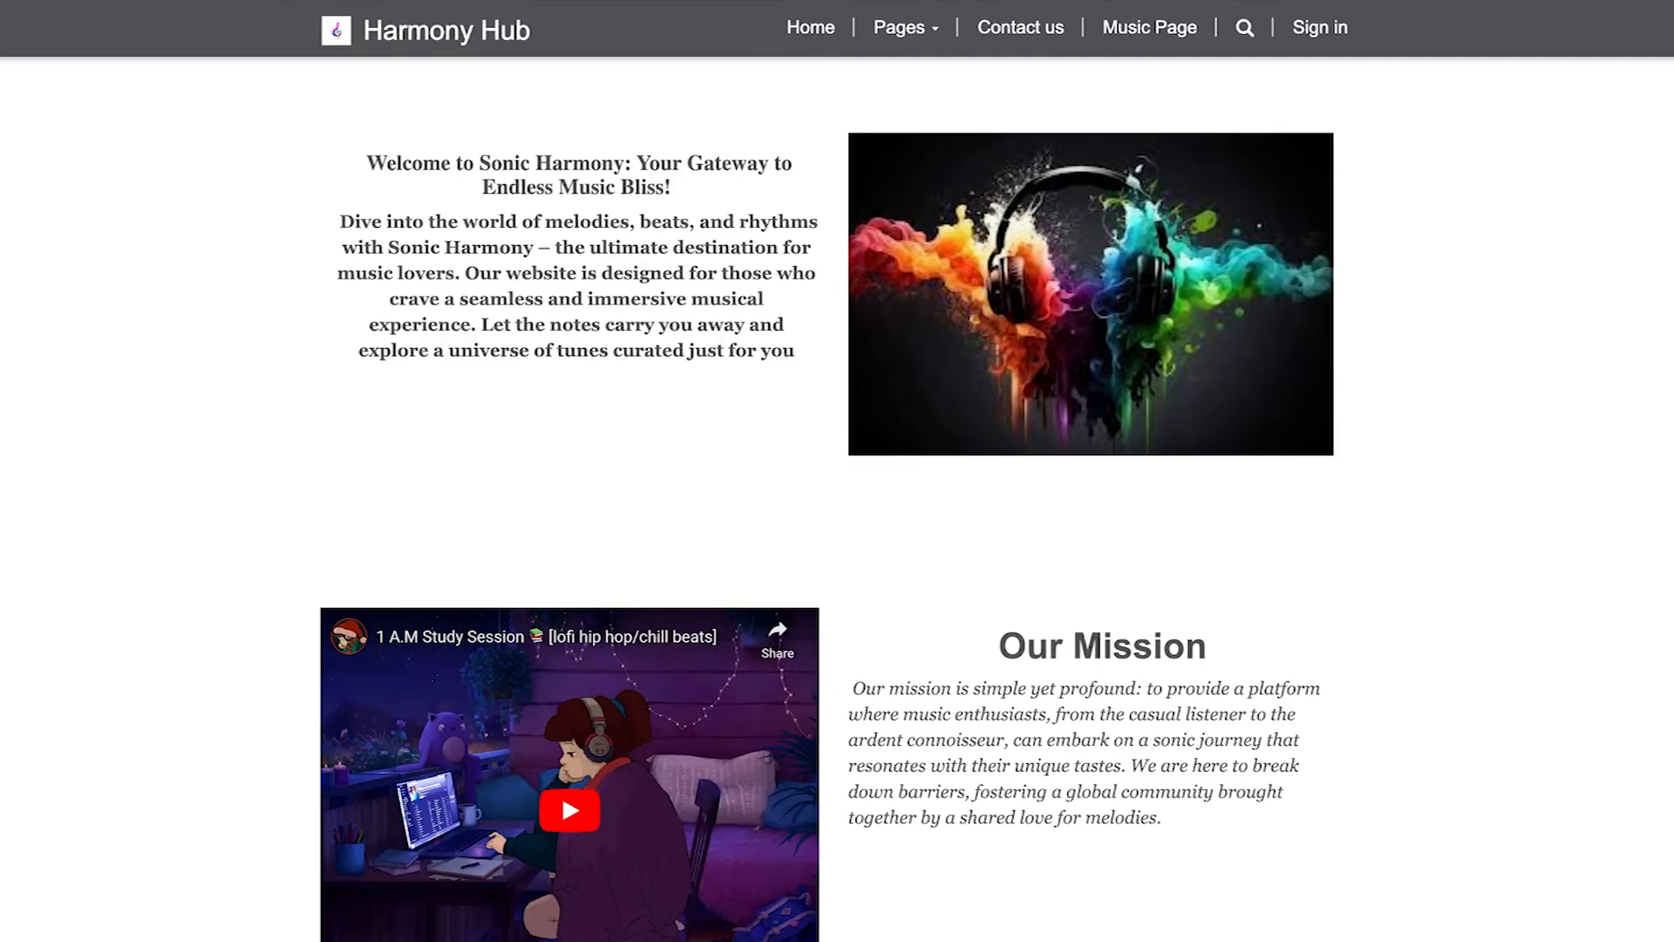
{"action": "scroll", "coordinate": [837, 471], "scroll_direction": "down", "scroll_amount": 5}
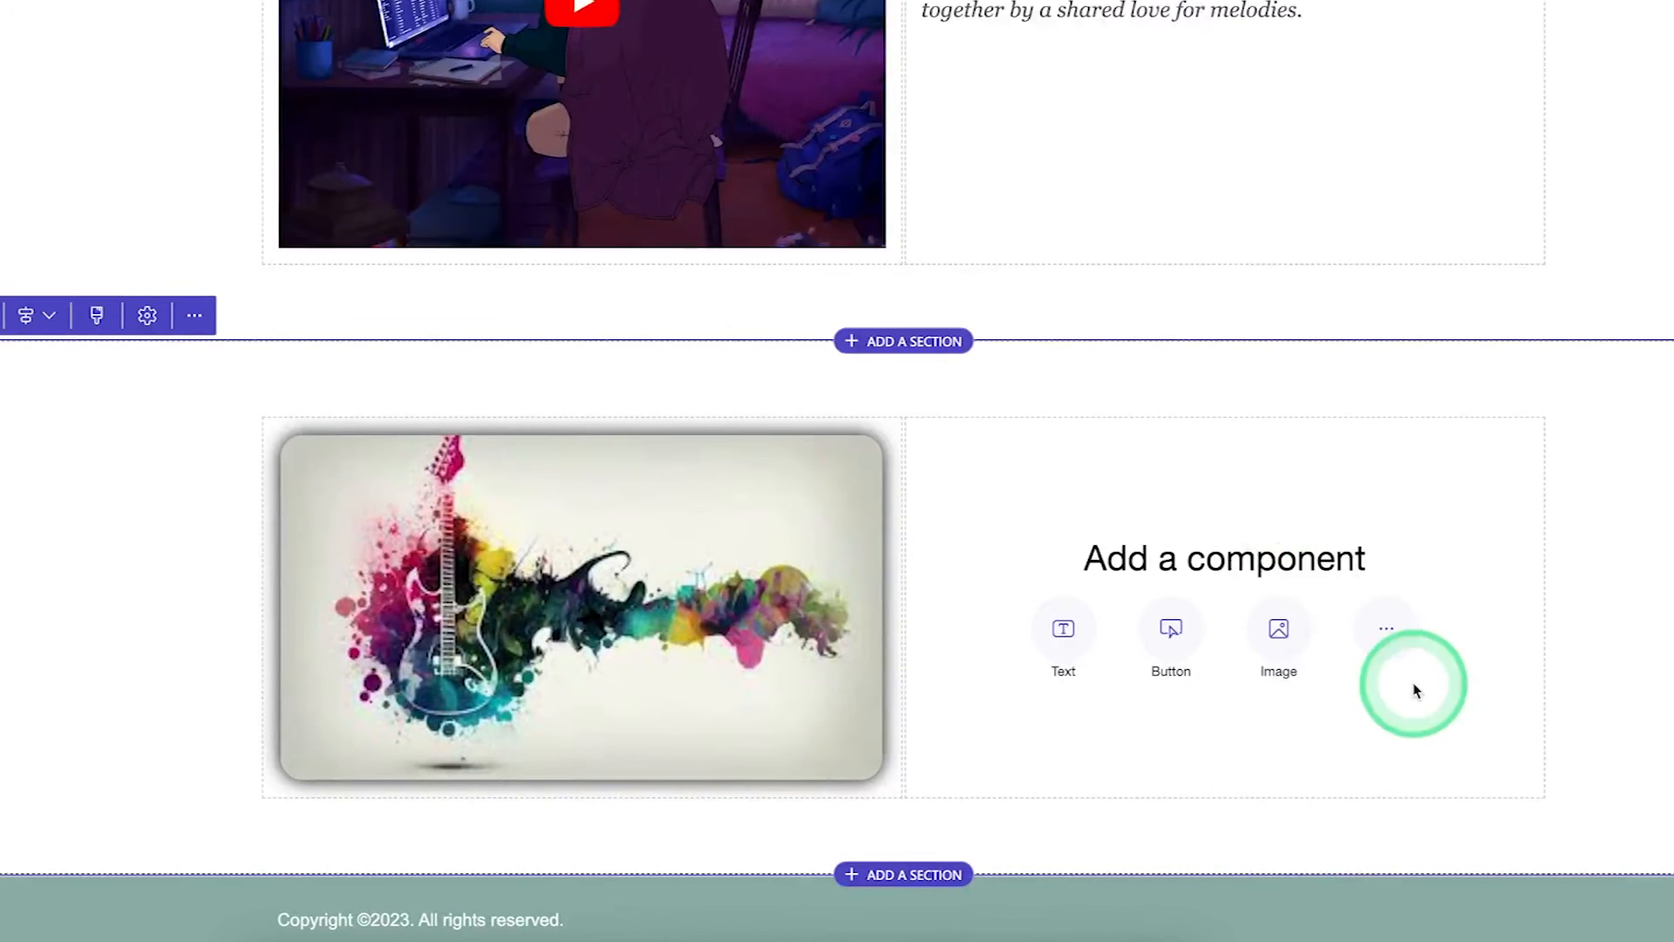
- Add a text component in the Heading 1 style to the empty column beside the guitar image and clear its placeholder text
{"action": "left_click", "coordinate": [1073, 641]}
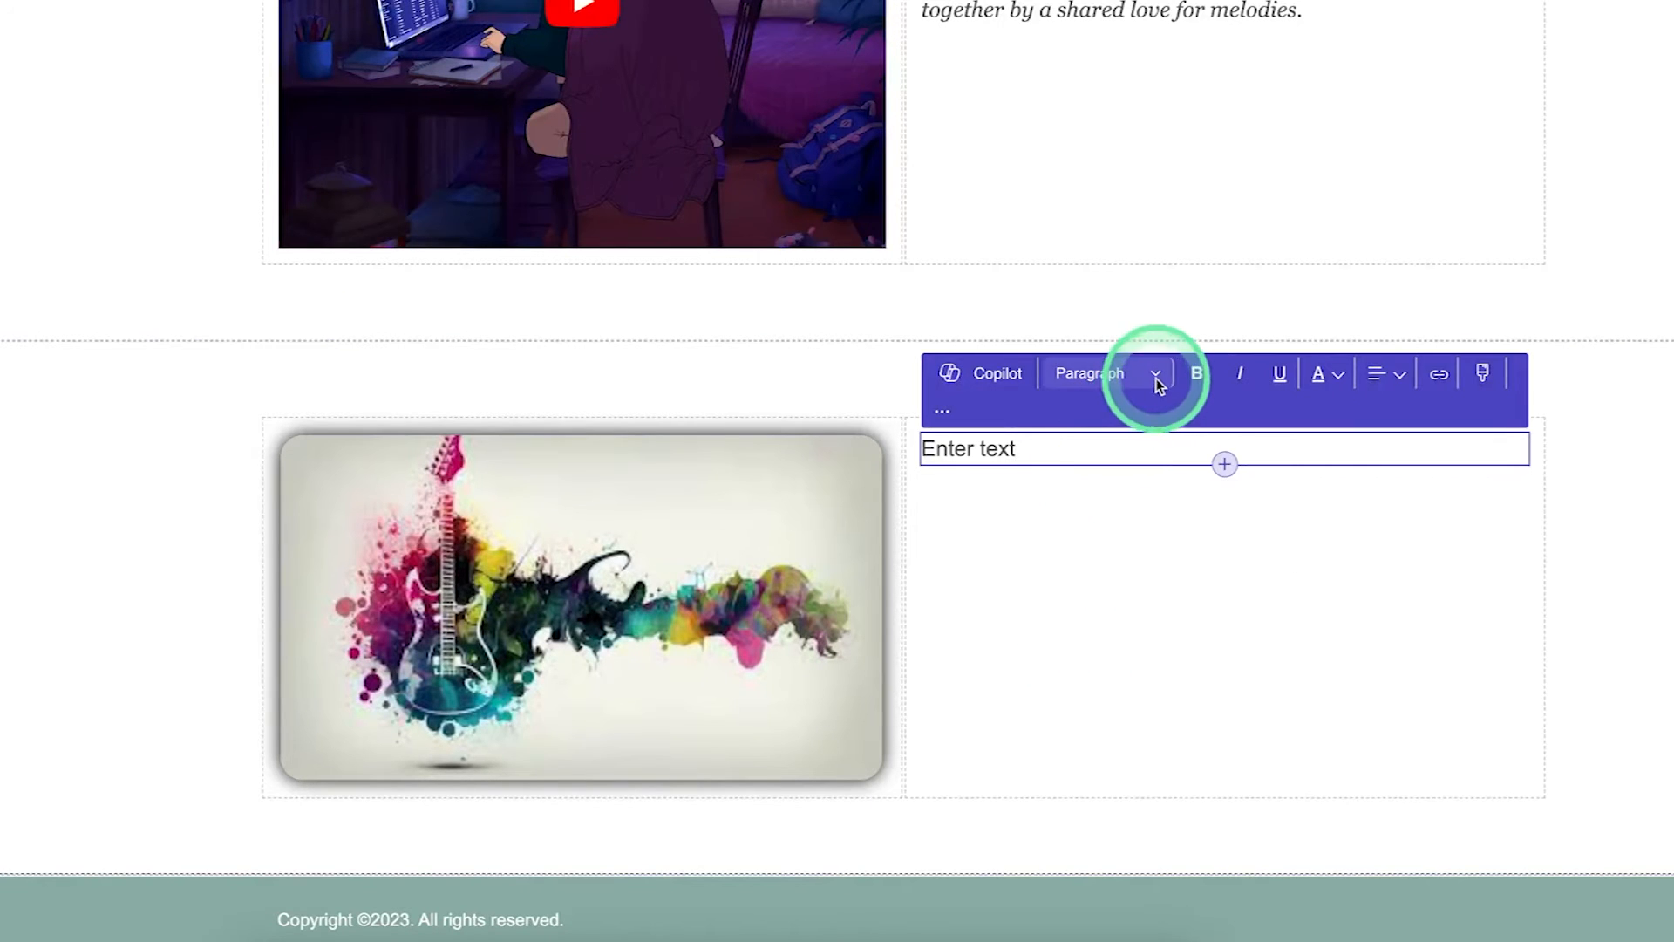
{"action": "left_click", "coordinate": [1156, 375]}
{"action": "left_click", "coordinate": [1110, 256]}
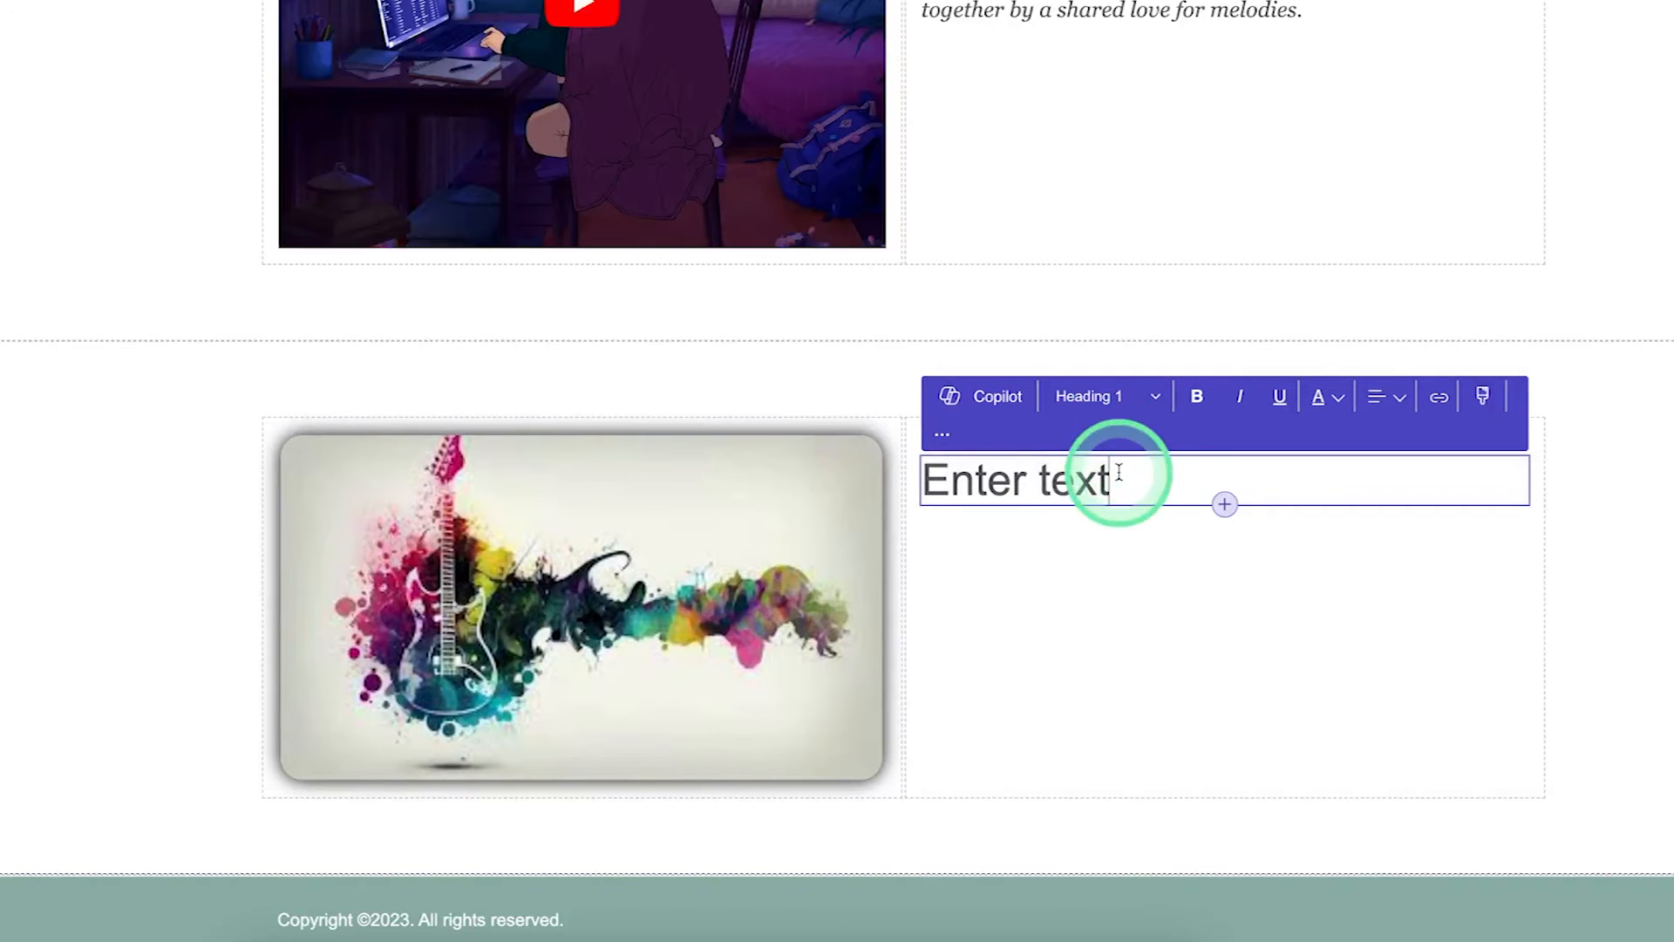
{"action": "double_click", "coordinate": [1063, 475]}
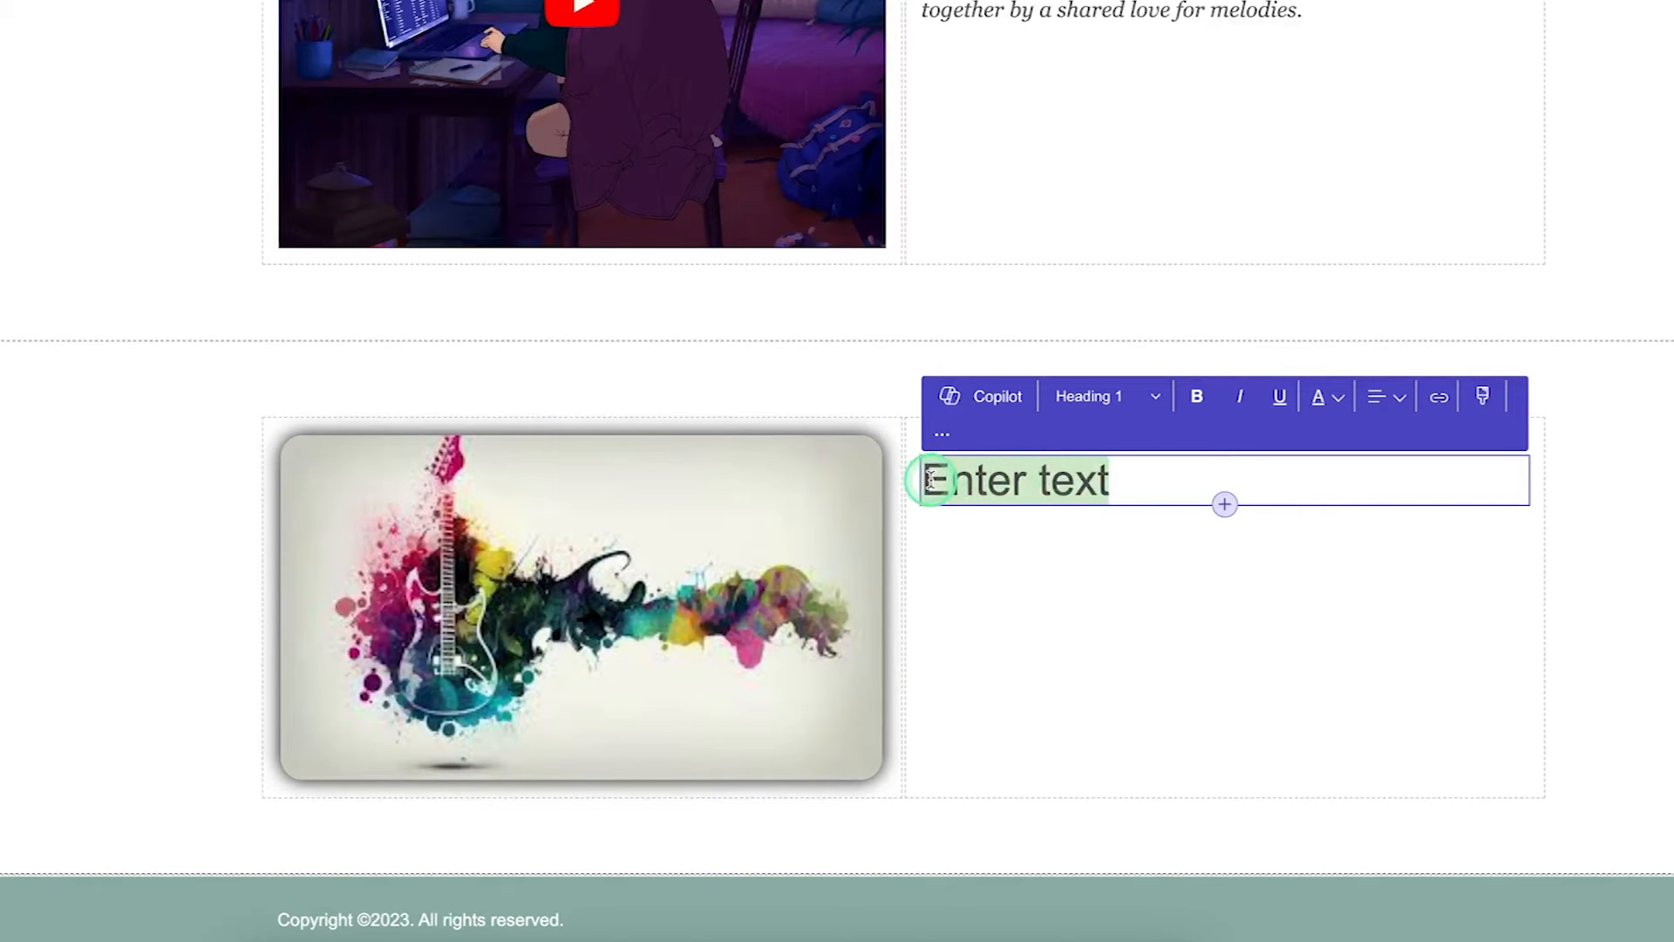
{"action": "key", "text": "BackSpace"}
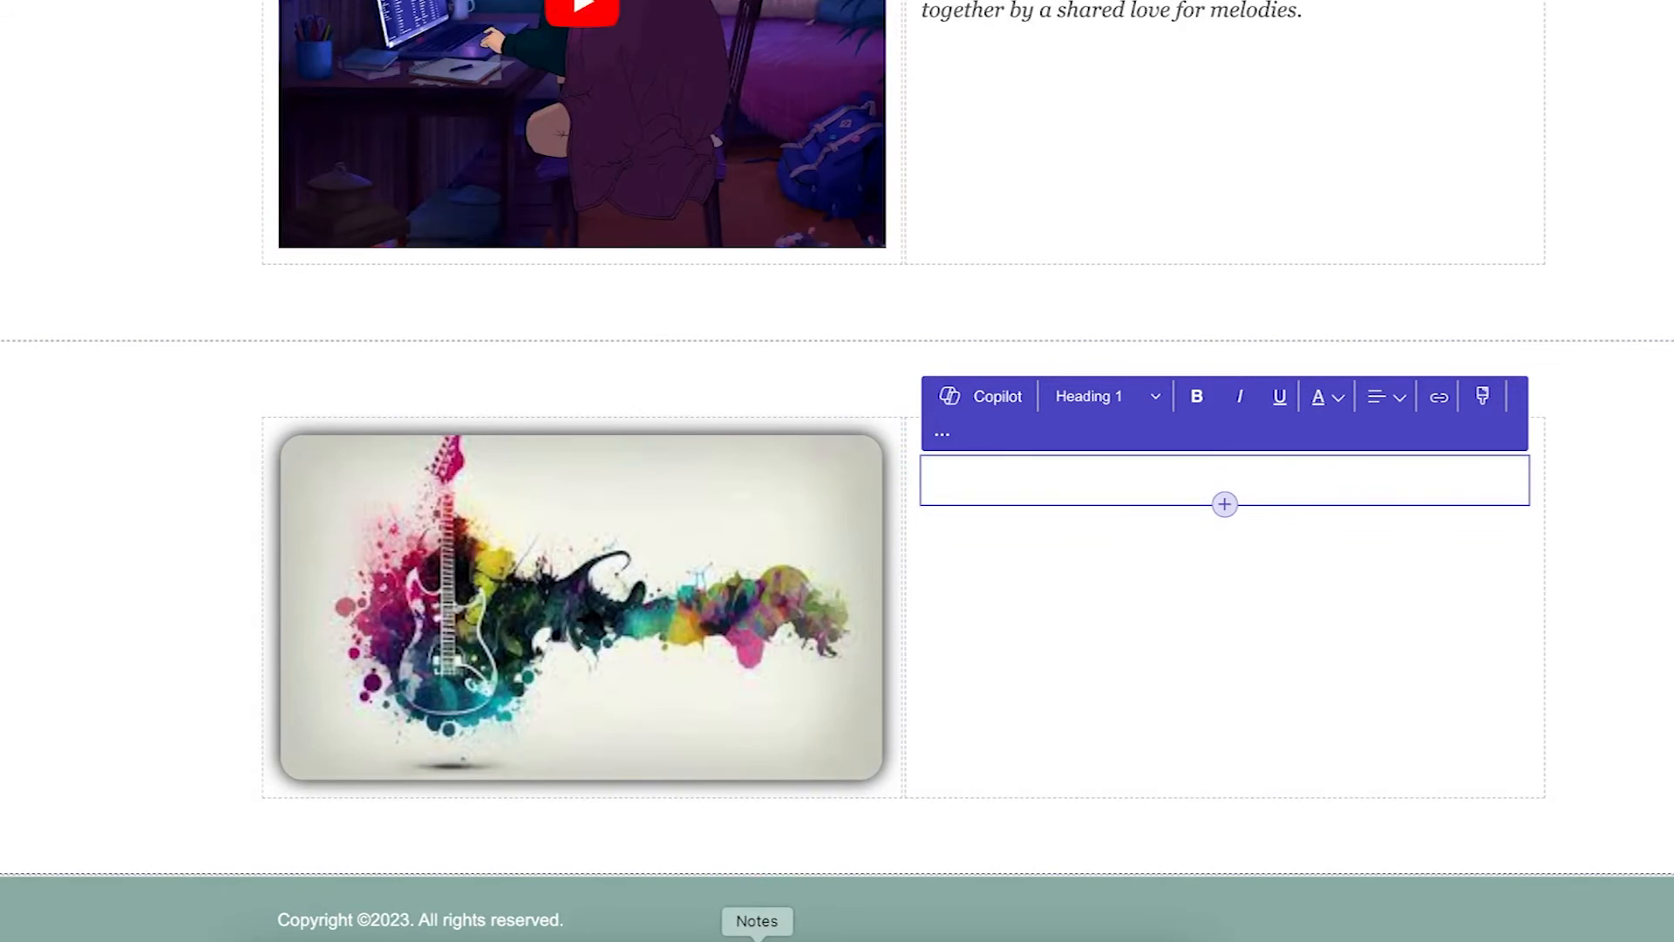
- Copy "About Us" from the Notes app and paste it into the empty heading beside the guitar image
{"action": "left_click", "coordinate": [756, 937]}
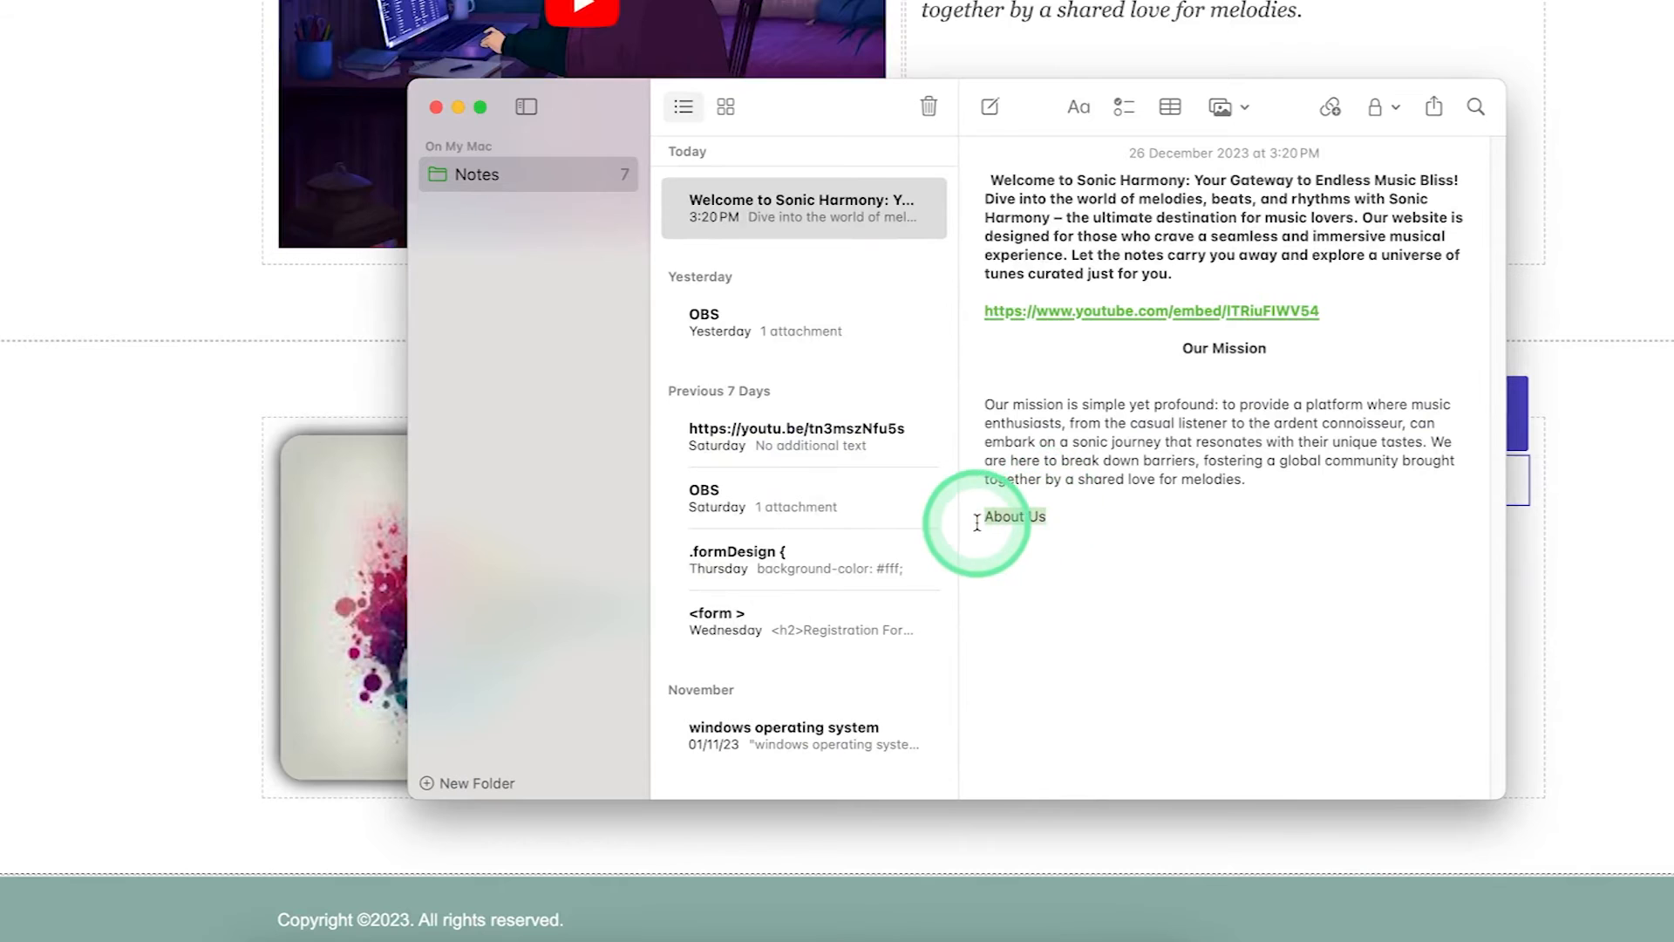
{"action": "left_click_drag", "start_coordinate": [1052, 527], "coordinate": [1059, 527]}
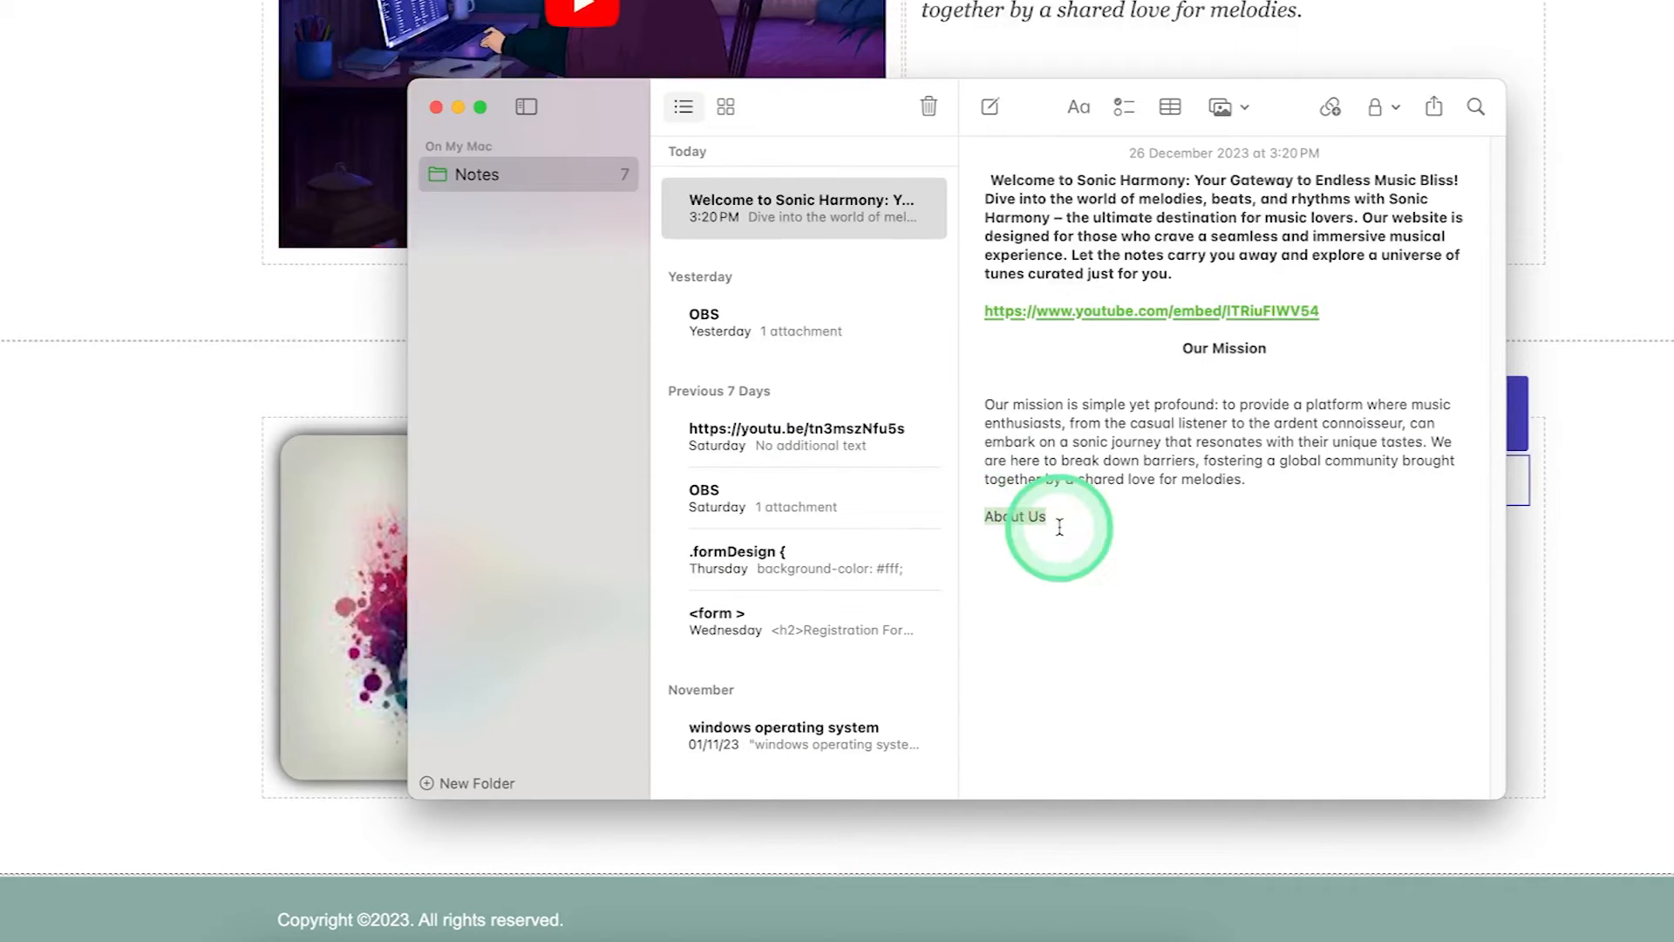
{"action": "left_click", "coordinate": [1625, 520]}
{"action": "left_click", "coordinate": [999, 486]}
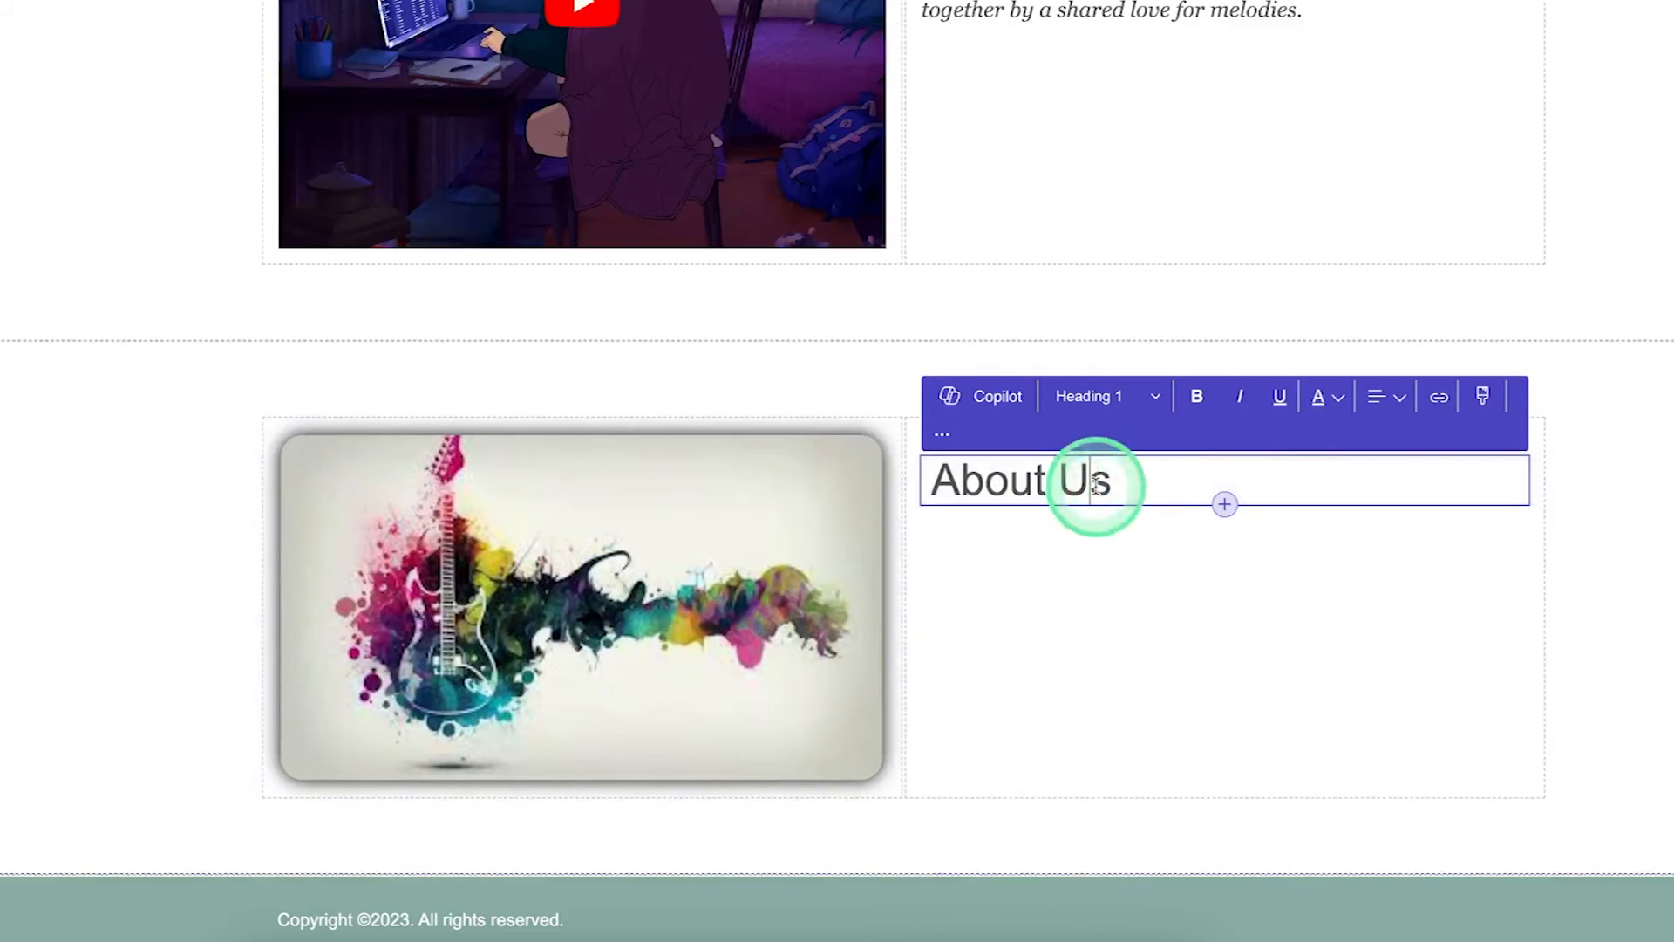
- Make the "About Us" heading bold and centre it in its column
{"action": "triple_click", "coordinate": [1094, 486]}
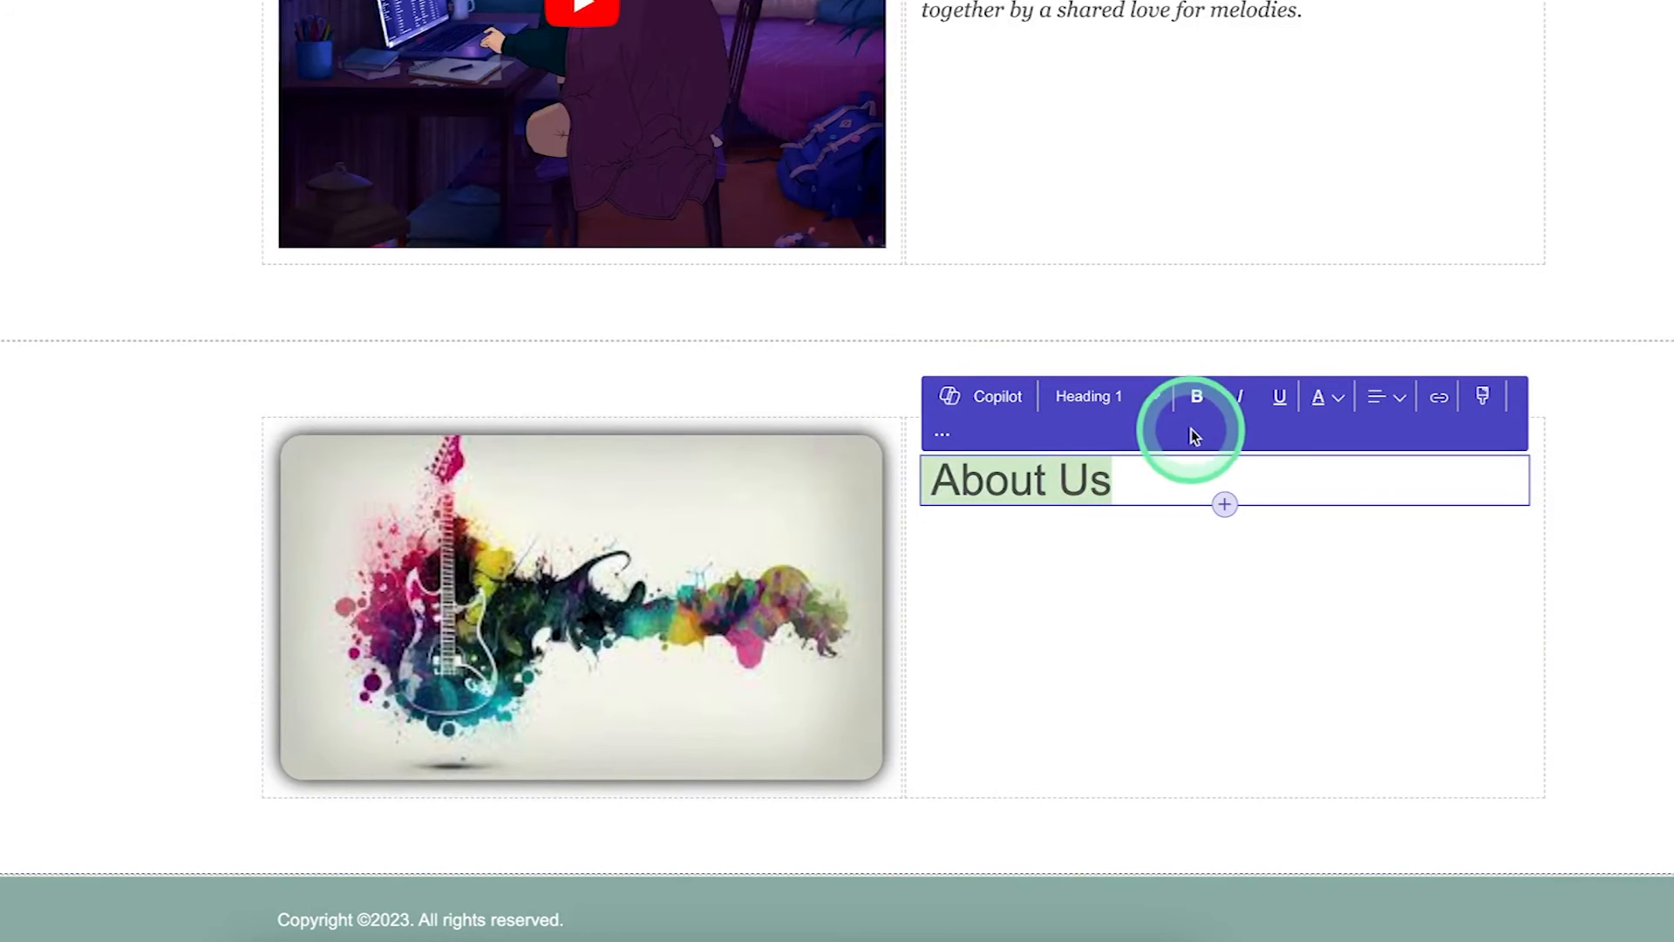
{"action": "left_click", "coordinate": [1199, 401]}
{"action": "left_click", "coordinate": [1396, 401]}
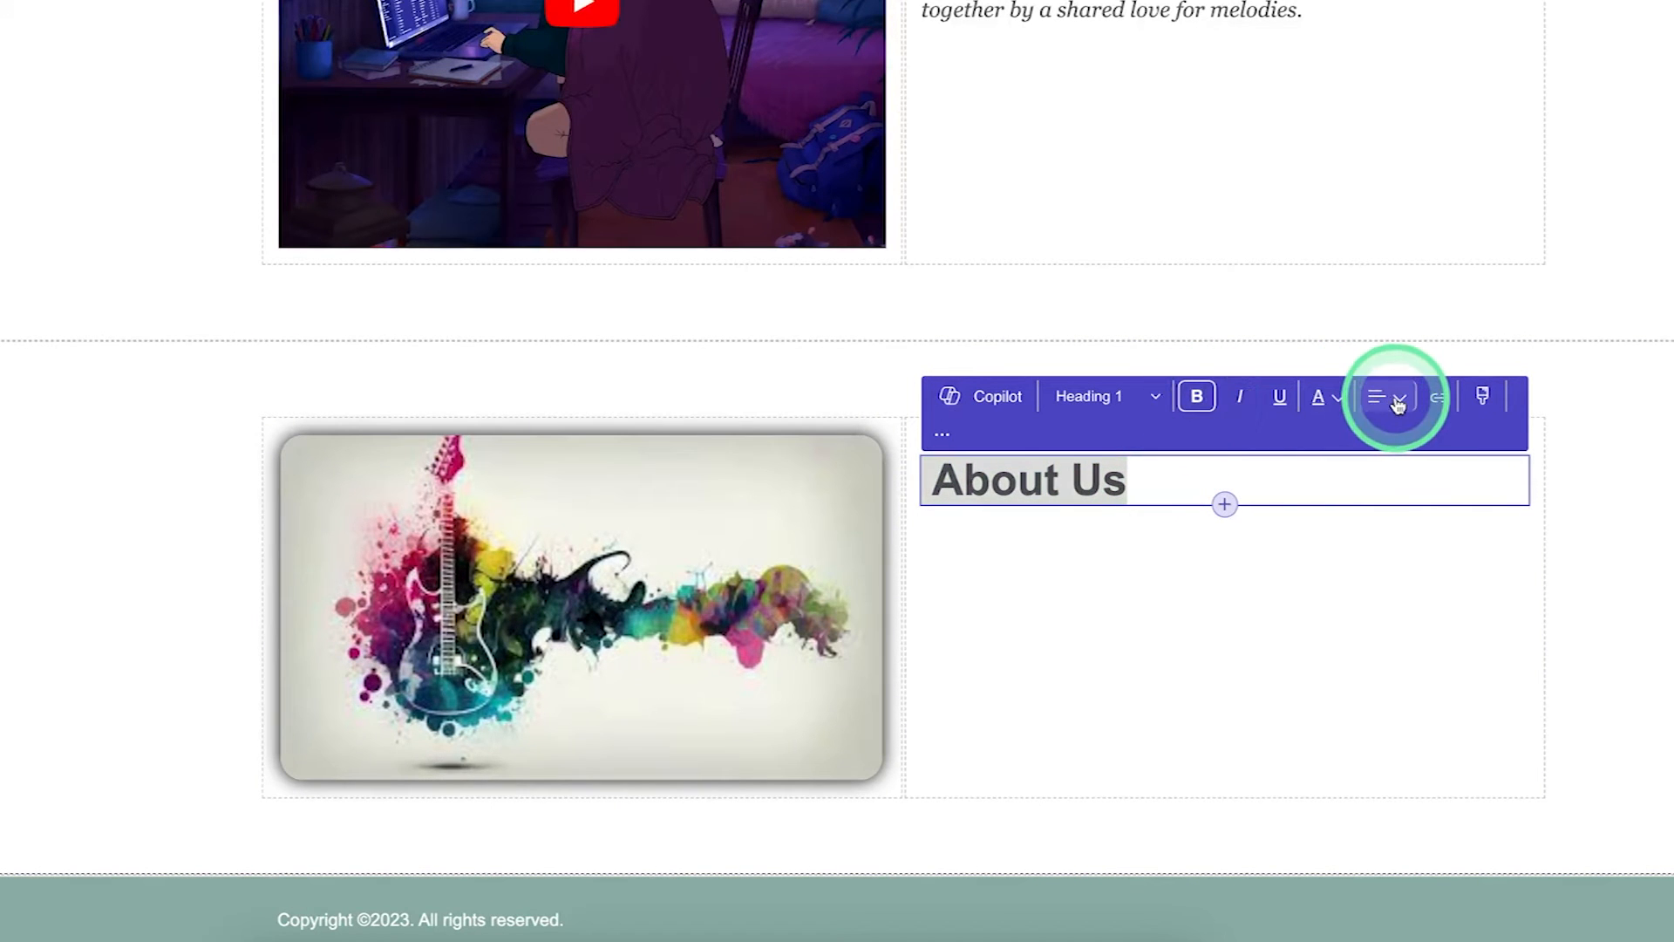
{"action": "left_click", "coordinate": [1387, 449]}
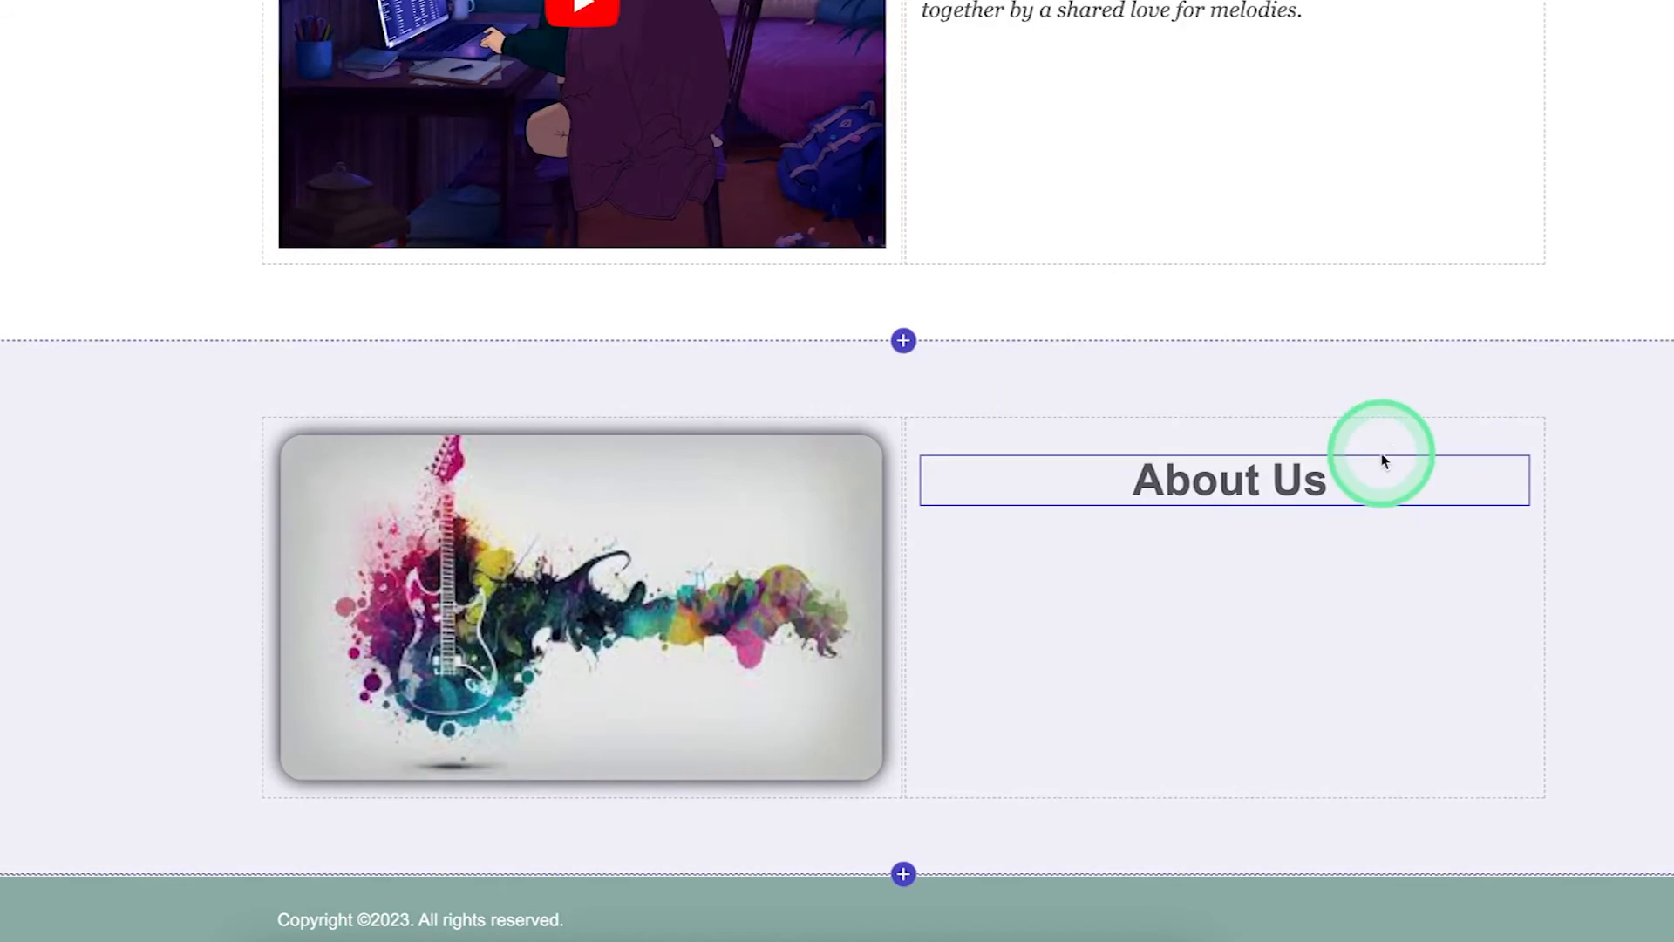
- Give the "About Us" heading a 3 px text shadow
{"action": "left_click", "coordinate": [1273, 487]}
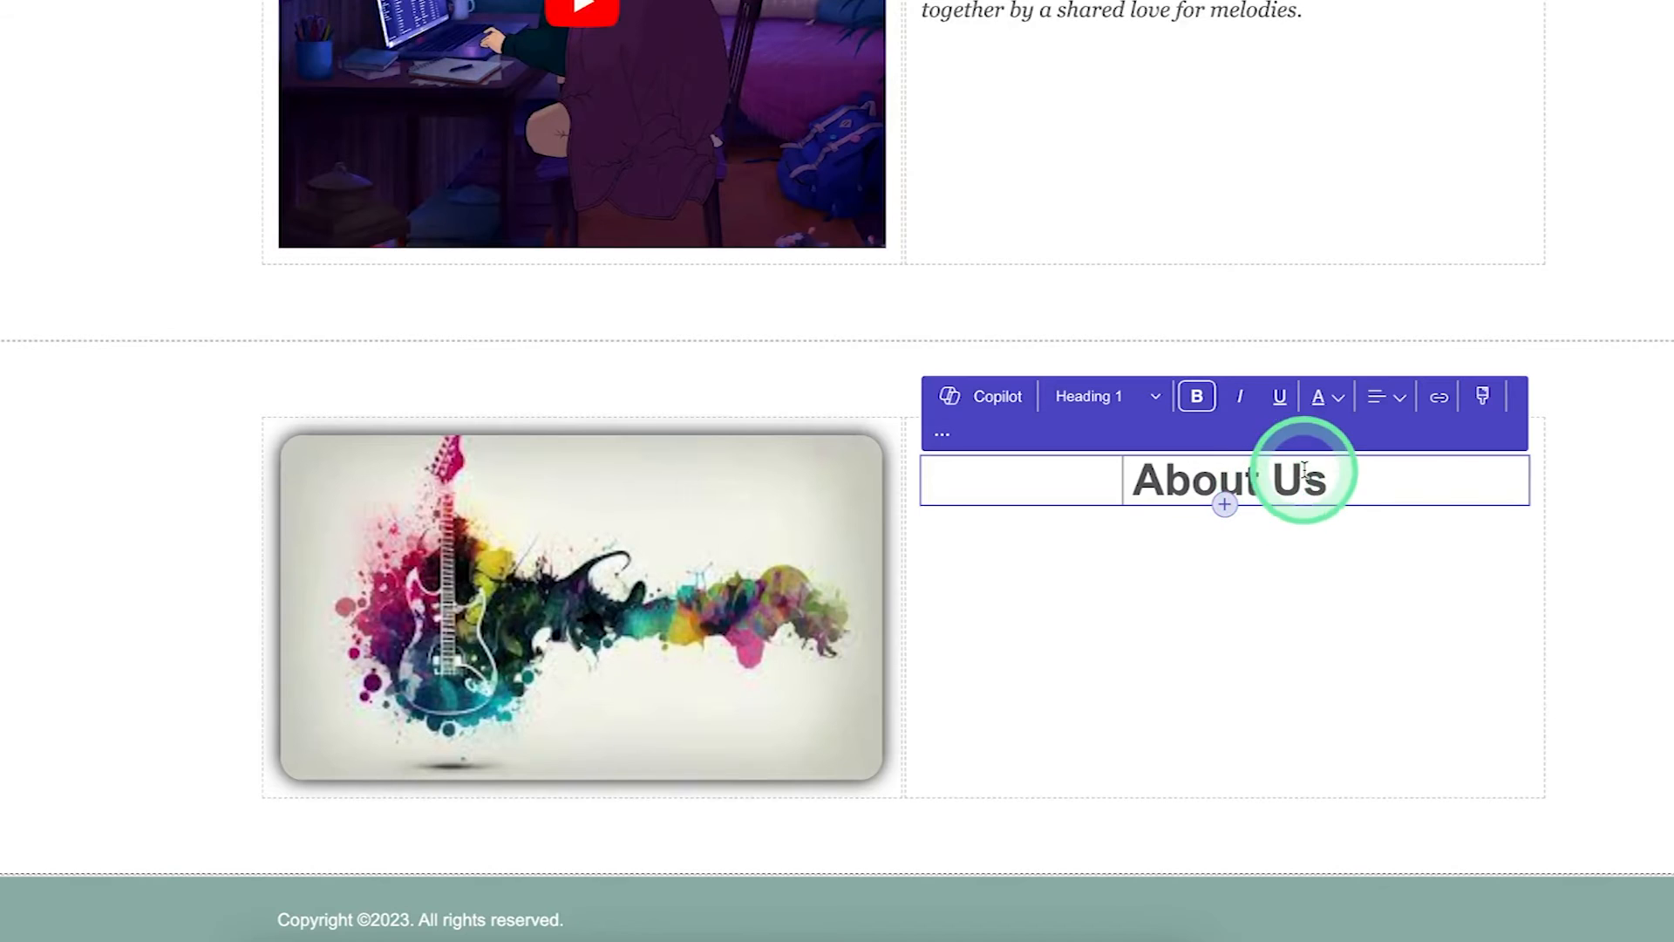
{"action": "left_click", "coordinate": [1480, 399]}
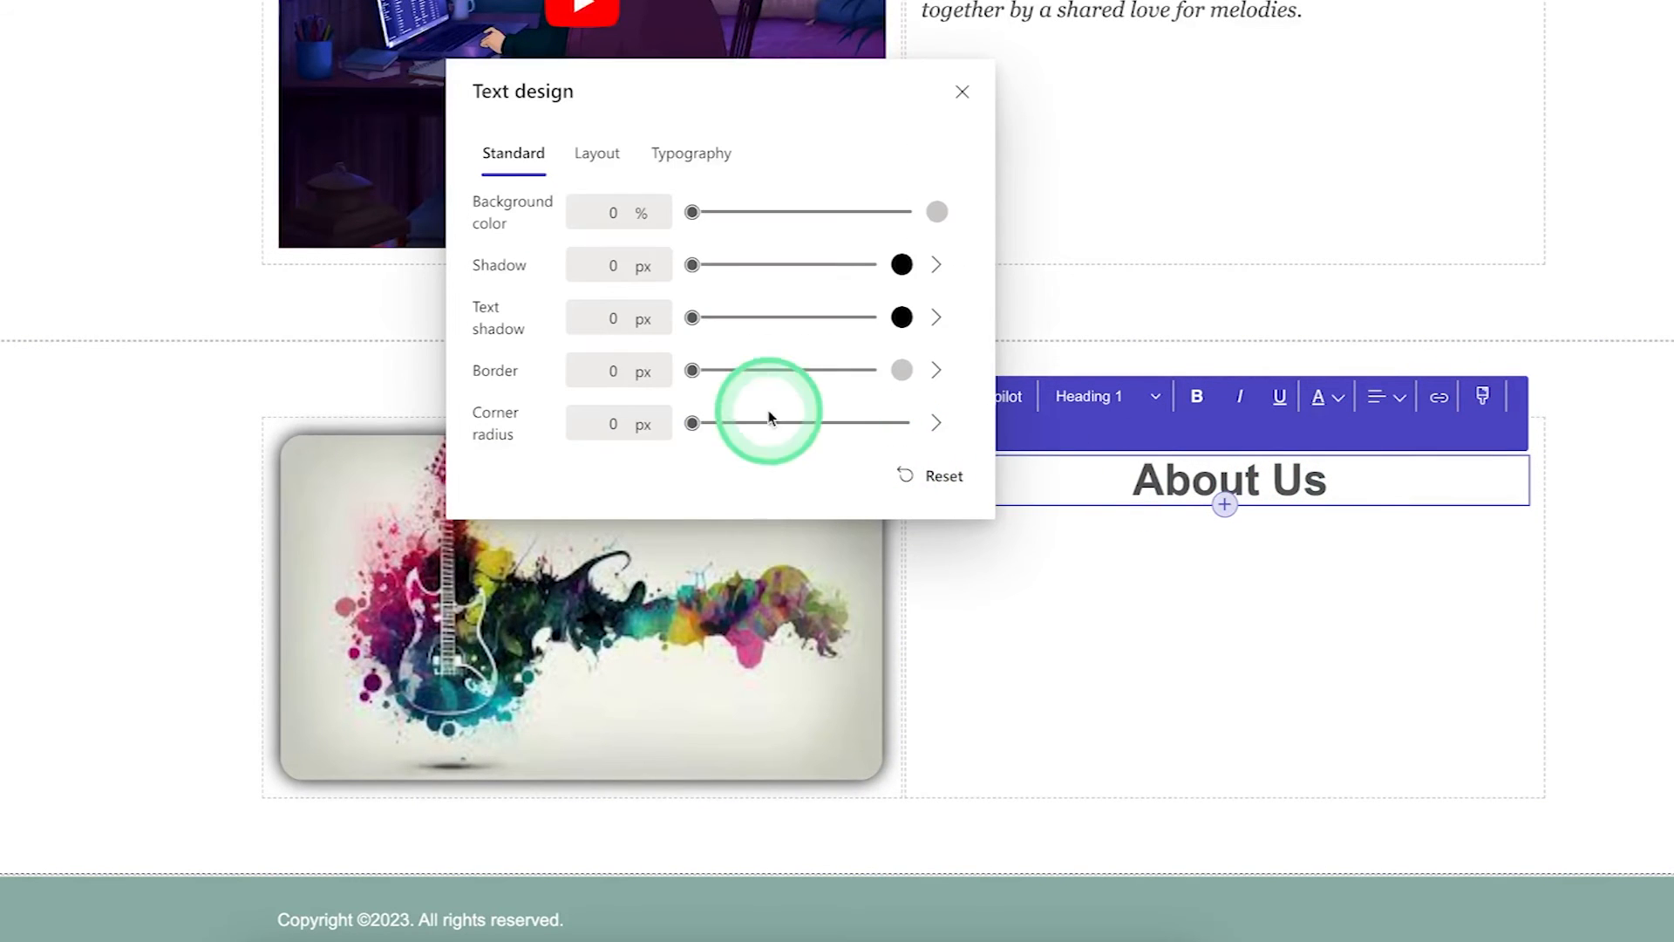
{"action": "left_click", "coordinate": [693, 318]}
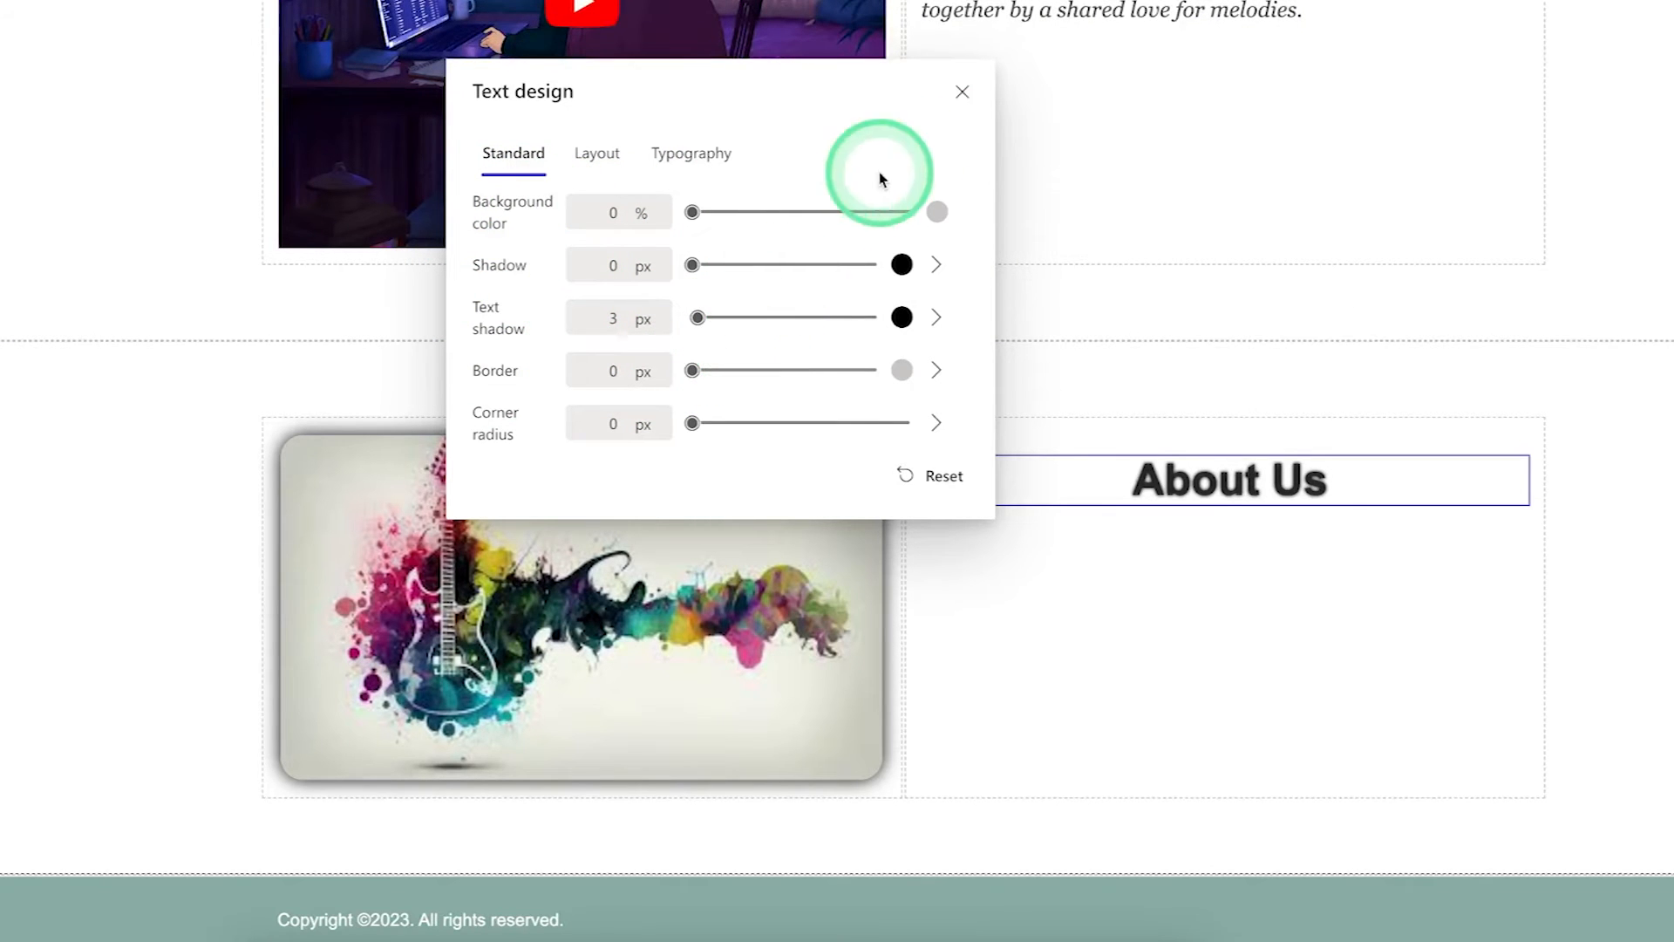
{"action": "left_click", "coordinate": [963, 93]}
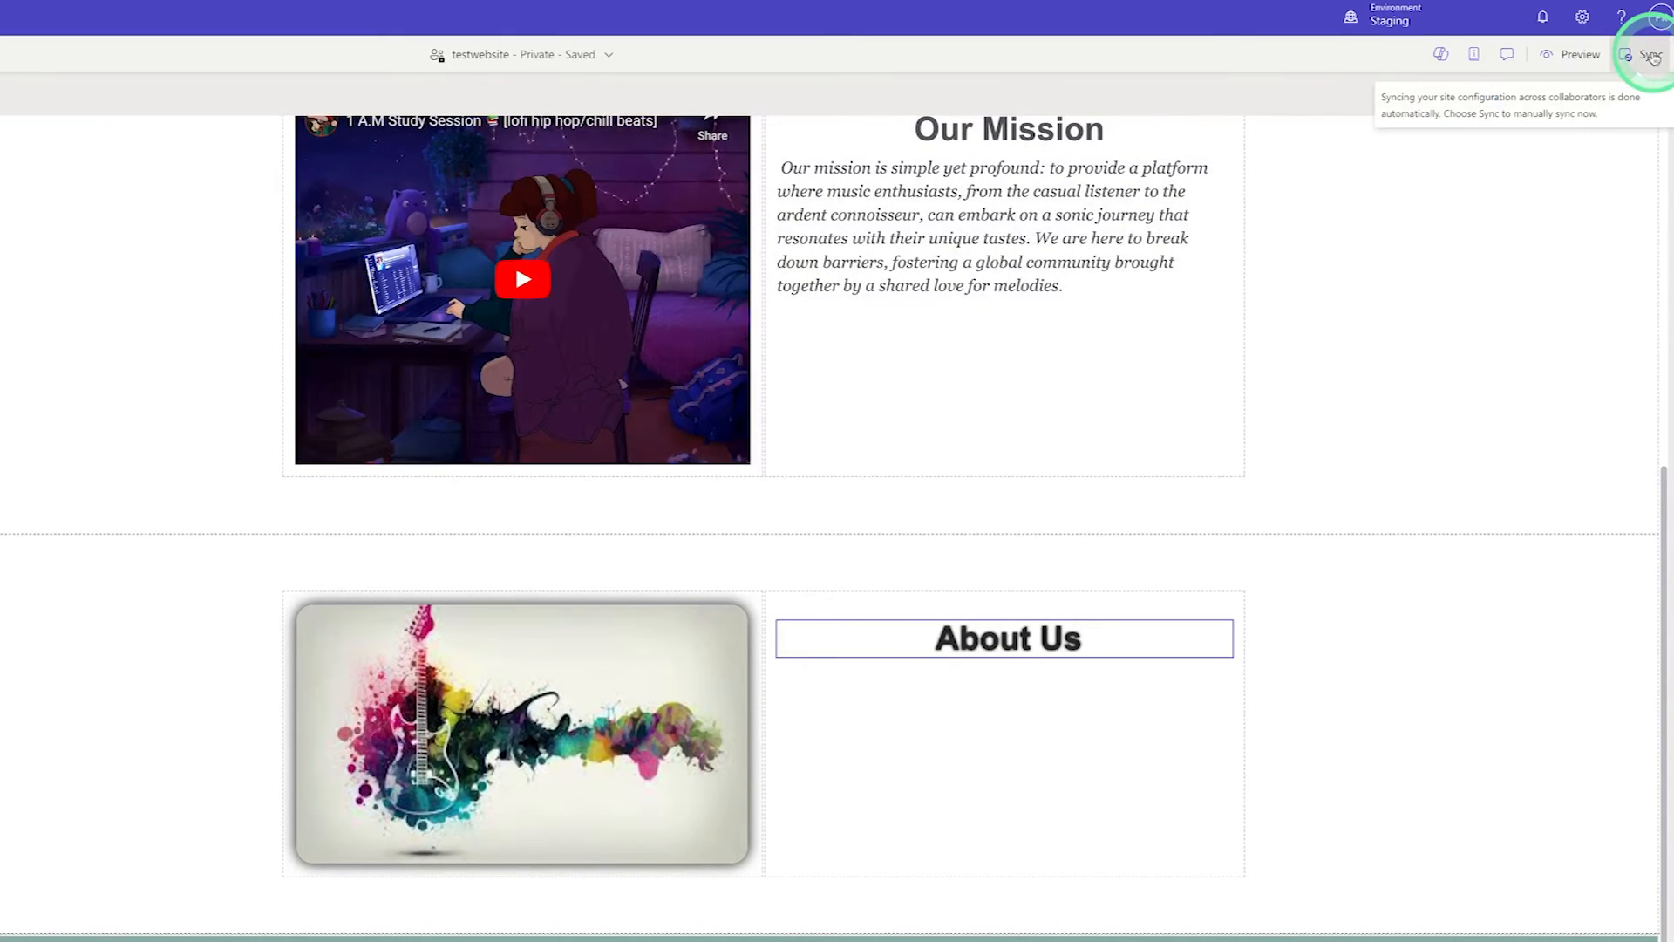
- Preview the page in desktop size and examine the About Us heading beside the guitar image
{"action": "left_click", "coordinate": [1581, 63]}
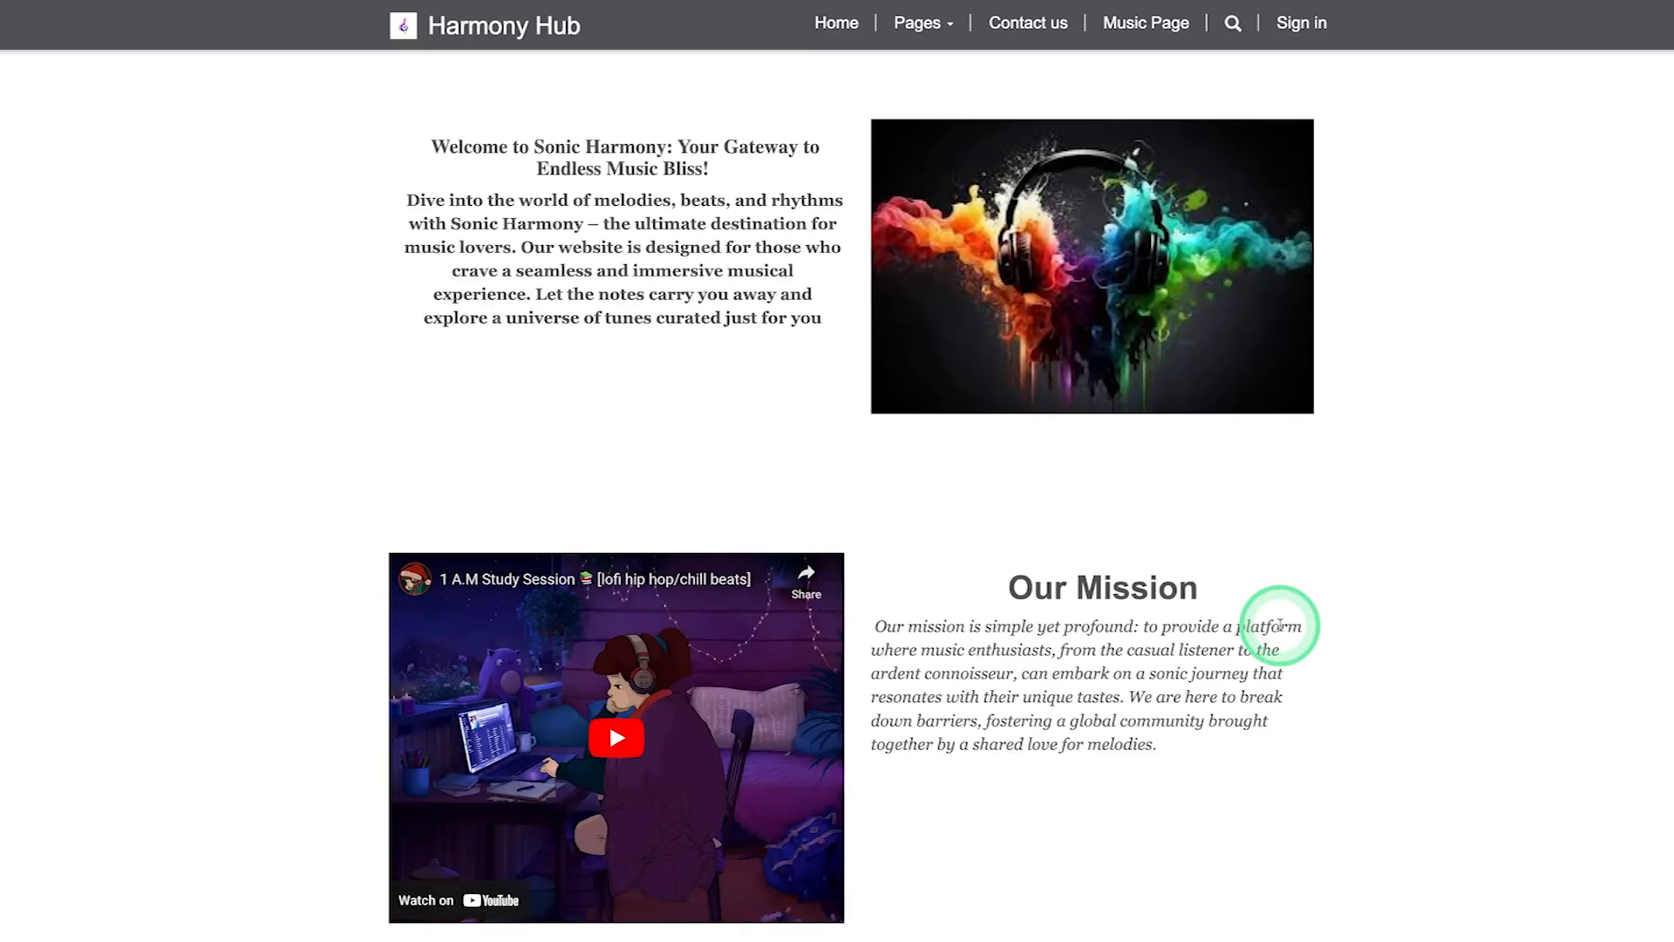
{"action": "scroll", "coordinate": [1278, 624], "scroll_direction": "down", "scroll_amount": 3}
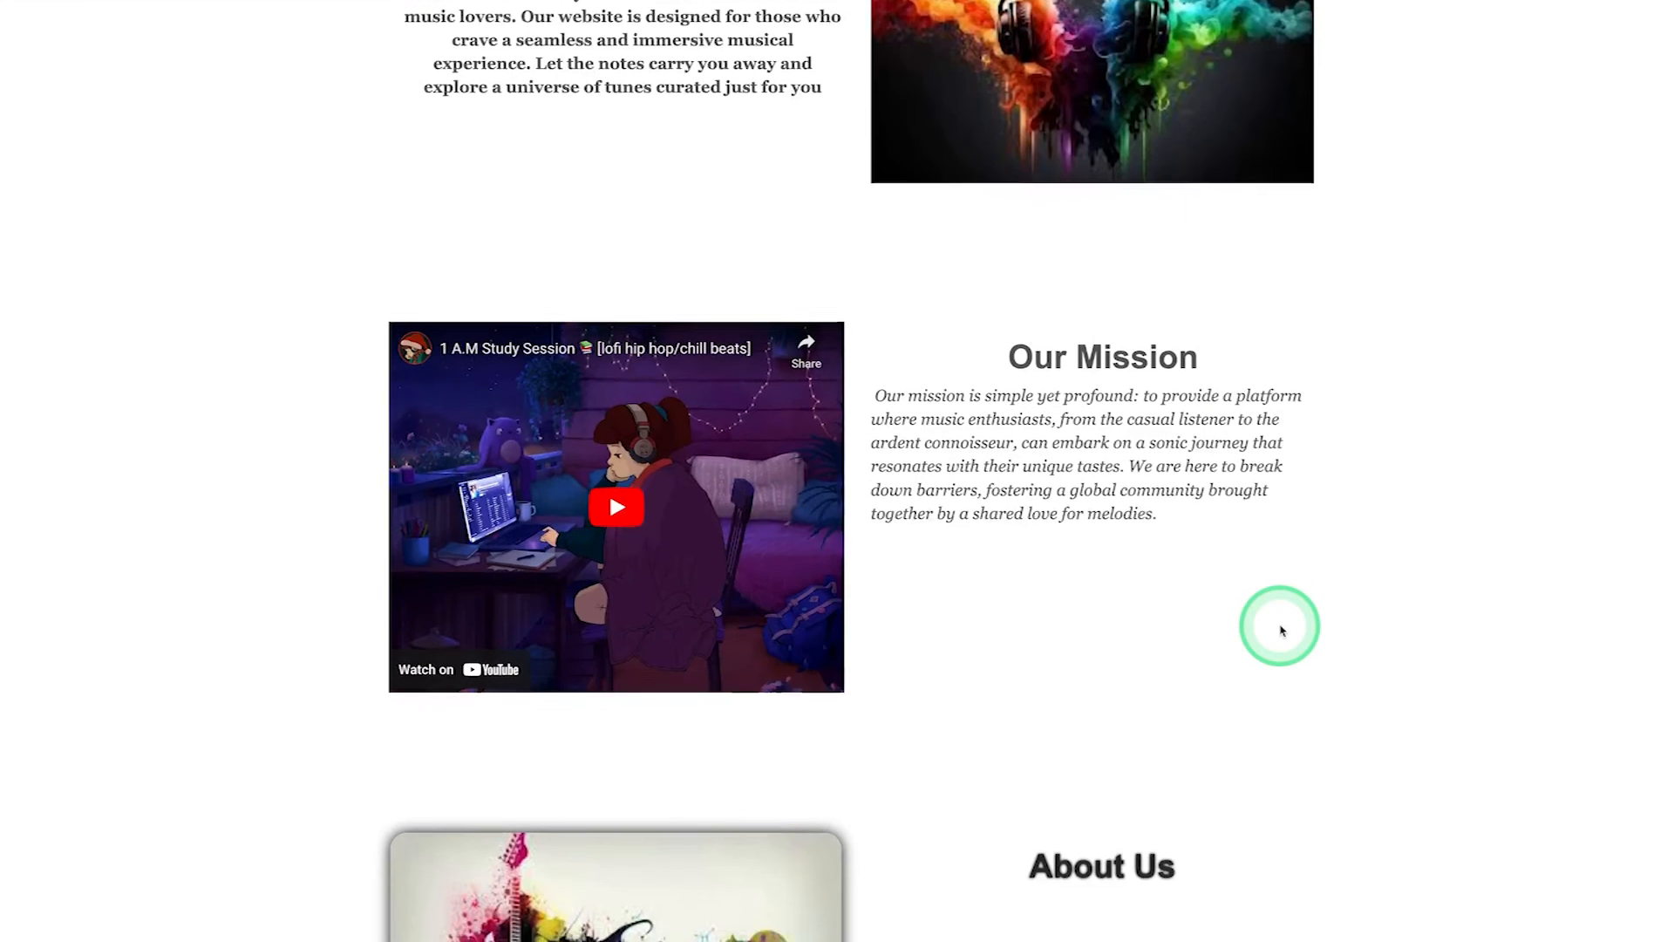
{"action": "scroll", "coordinate": [1280, 626], "scroll_direction": "down", "scroll_amount": 3}
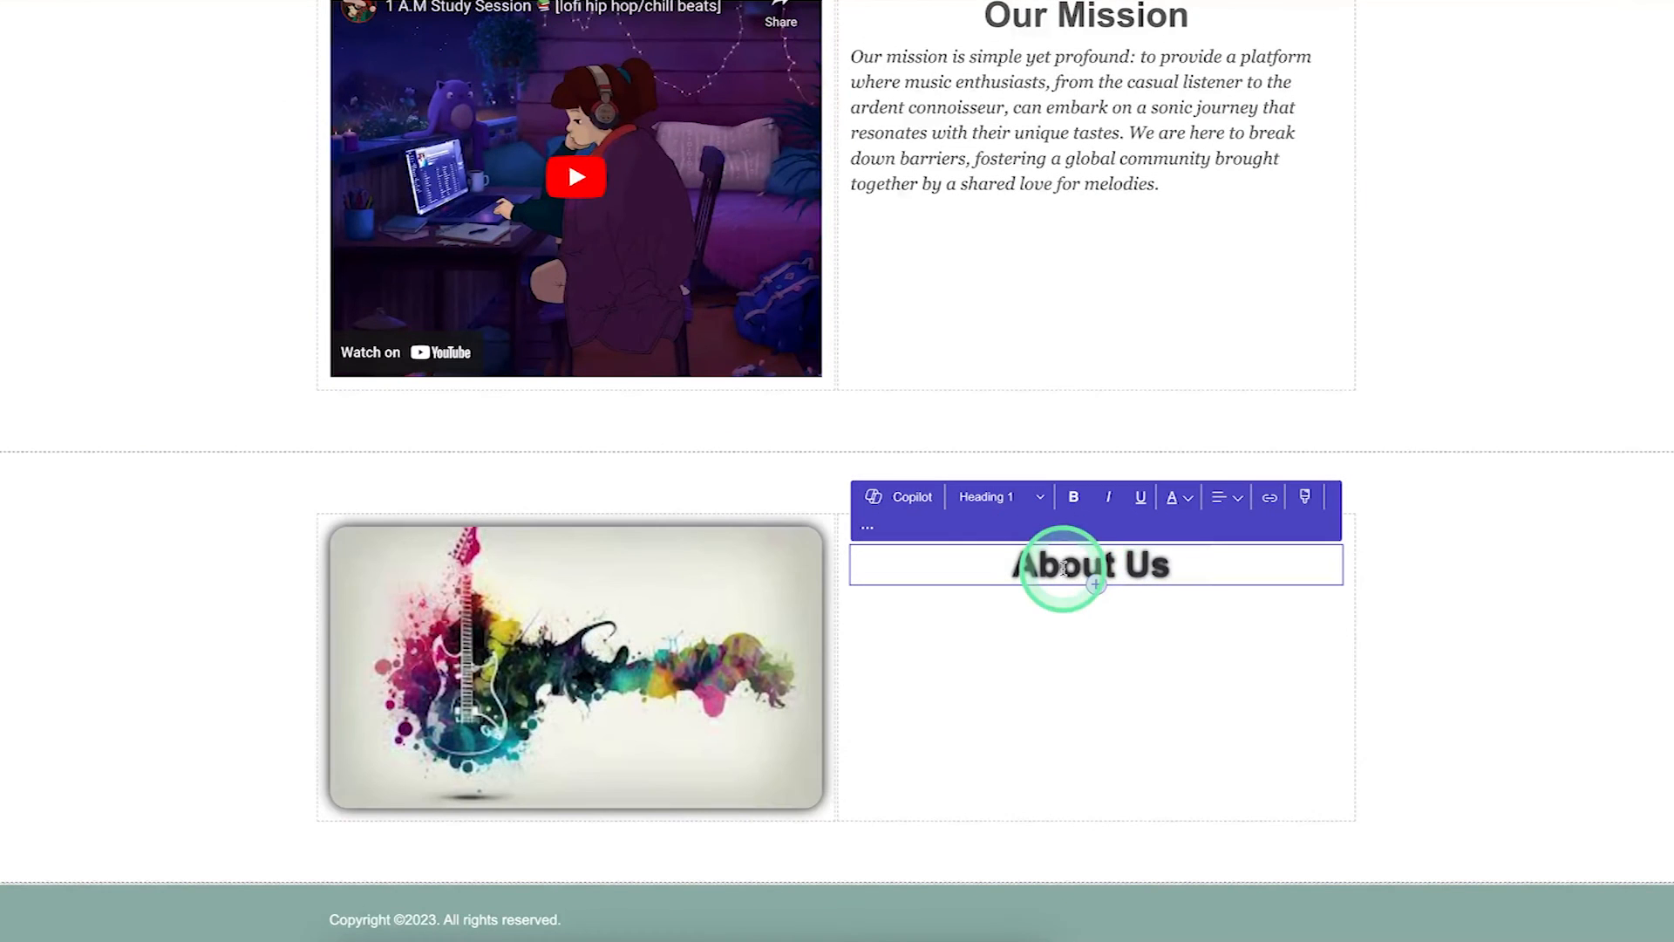
- Add a text component below the "About Us" heading and paste in the "Welcome to Harmony Hub" paragraph copied from the Notes app
{"action": "left_click", "coordinate": [1096, 585]}
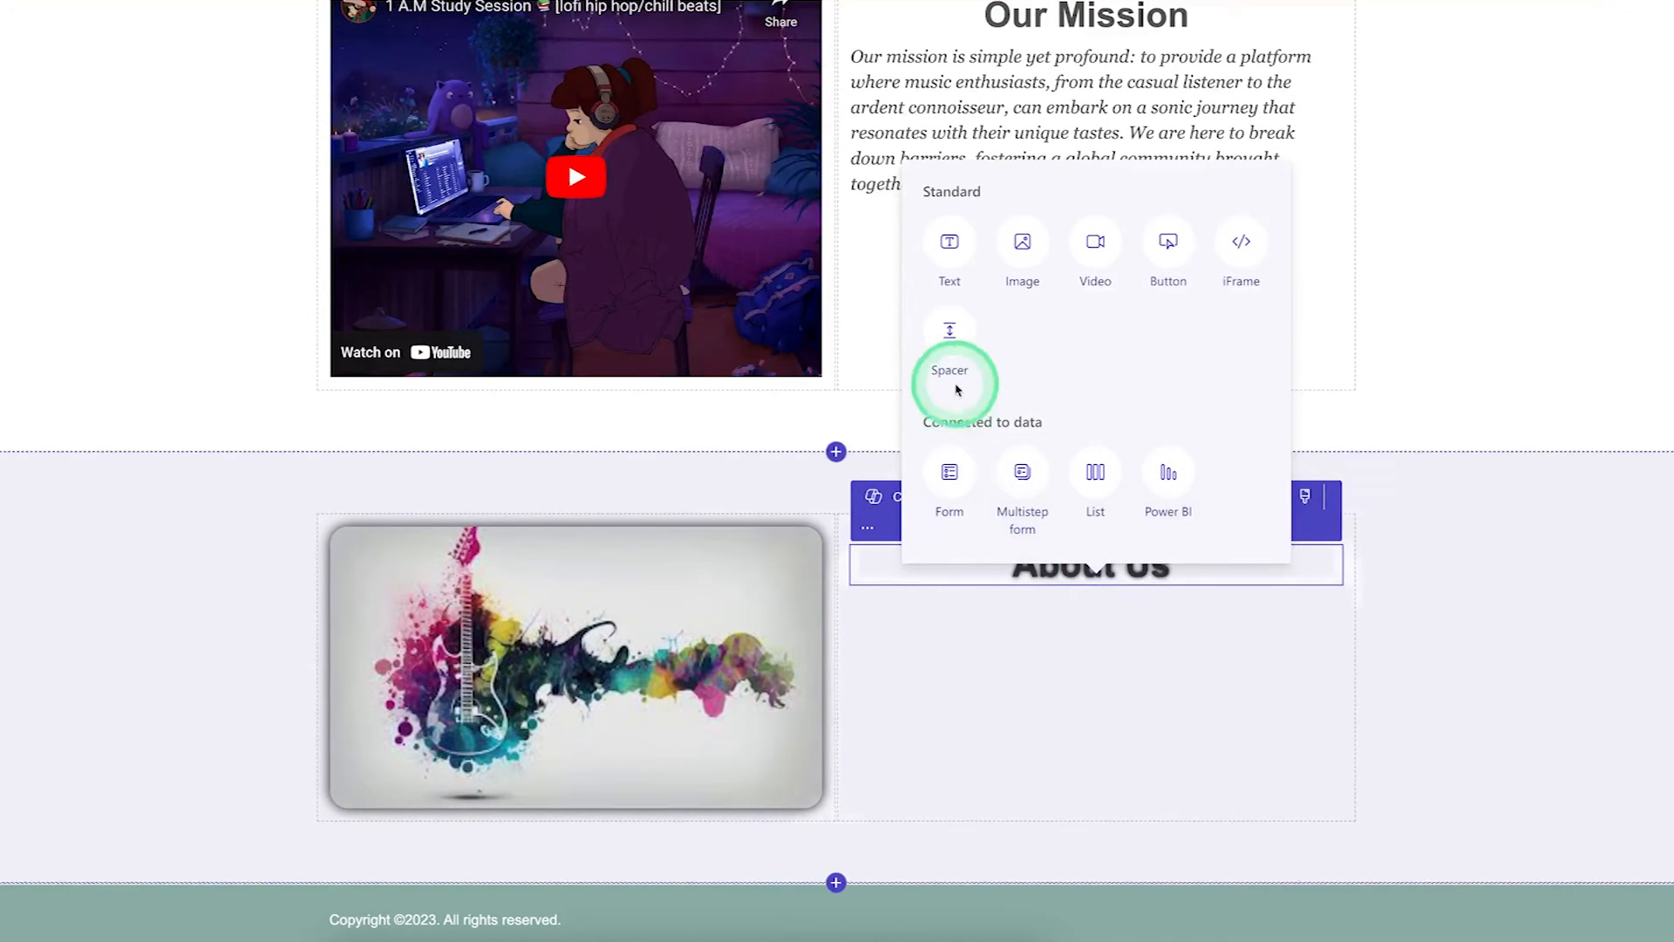
{"action": "left_click", "coordinate": [952, 244]}
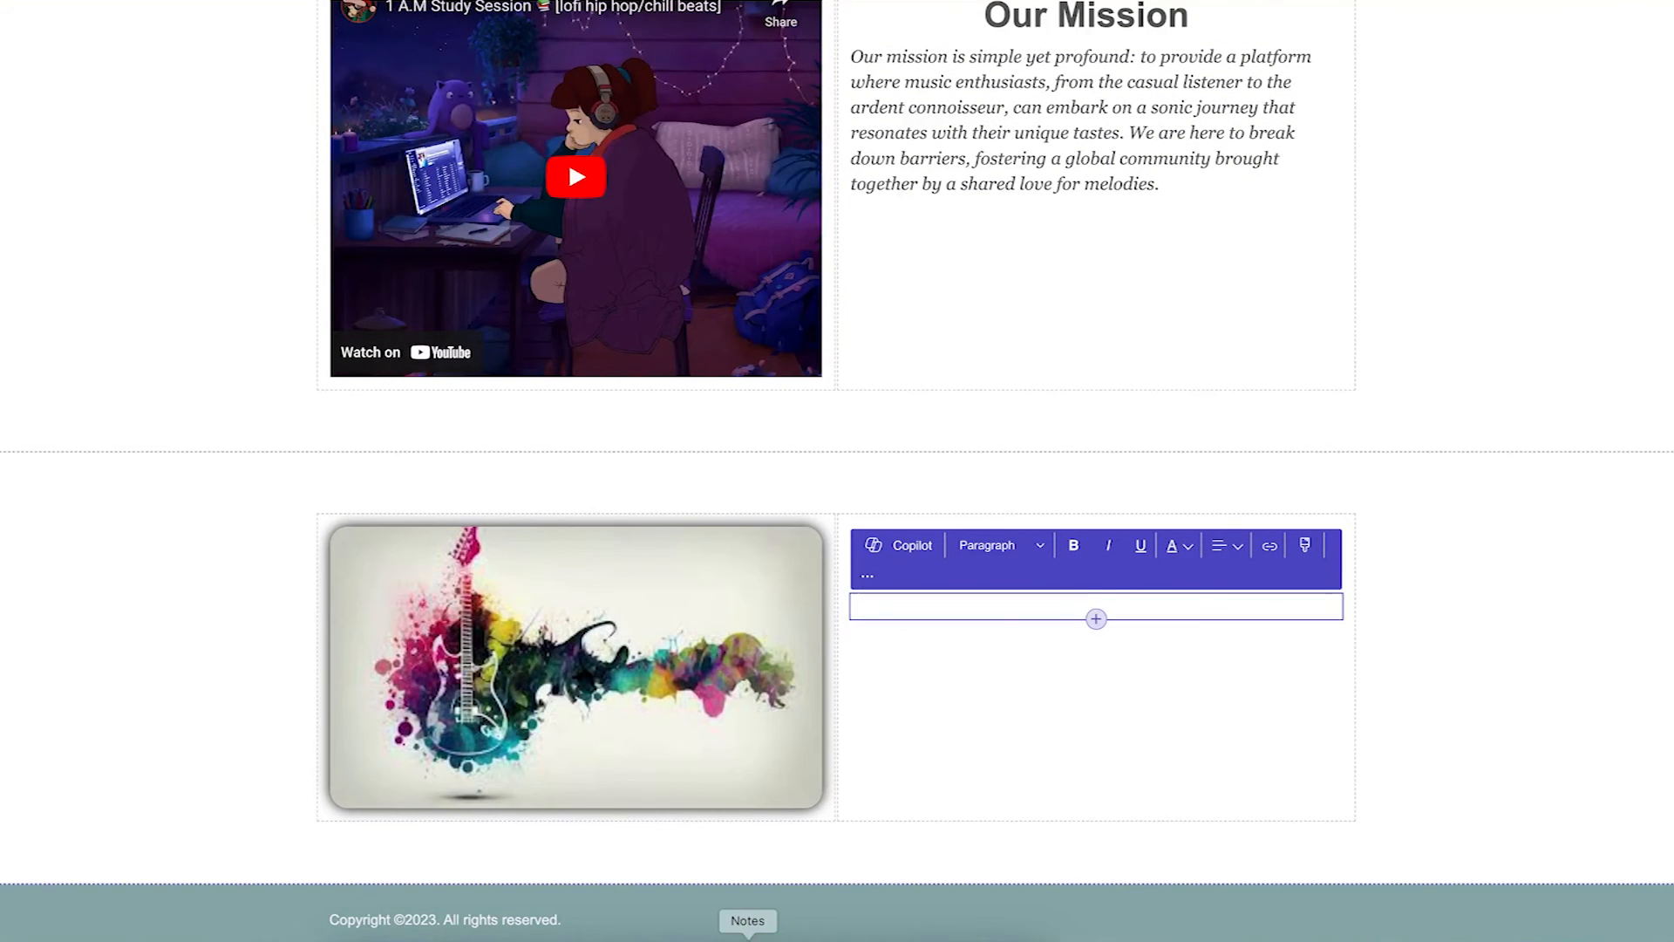
{"action": "left_click", "coordinate": [748, 940]}
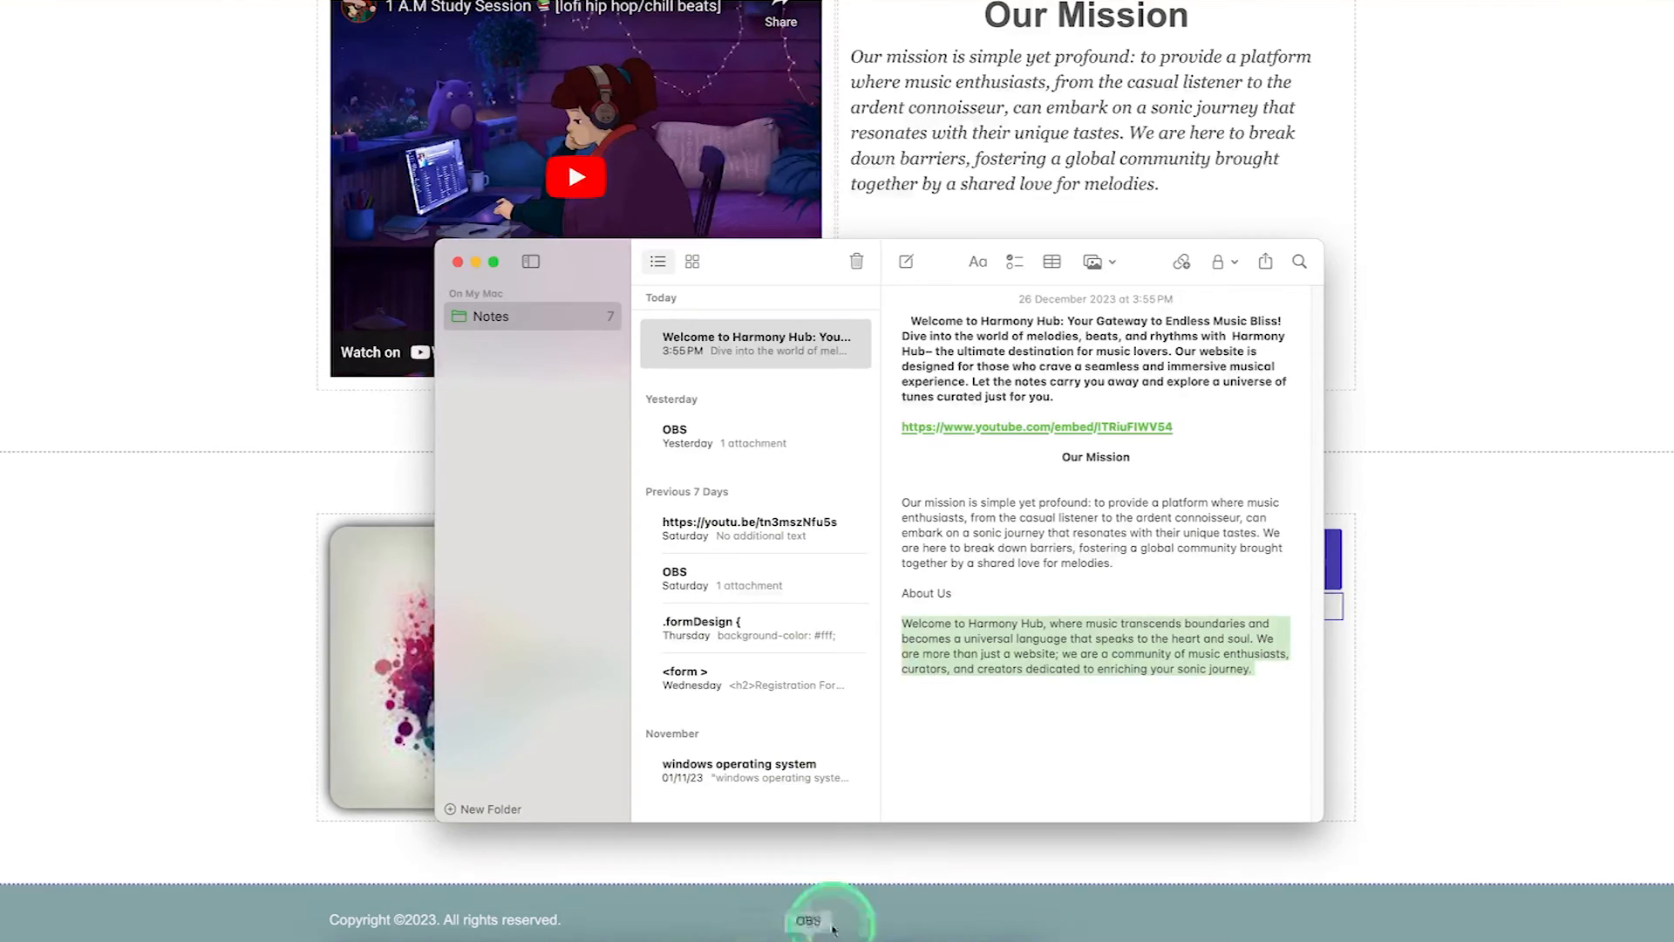
{"action": "left_click_drag", "start_coordinate": [903, 625], "coordinate": [1185, 680]}
{"action": "key", "text": "ctrl+c"}
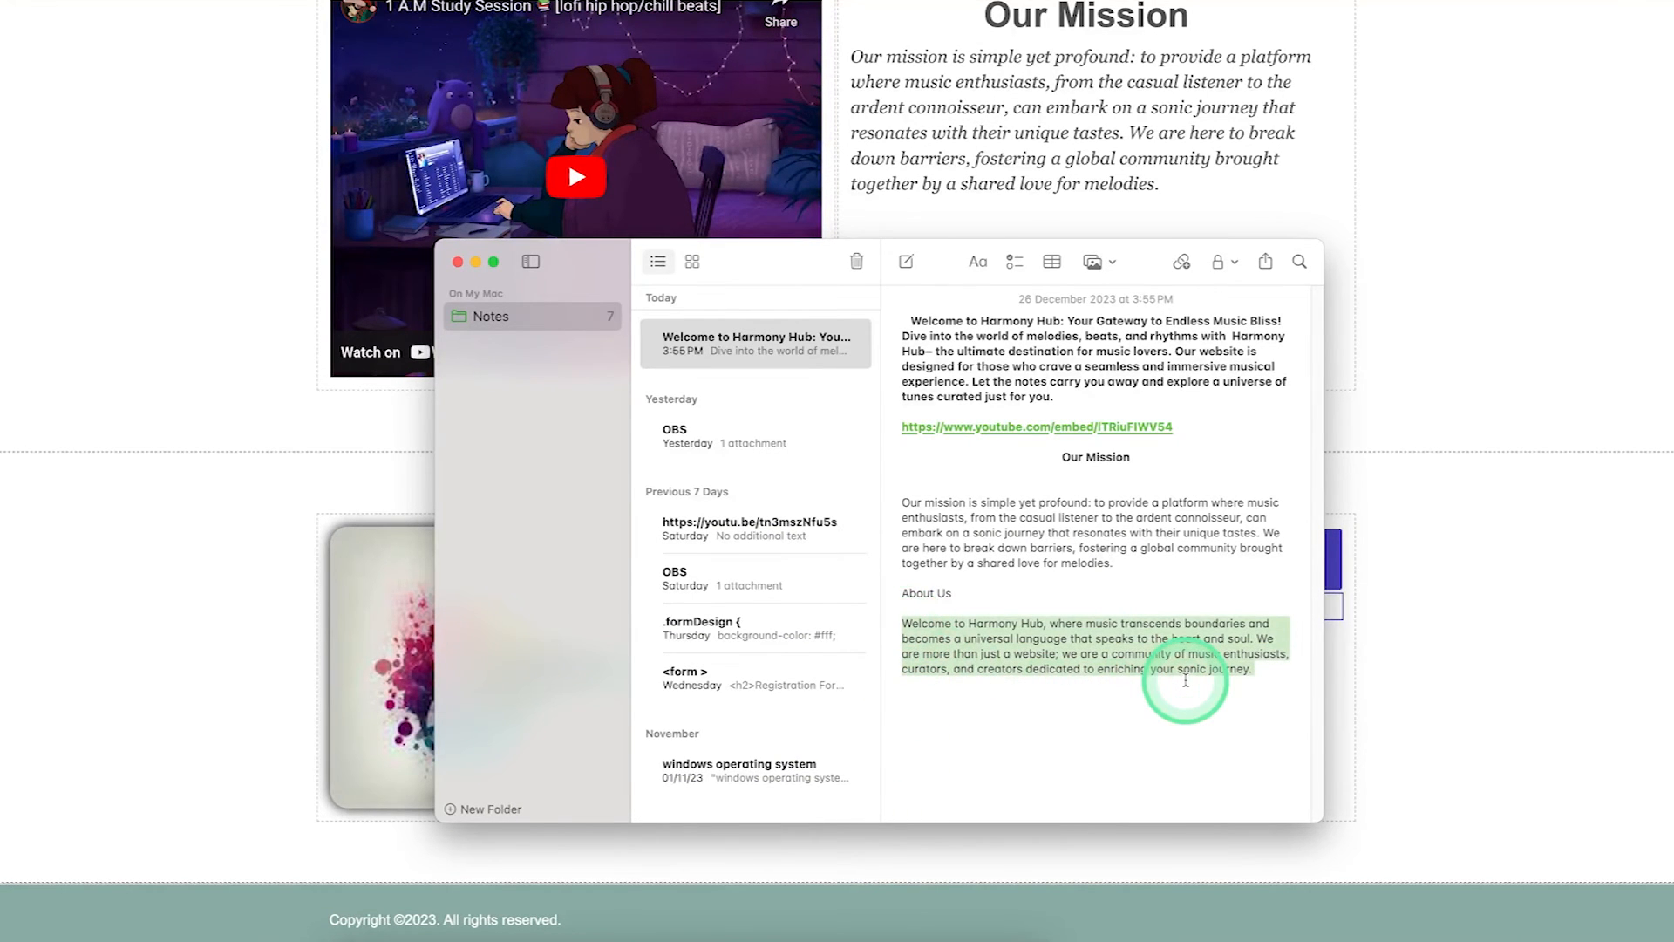
{"action": "left_click", "coordinate": [1421, 678]}
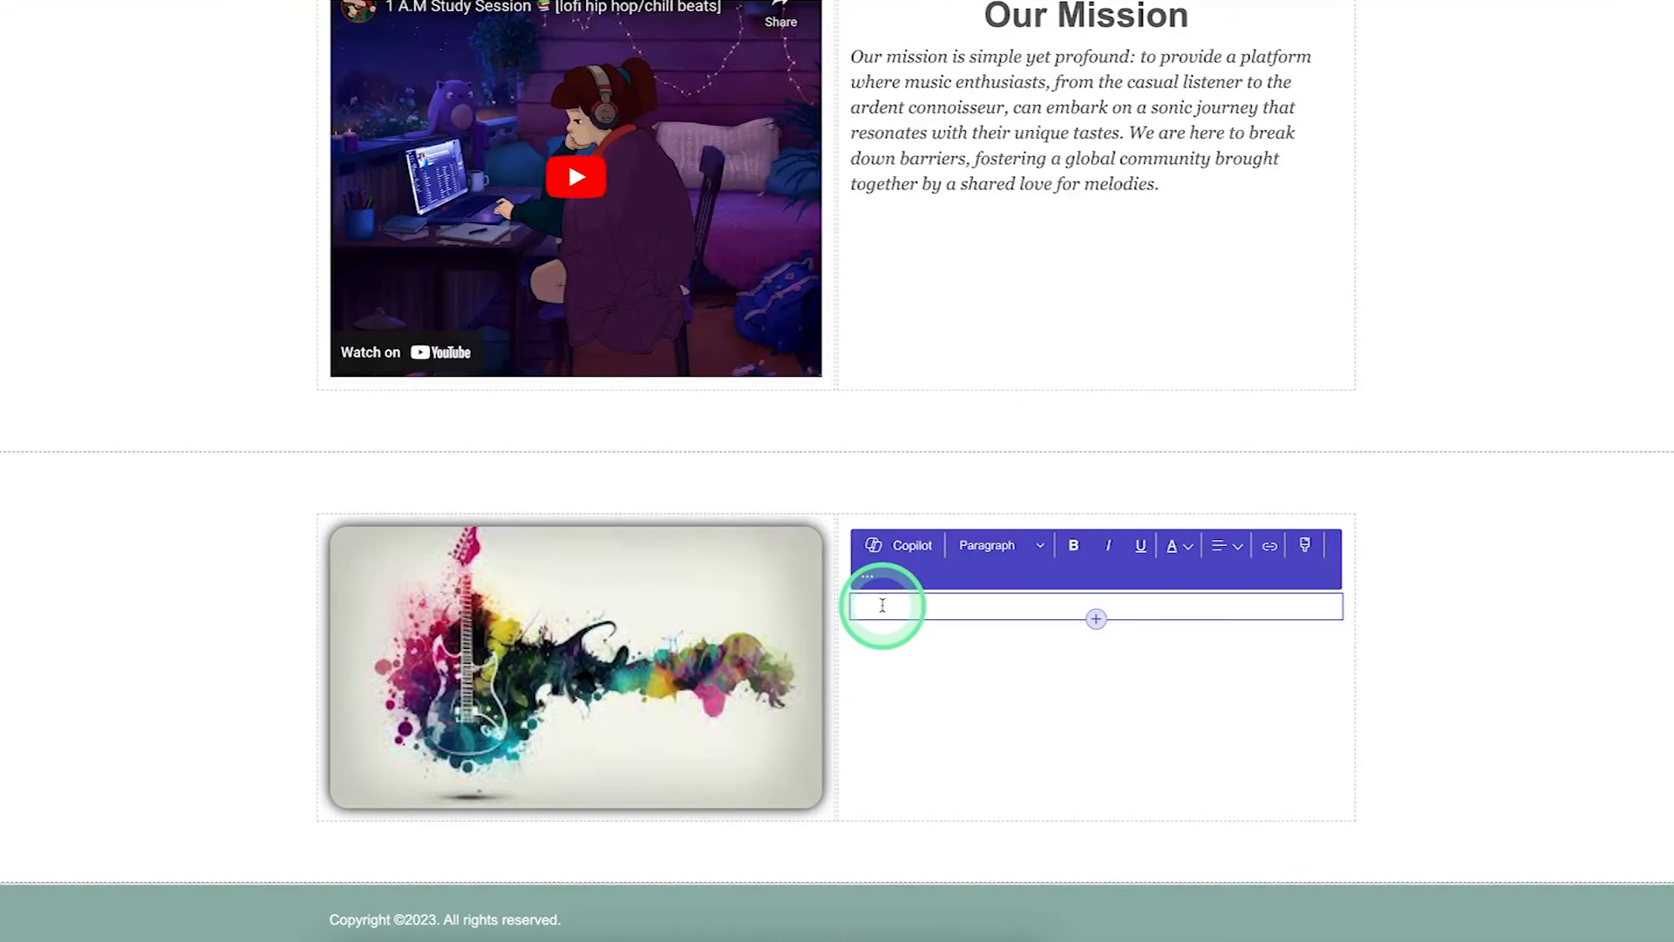
{"action": "left_click", "coordinate": [882, 605]}
{"action": "key", "text": "ctrl+v"}
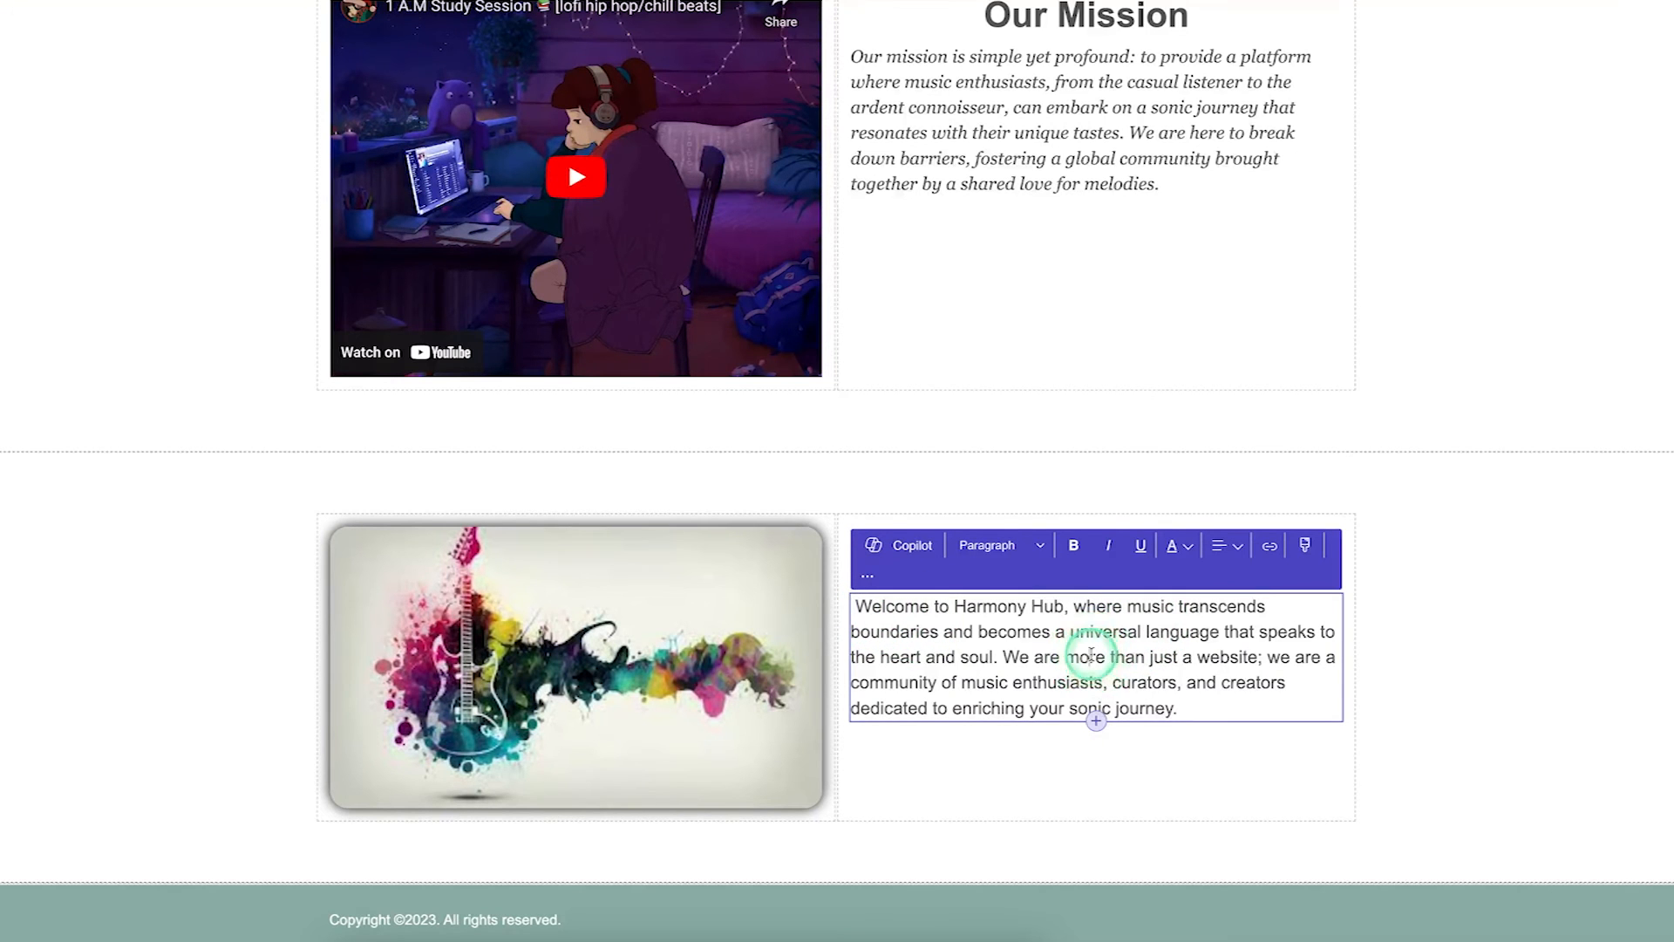
- Italicize the "Welcome to Harmony Hub" paragraph and align it right
{"action": "triple_click", "coordinate": [1089, 656]}
{"action": "left_click", "coordinate": [1110, 549]}
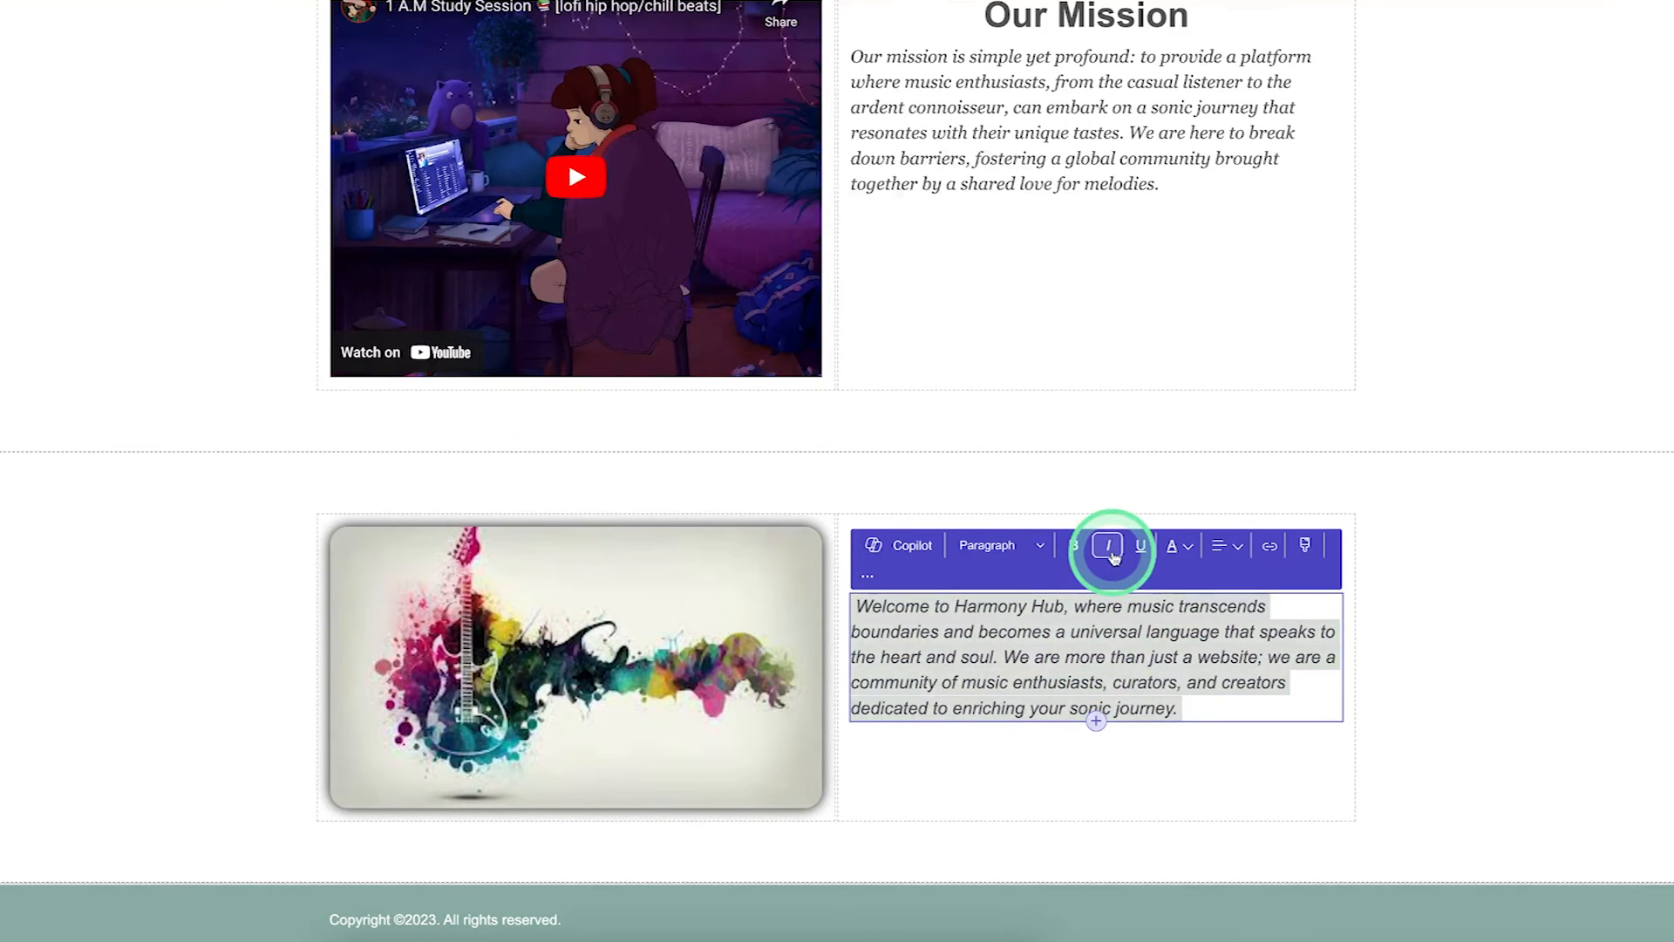
{"action": "left_click", "coordinate": [1239, 551]}
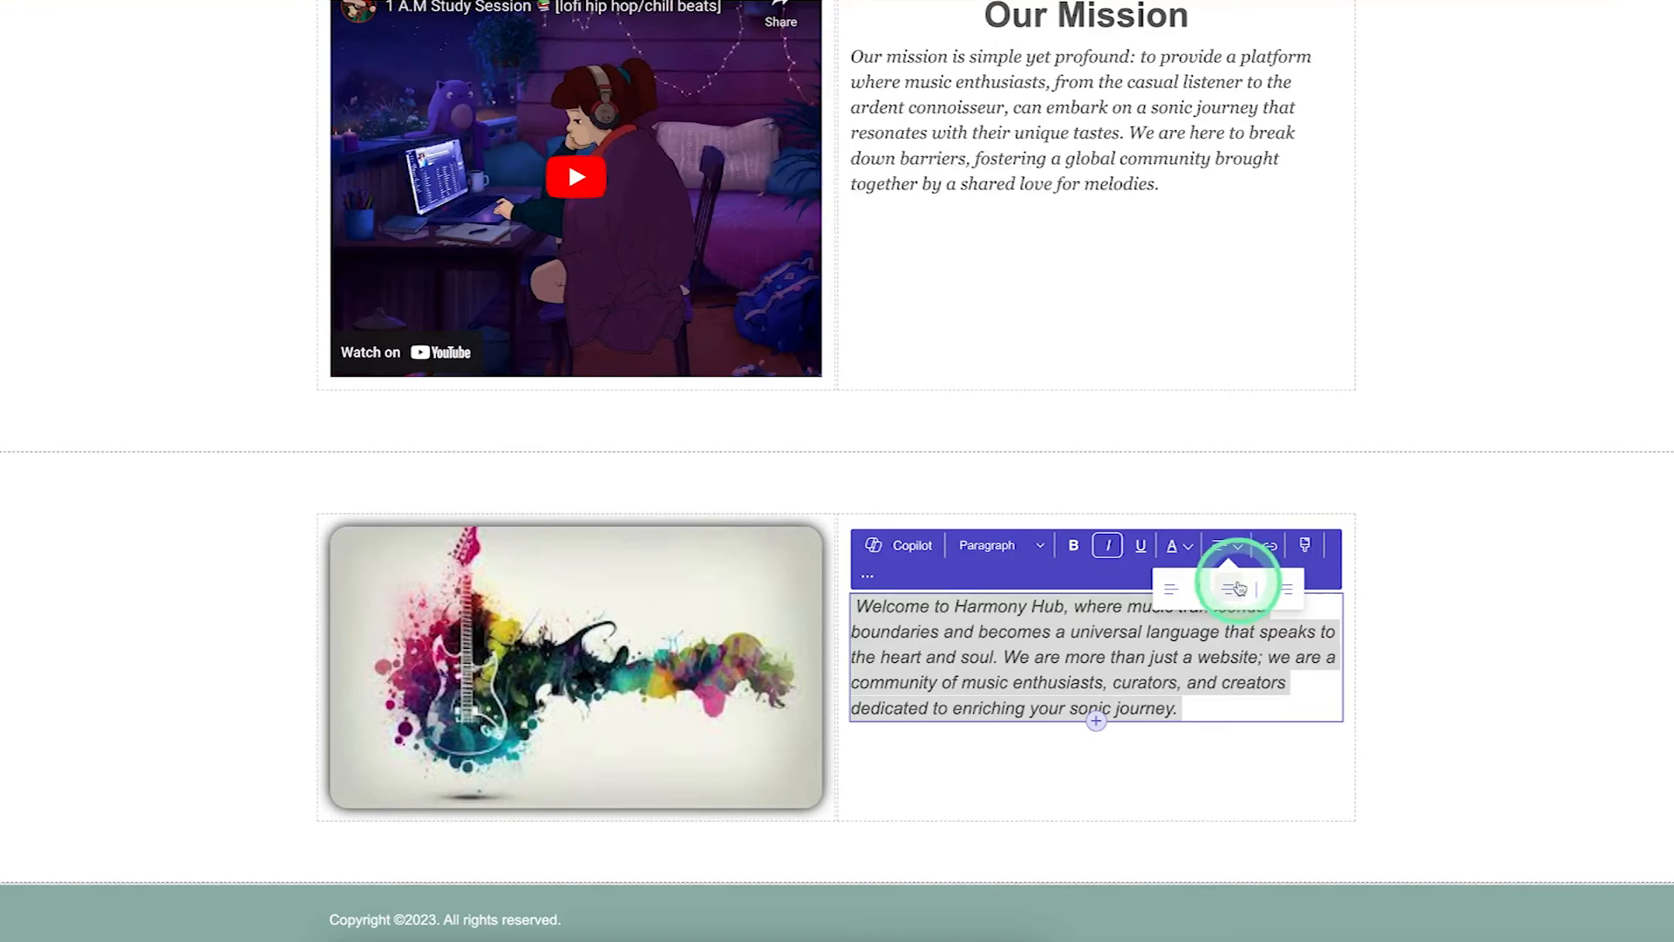
{"action": "left_click", "coordinate": [1287, 589]}
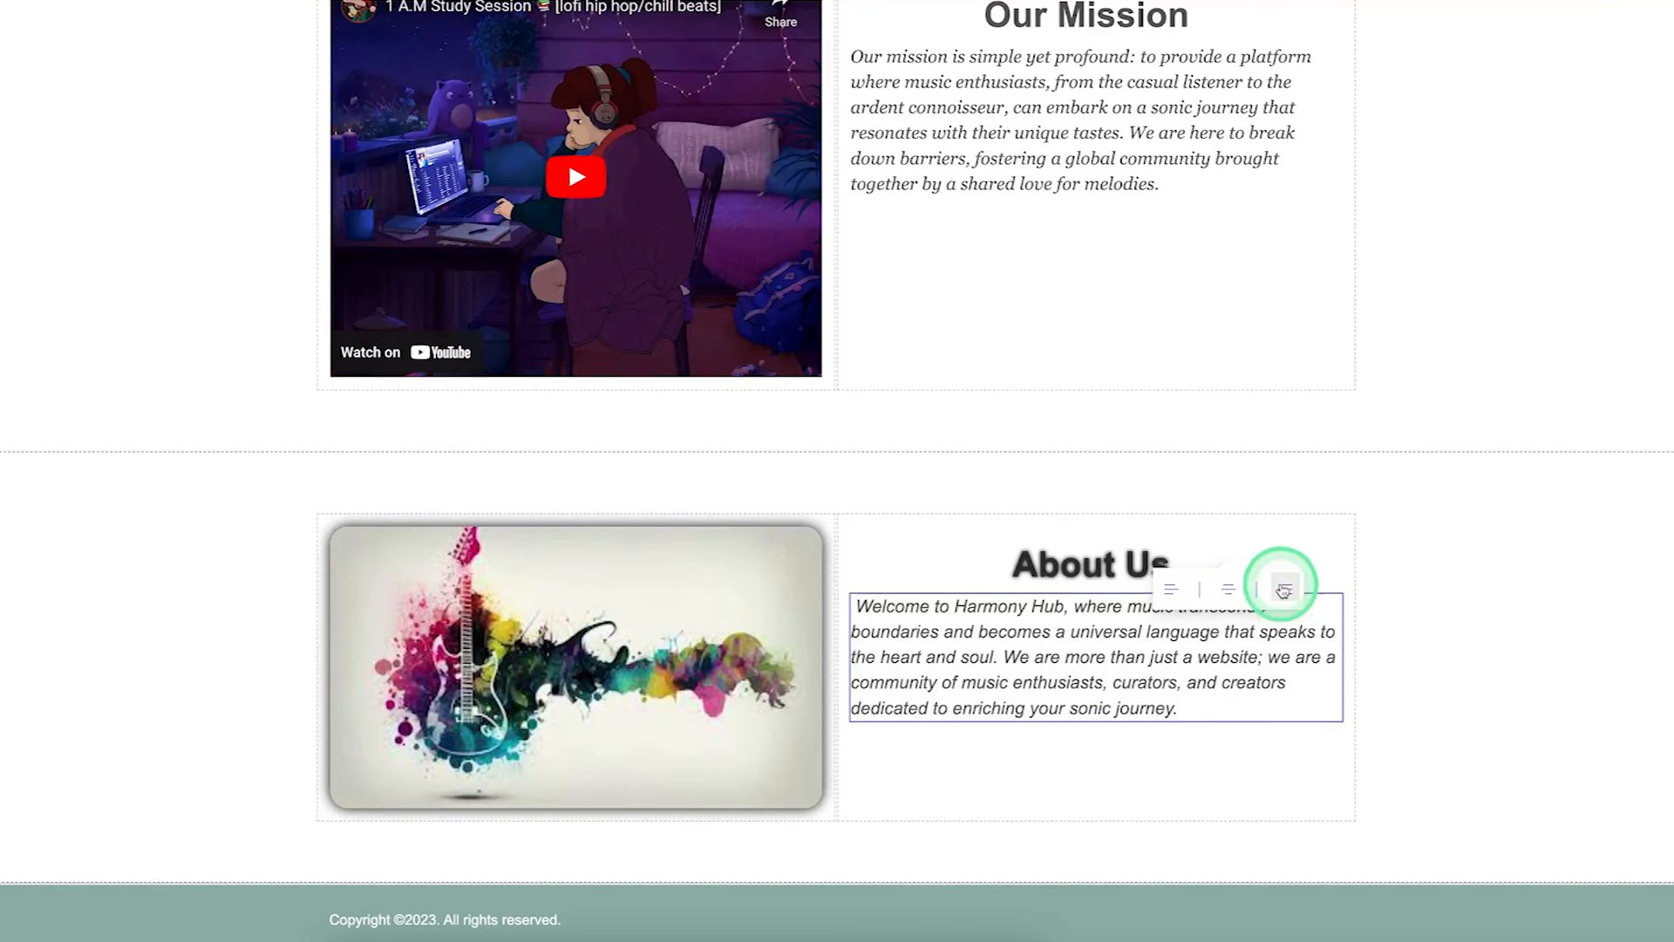
- Set the About Us paragraph's typography to Georgia with justified alignment and a font size of 23 px
{"action": "left_click", "coordinate": [1183, 652]}
{"action": "left_click", "coordinate": [1304, 546]}
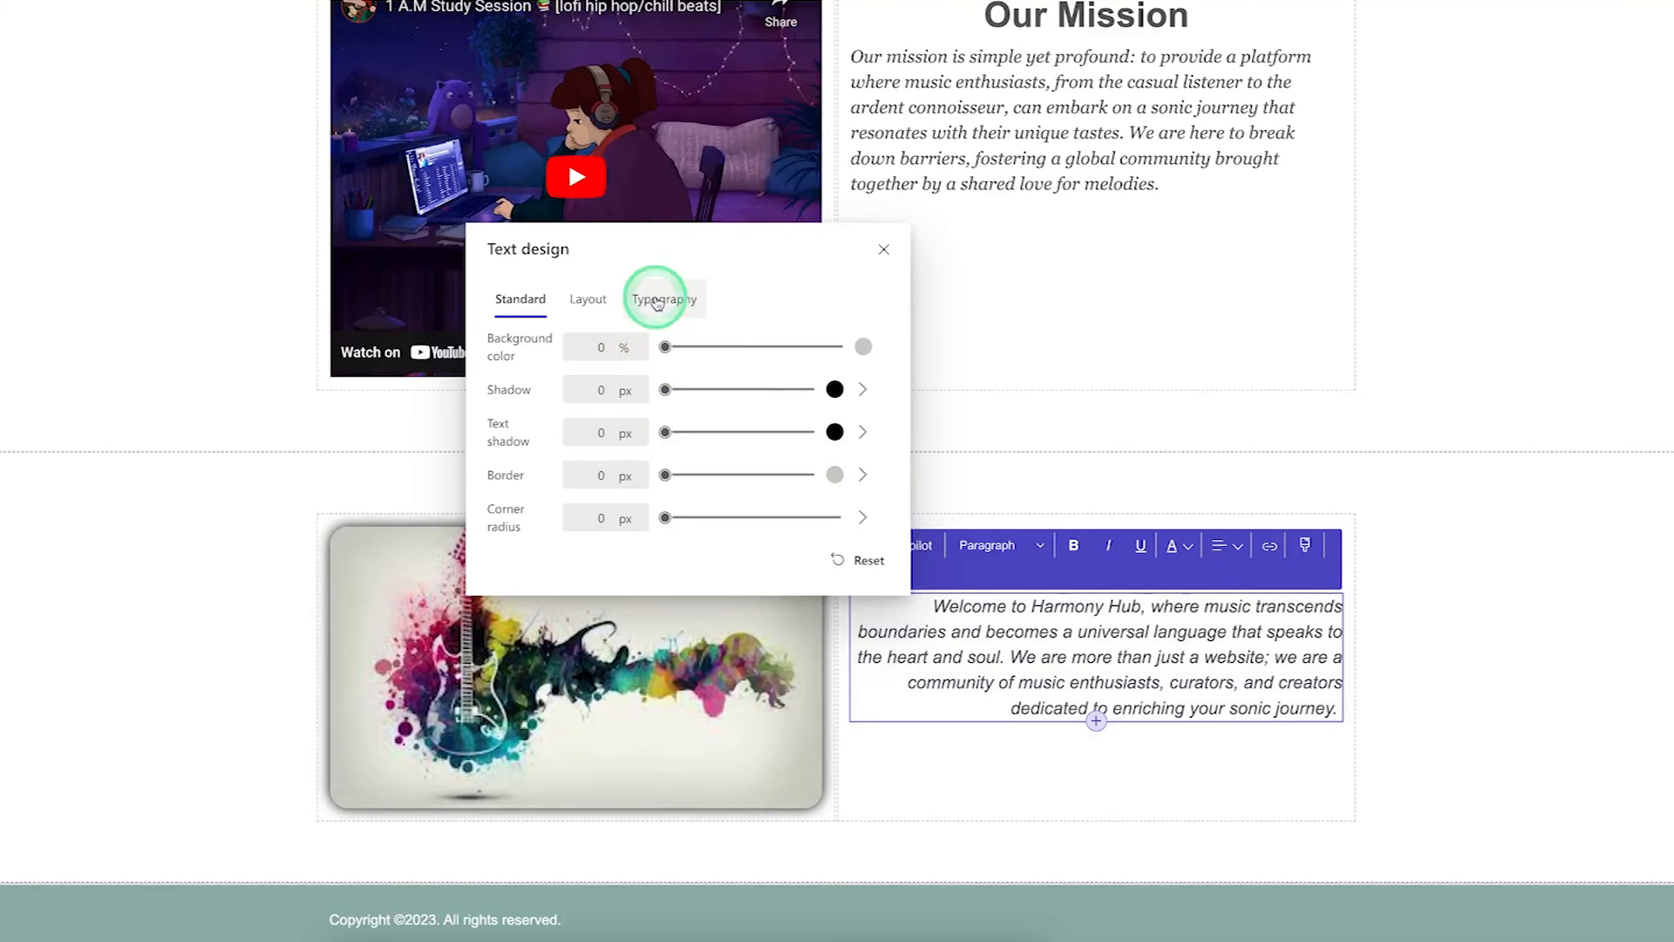
{"action": "left_click", "coordinate": [657, 301]}
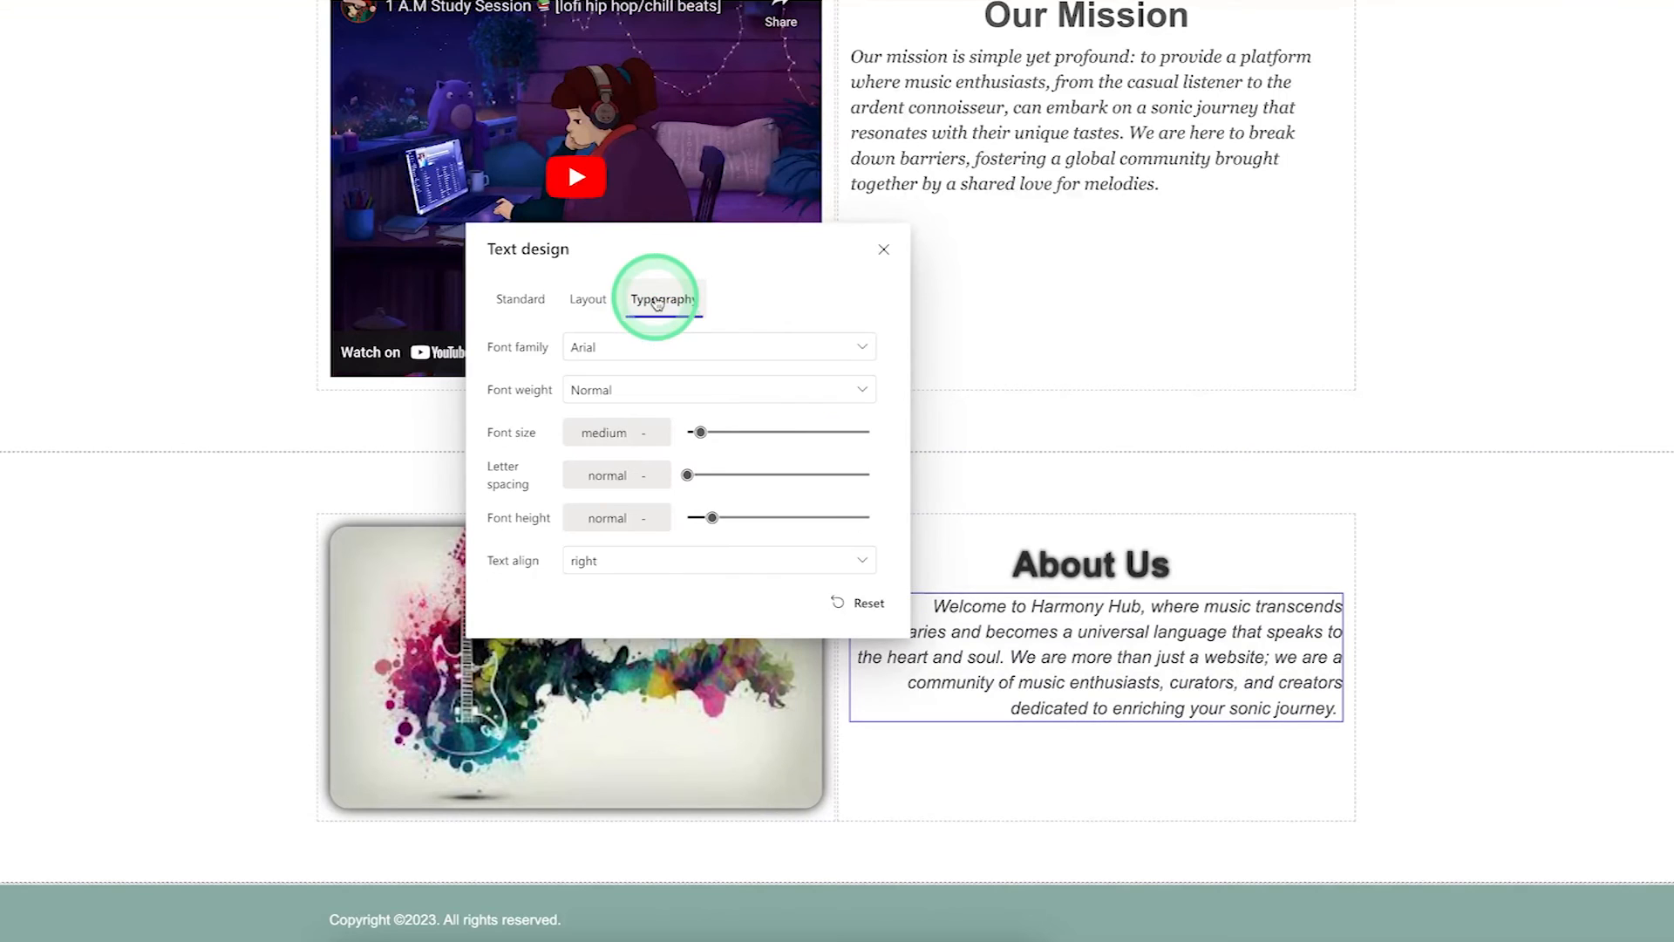
{"action": "left_click", "coordinate": [866, 348]}
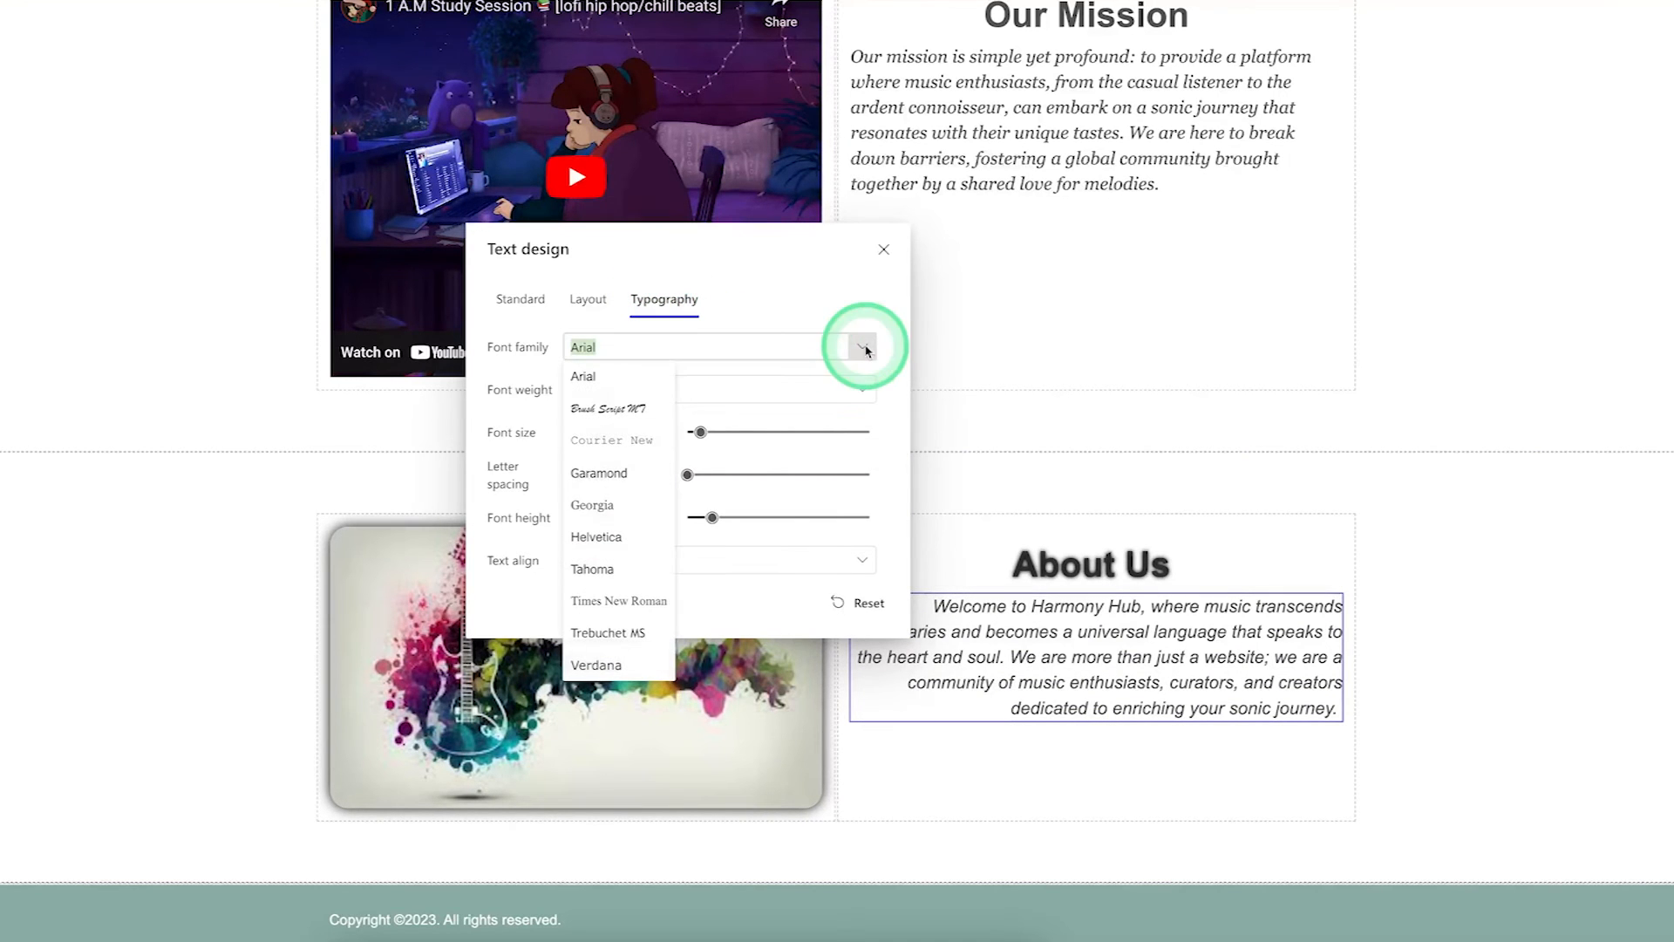
{"action": "left_click", "coordinate": [614, 507]}
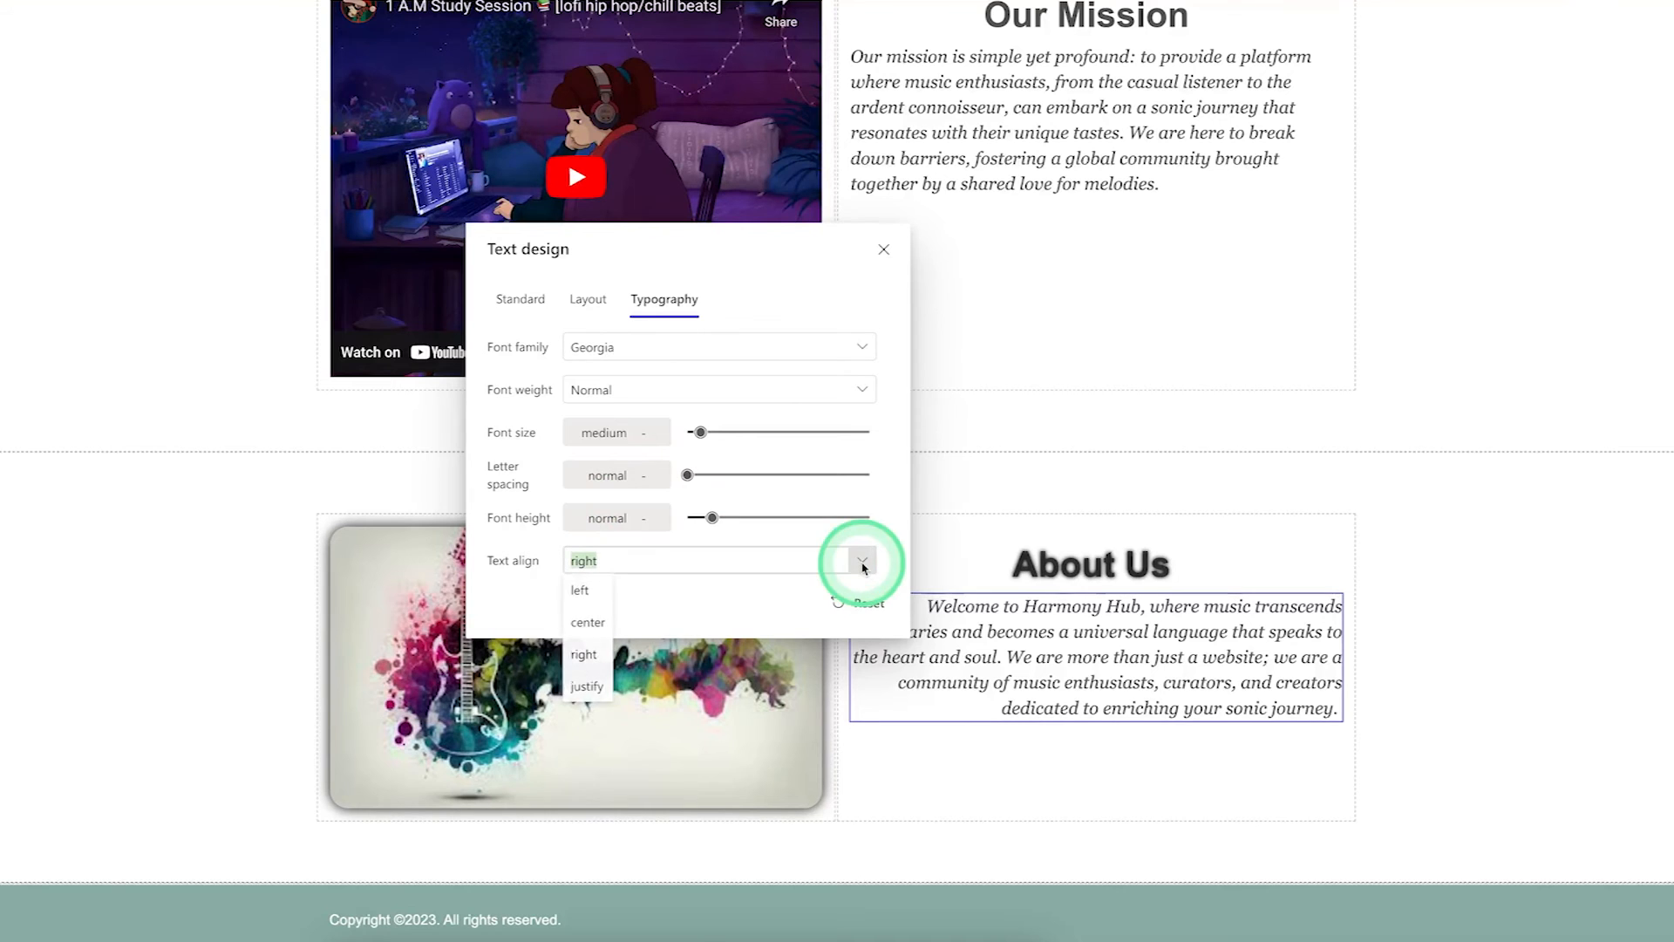
{"action": "left_click", "coordinate": [590, 689]}
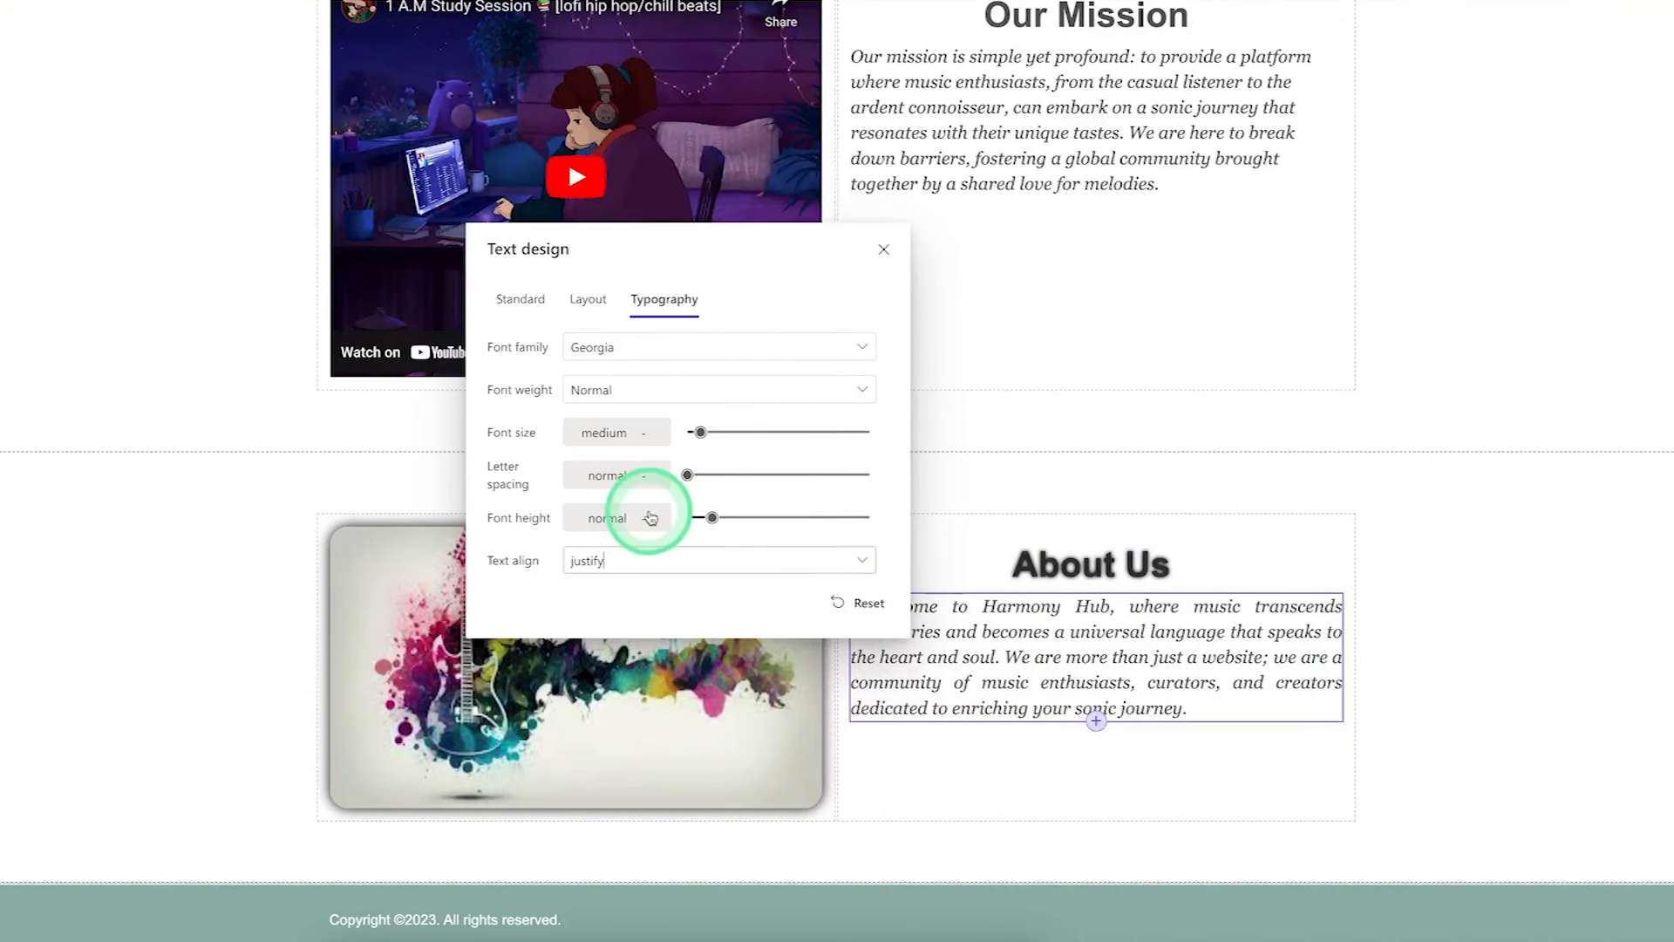
{"action": "left_click", "coordinate": [704, 433]}
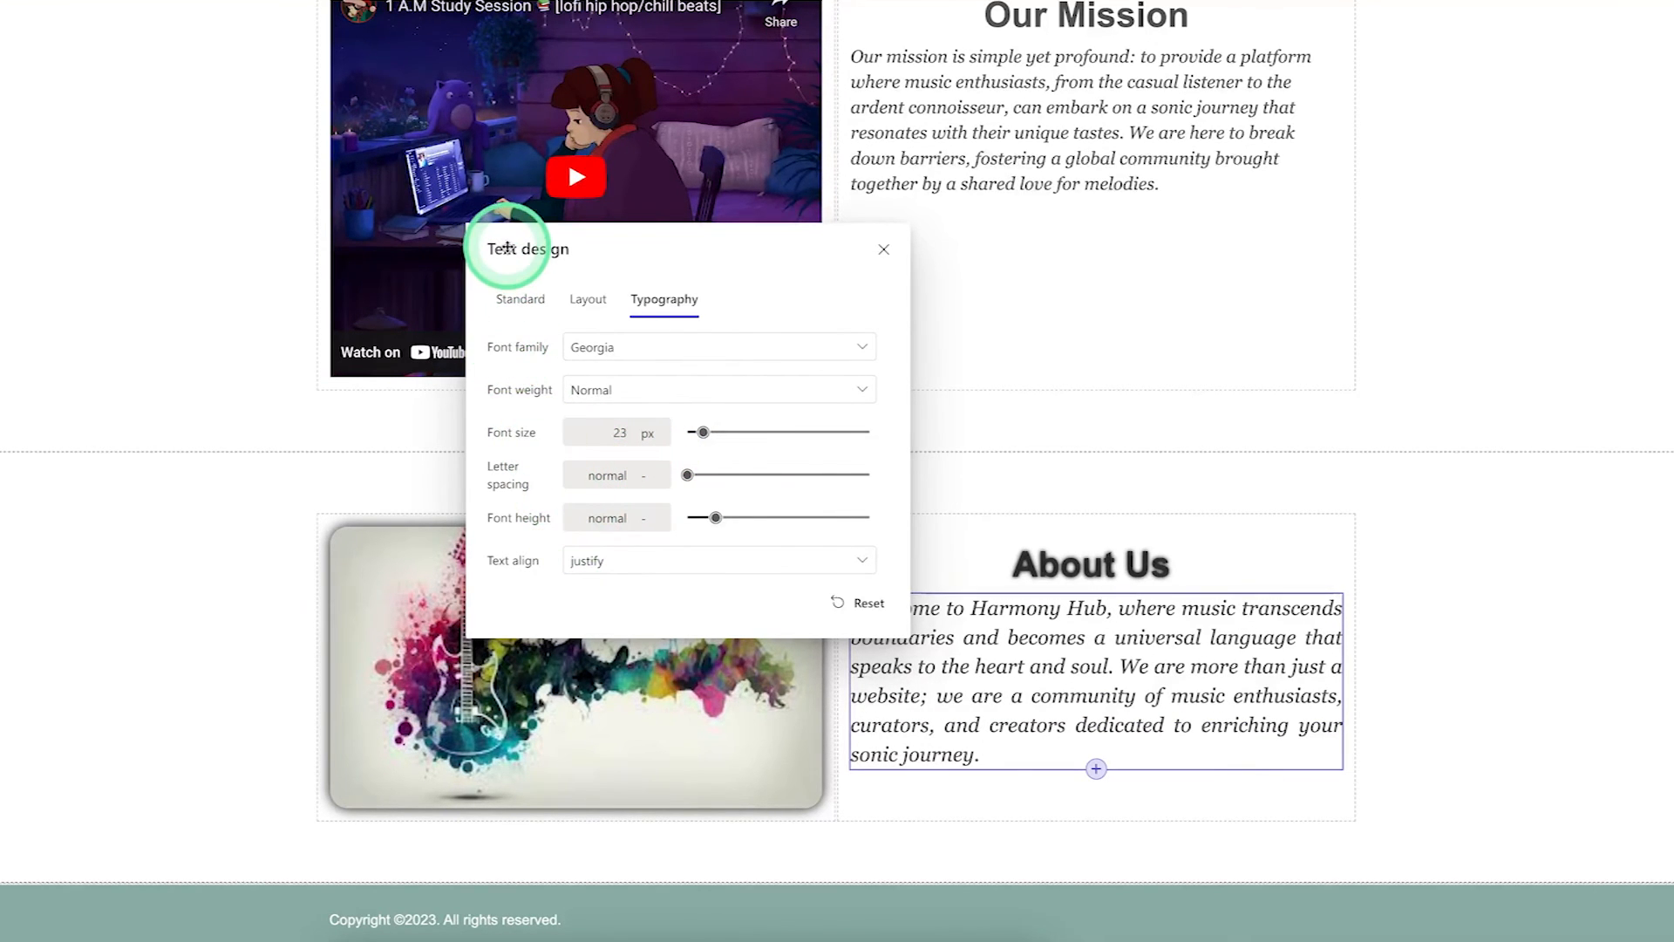
- Review the About Us paragraph's standard and layout design settings, and set its letter spacing to 2 px and font height to 28 px
{"action": "left_click", "coordinate": [512, 303]}
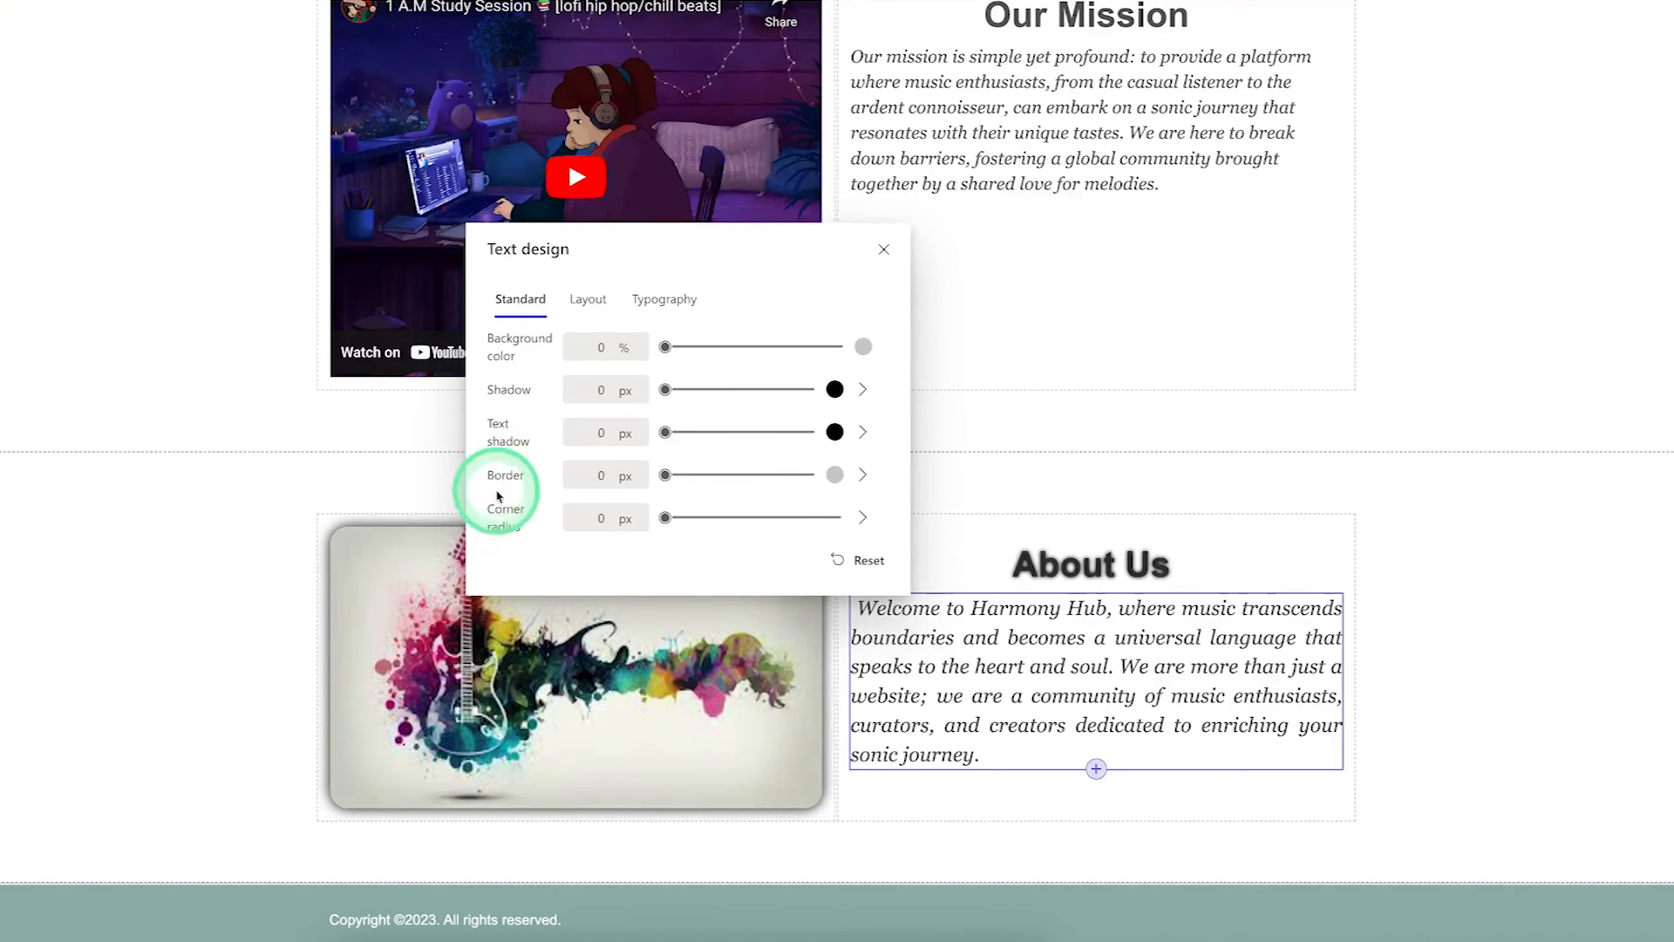
{"action": "left_click", "coordinate": [587, 303]}
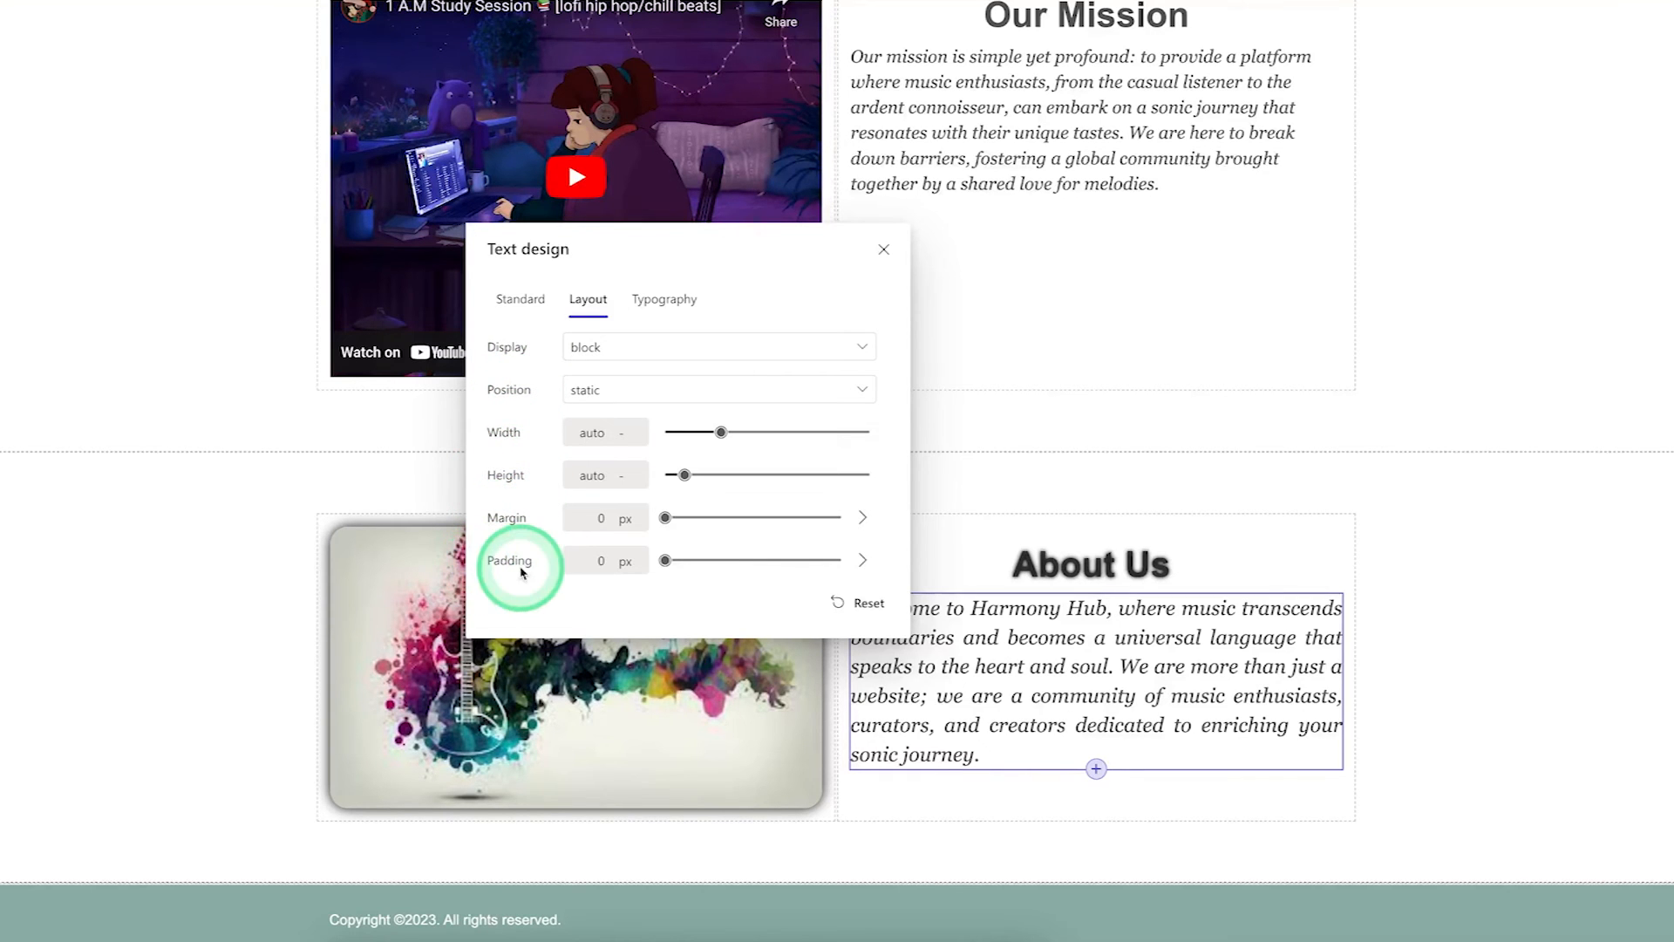
{"action": "left_click", "coordinate": [657, 307]}
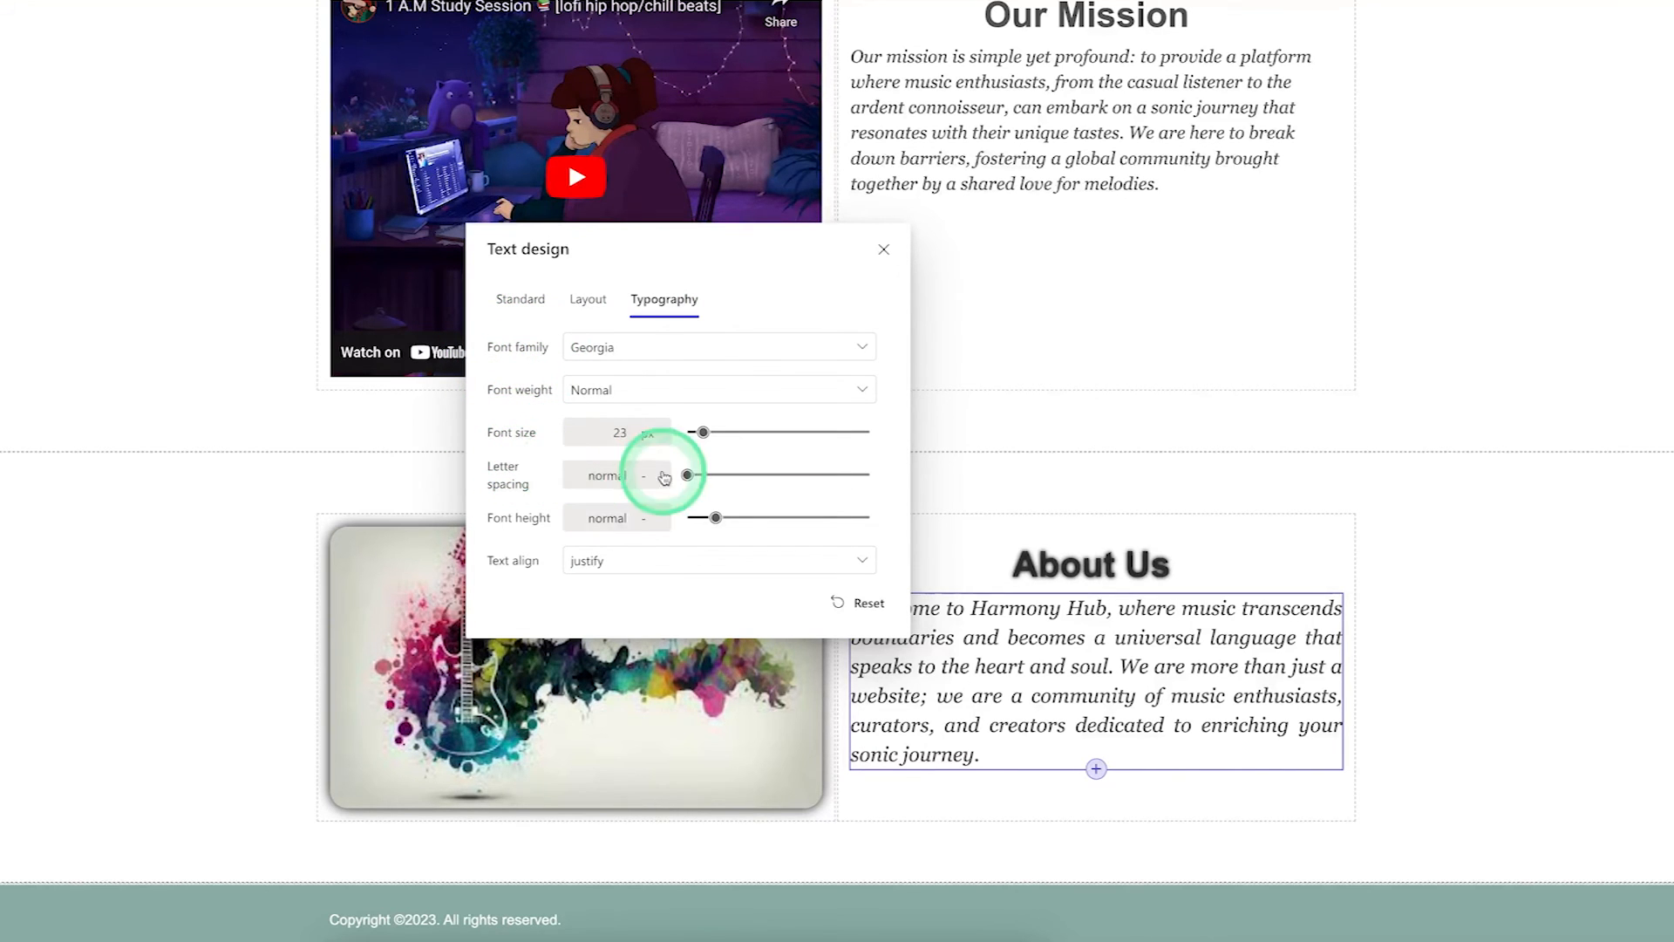
{"action": "left_click_drag", "start_coordinate": [688, 477], "coordinate": [709, 515]}
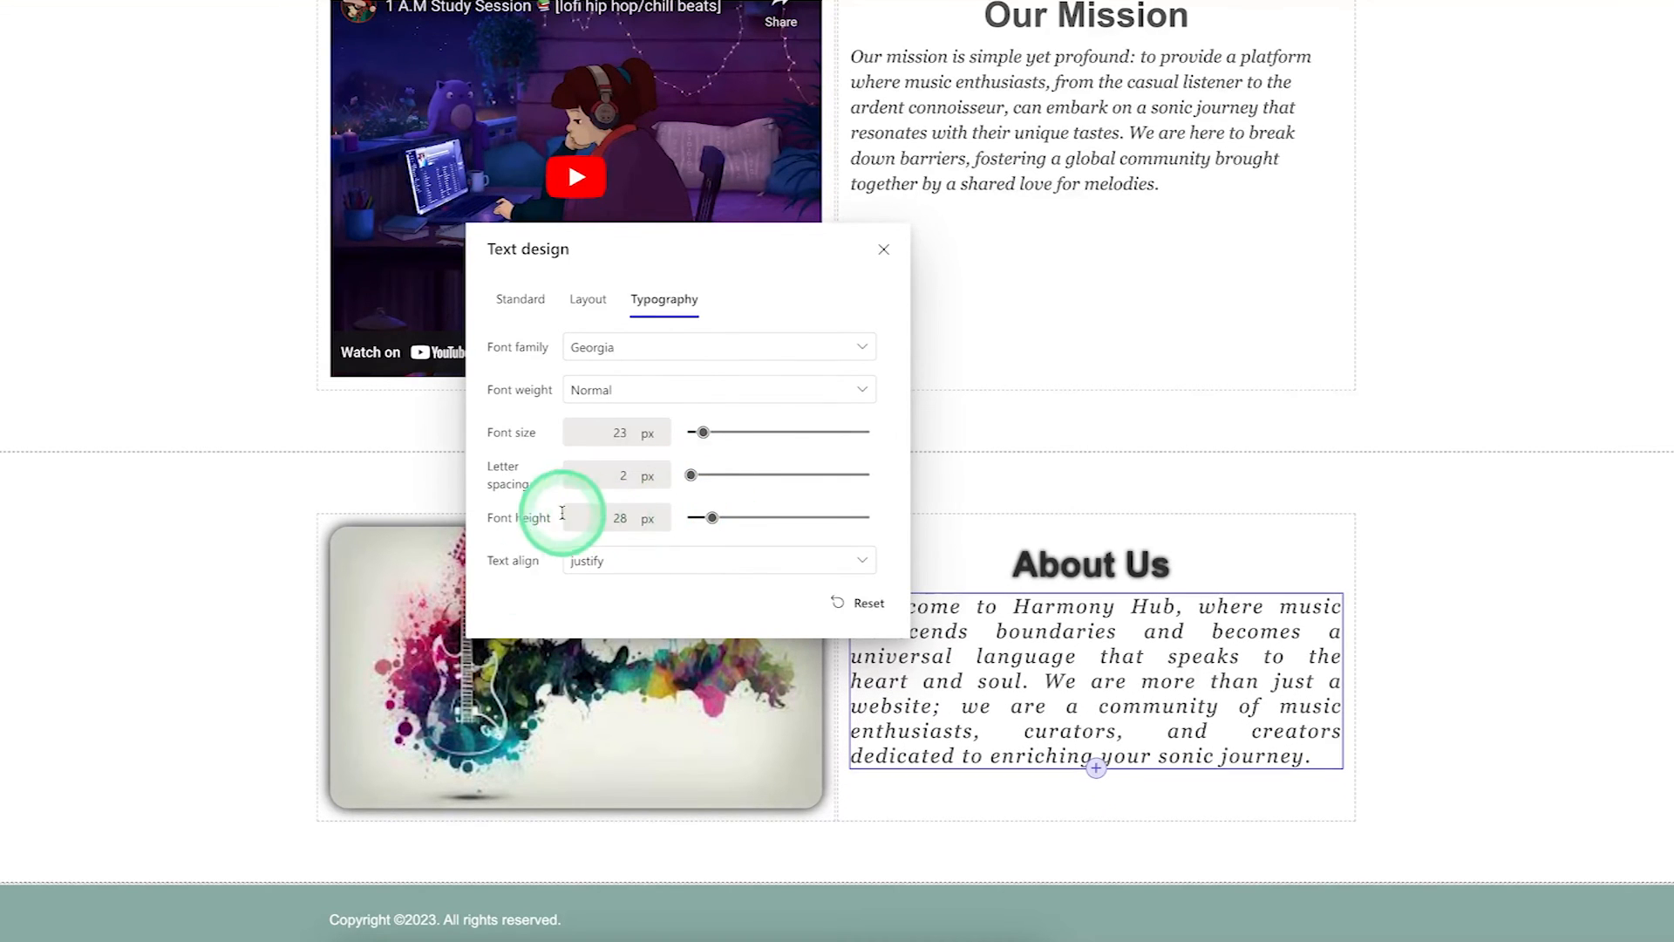
{"action": "left_click", "coordinate": [859, 561]}
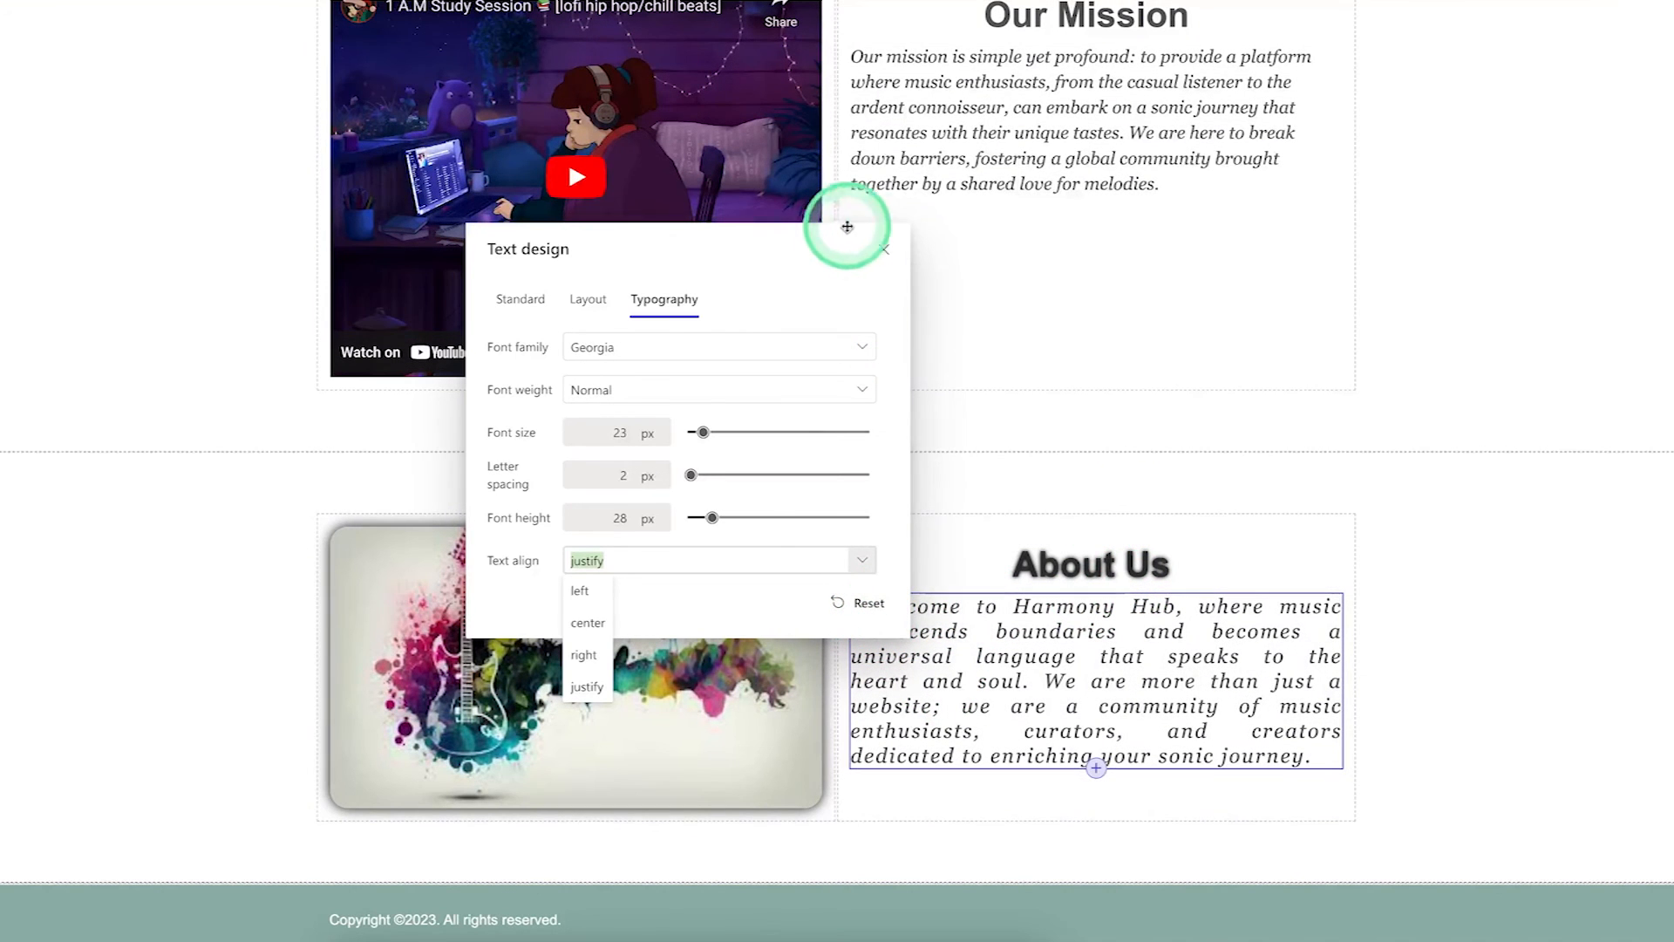
{"action": "left_click", "coordinate": [884, 249]}
{"action": "left_click", "coordinate": [883, 248]}
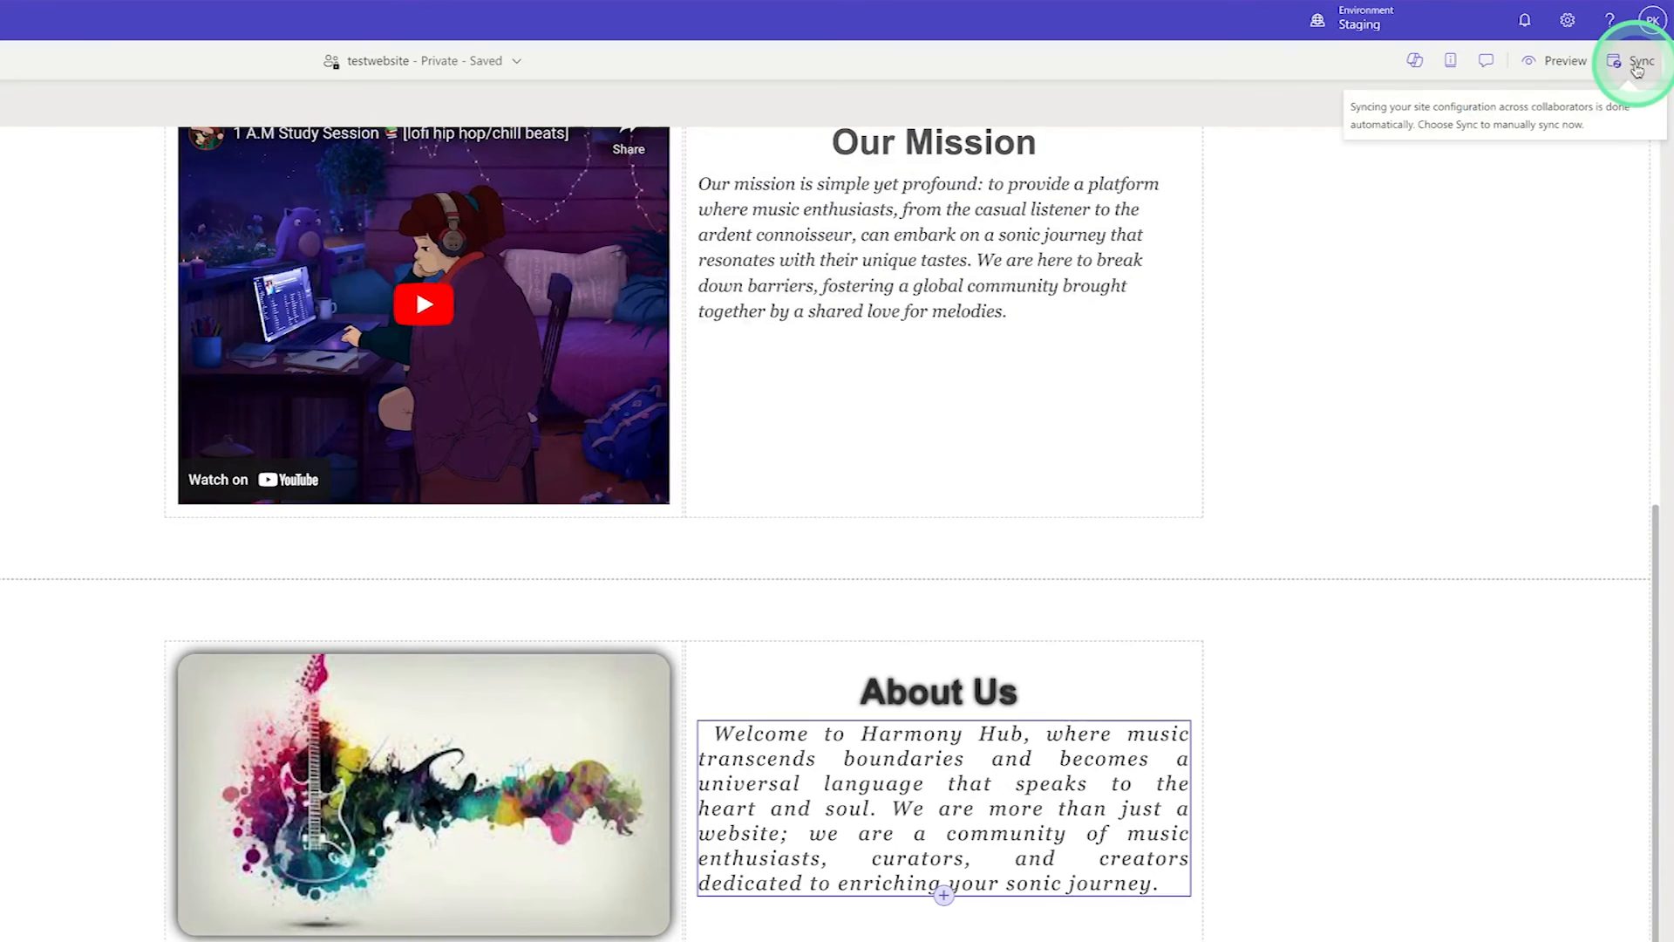
- Sync the site configuration and preview the page at desktop size to check the About Us paragraph's spacing
{"action": "left_click", "coordinate": [1637, 65]}
{"action": "left_click", "coordinate": [1558, 60]}
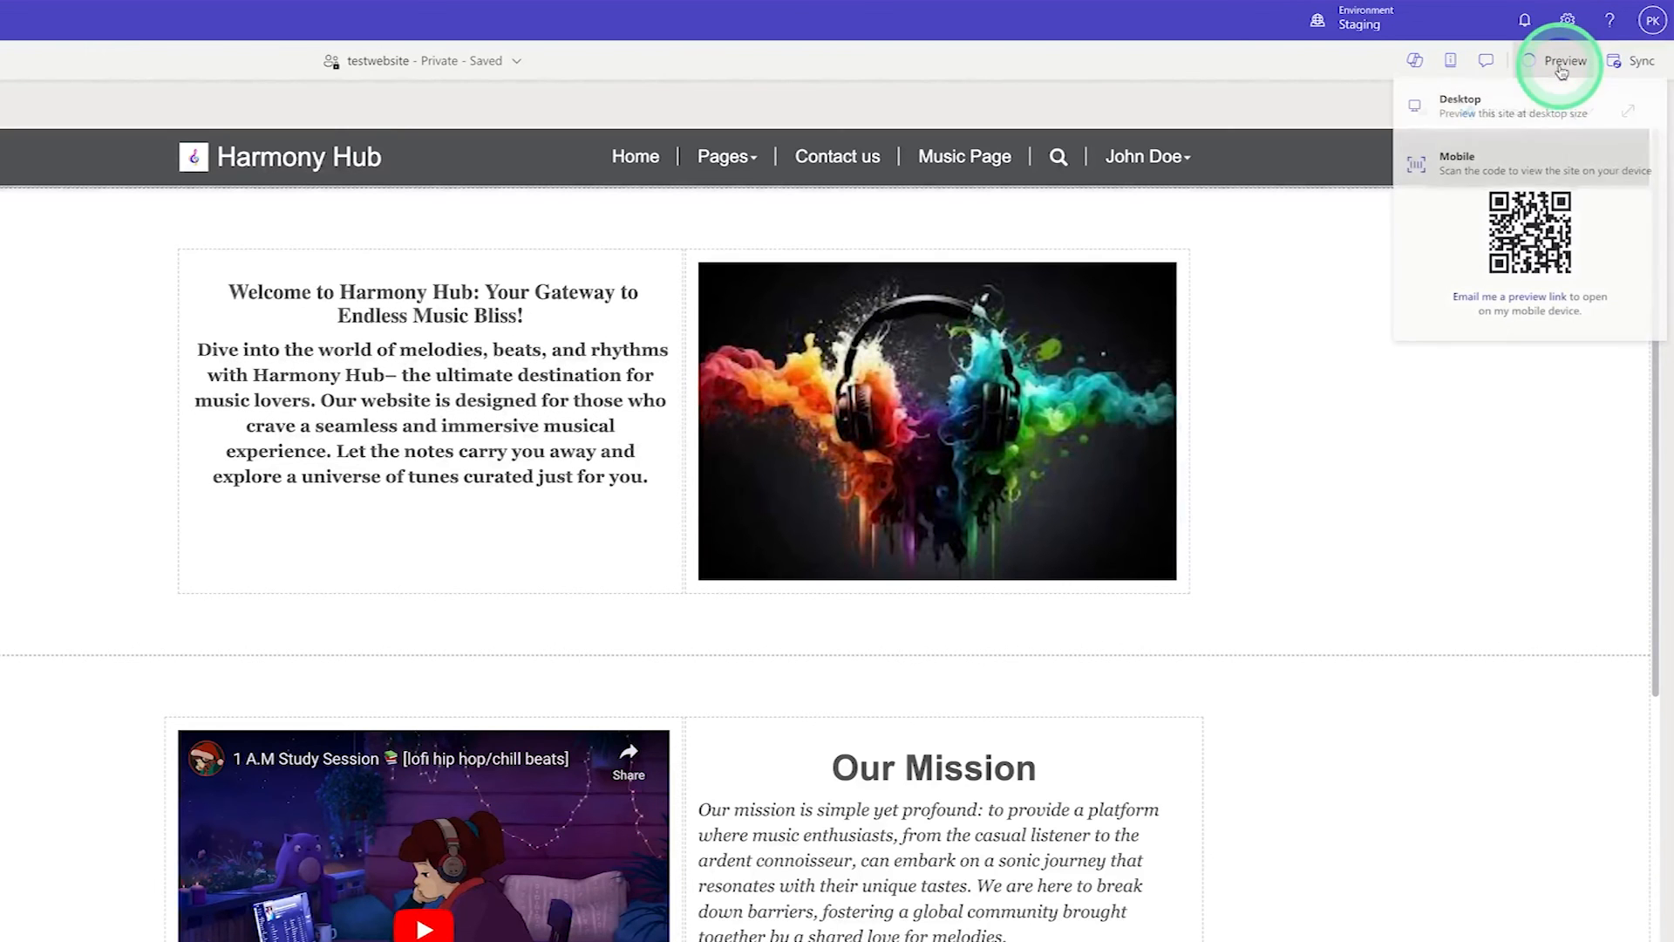
{"action": "left_click", "coordinate": [1511, 109]}
{"action": "scroll", "coordinate": [976, 724], "scroll_direction": "down", "scroll_amount": 10}
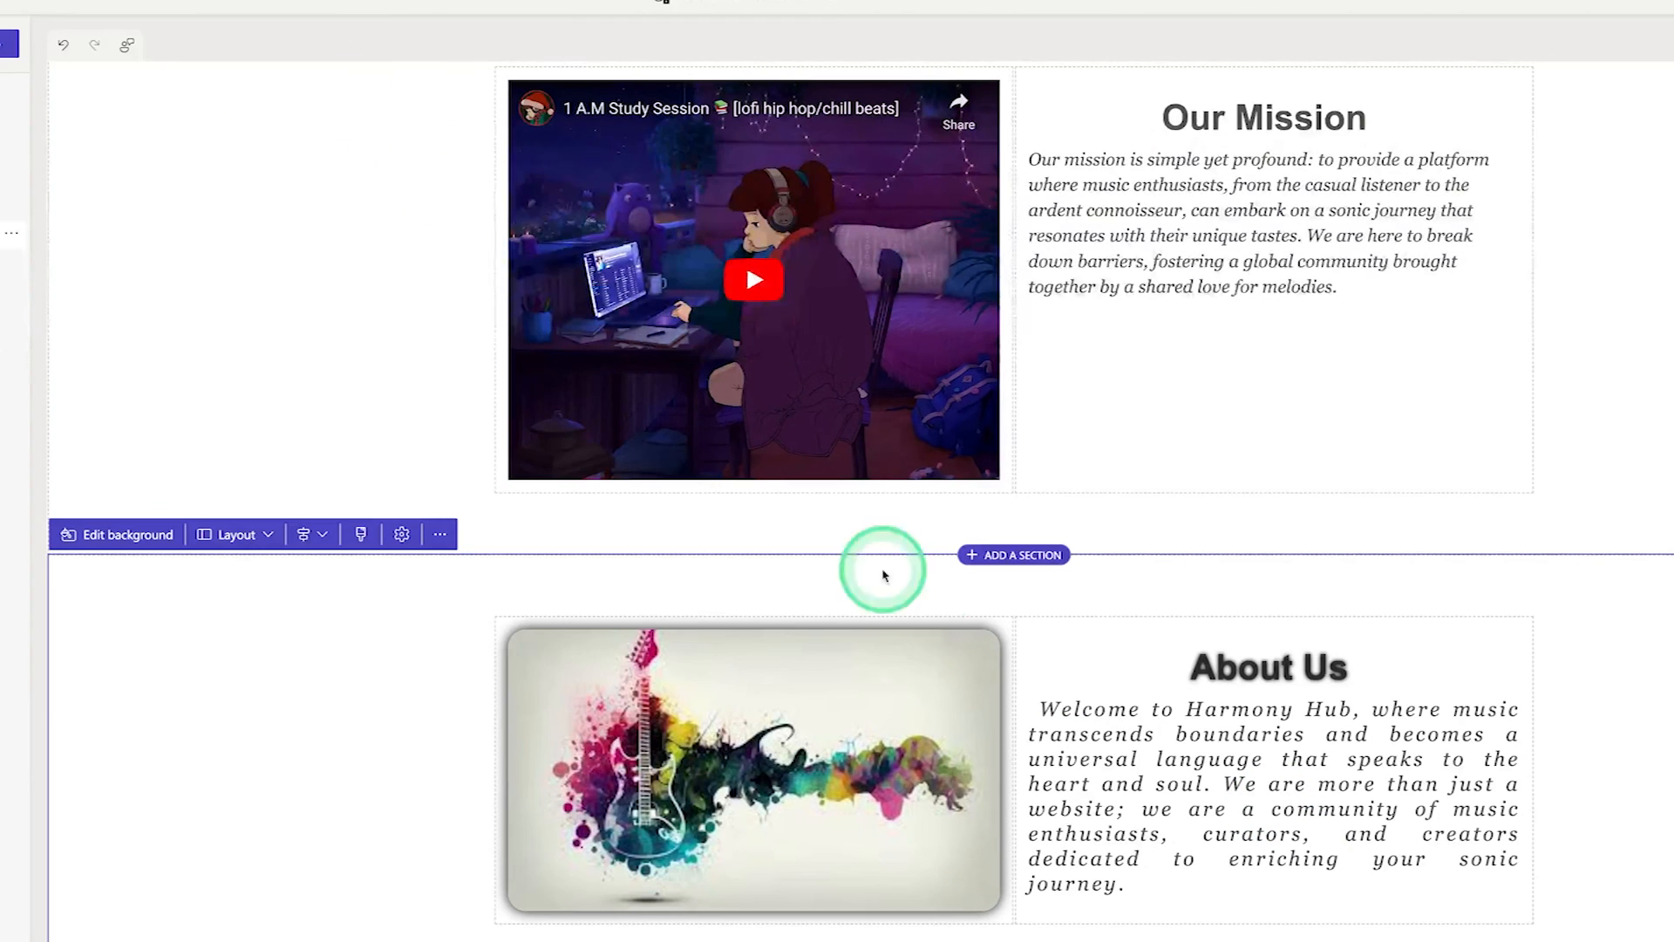
- Set the About Us paragraph's letter spacing to 0 px in its text design settings
{"action": "left_click", "coordinate": [1159, 747]}
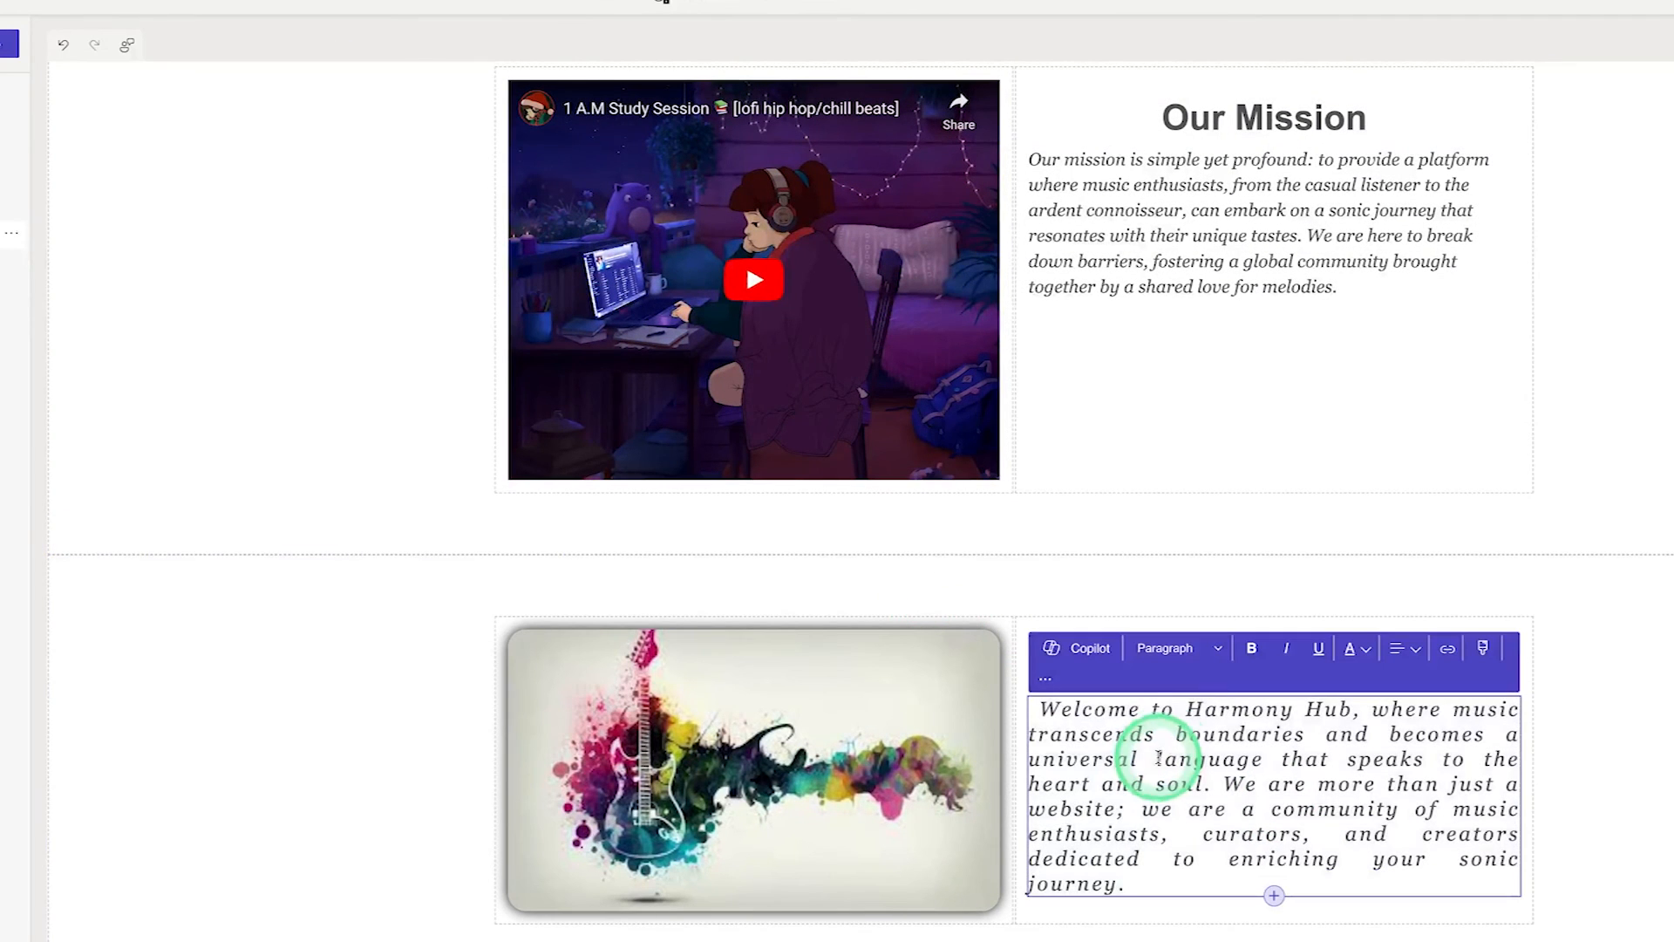
{"action": "left_click", "coordinate": [1485, 649]}
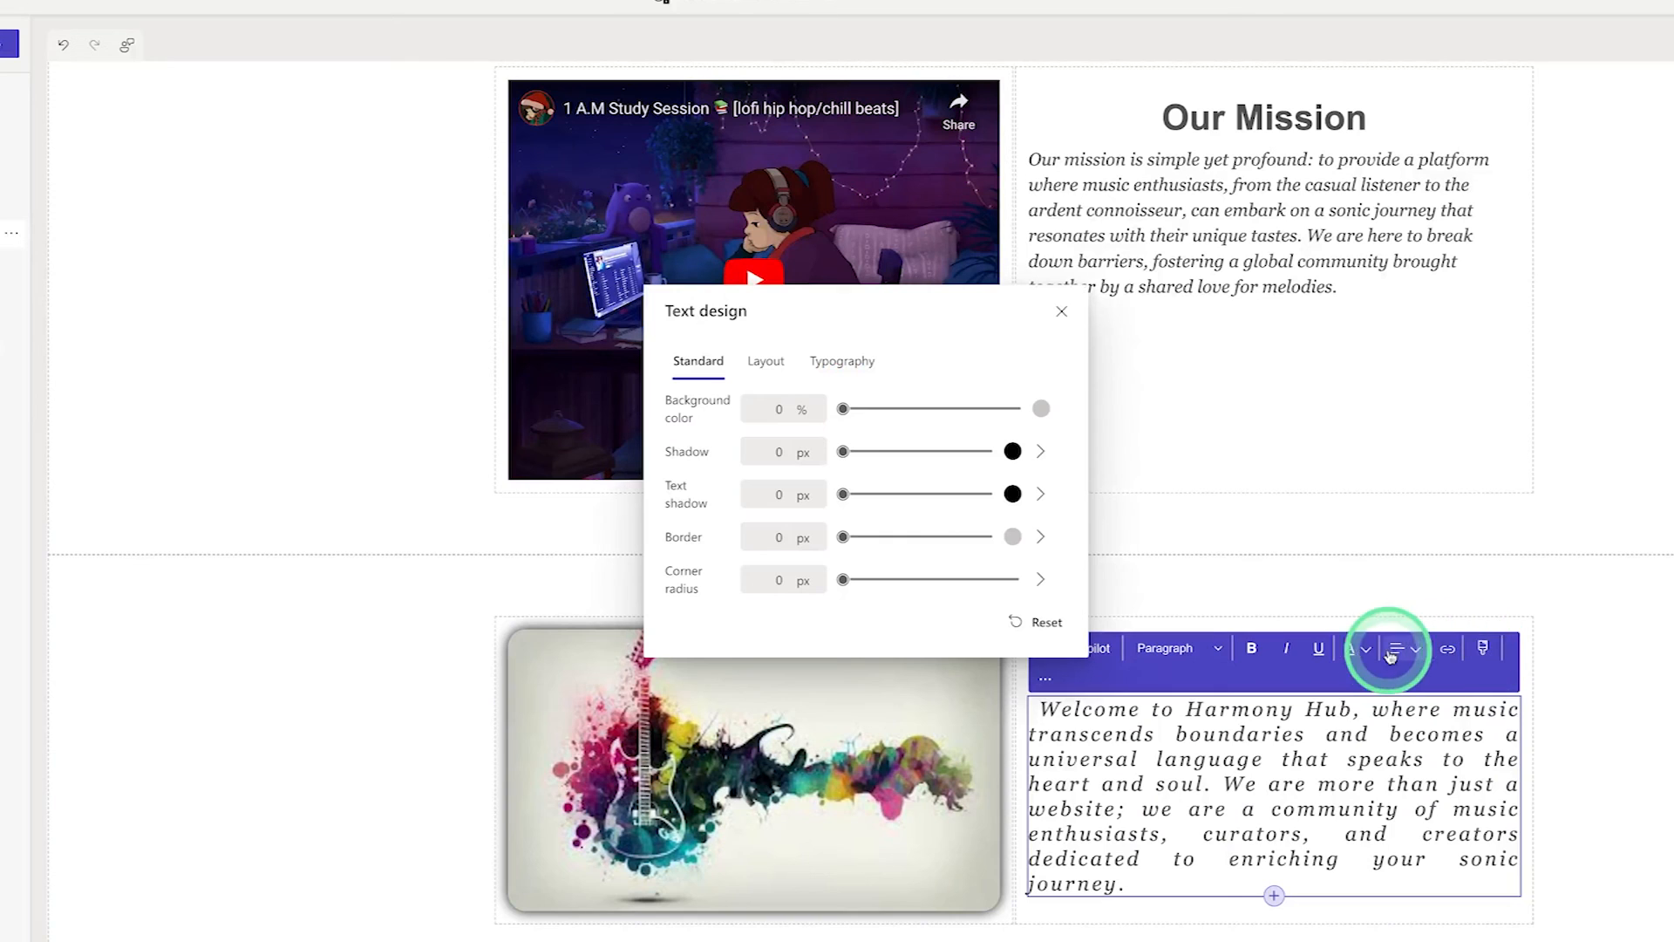
{"action": "left_click", "coordinate": [760, 365]}
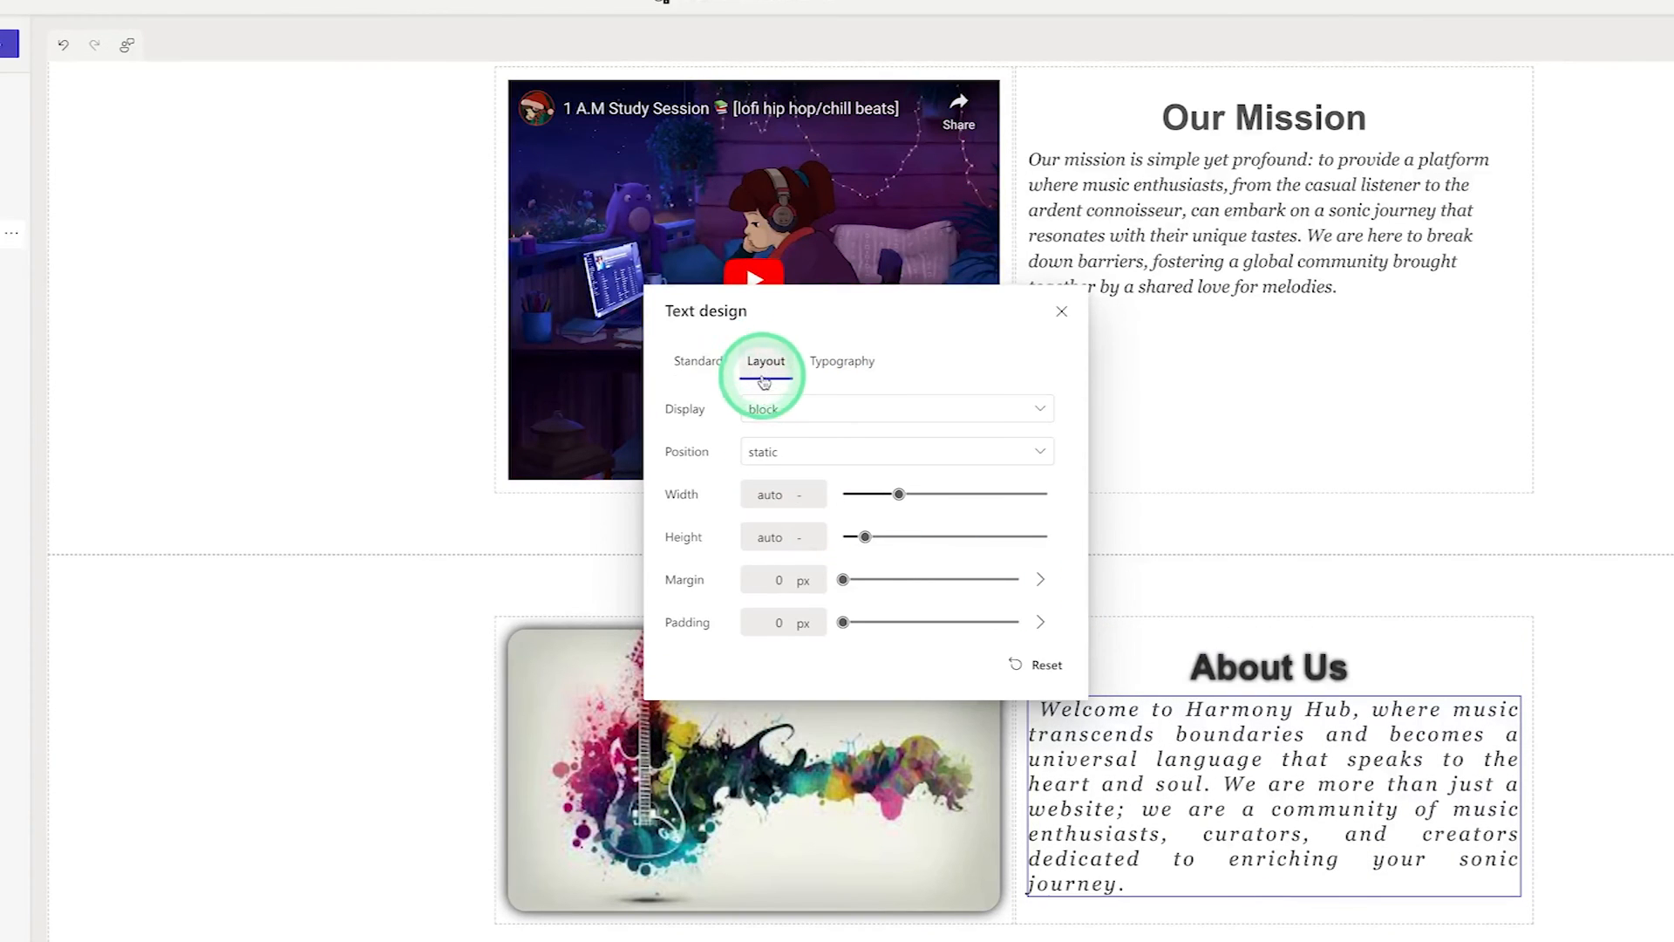
{"action": "left_click", "coordinate": [691, 362]}
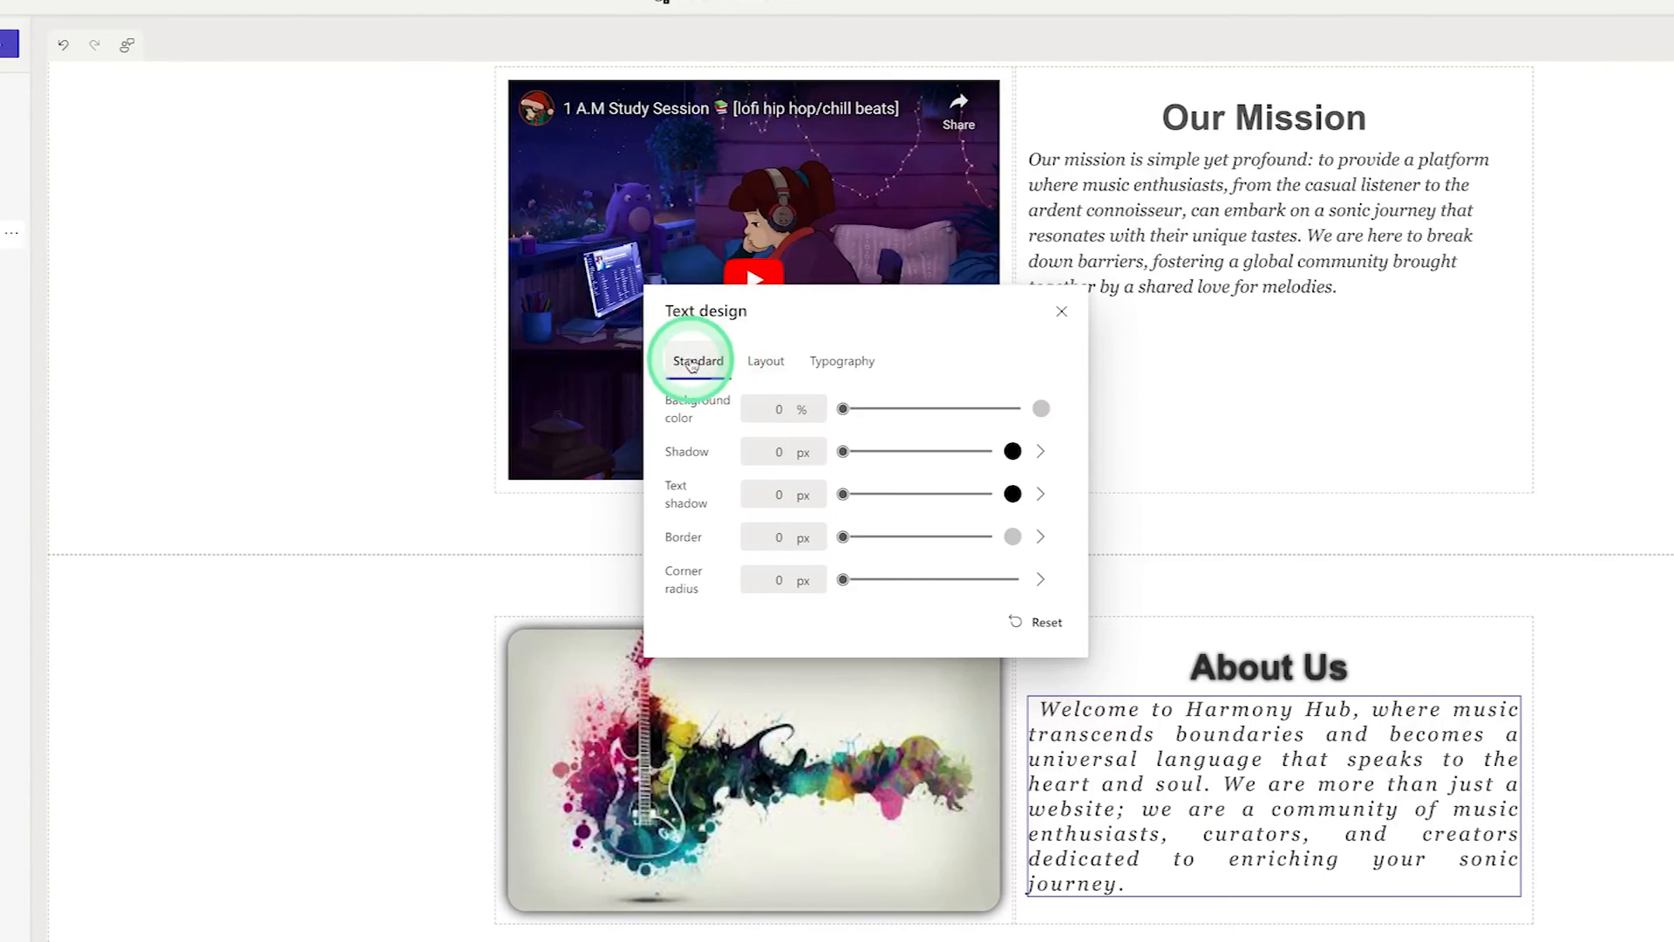
{"action": "left_click", "coordinate": [844, 361]}
{"action": "left_click_drag", "start_coordinate": [872, 537], "coordinate": [865, 537]}
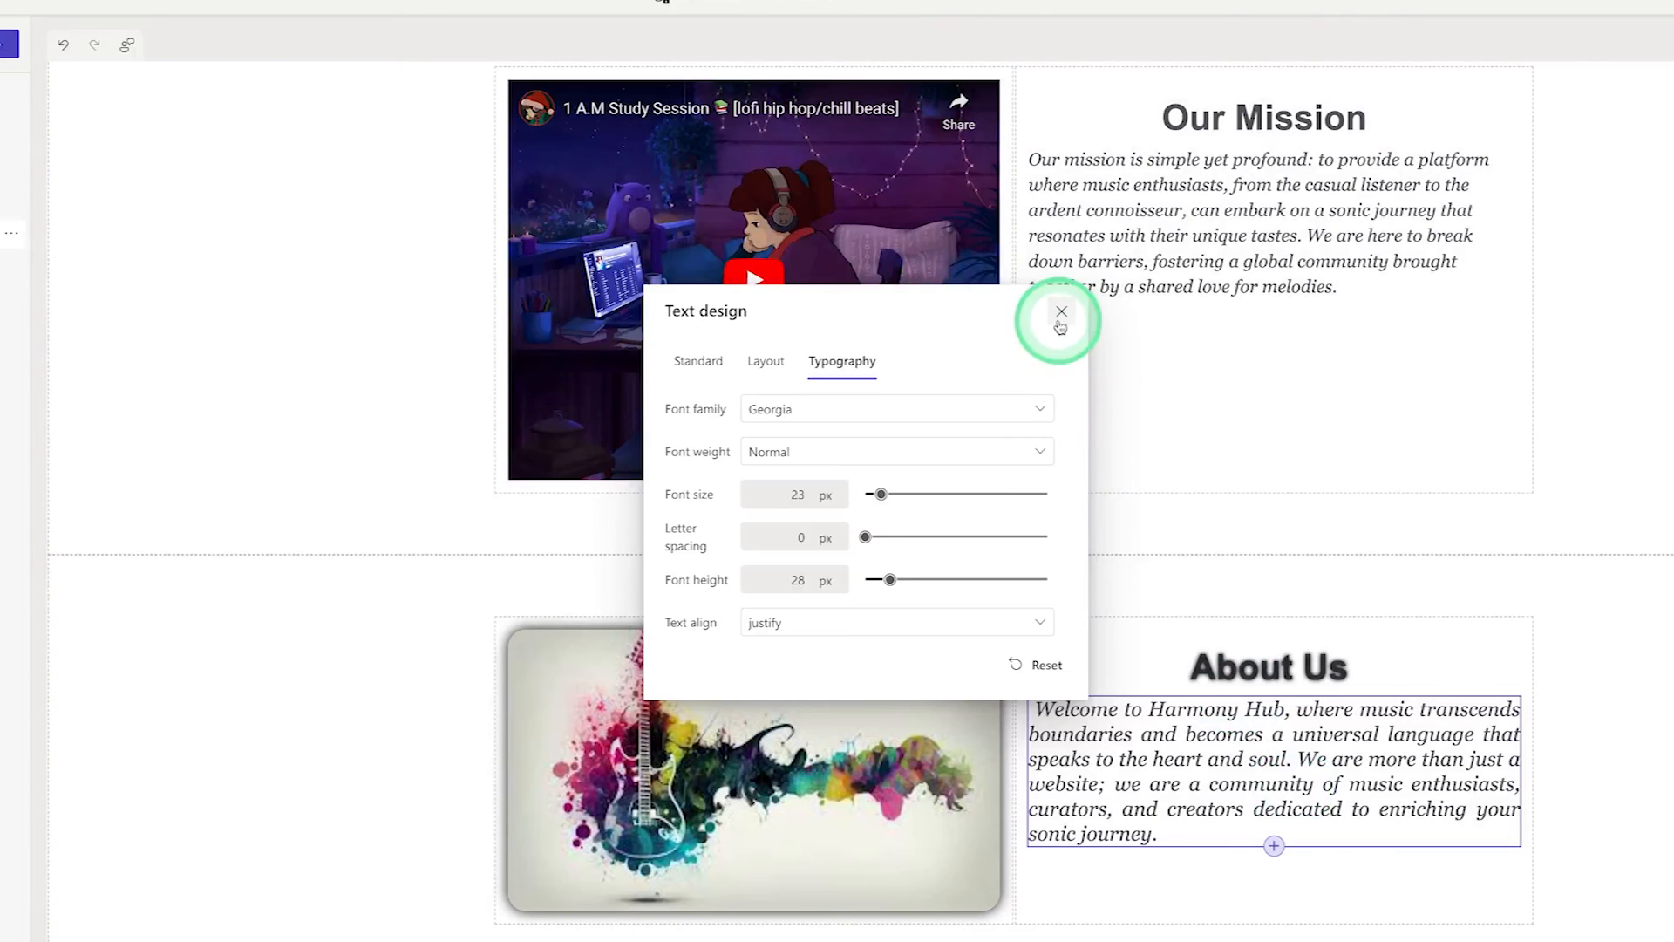
{"action": "left_click", "coordinate": [1061, 322]}
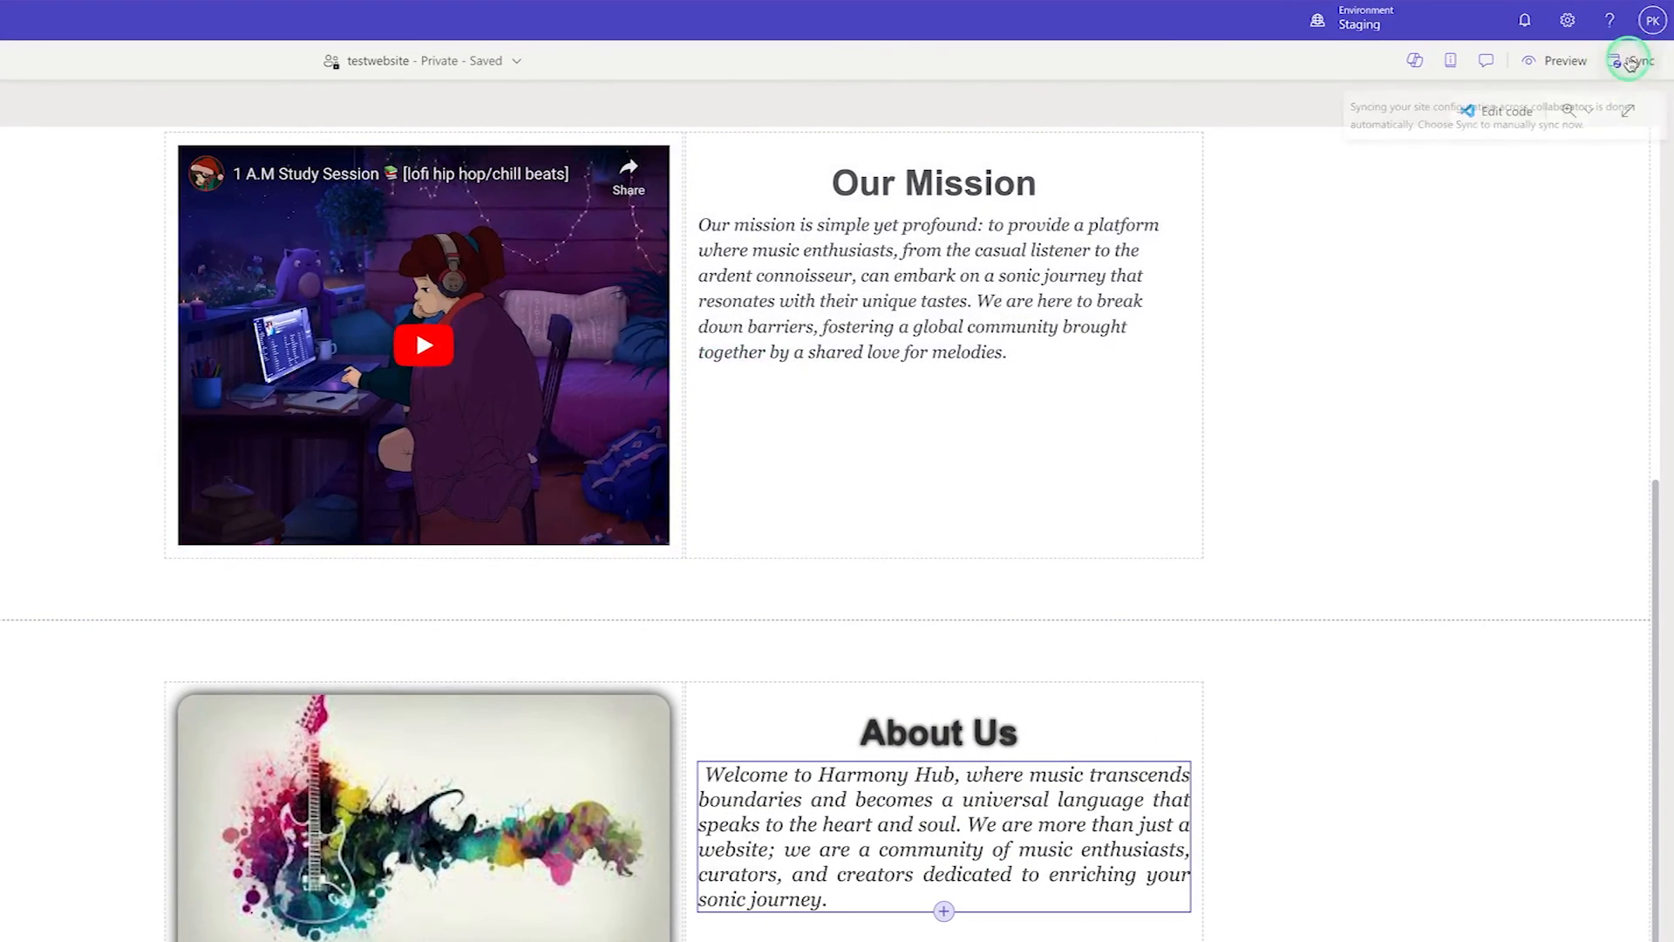
- Sync the site again and examine the Our Mission and About Us sections in the page preview
{"action": "left_click", "coordinate": [1629, 60]}
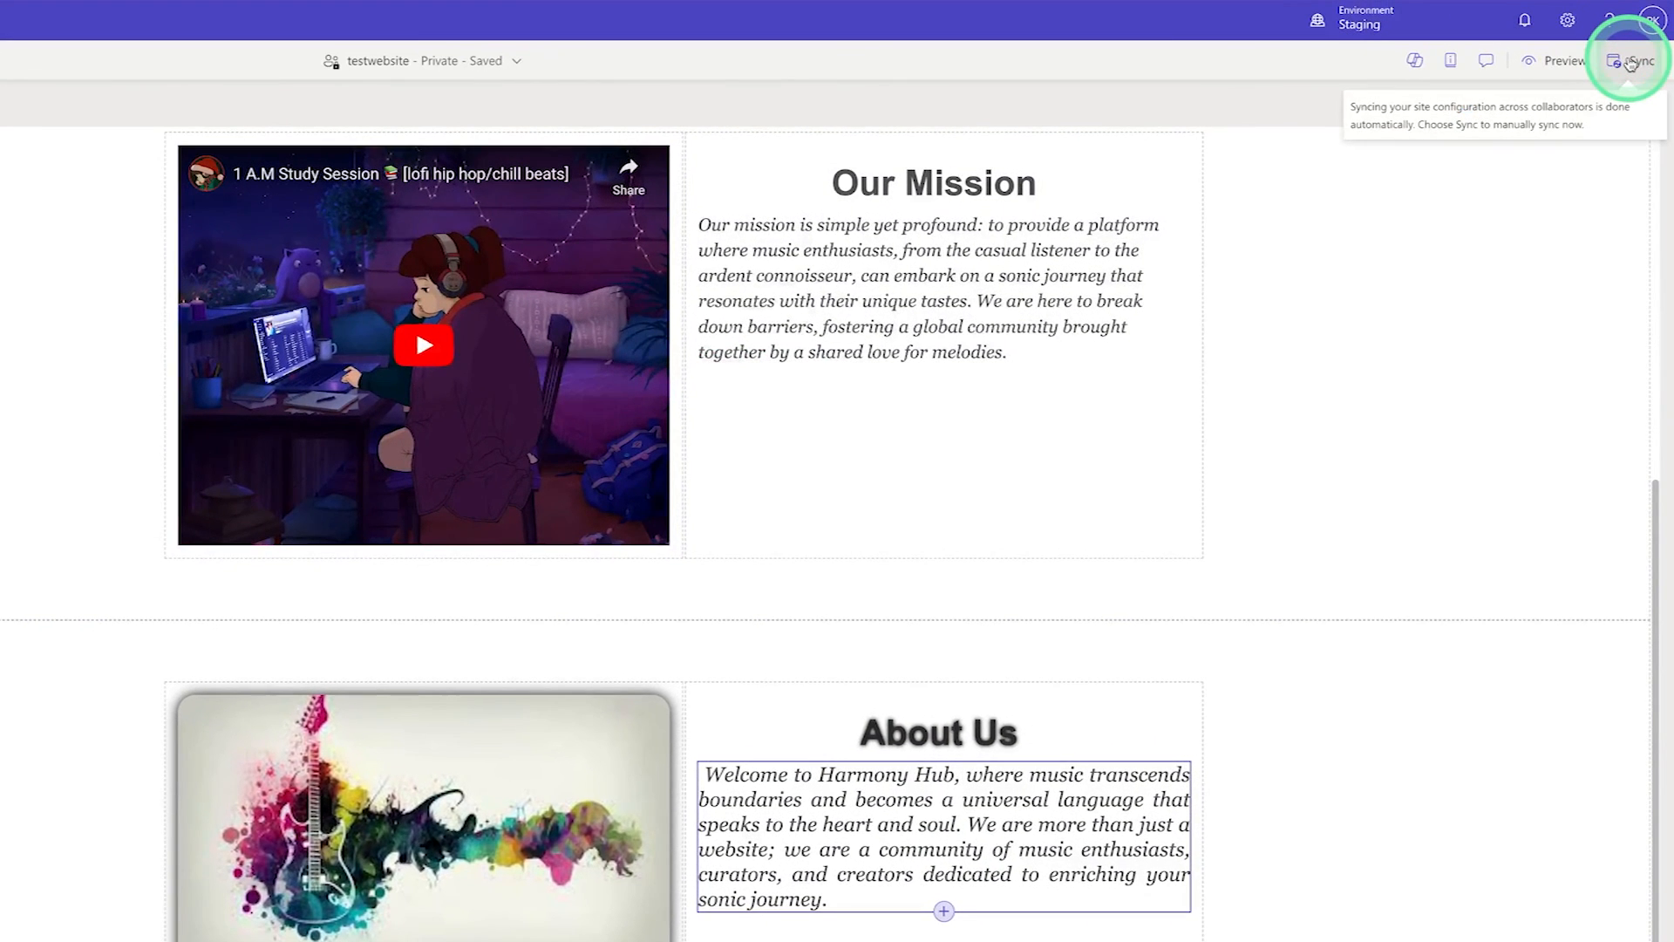
{"action": "left_click", "coordinate": [1565, 63]}
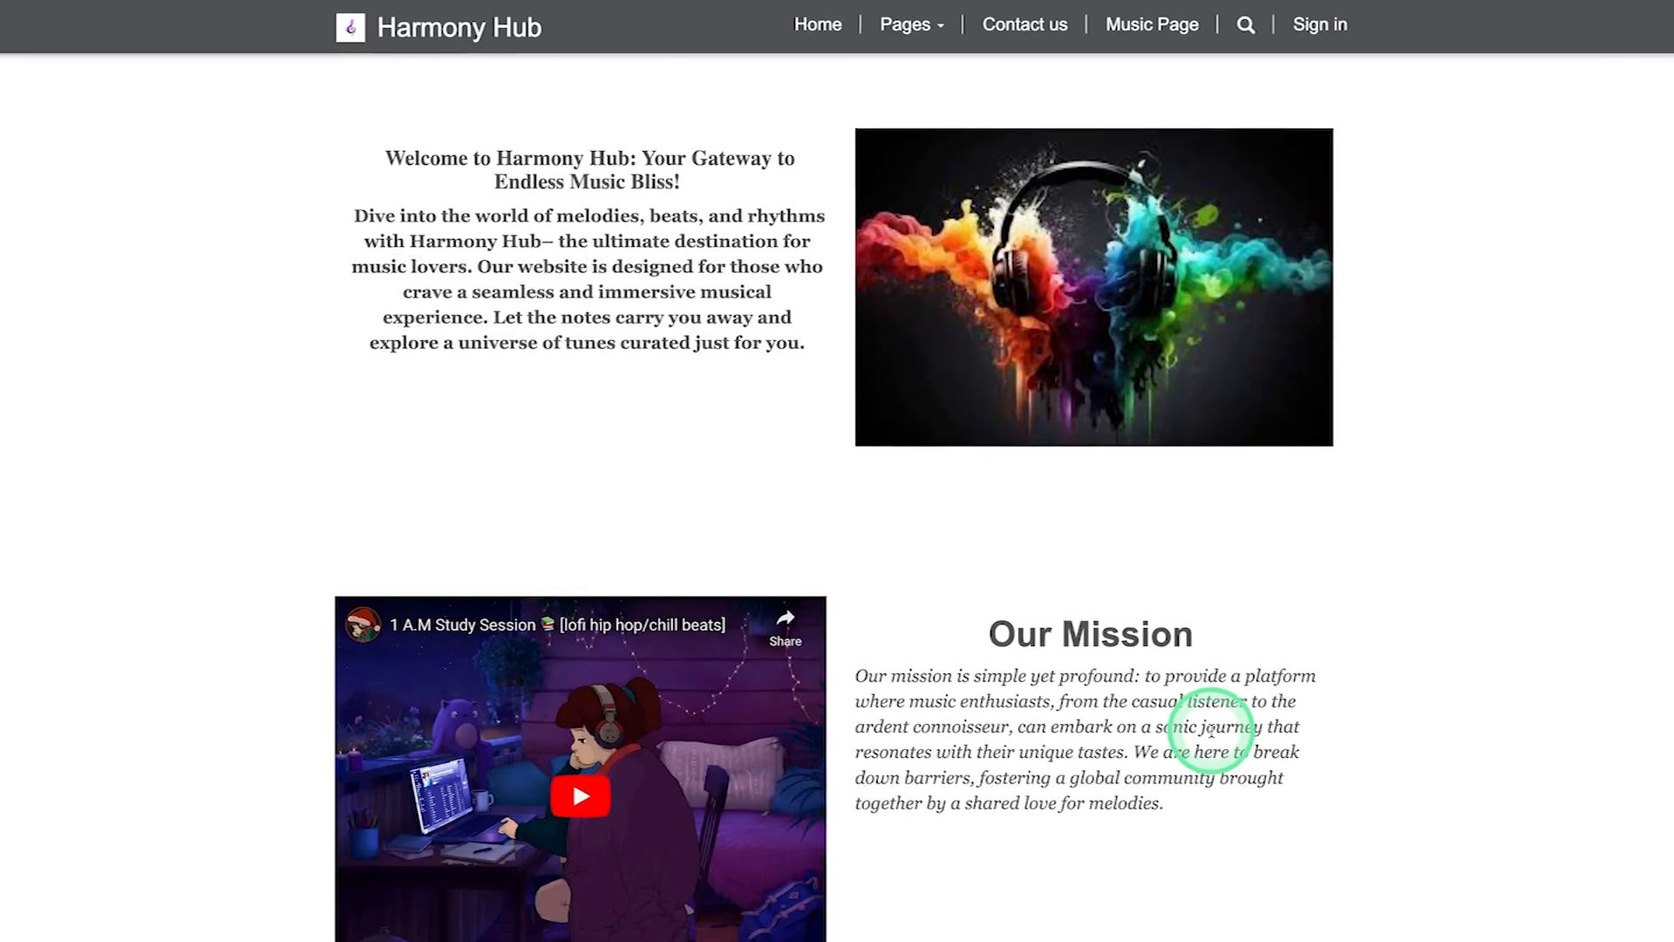
{"action": "scroll", "coordinate": [1214, 729], "scroll_direction": "down", "scroll_amount": 5}
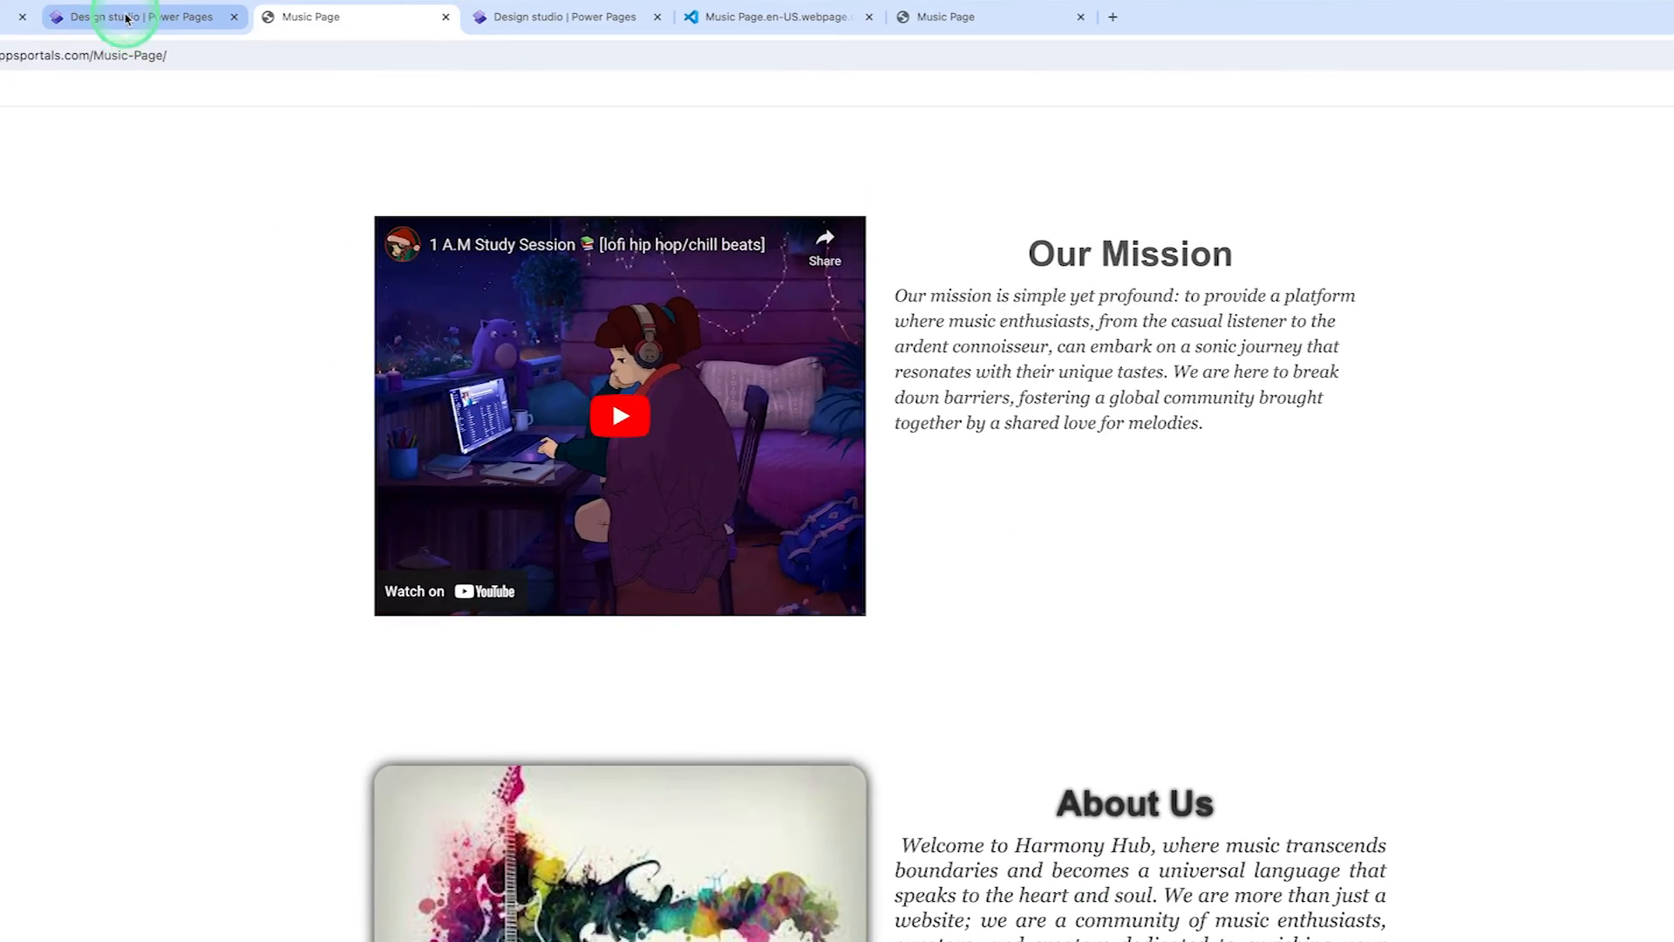
- Return to the Power Pages design studio and change the footer's background color to dark gray
{"action": "left_click", "coordinate": [130, 17]}
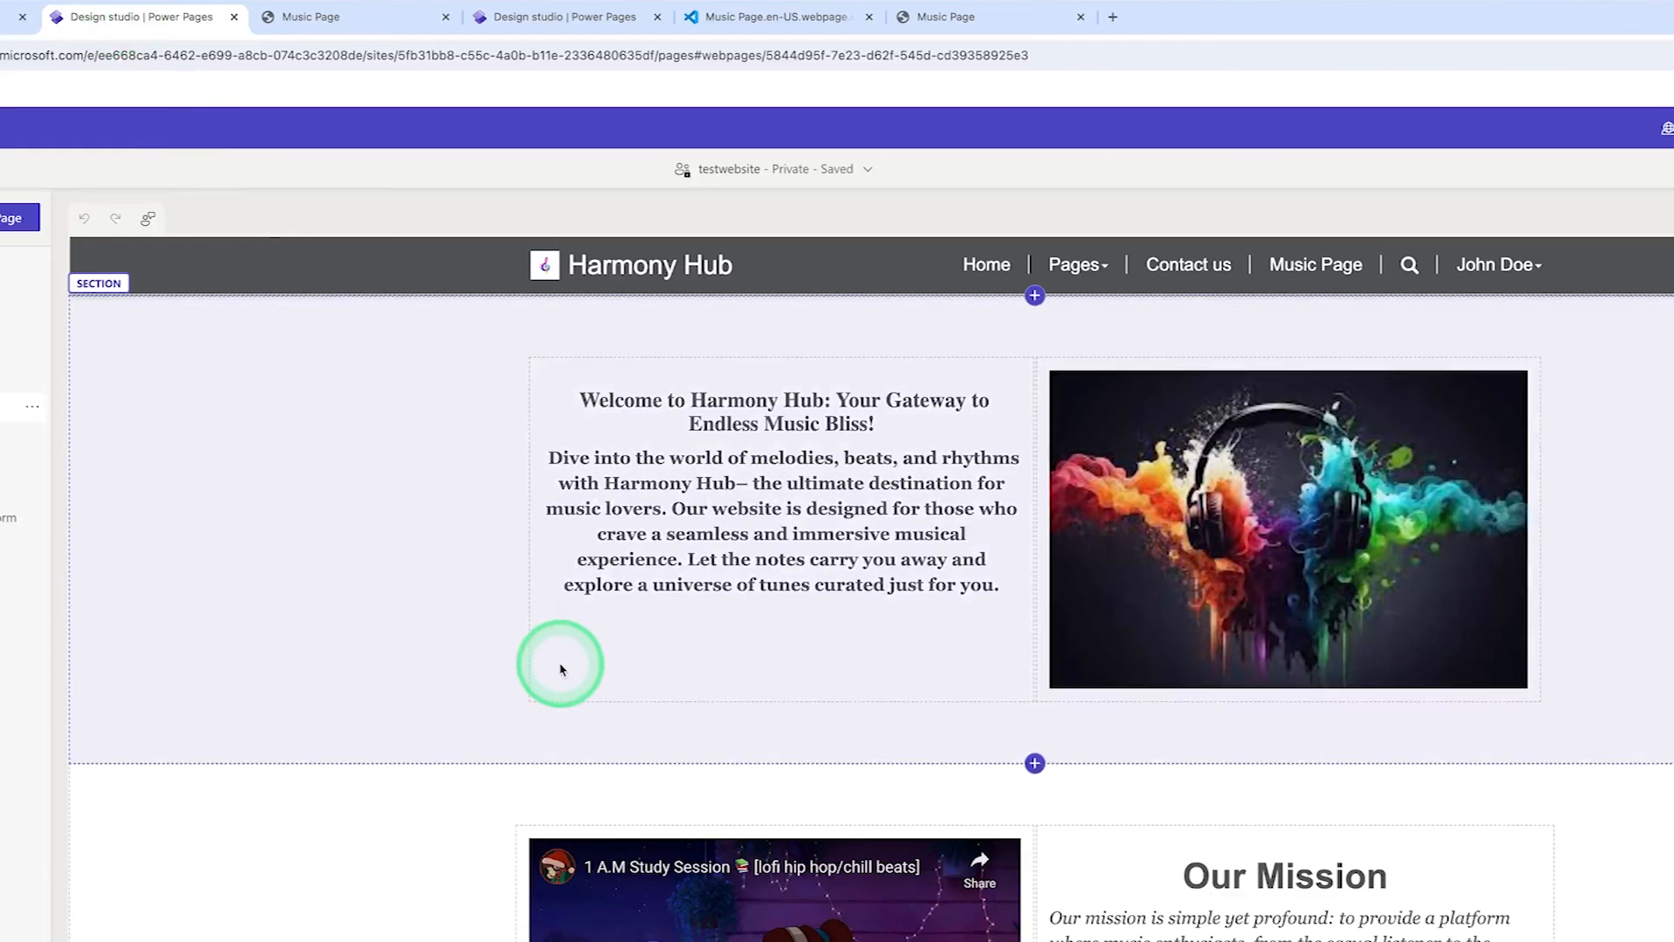
{"action": "scroll", "coordinate": [560, 669], "scroll_direction": "down", "scroll_amount": 7}
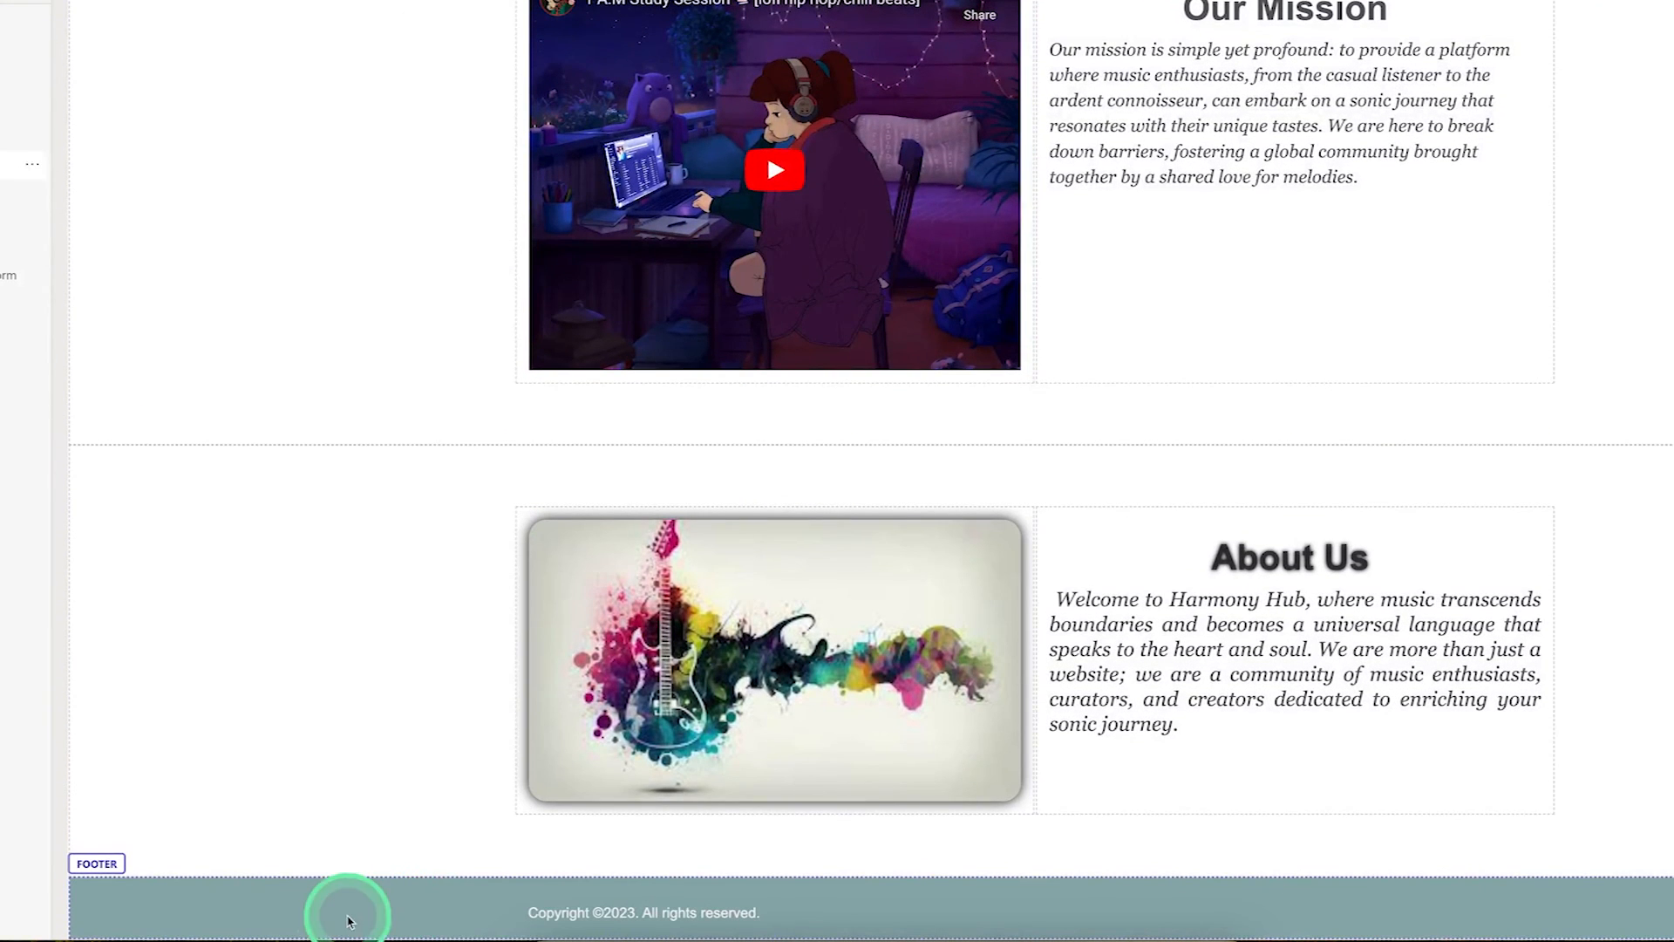
{"action": "left_click", "coordinate": [348, 921]}
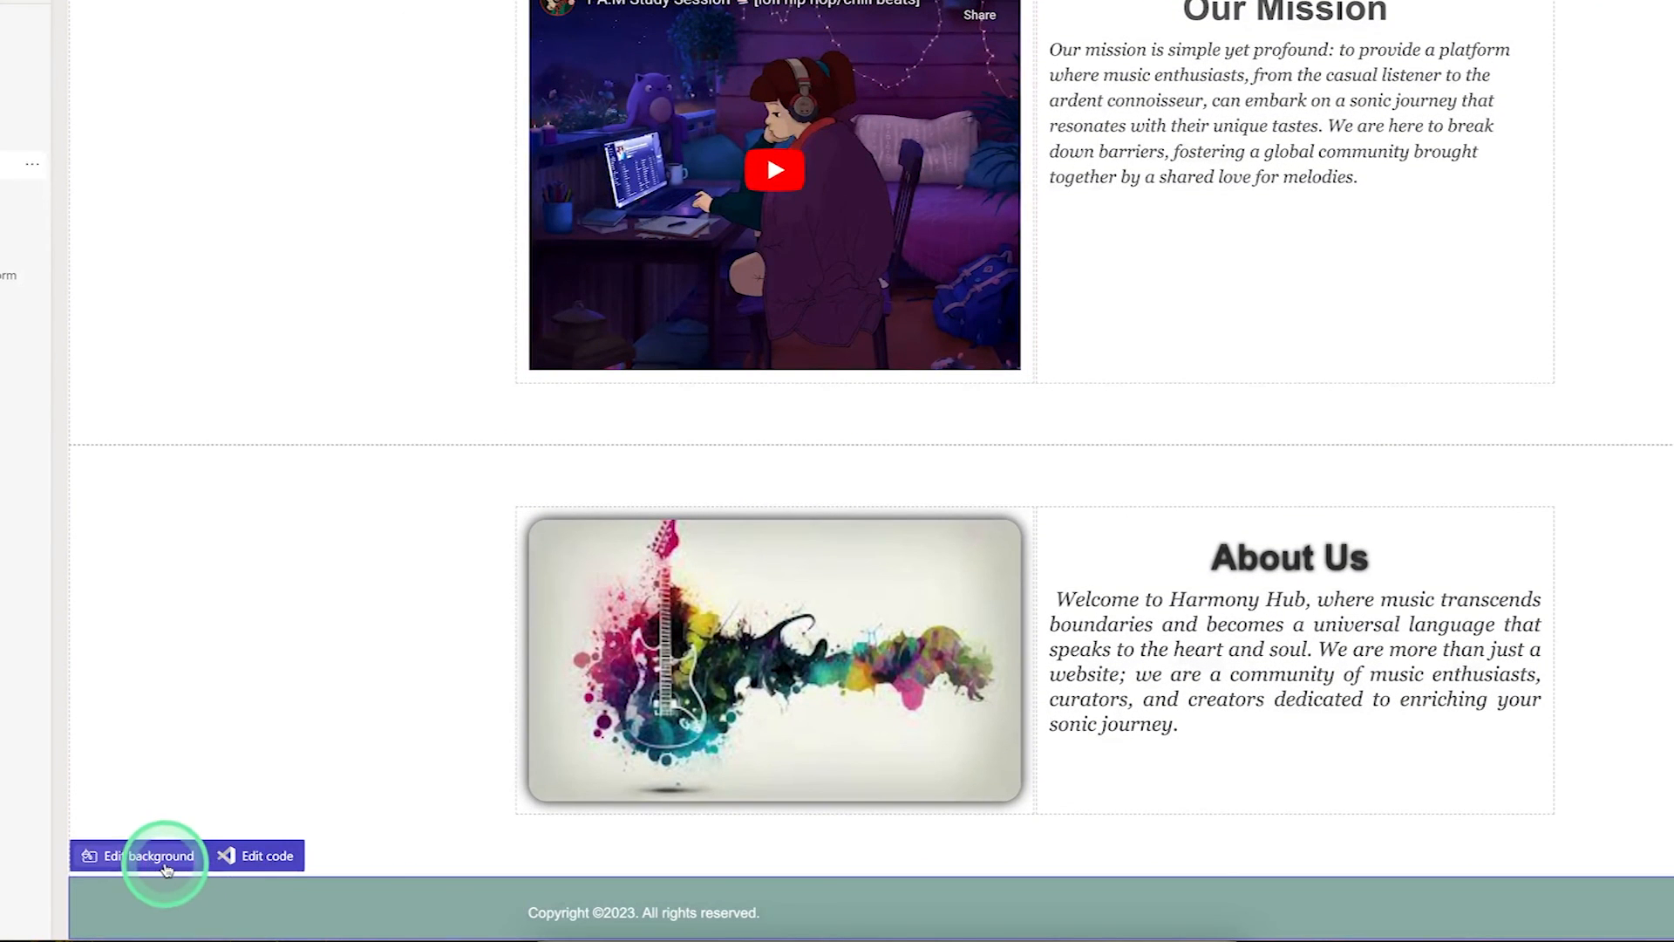
{"action": "left_click", "coordinate": [164, 859]}
{"action": "left_click", "coordinate": [208, 658]}
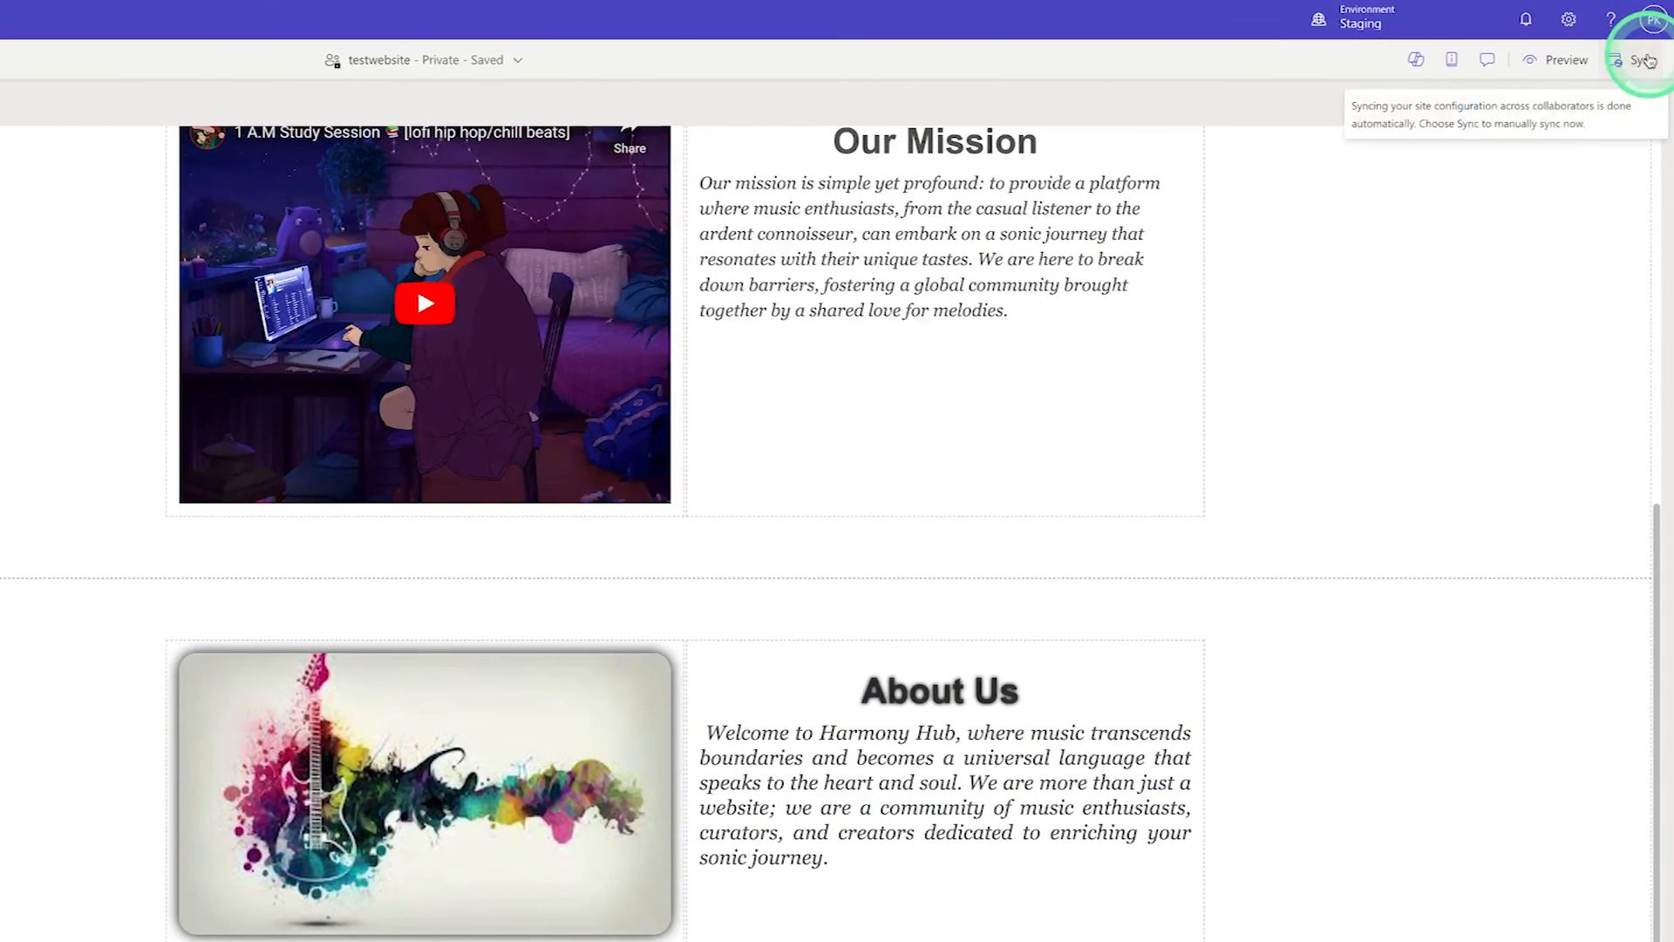
- Sync the footer change and preview the site at desktop size
{"action": "left_click", "coordinate": [1643, 66]}
{"action": "left_click", "coordinate": [1561, 60]}
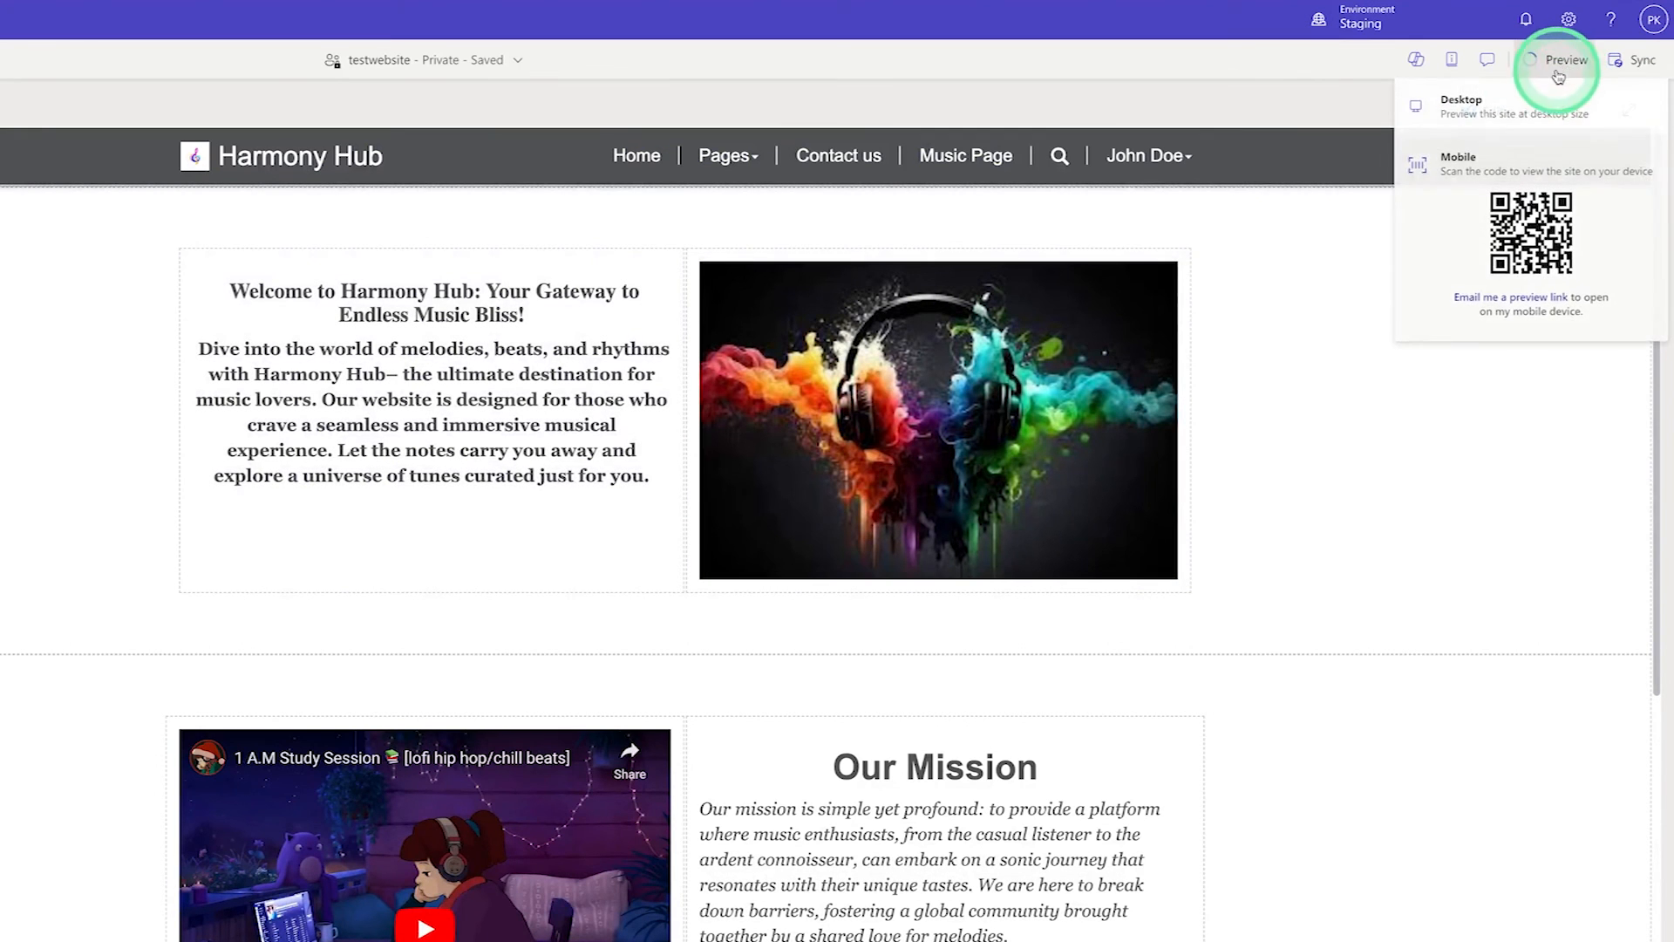
{"action": "left_click", "coordinate": [1498, 111]}
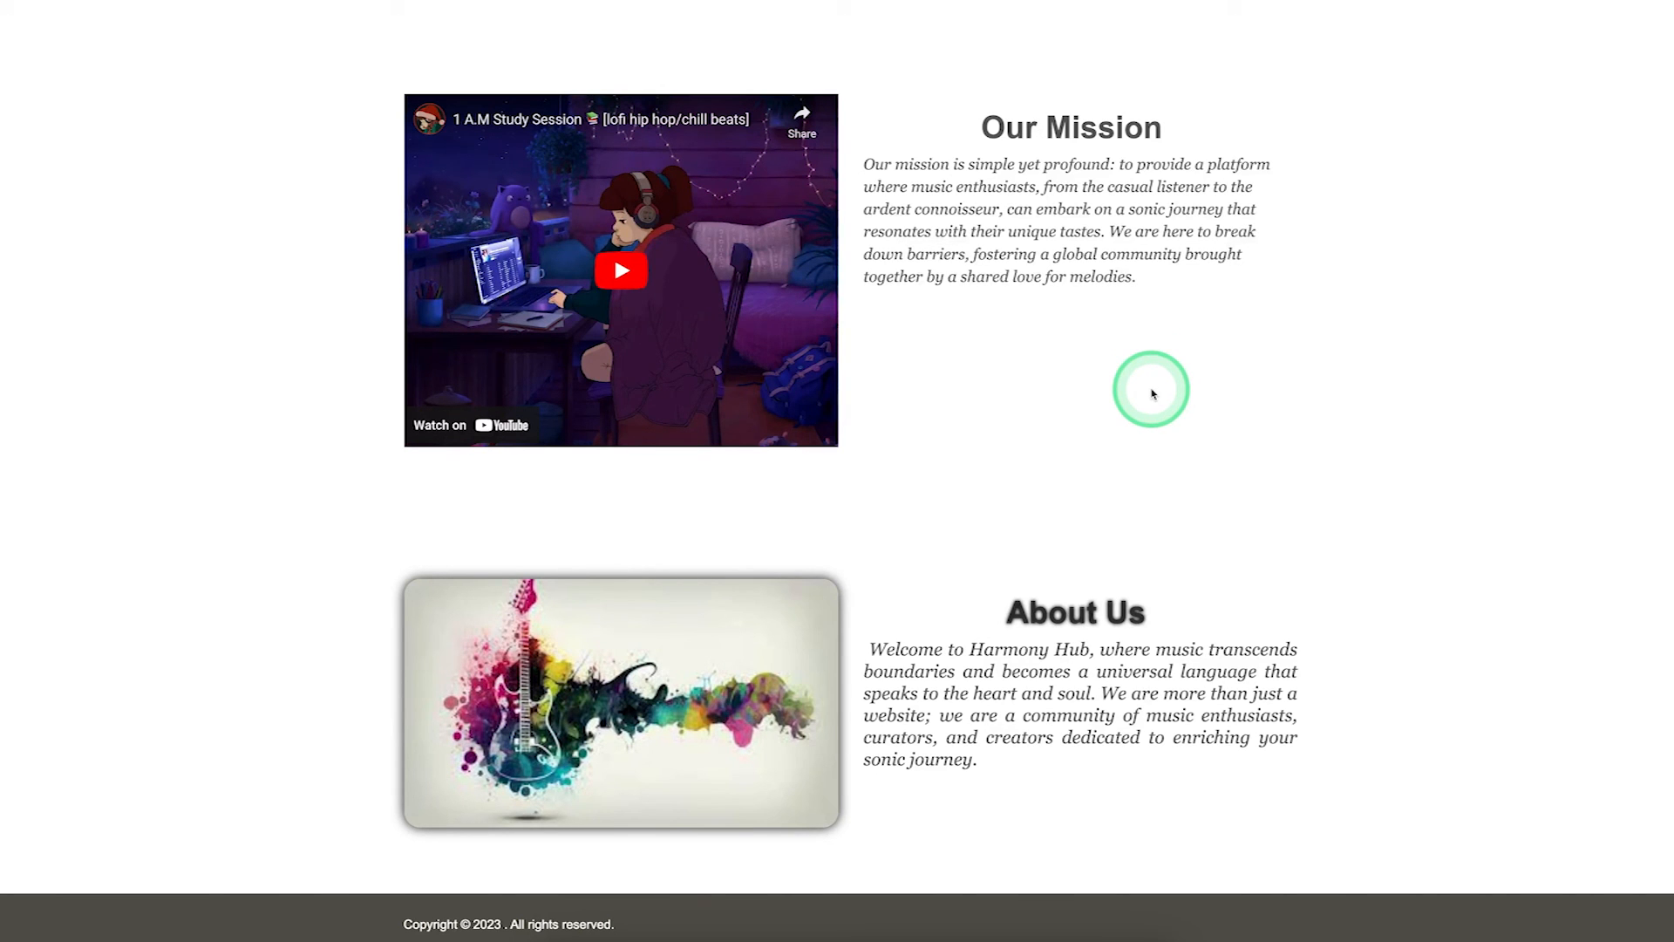
- Inspect the previewed page with the browser's developer tools and examine its stacked layout in the 400 px wide responsive view
{"action": "right_click", "coordinate": [1050, 332]}
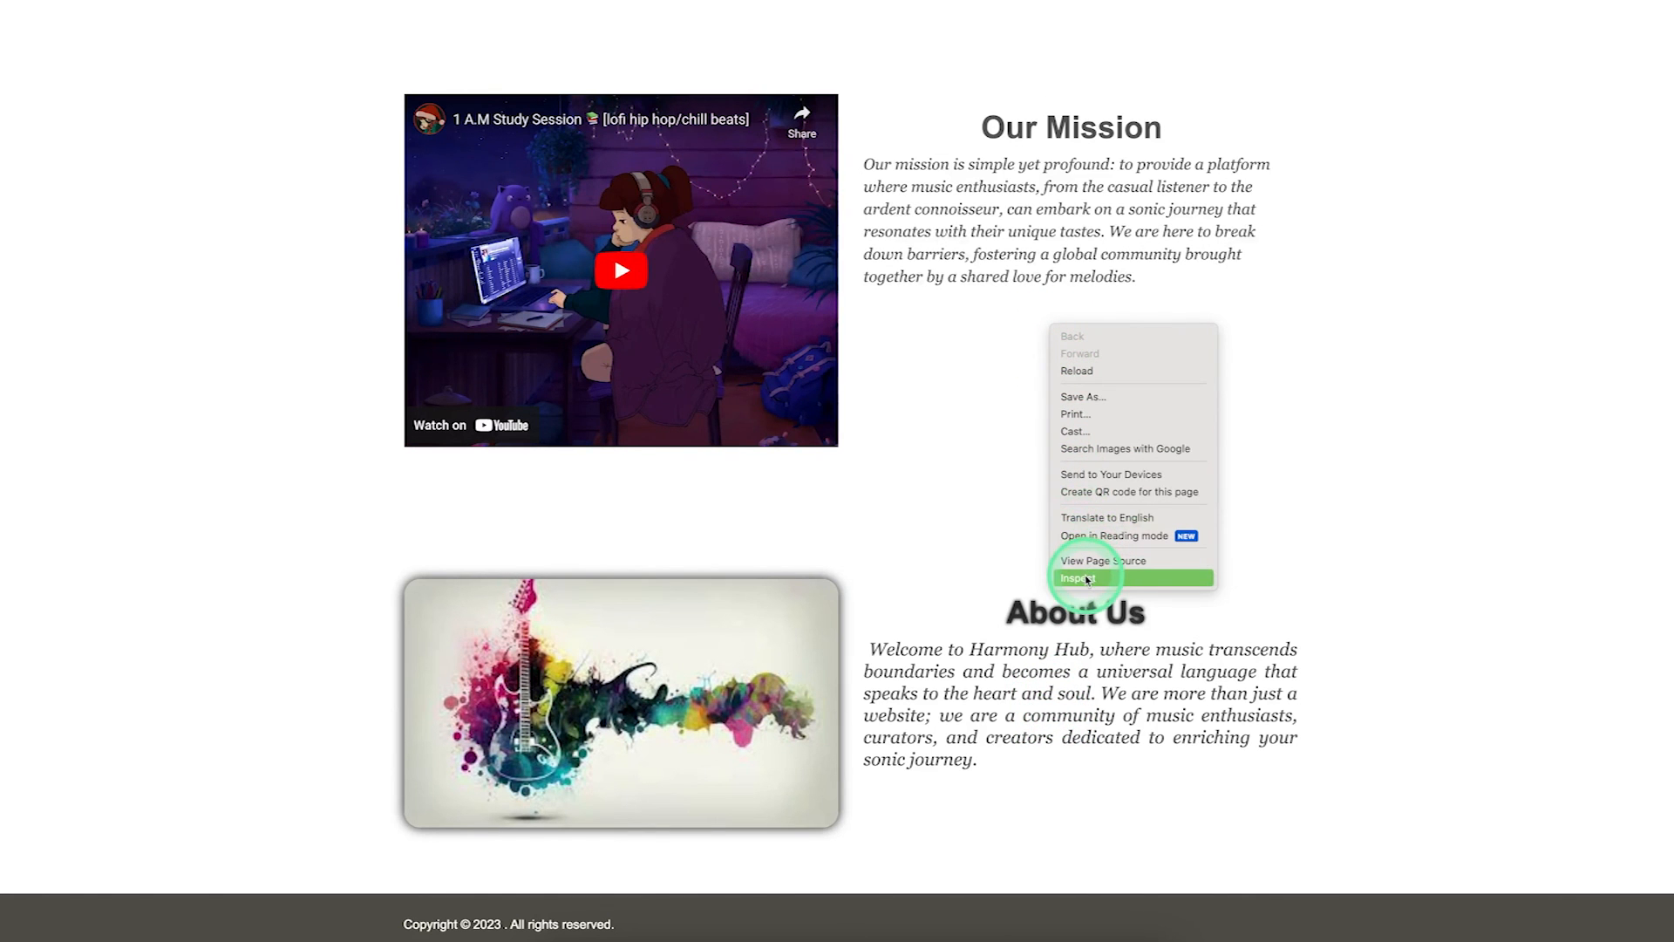
{"action": "left_click", "coordinate": [1086, 579]}
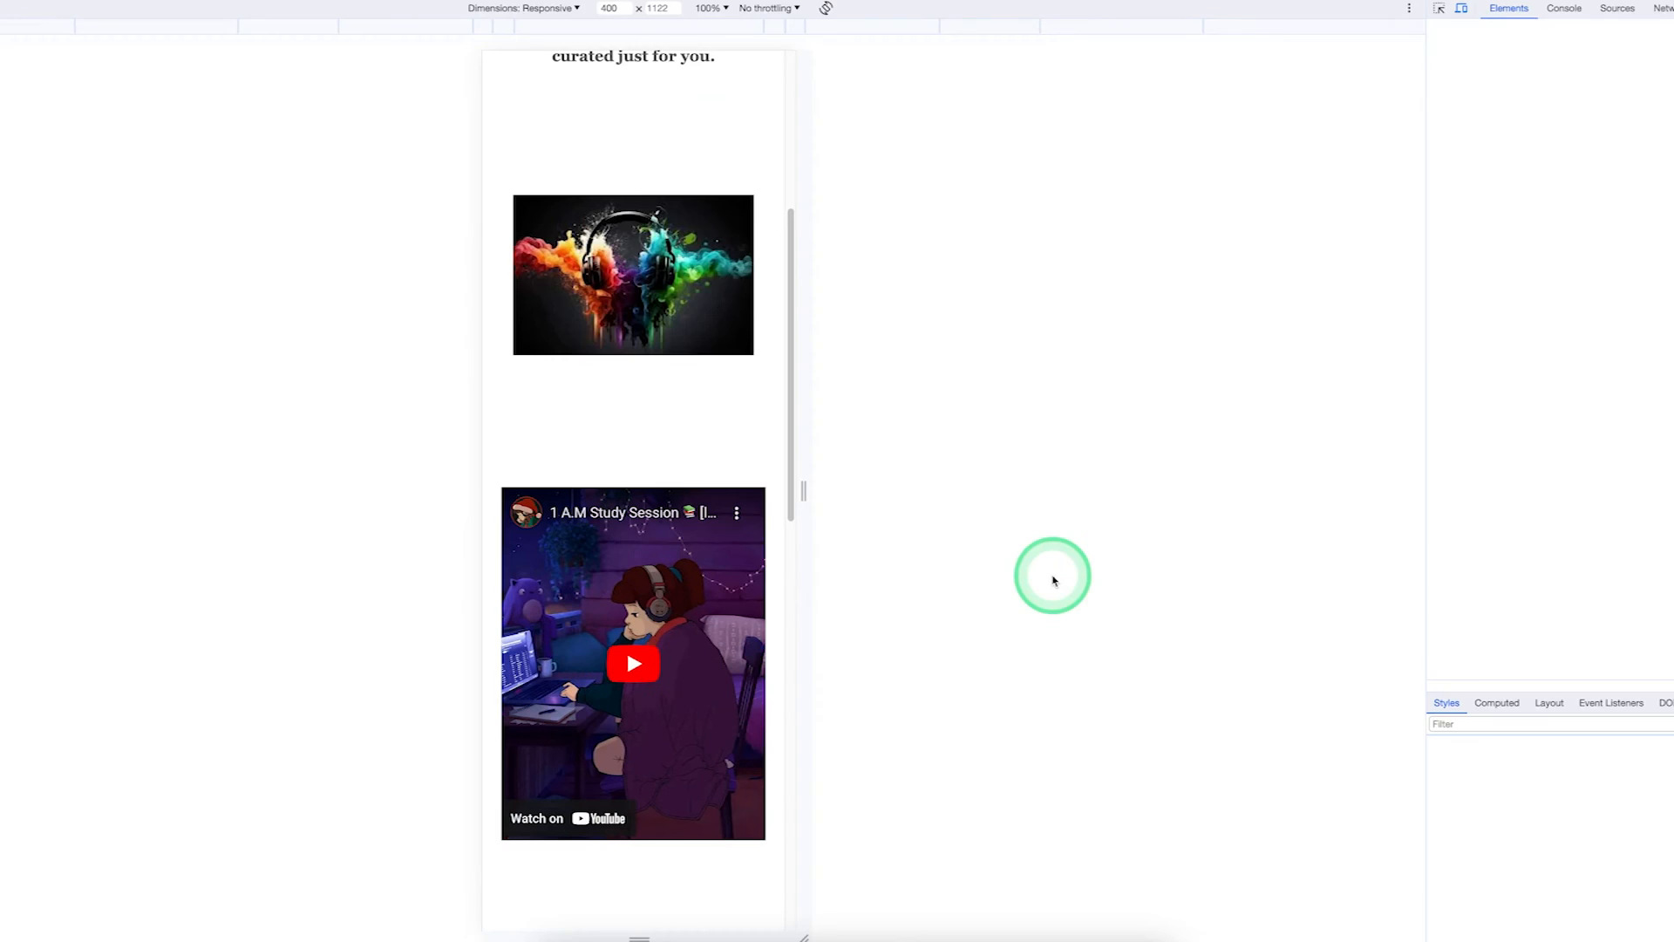
{"action": "scroll", "coordinate": [653, 579], "scroll_direction": "down", "scroll_amount": 12}
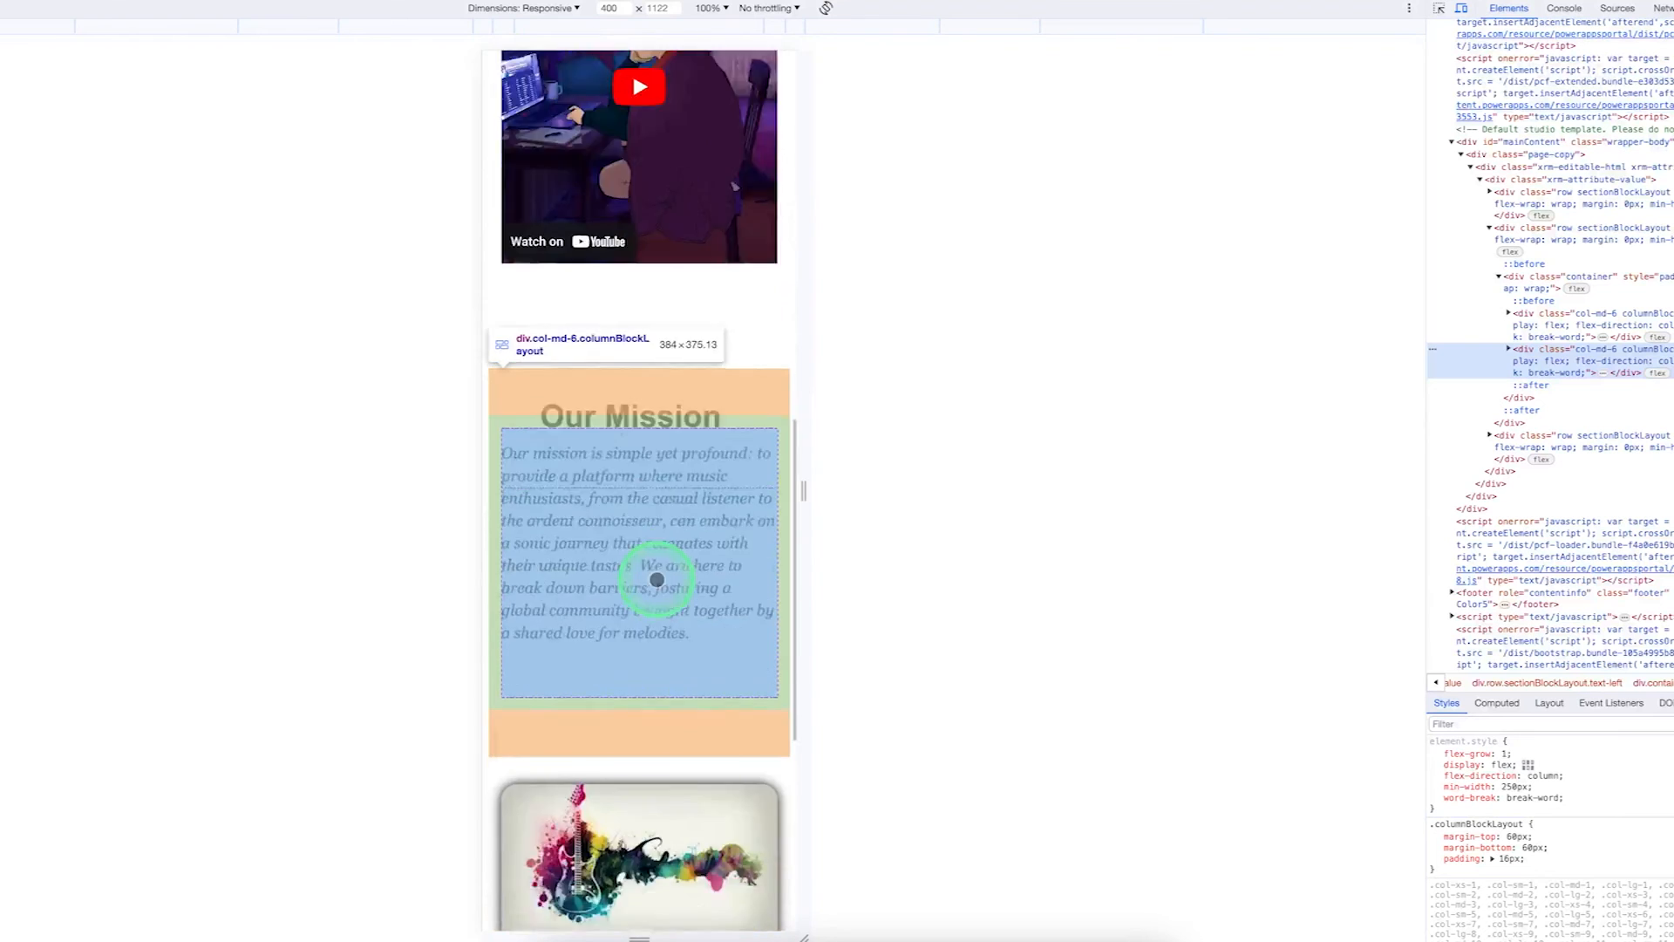
{"action": "scroll", "coordinate": [656, 579], "scroll_direction": "down", "scroll_amount": 3}
{"action": "scroll", "coordinate": [656, 579], "scroll_direction": "up", "scroll_amount": 15}
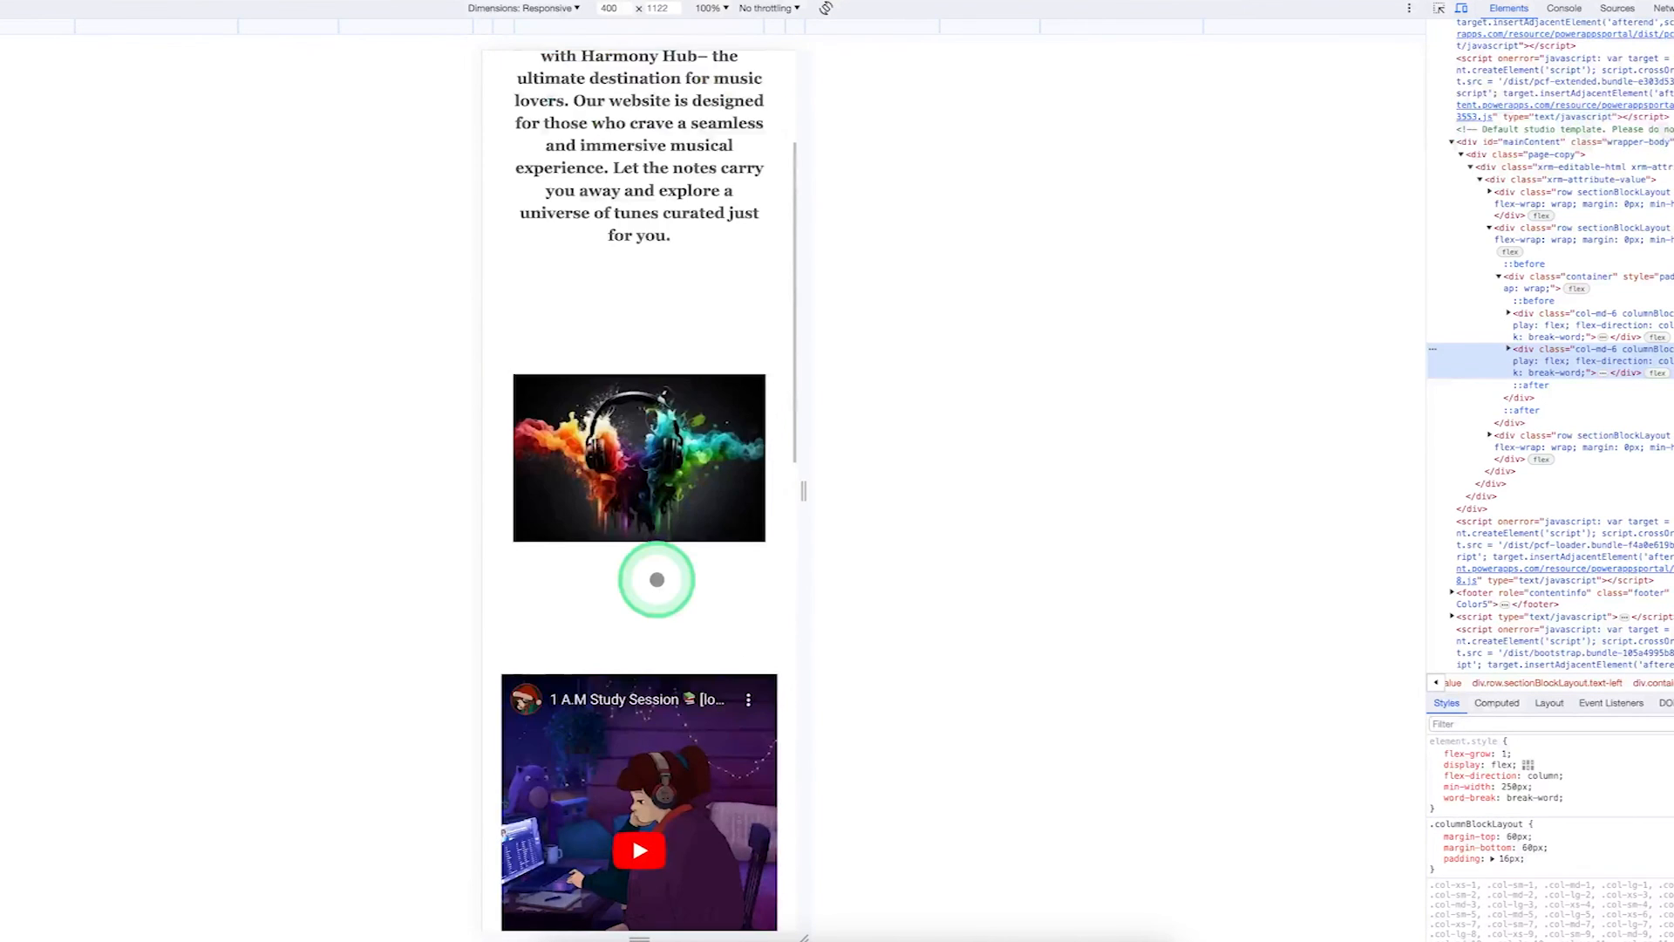